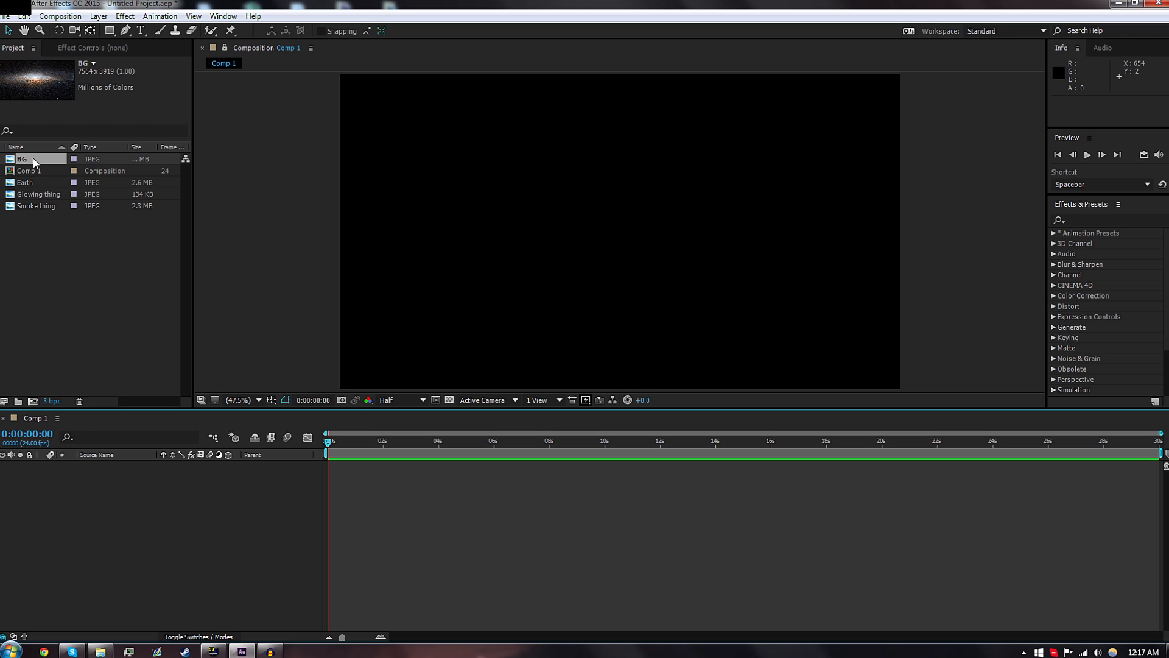
# Add the BG image from the project to the Comp 1 timeline as a layer.
pyautogui.click(32, 159)
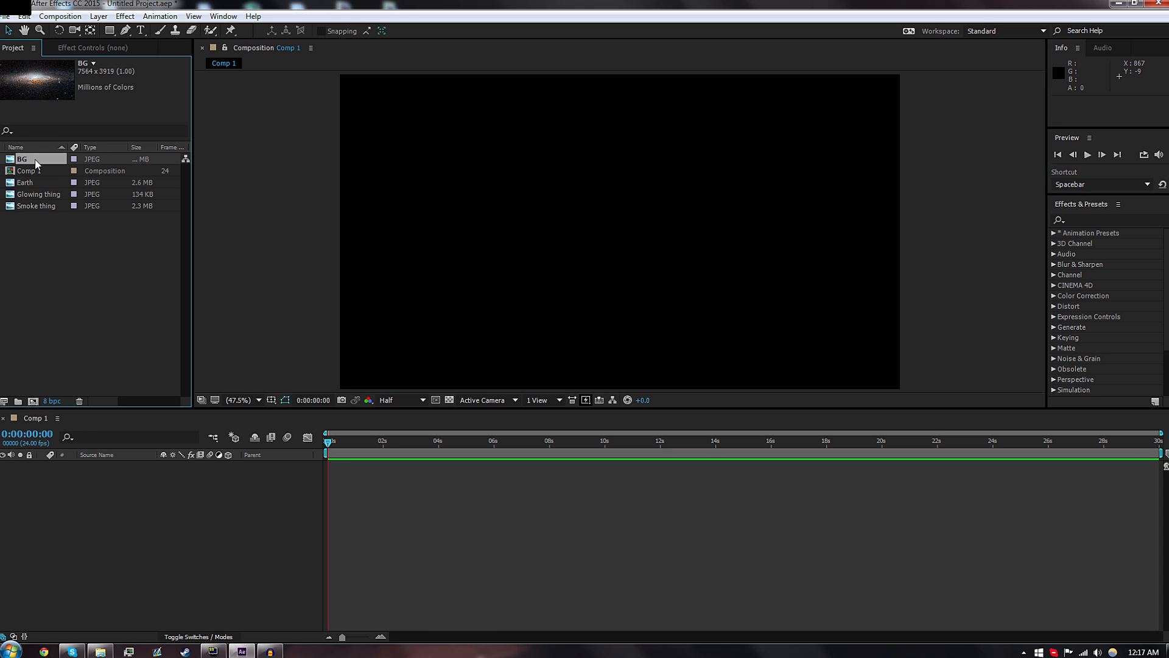
pyautogui.moveTo(36, 164); pyautogui.dragTo(150, 626)
pyautogui.moveTo(148, 582); pyautogui.dragTo(204, 542)
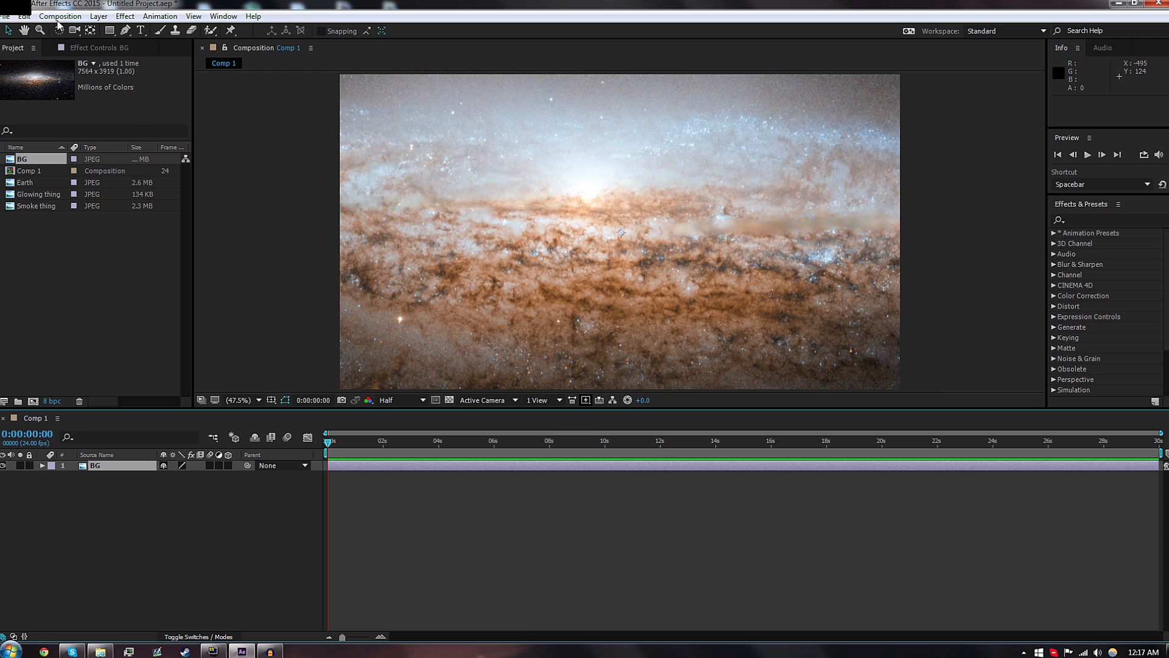
# Review Comp 1's composition settings and the available frame rates, keeping 24 frames per second.
pyautogui.click(60, 16)
pyautogui.click(72, 48)
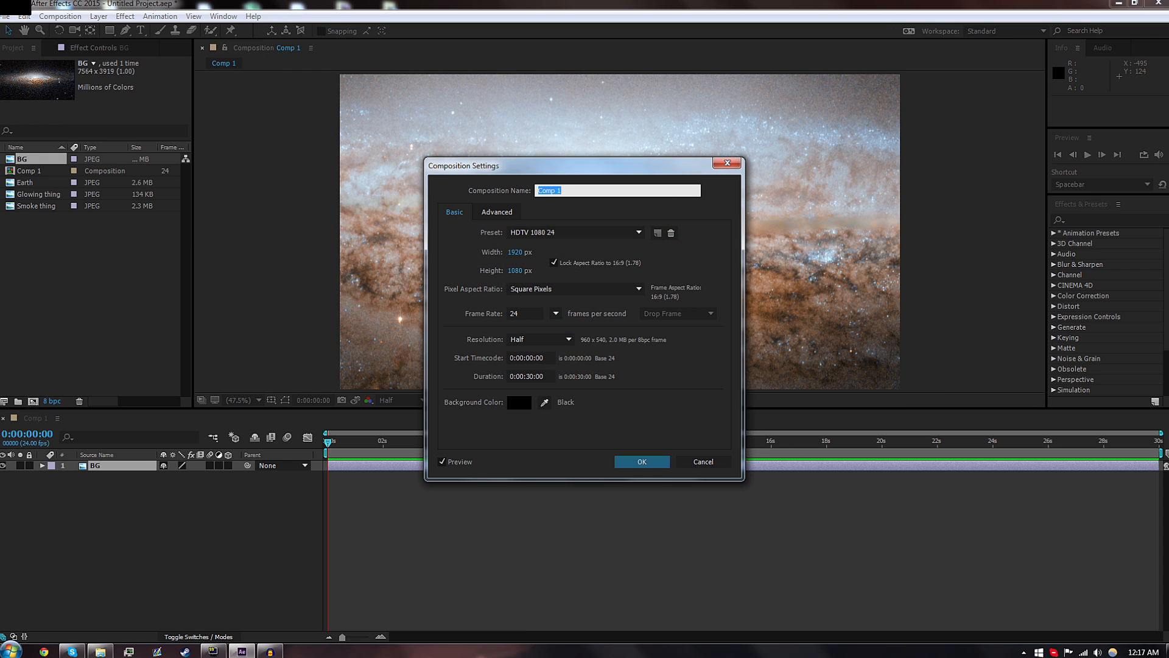
pyautogui.click(555, 313)
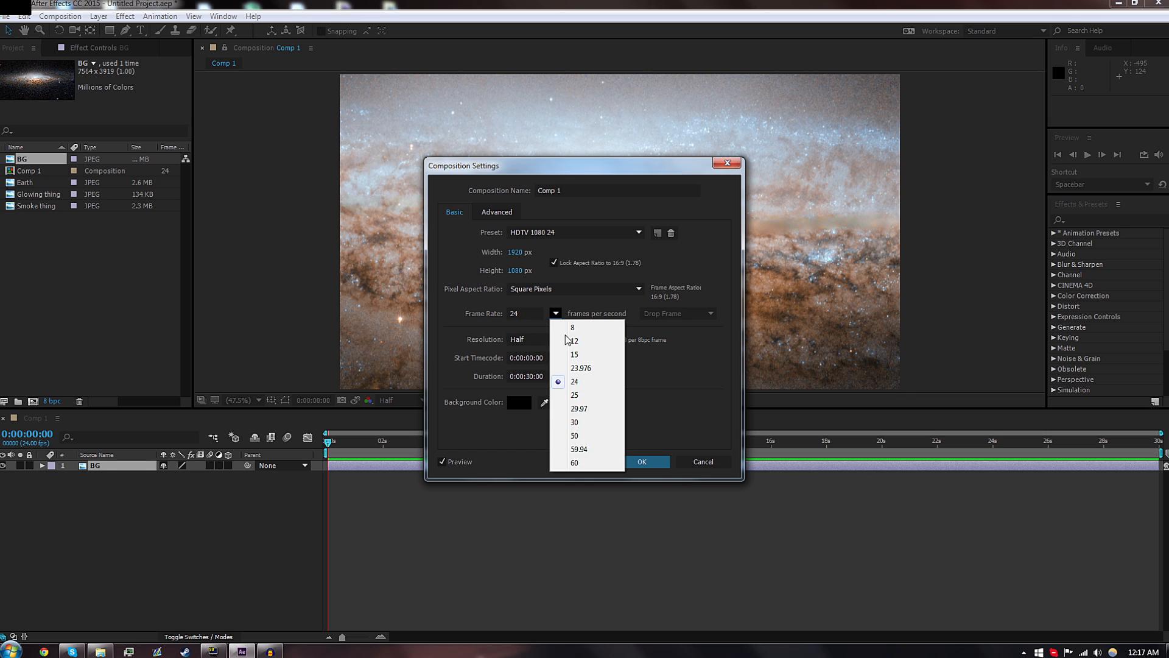
pyautogui.click(590, 382)
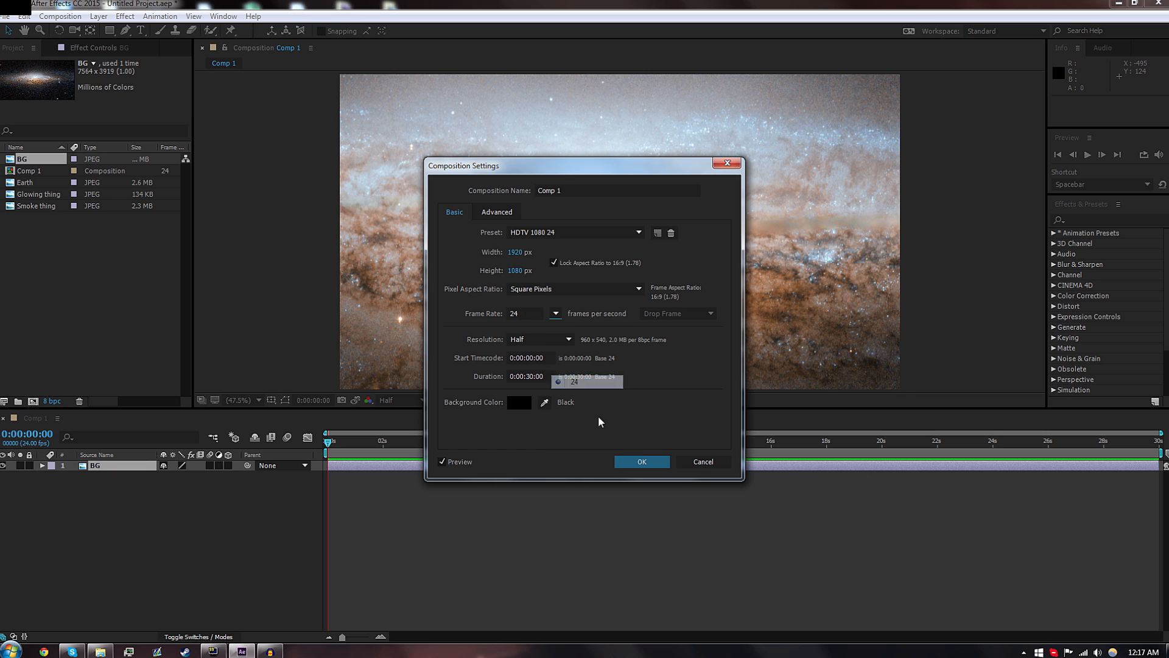
pyautogui.click(555, 313)
pyautogui.click(671, 414)
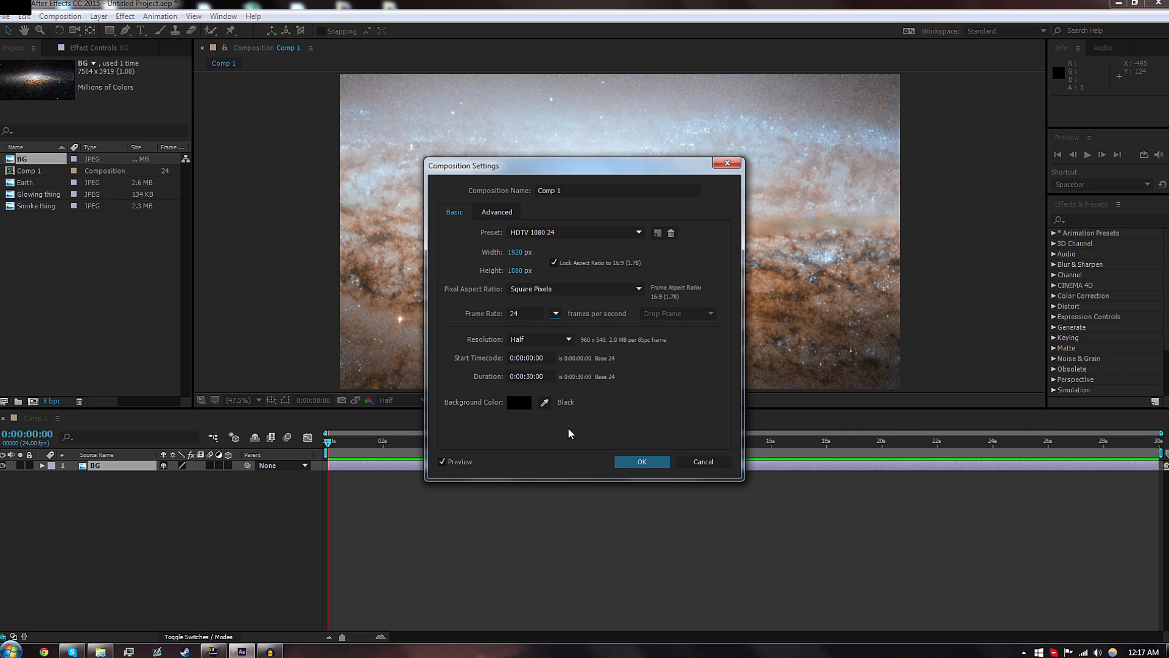
pyautogui.click(555, 313)
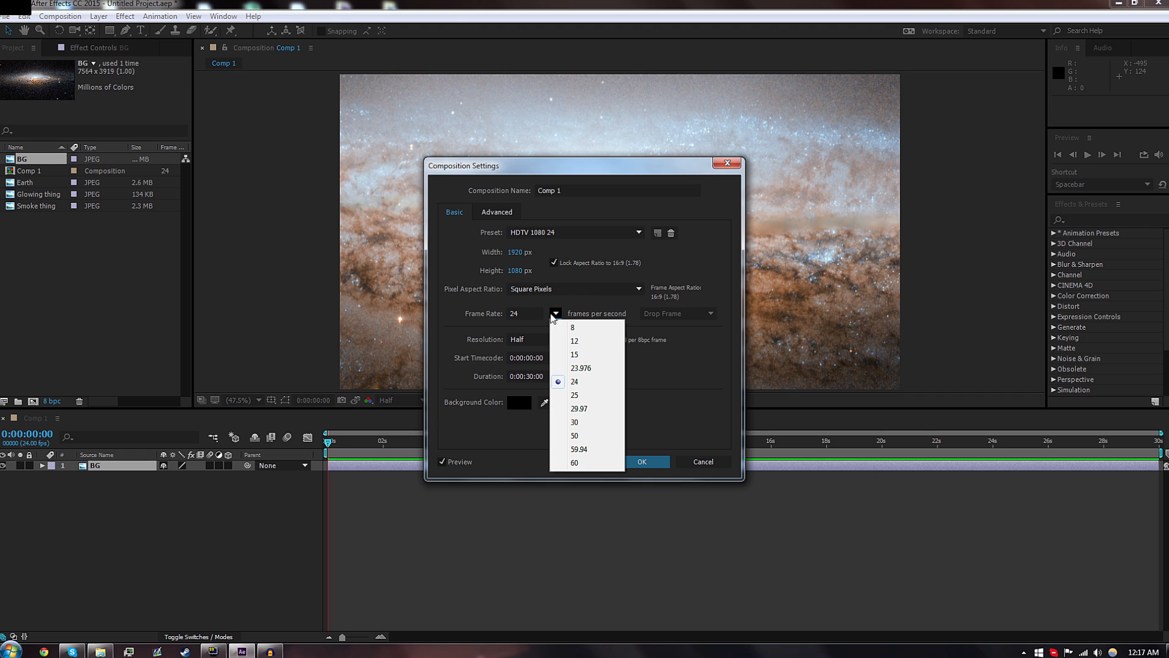
pyautogui.click(688, 428)
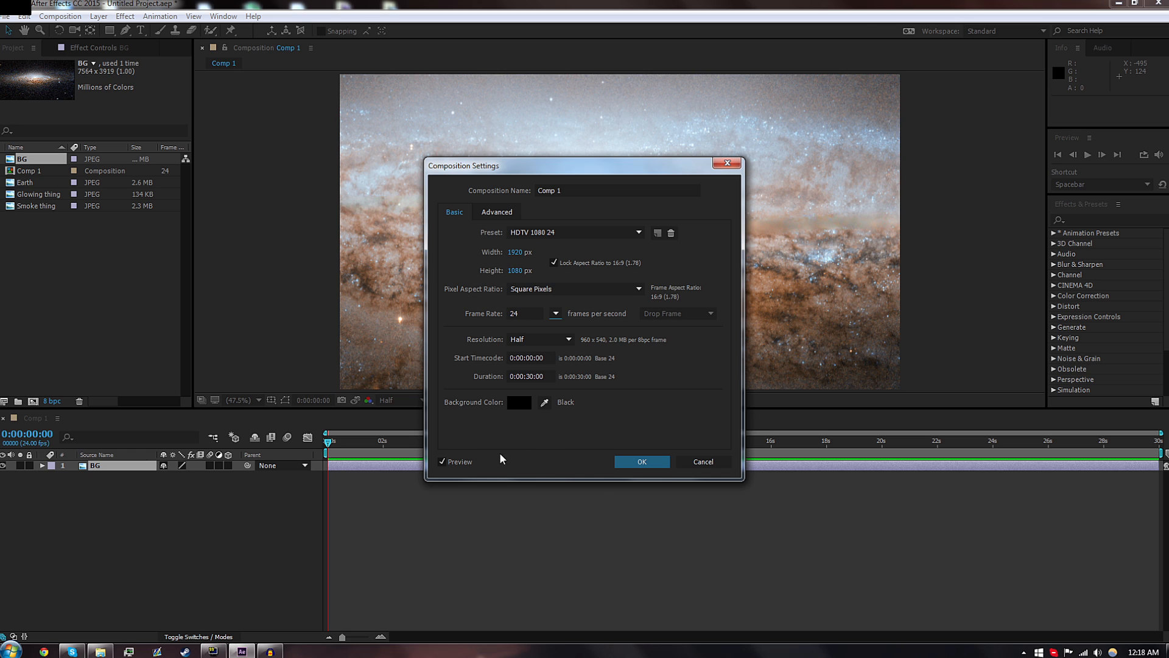
pyautogui.click(639, 462)
# Return to the start of the timeline, reveal the BG layer's transform properties and scale the layer down to 28%.
pyautogui.click(418, 452)
pyautogui.moveTo(404, 452); pyautogui.dragTo(315, 453)
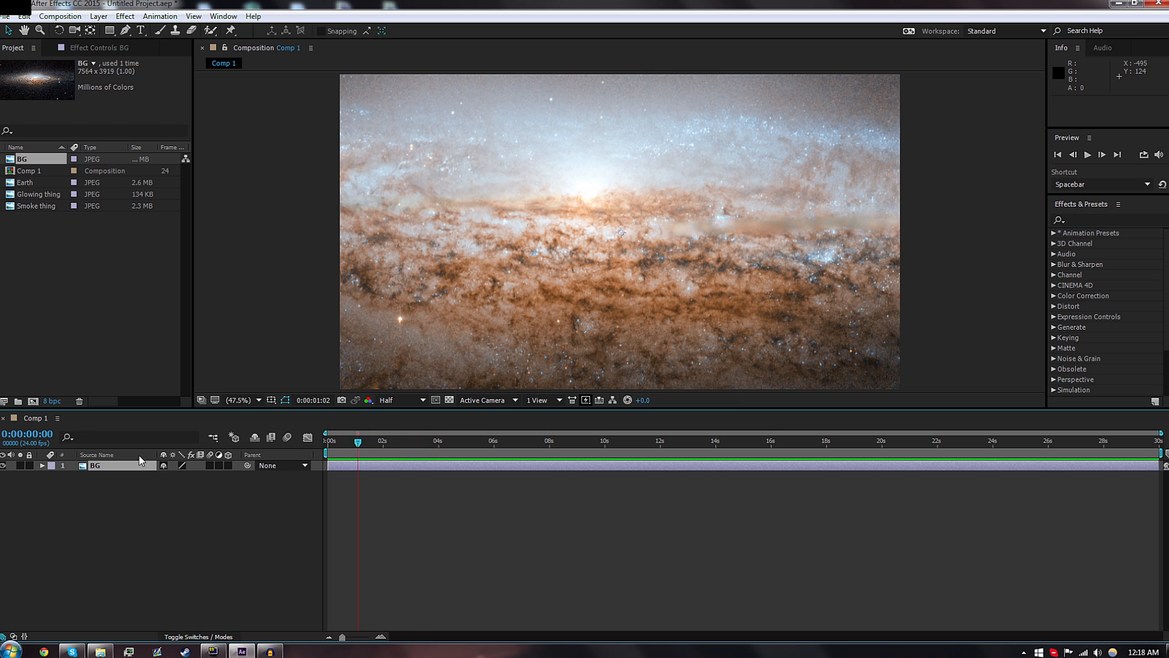
pyautogui.click(42, 465)
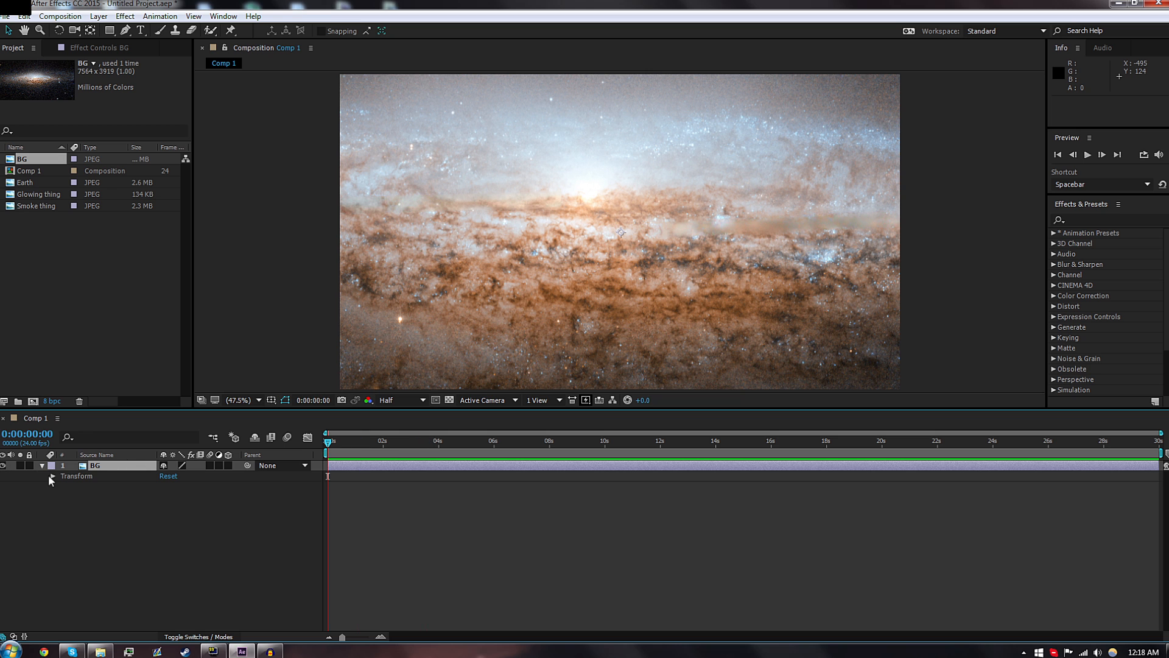
pyautogui.click(53, 476)
pyautogui.moveTo(182, 507); pyautogui.dragTo(136, 510)
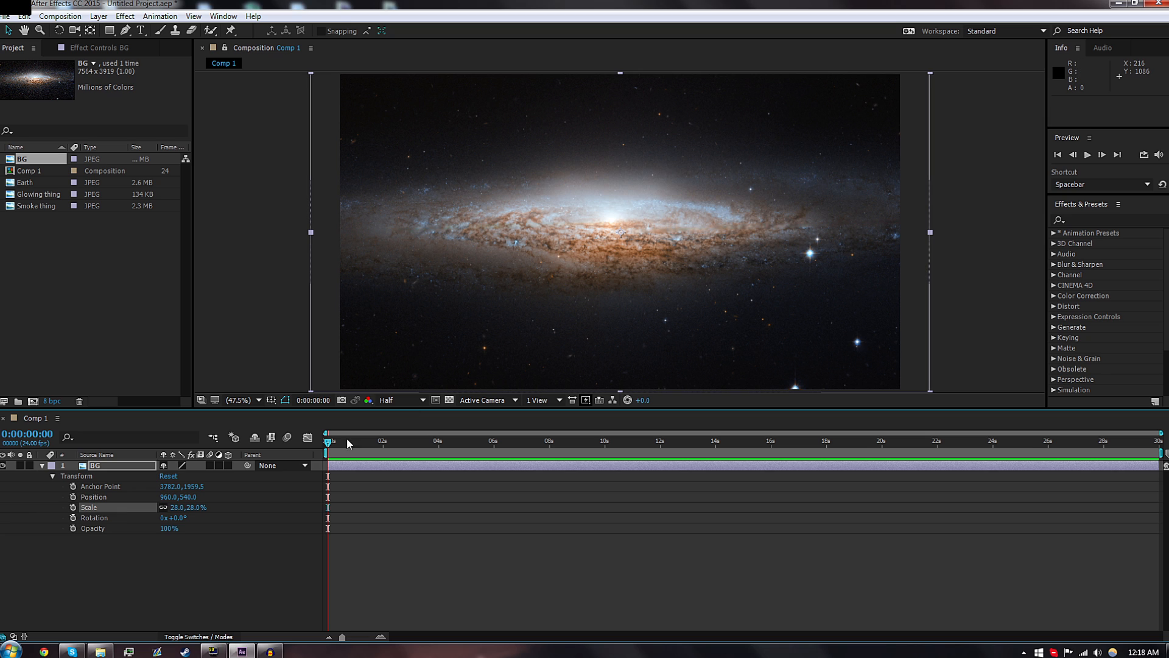
pyautogui.click(144, 560)
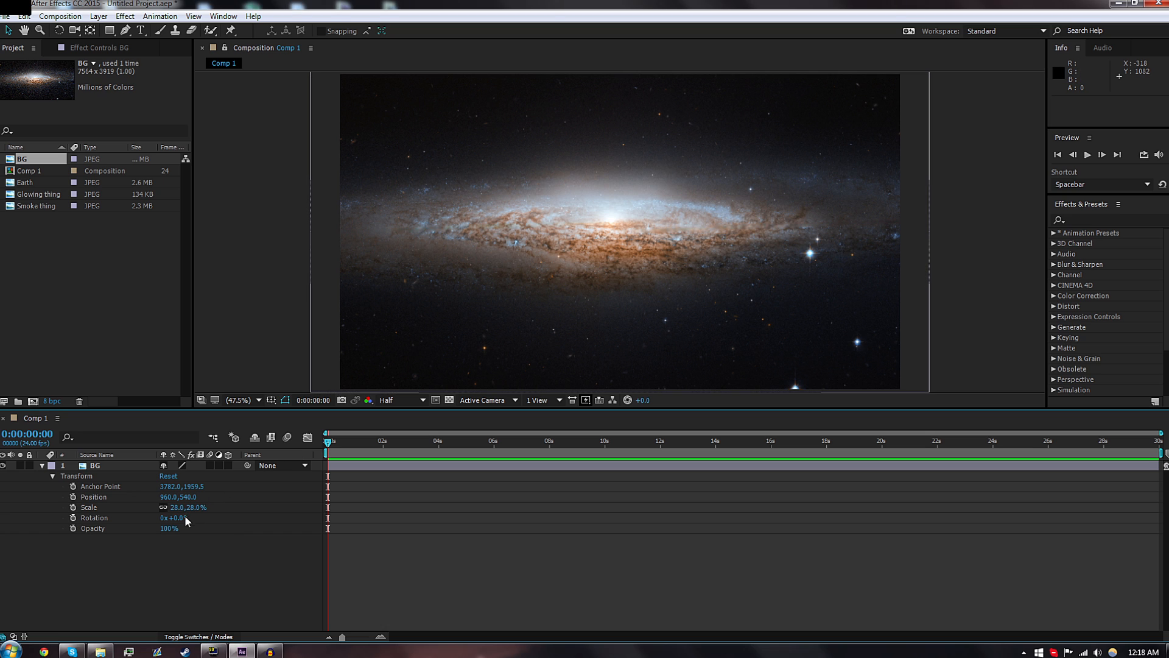
# Scale the BG layer up to 87% and move it to about 3177, -445 so a dark starry area fills the frame.
pyautogui.moveTo(176, 507); pyautogui.dragTo(217, 502)
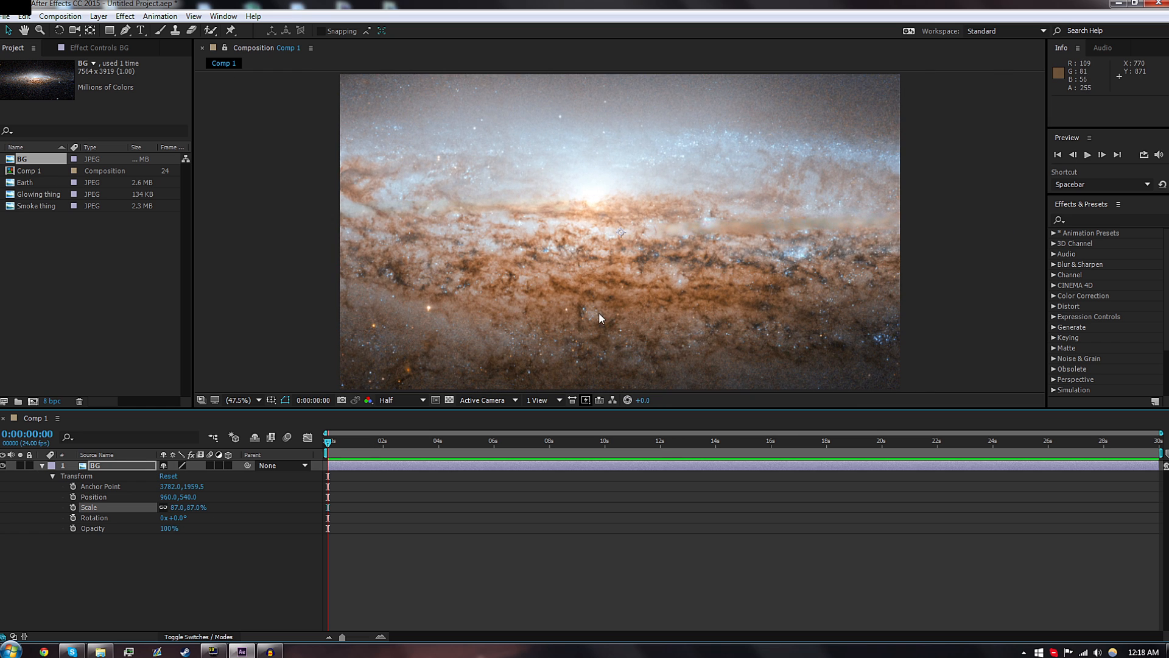
pyautogui.moveTo(598, 312); pyautogui.dragTo(756, 129)
pyautogui.moveTo(671, 264); pyautogui.dragTo(820, 119)
pyautogui.moveTo(536, 168); pyautogui.dragTo(399, 216)
pyautogui.scroll(-7, 550, 272)
pyautogui.scroll(3, 573, 261)
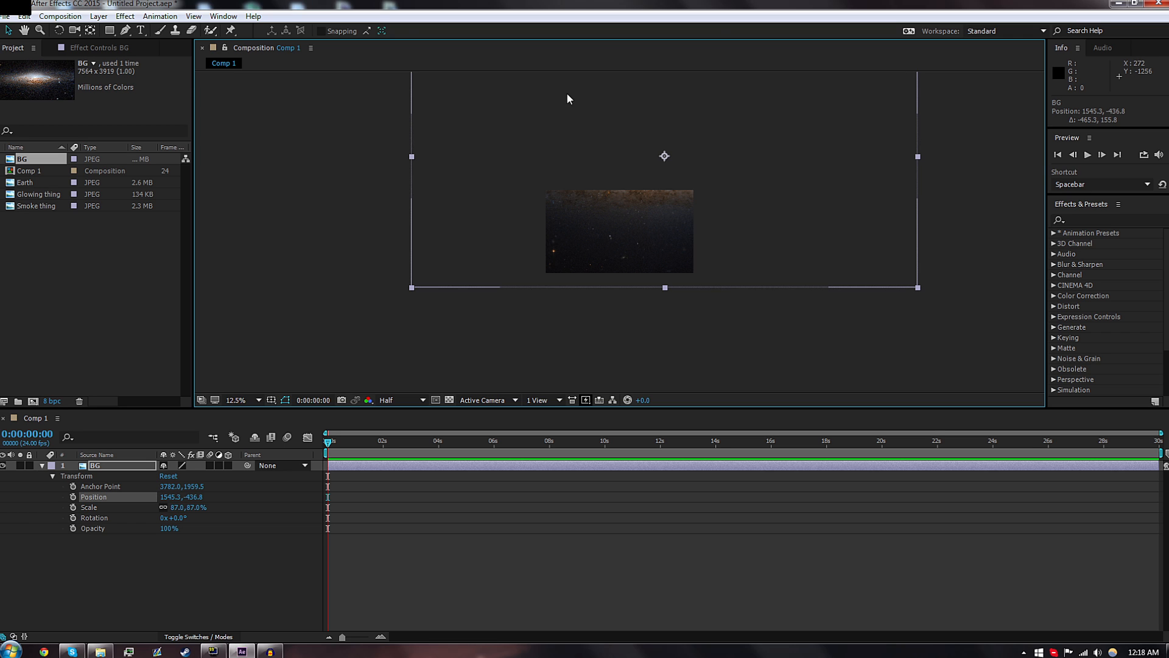
pyautogui.moveTo(564, 146); pyautogui.dragTo(687, 142)
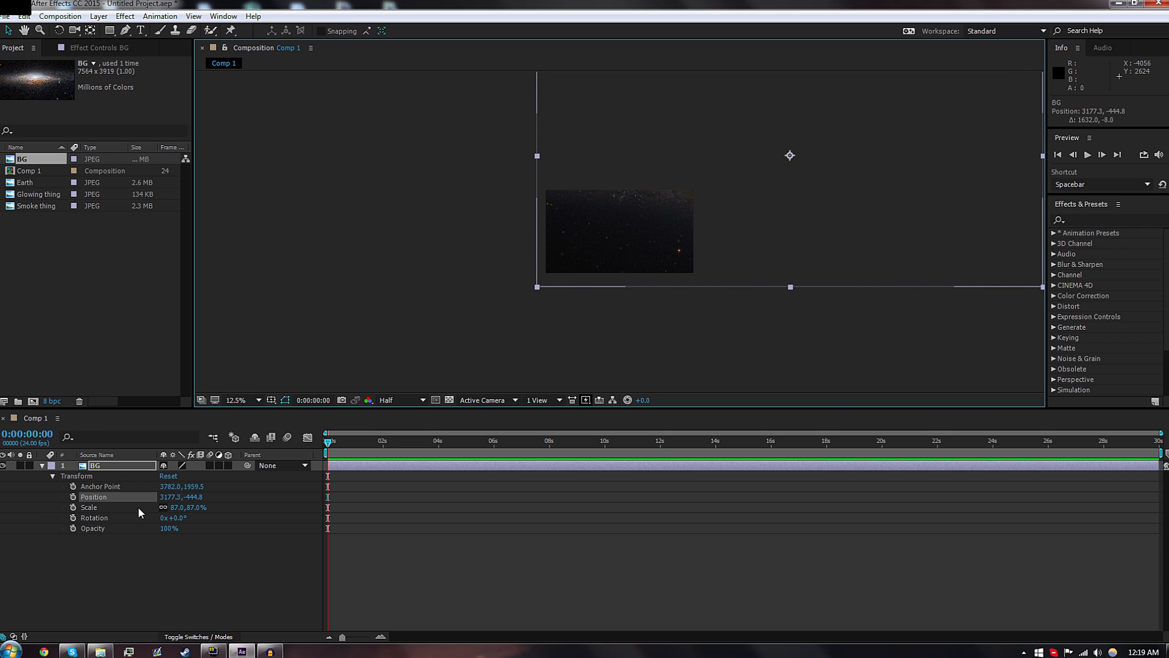
# Undo the trial scale change on the BG layer and rotate the layer to -21°.
pyautogui.moveTo(176, 507); pyautogui.dragTo(179, 507)
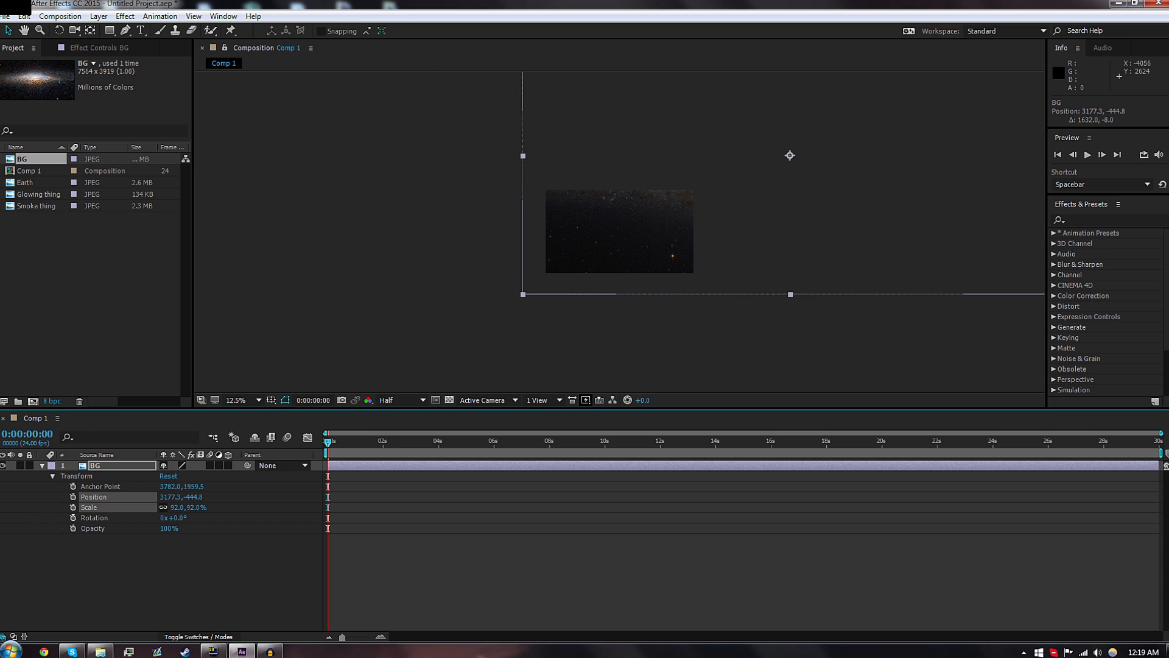
pyautogui.hotkey('ctrl', 'z')
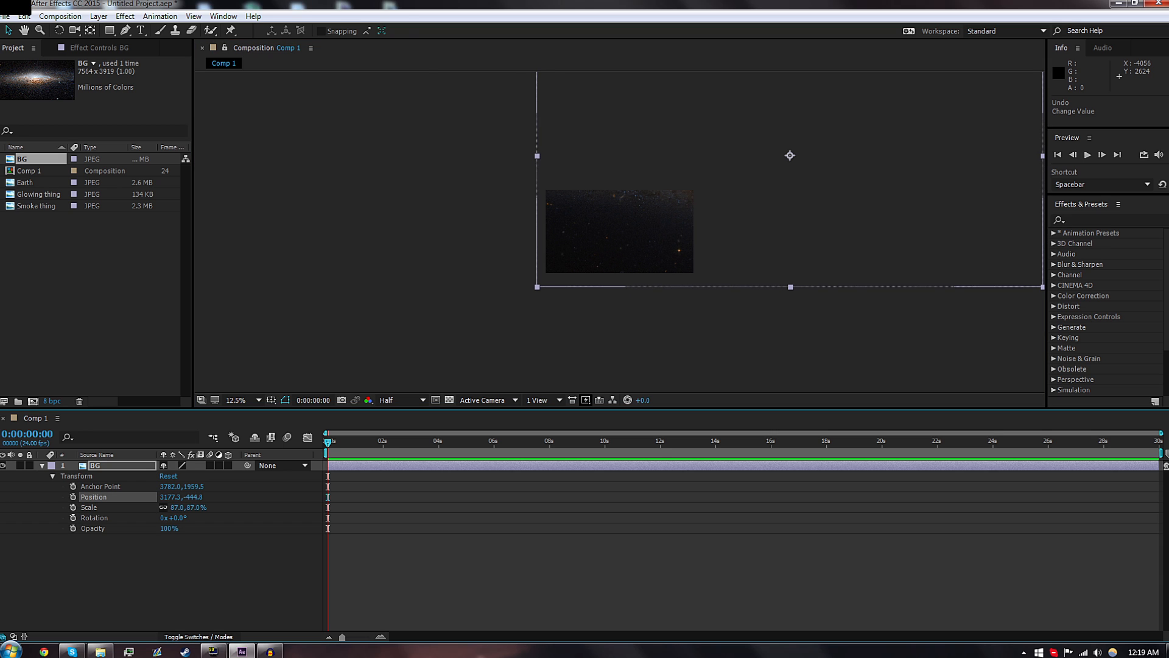
pyautogui.moveTo(163, 518)
pyautogui.mouseDown()
pyautogui.moveTo(205, 535)
pyautogui.moveTo(168, 518)
pyautogui.mouseUp()
pyautogui.hotkey('ctrl', 'z')
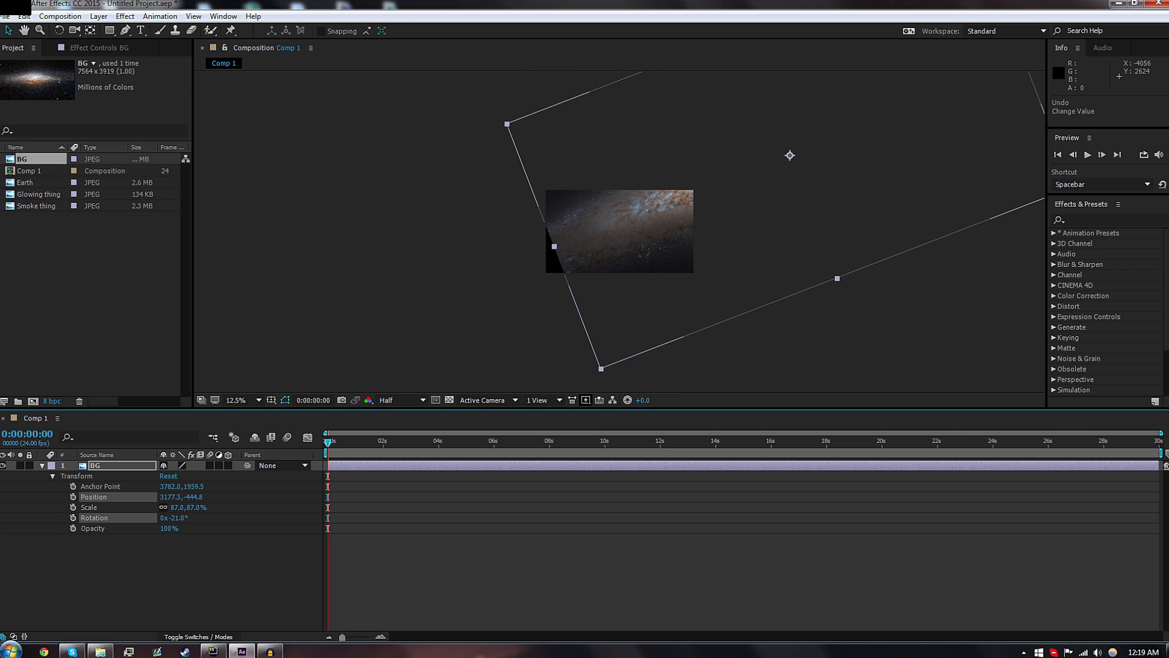
# Scale the BG layer to 116% and move it to about 2689, -1501 so it covers the whole frame.
pyautogui.moveTo(624, 195); pyautogui.dragTo(532, 155)
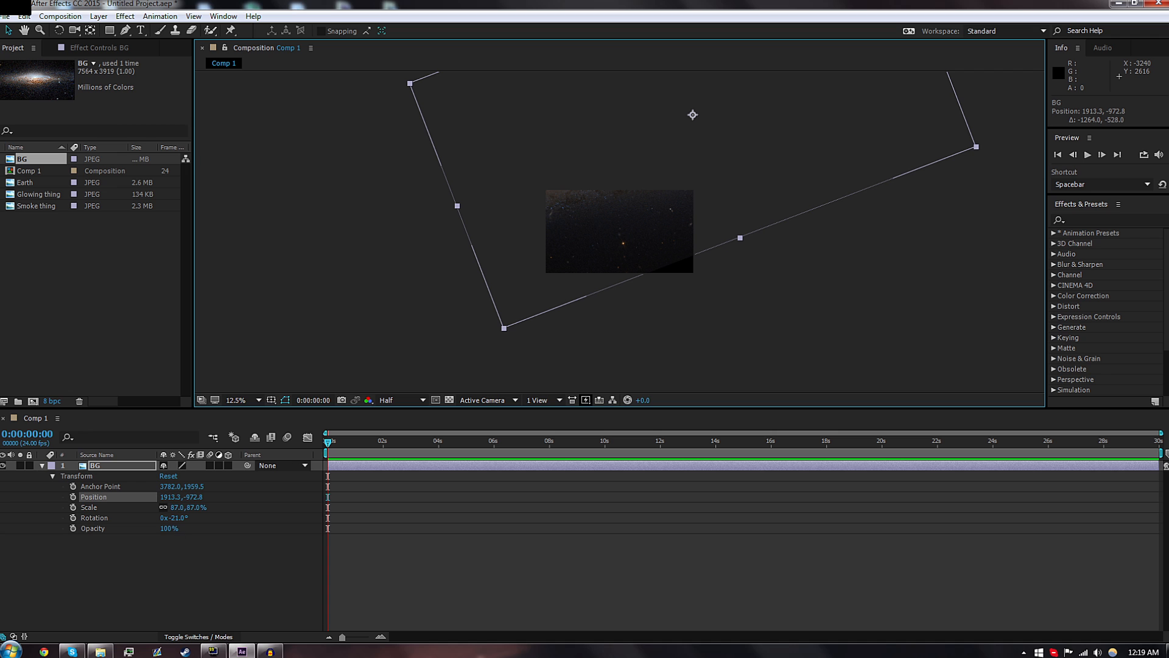
pyautogui.moveTo(176, 508); pyautogui.dragTo(193, 508)
pyautogui.moveTo(782, 136); pyautogui.dragTo(848, 100)
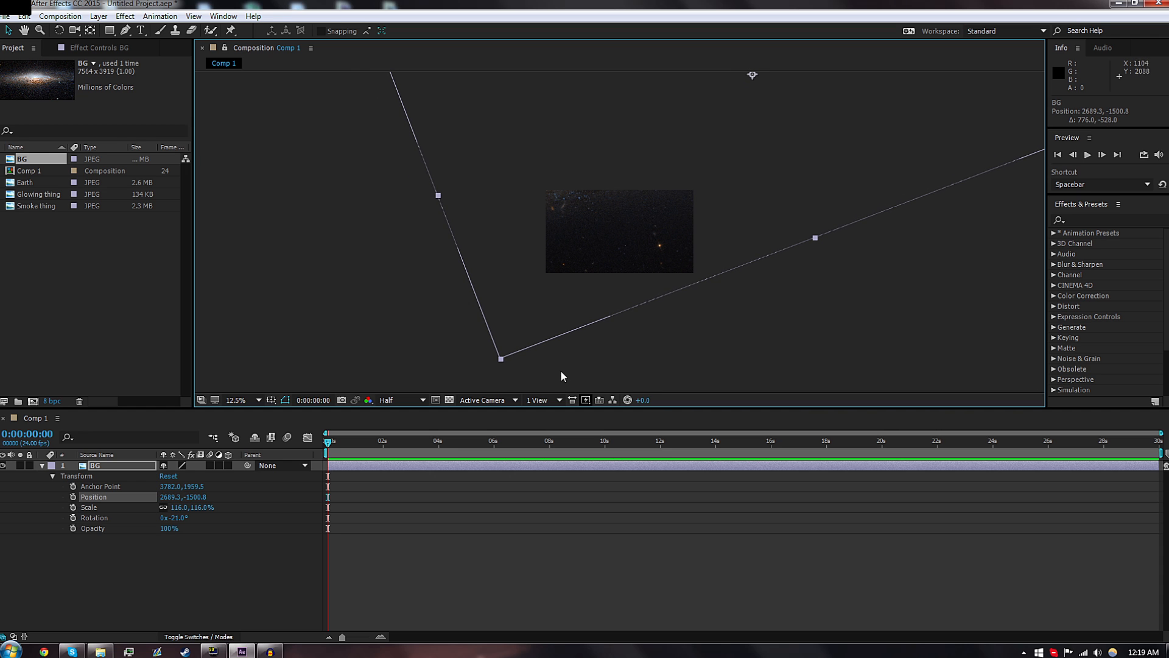
pyautogui.click(248, 402)
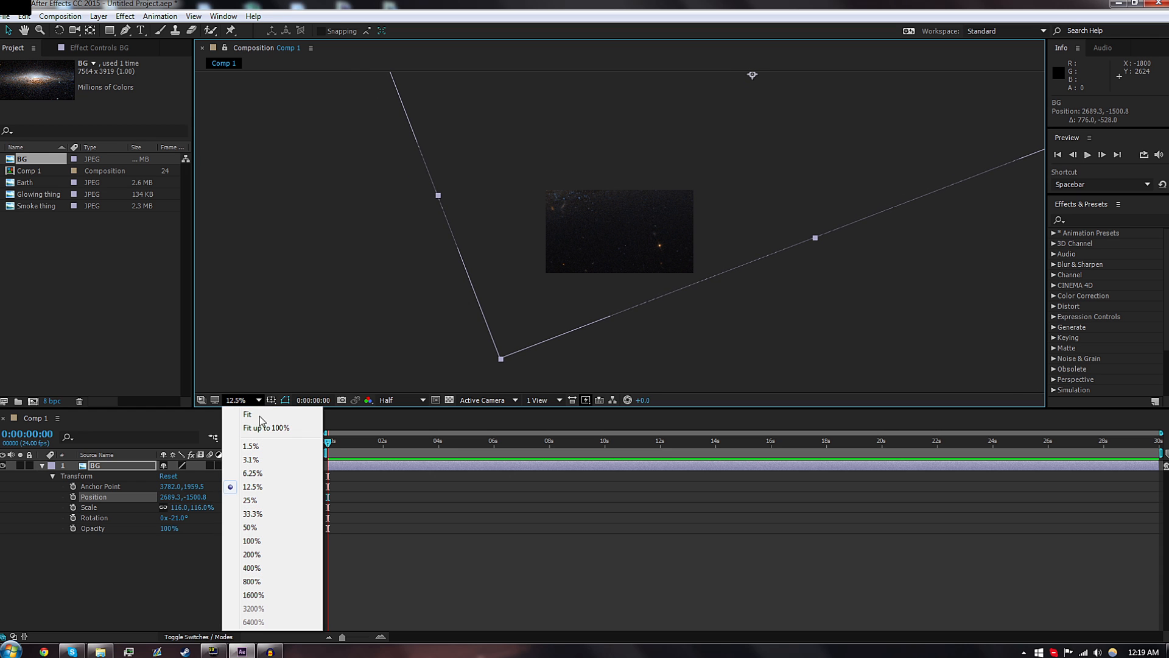
pyautogui.click(261, 425)
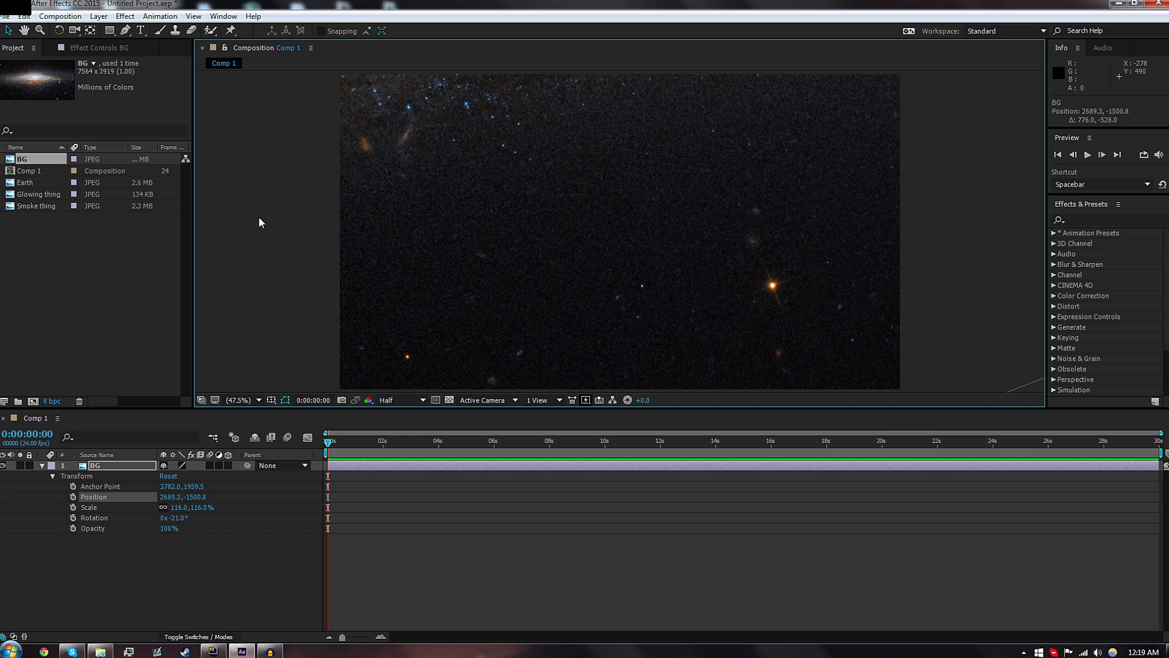
# Add the Earth image as a layer above BG and scale it down to 31%.
pyautogui.click(34, 573)
pyautogui.moveTo(24, 183); pyautogui.dragTo(89, 469)
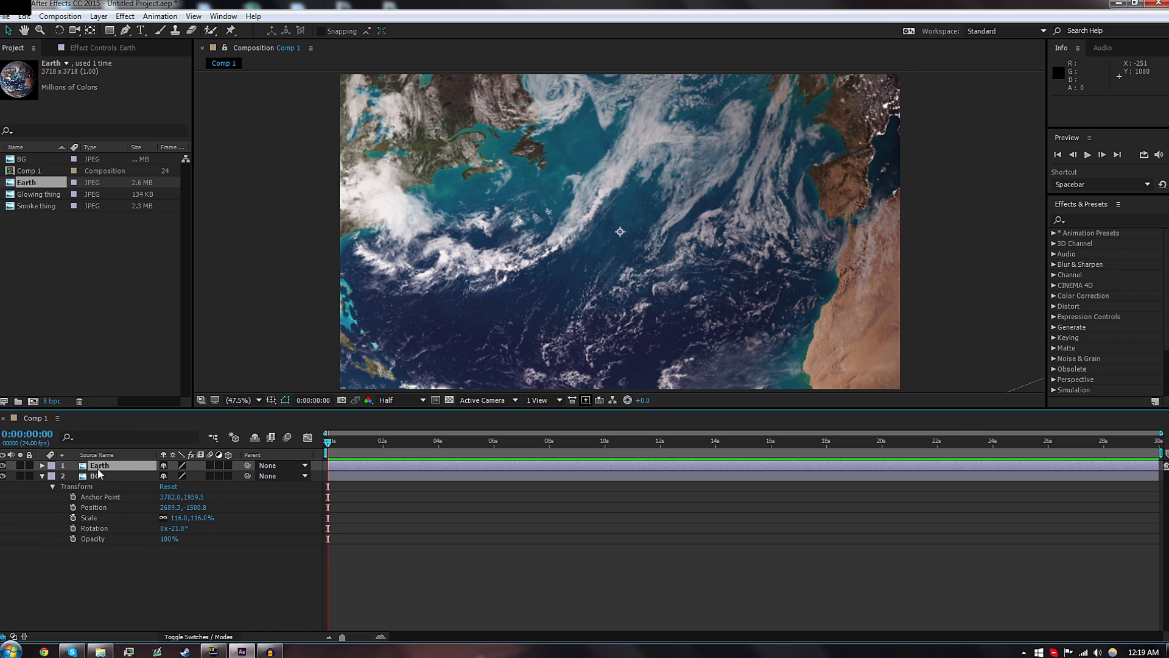
pyautogui.press('s')
pyautogui.moveTo(176, 475); pyautogui.dragTo(144, 484)
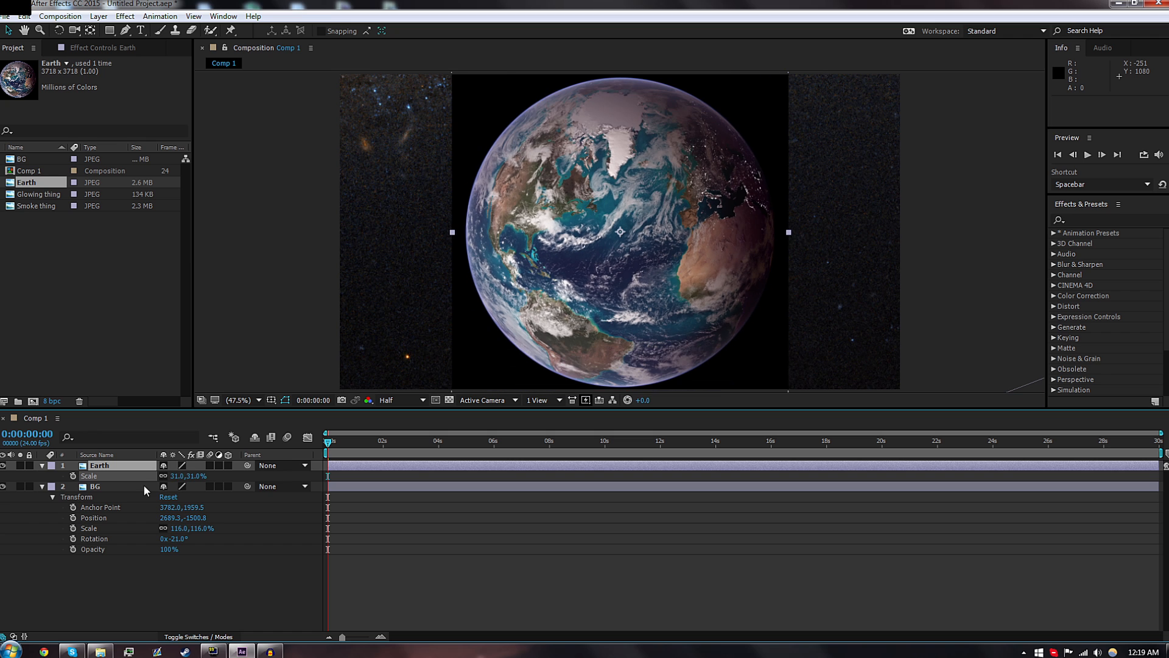
pyautogui.click(144, 484)
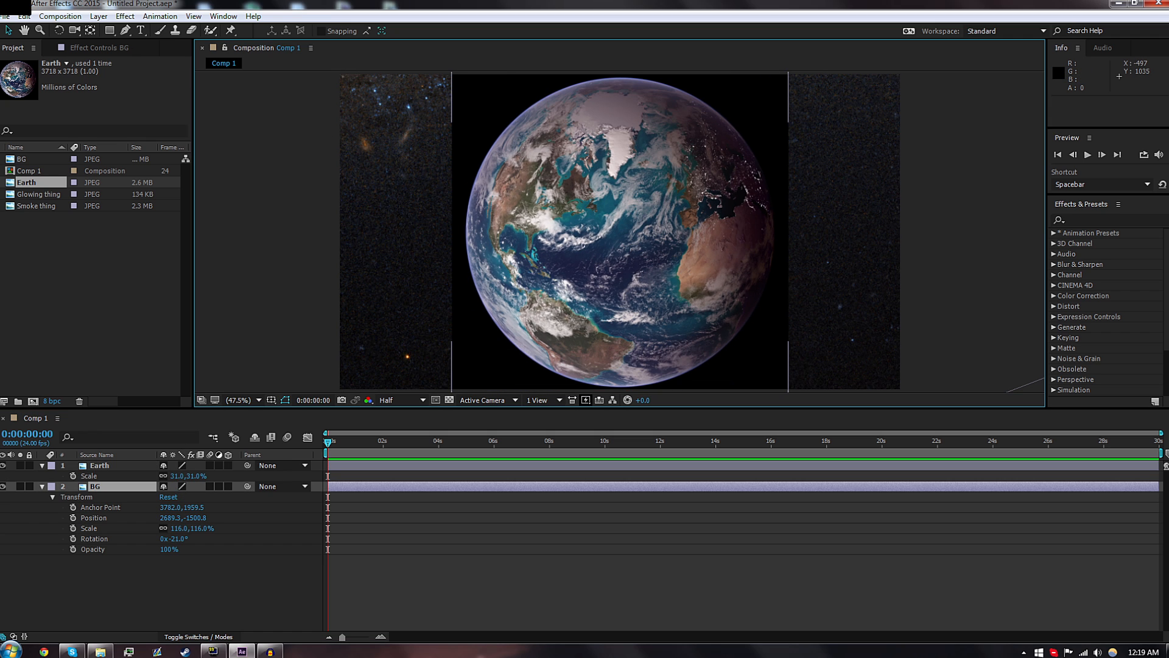
# Set the Earth layer's scale to 28%.
pyautogui.click(177, 476)
pyautogui.write('2')
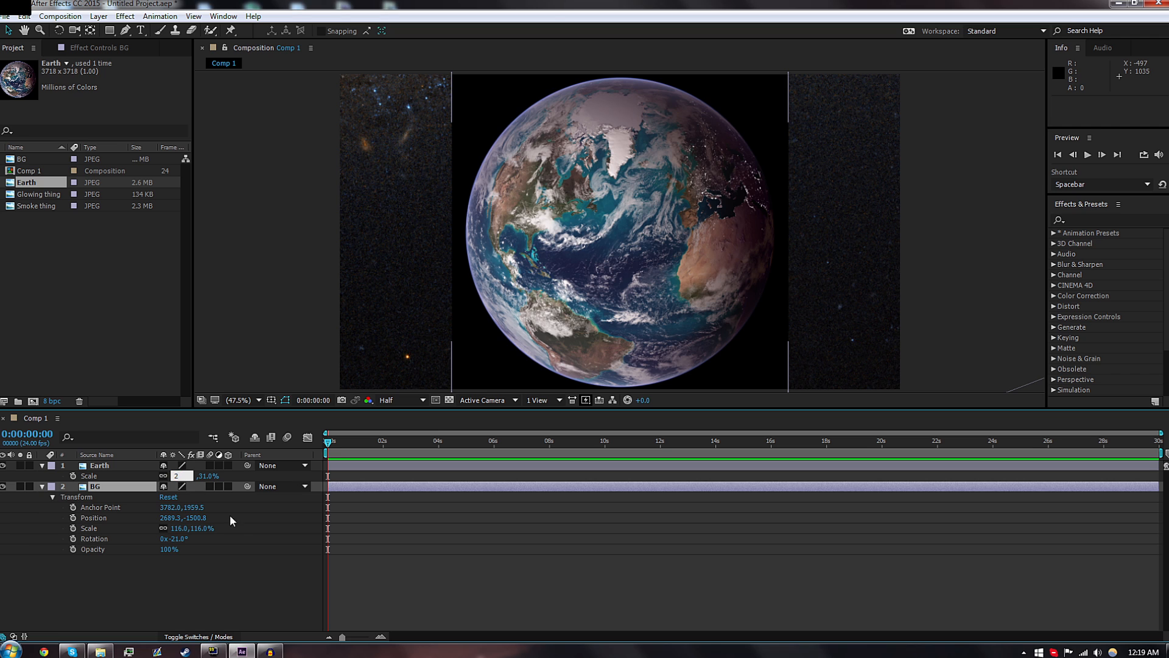
pyautogui.write('8')
pyautogui.press('Return')
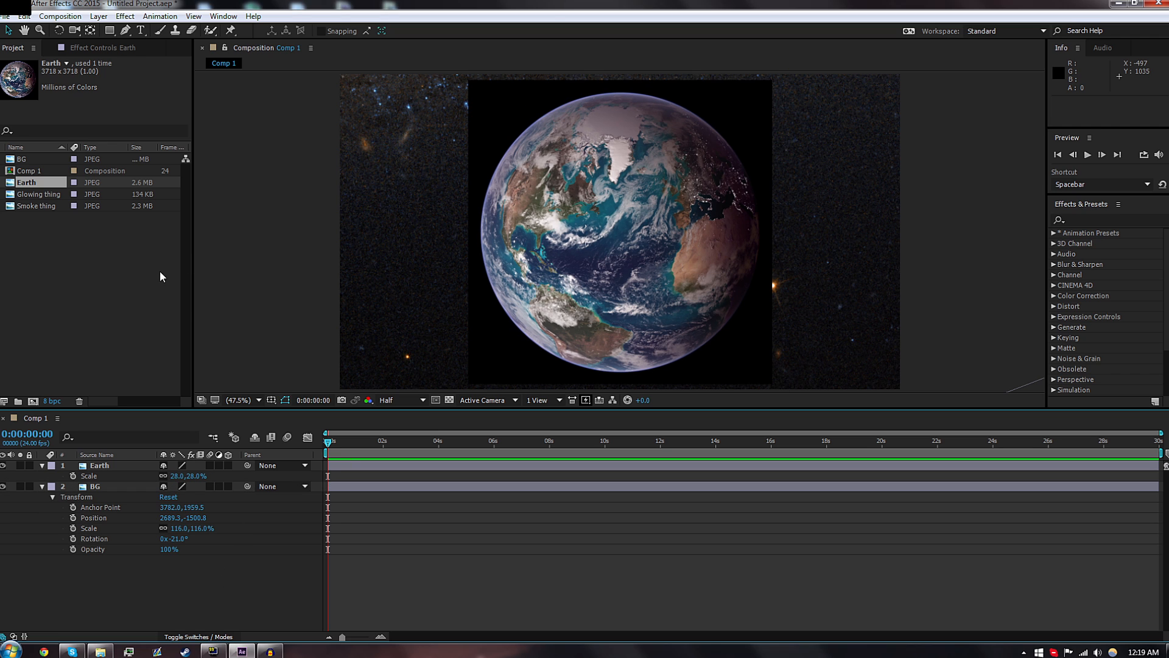
# Draw a circular mask around the globe on the Earth layer with the Ellipse tool.
pyautogui.click(109, 30)
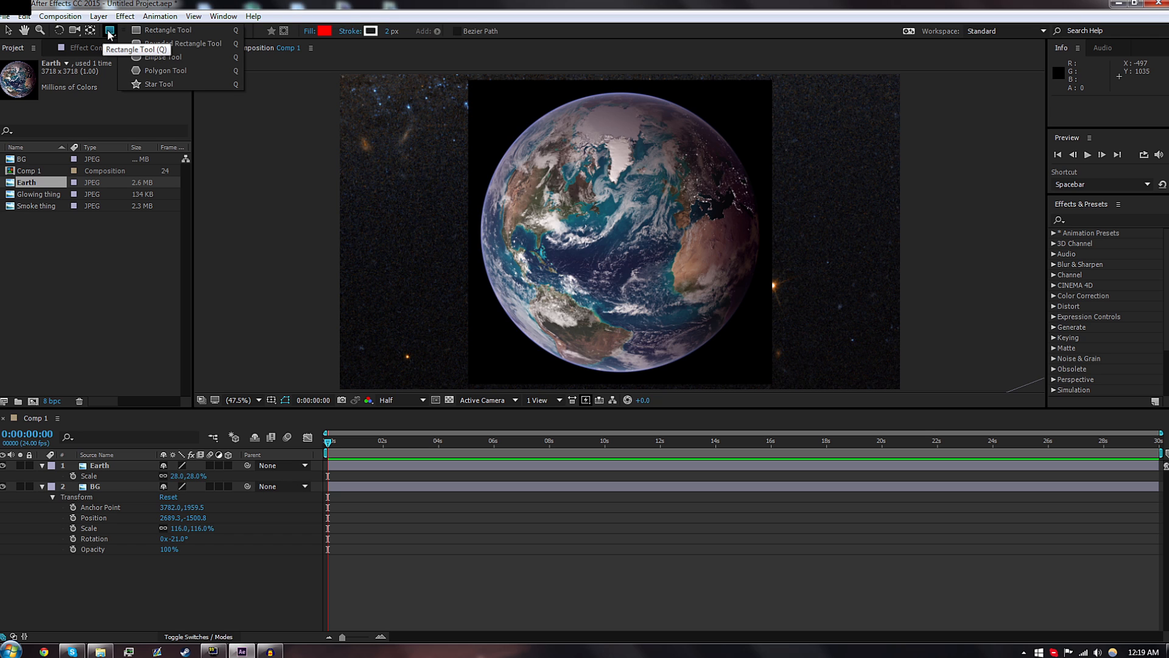
pyautogui.click(155, 57)
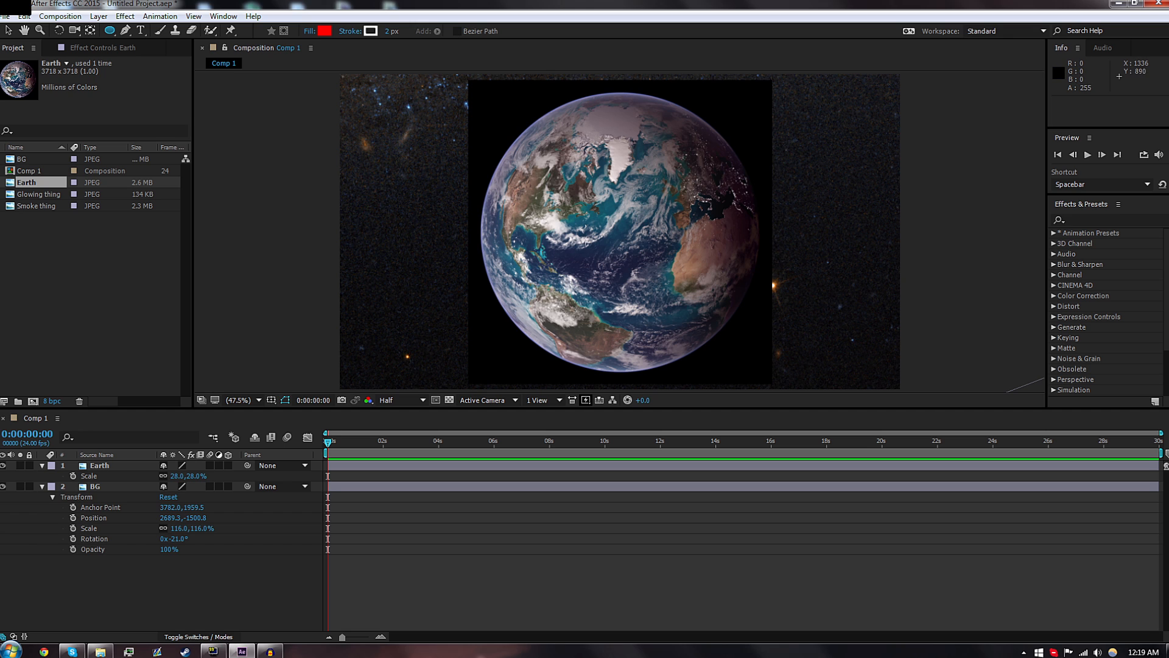
pyautogui.click(101, 464)
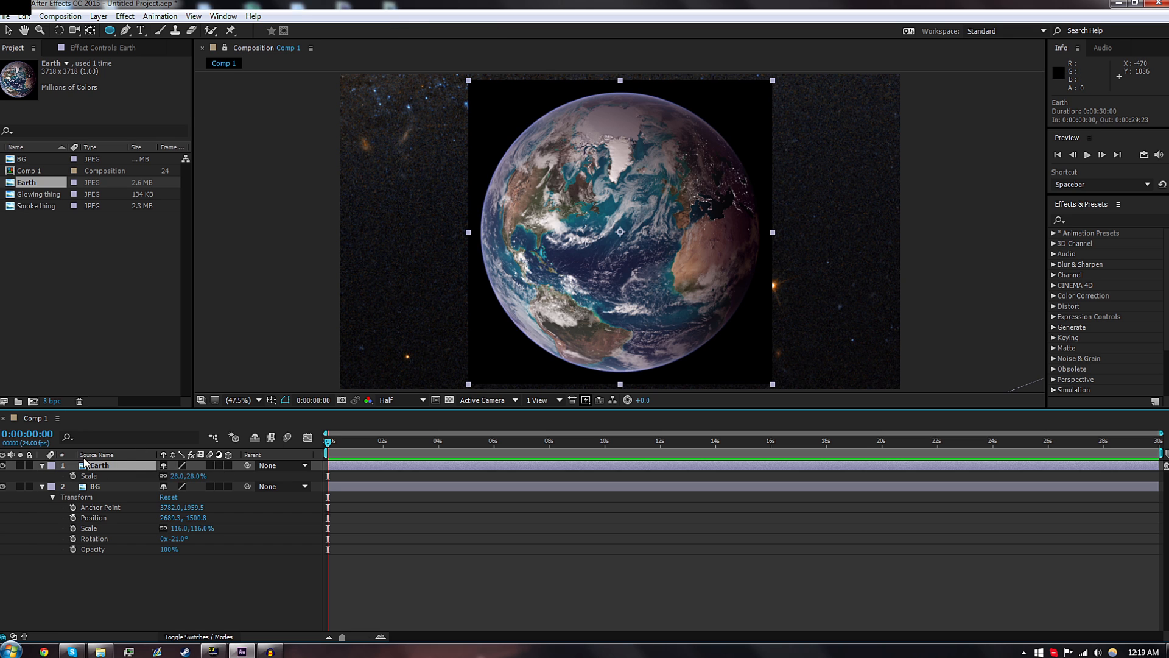
pyautogui.moveTo(727, 351); pyautogui.dragTo(479, 142)
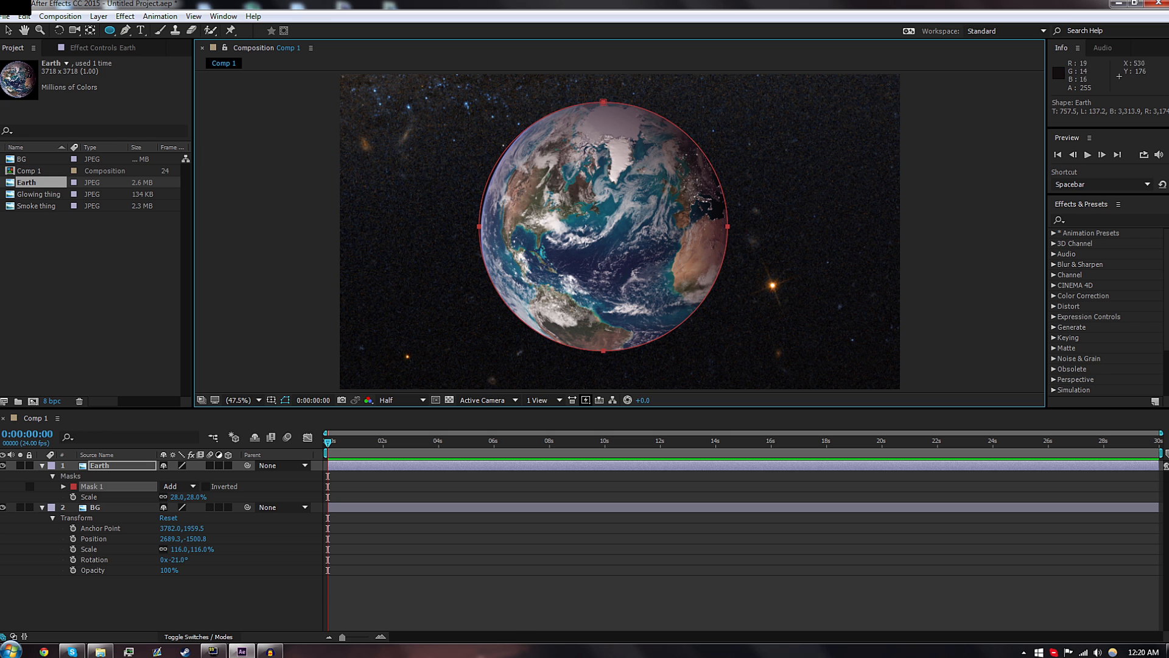
# Shift the Earth layer's circular mask so its outline sits just inside the globe's western edge.
pyautogui.click(8, 30)
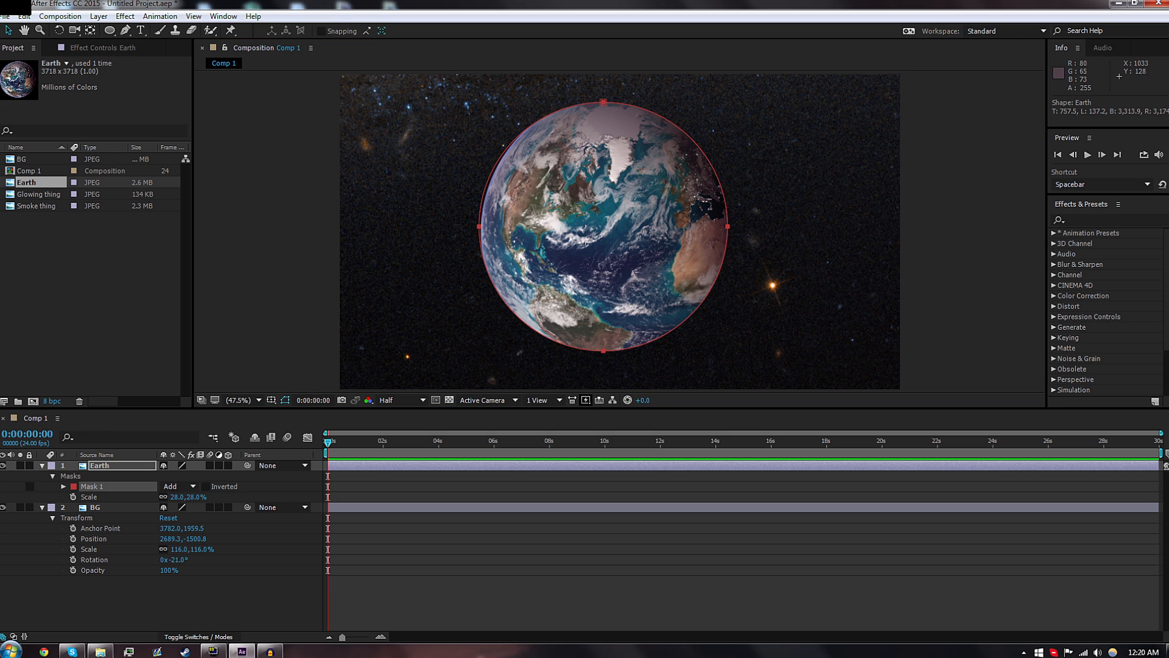
pyautogui.moveTo(648, 107); pyautogui.dragTo(643, 108)
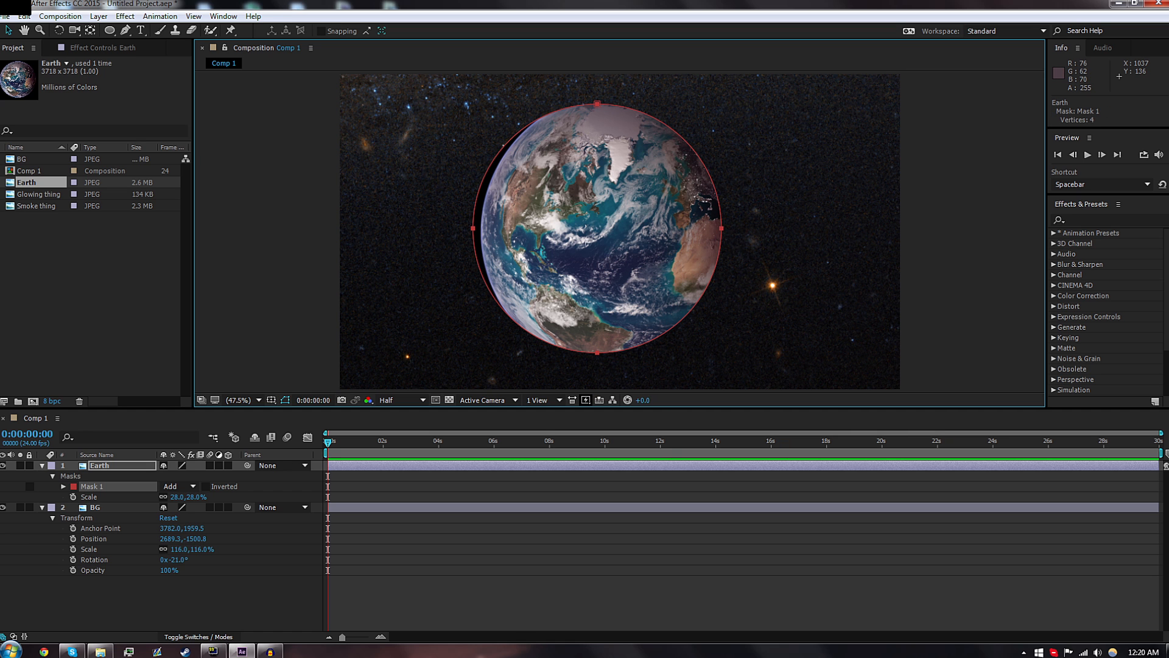
pyautogui.moveTo(630, 114); pyautogui.dragTo(640, 114)
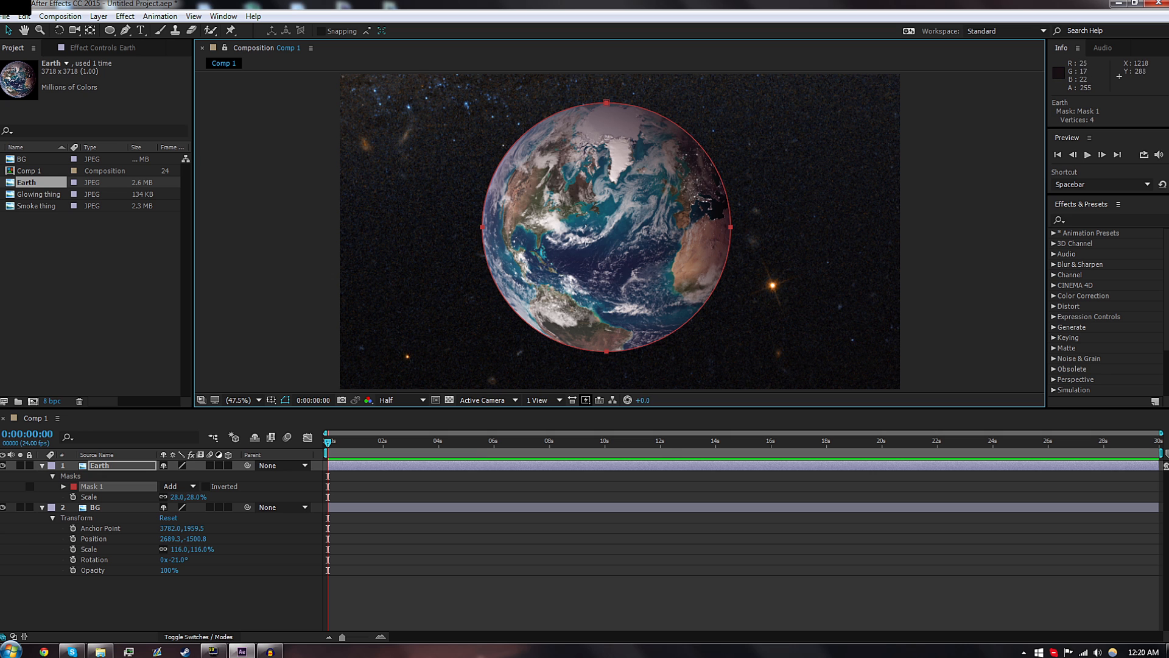
pyautogui.moveTo(693, 150); pyautogui.dragTo(701, 151)
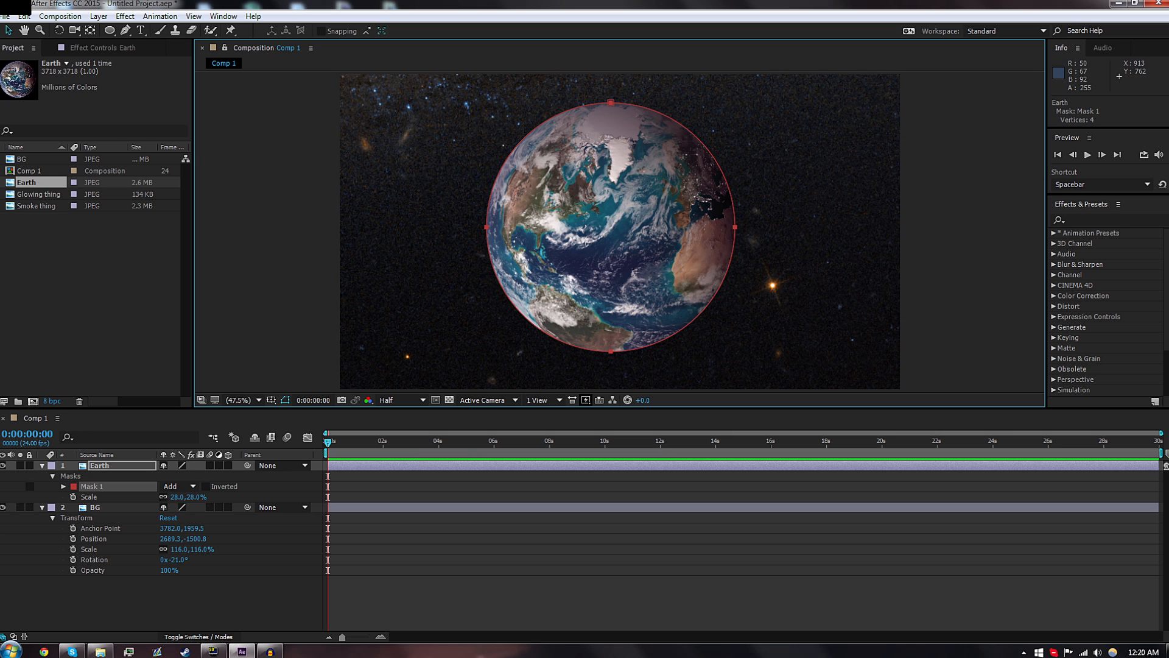
# Nudge the Earth layer's circular mask slightly to the right so it sits inside the globe's western edge.
pyautogui.press('Right')
pyautogui.press('Right')
pyautogui.press('Right')
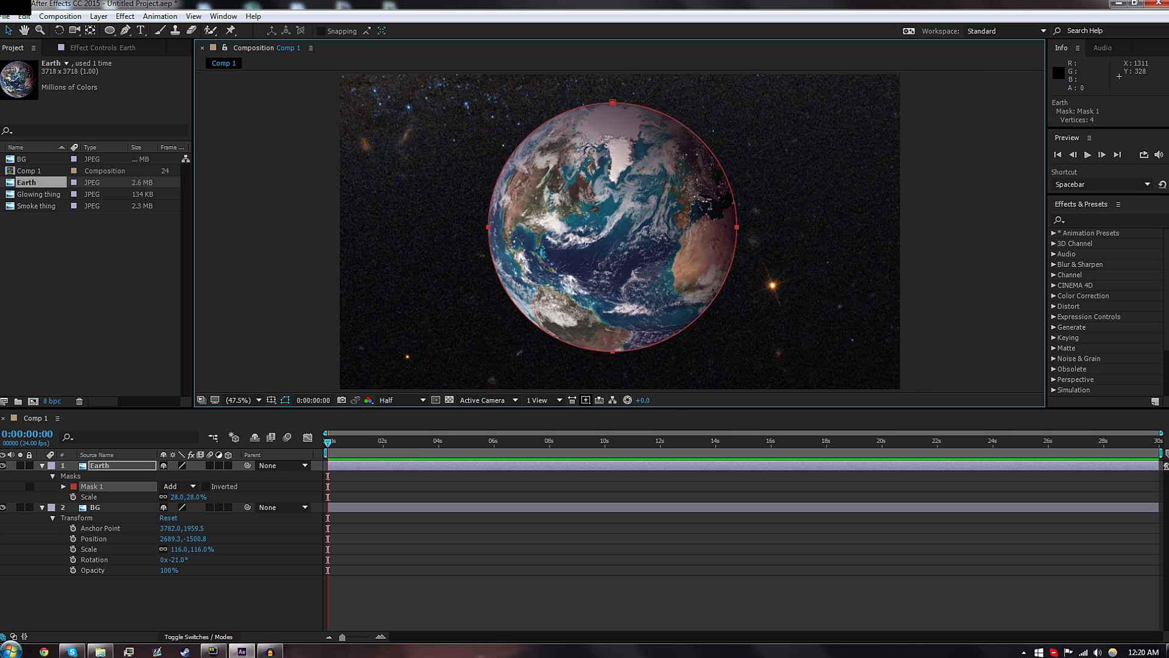
# Set the feather of the Earth layer's mask to 59 pixels.
pyautogui.click(113, 466)
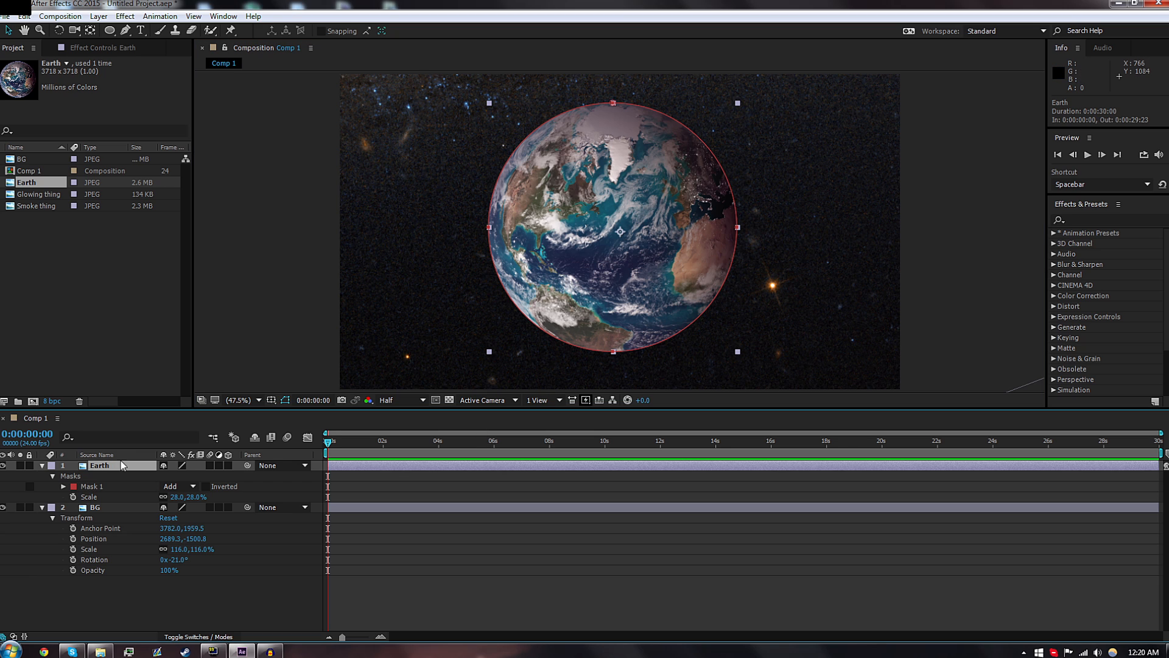
pyautogui.click(63, 487)
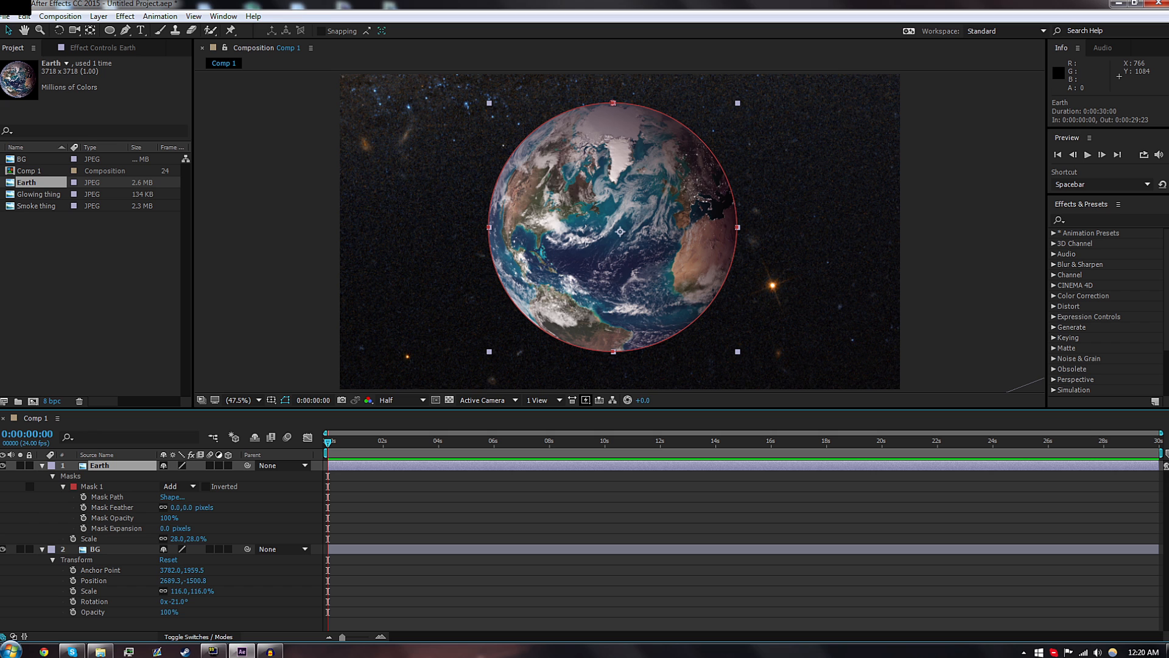
pyautogui.moveTo(176, 507); pyautogui.dragTo(206, 522)
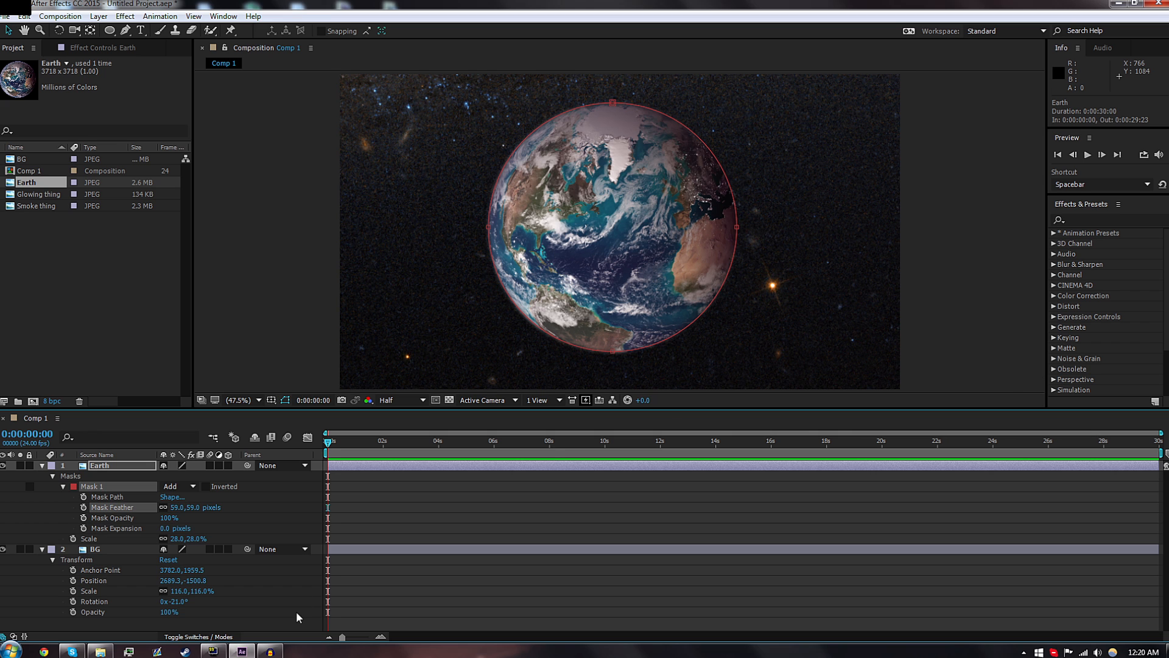
pyautogui.click(296, 612)
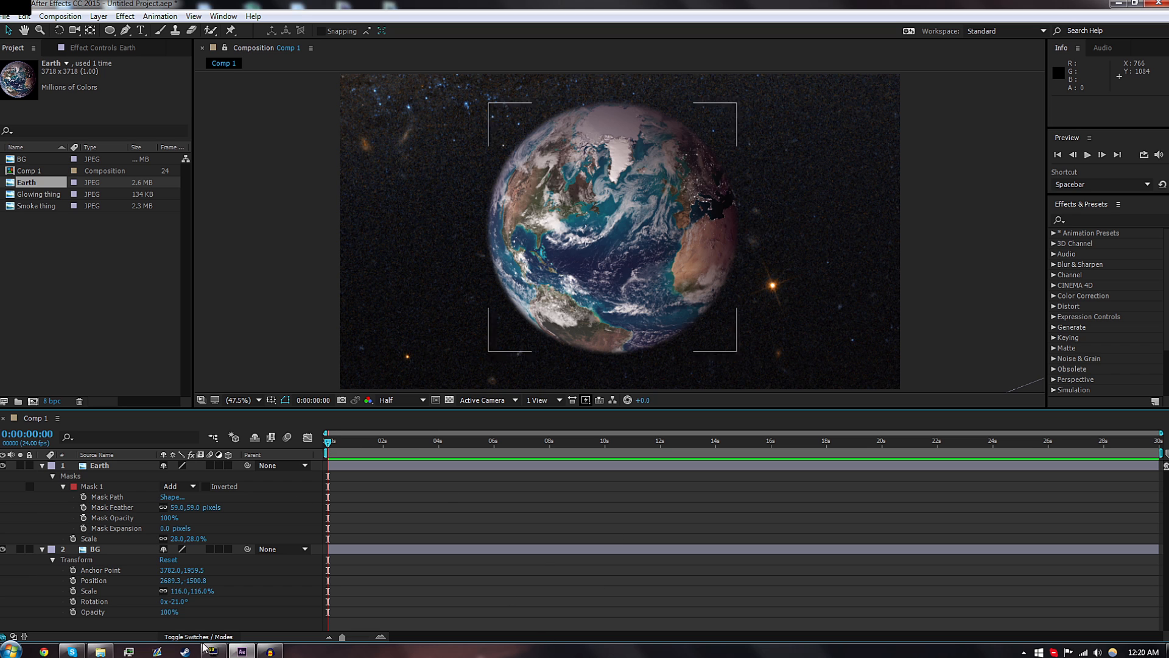
# Scale the Earth layer to 23% and move it to the upper-left part of the composition.
pyautogui.moveTo(174, 538); pyautogui.dragTo(165, 538)
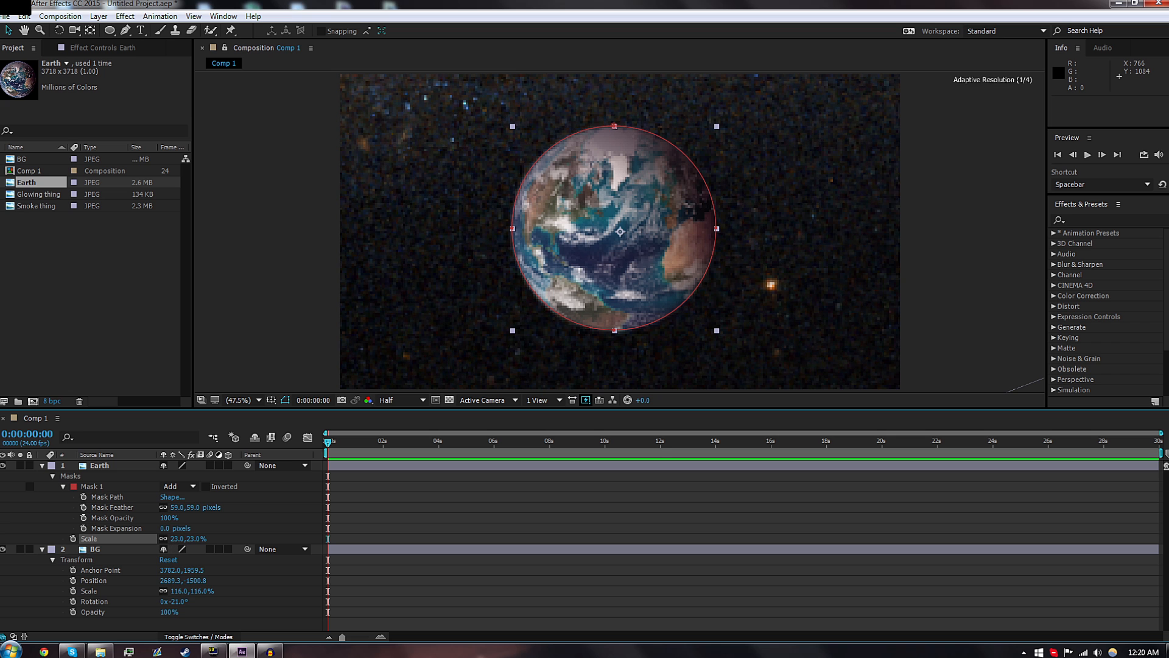
pyautogui.moveTo(585, 231); pyautogui.dragTo(436, 203)
pyautogui.click(263, 257)
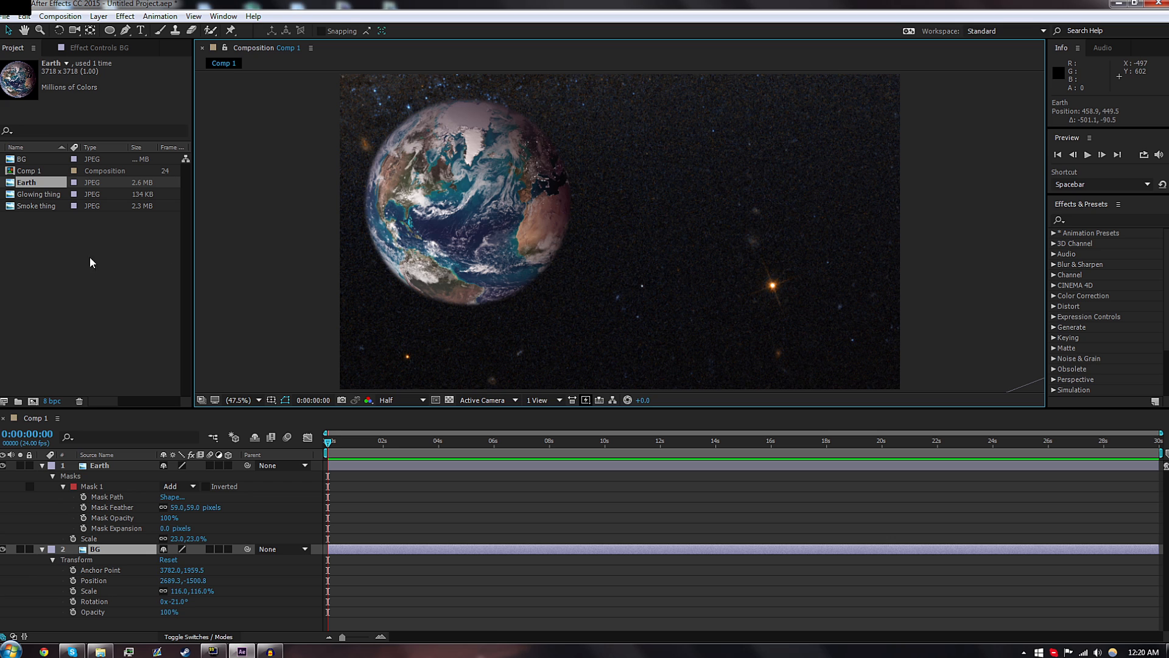
pyautogui.click(42, 465)
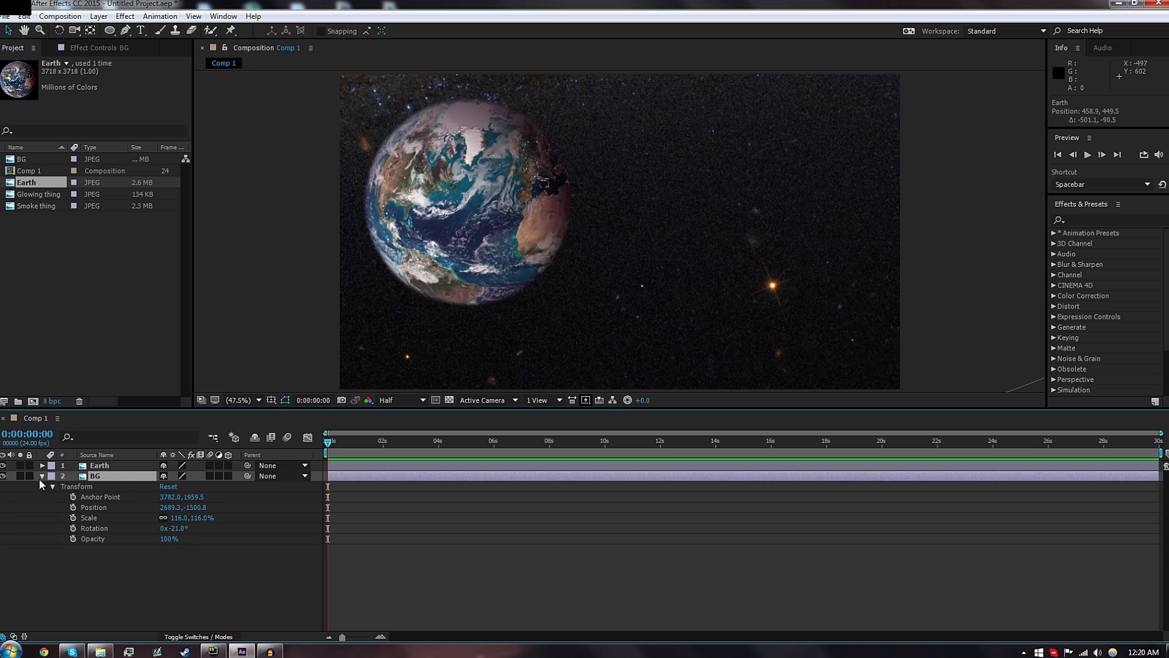
# Add the Glowing thing image as the top layer and draw a circular mask around its nebula with the Ellipse tool.
pyautogui.moveTo(31, 198); pyautogui.dragTo(103, 469)
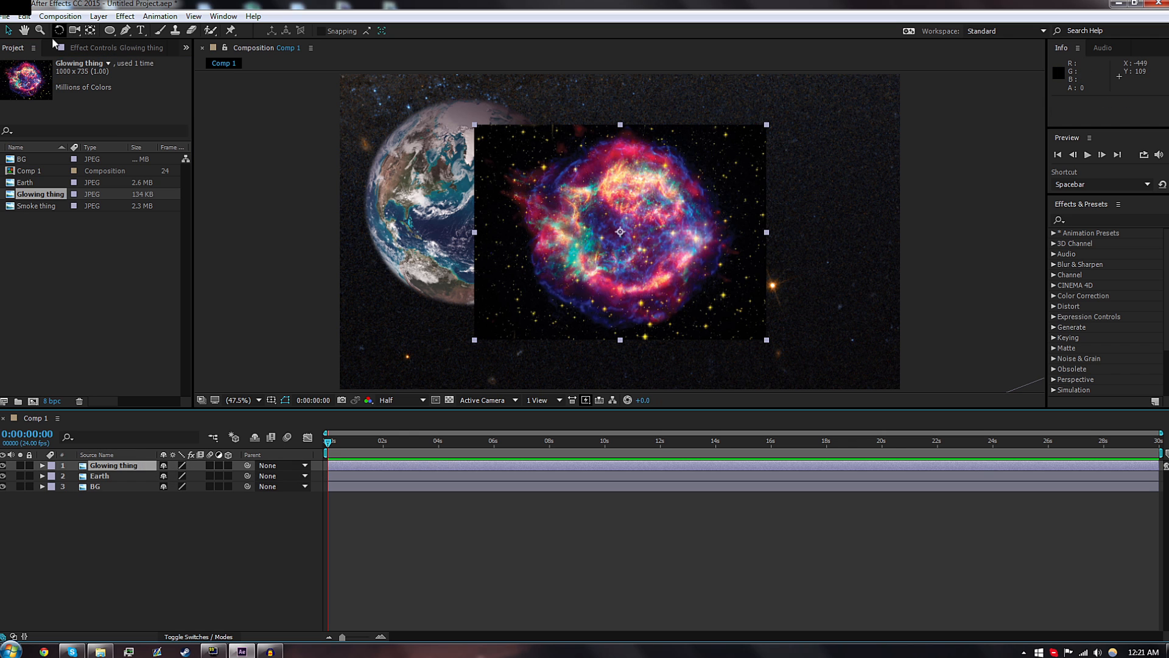
pyautogui.click(111, 30)
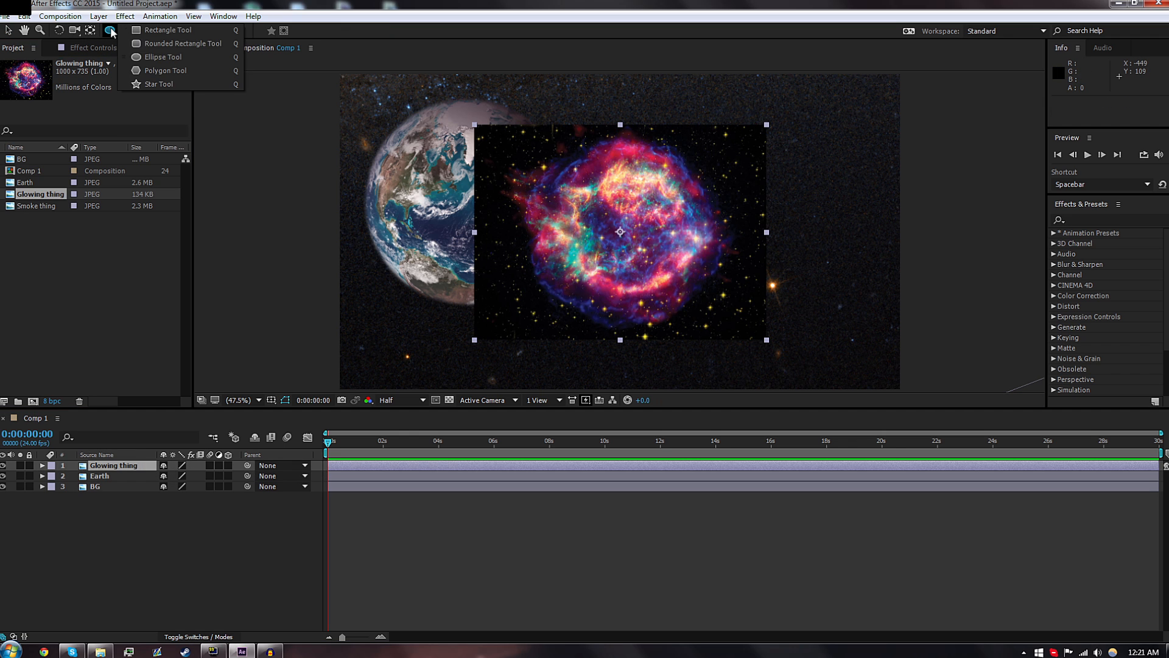
pyautogui.click(162, 57)
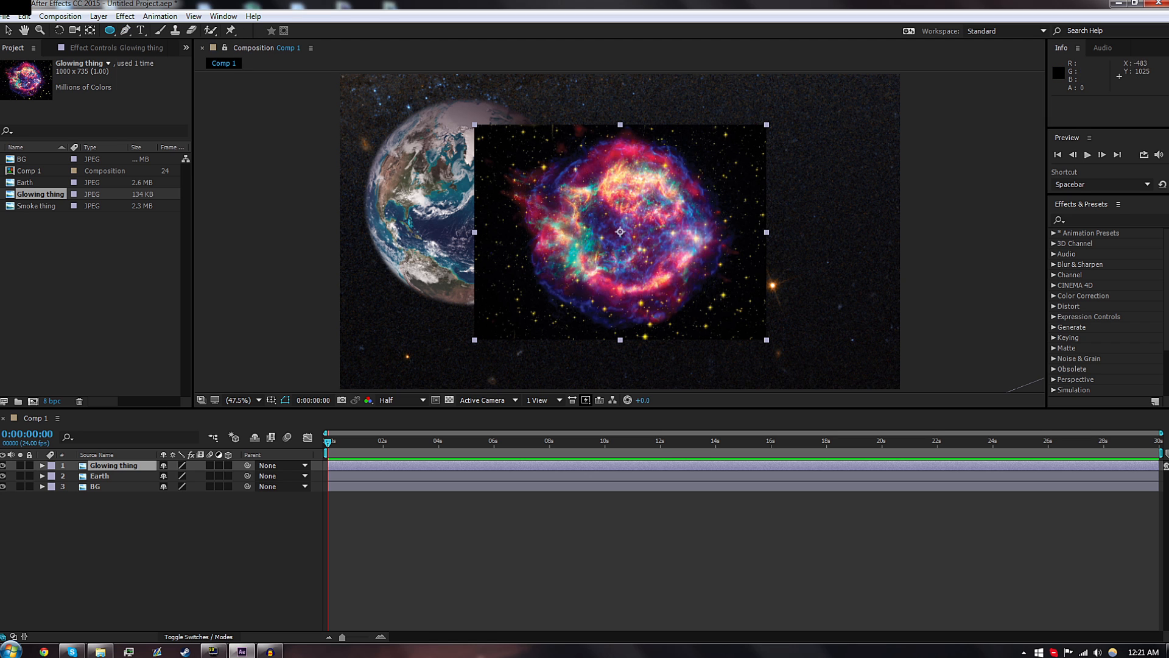
pyautogui.moveTo(653, 257)
pyautogui.mouseDown()
pyautogui.moveTo(708, 312)
pyautogui.moveTo(511, 115)
pyautogui.moveTo(532, 136)
pyautogui.moveTo(516, 118)
pyautogui.moveTo(523, 126)
pyautogui.mouseUp()
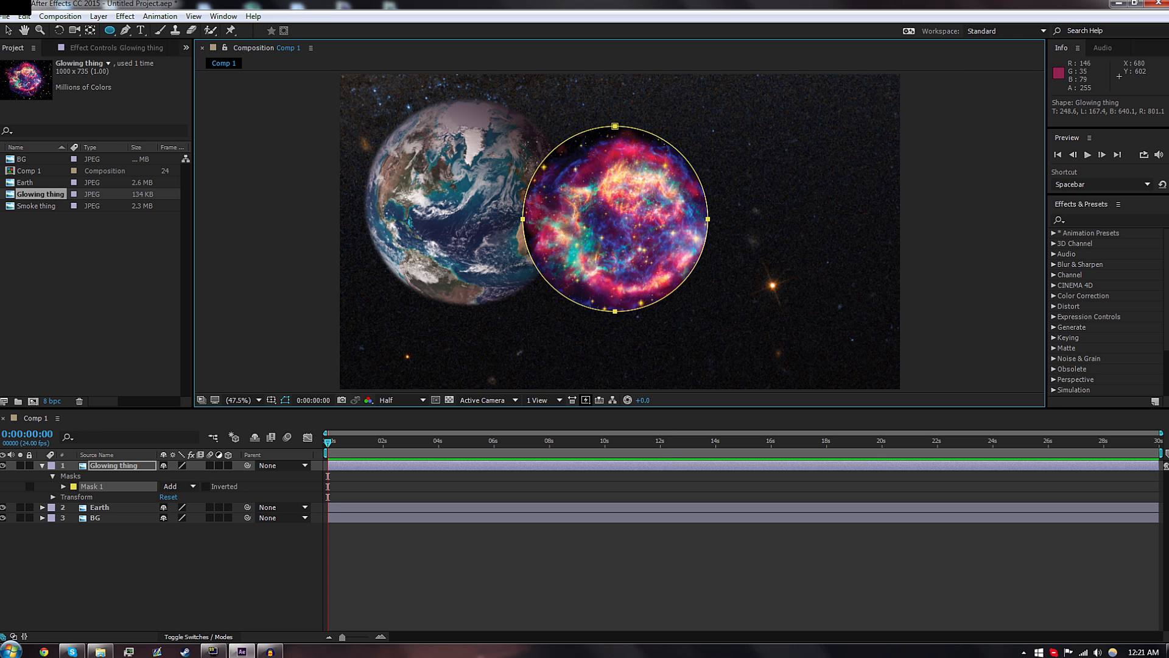
# Shift the Glowing thing layer's circular mask down and to the right so it is centred on the nebula.
pyautogui.click(5, 30)
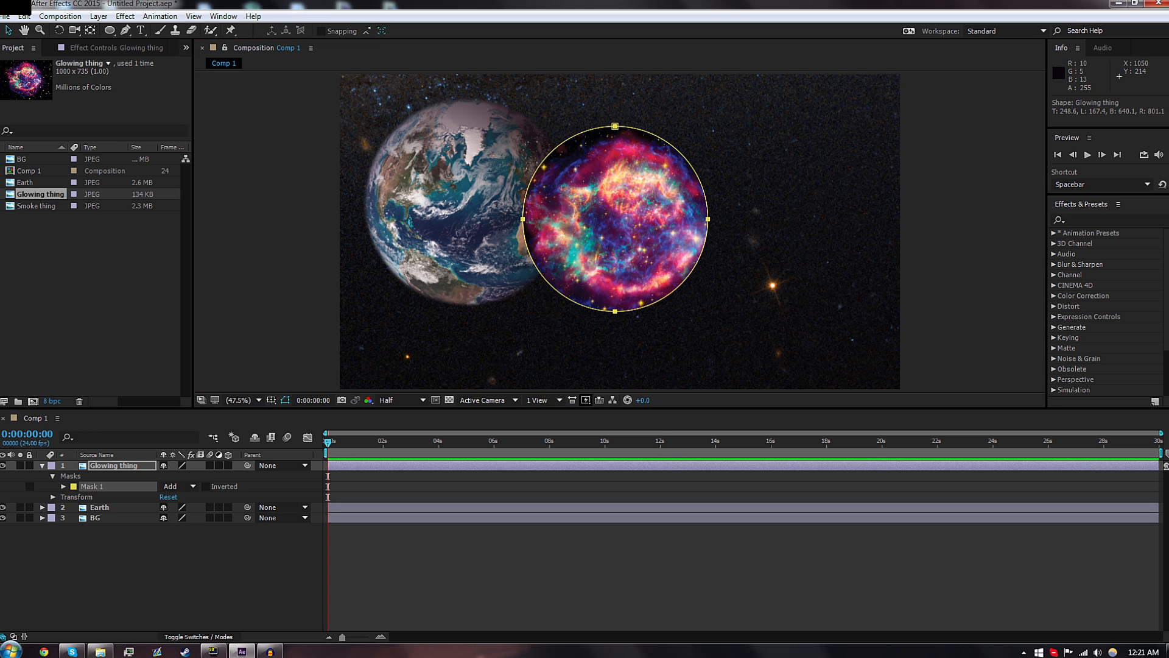
pyautogui.moveTo(649, 132); pyautogui.dragTo(661, 143)
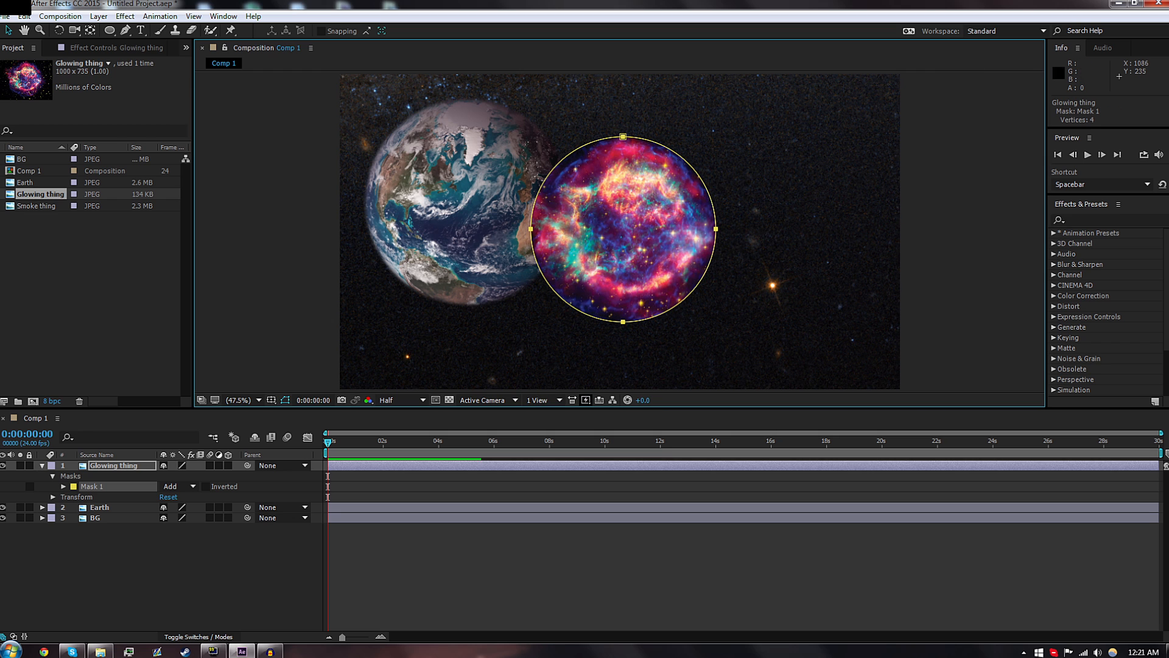
pyautogui.moveTo(622, 136); pyautogui.dragTo(662, 141)
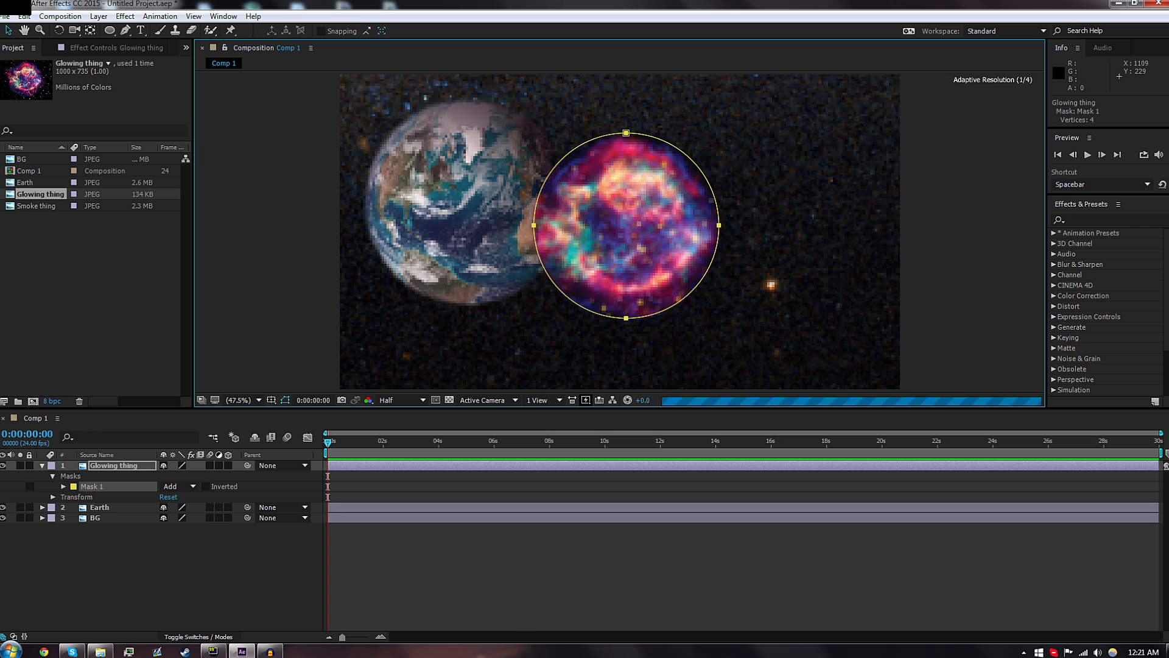
pyautogui.click(455, 579)
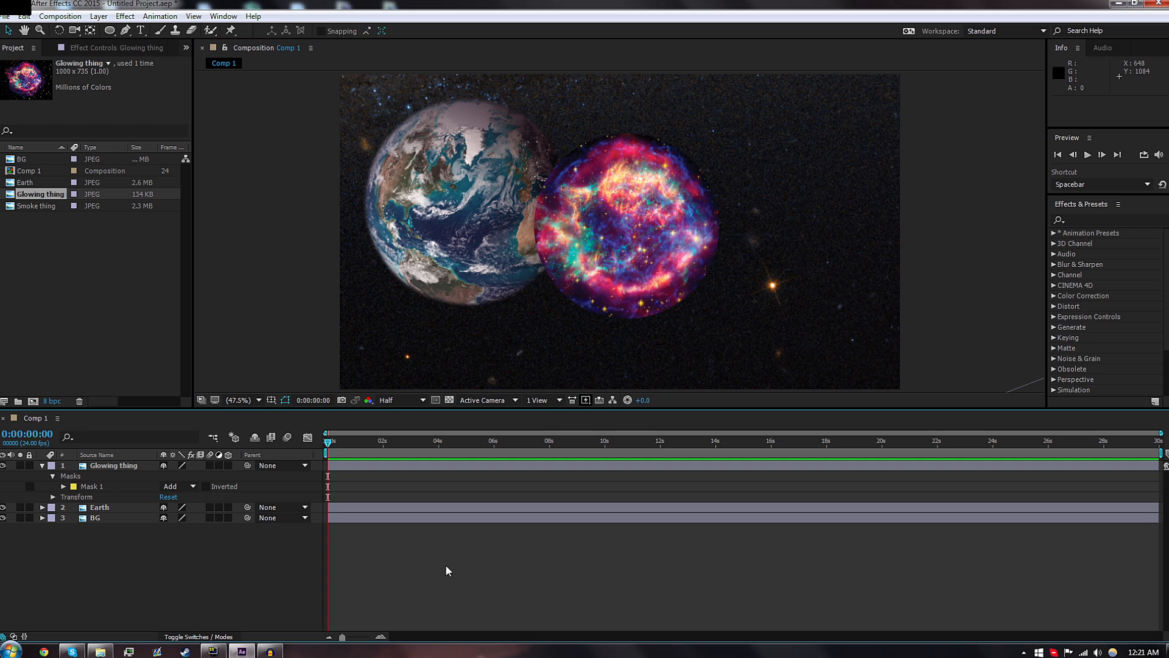
# Set the Glowing thing layer's mask feather to 175 pixels and its mask expansion to -46 pixels.
pyautogui.click(77, 479)
pyautogui.click(63, 487)
pyautogui.moveTo(176, 507); pyautogui.dragTo(280, 507)
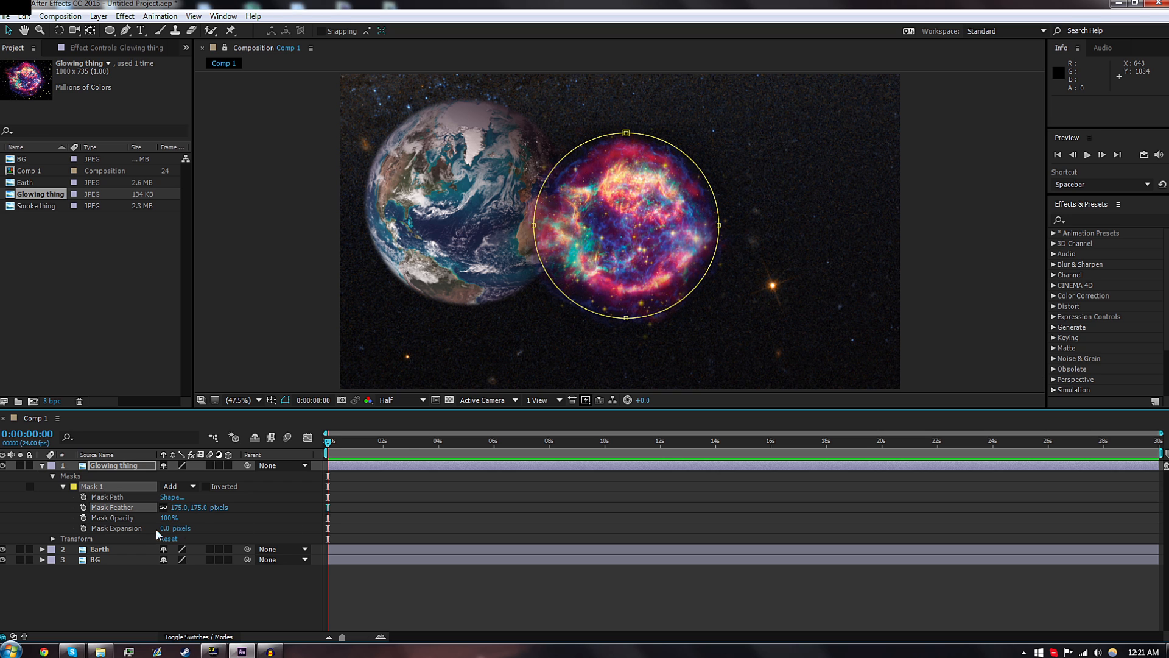
pyautogui.moveTo(169, 528); pyautogui.dragTo(157, 528)
pyautogui.click(210, 594)
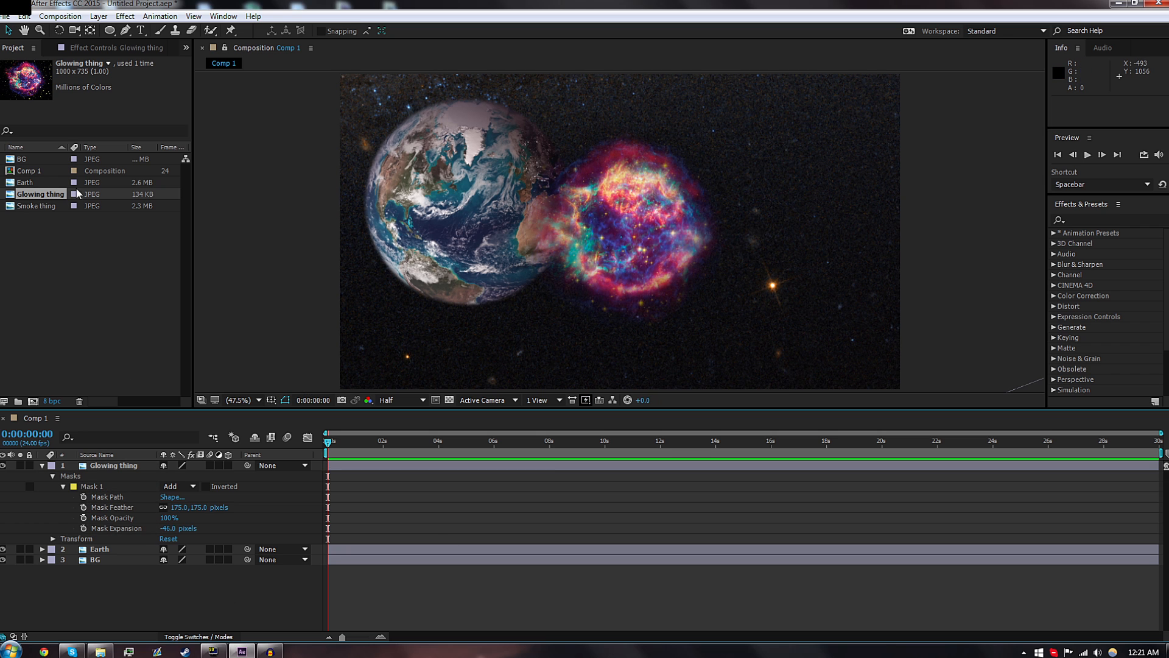
# Move the Glowing thing layer over the Earth so the nebula is centred on the globe.
pyautogui.moveTo(648, 267); pyautogui.dragTo(517, 216)
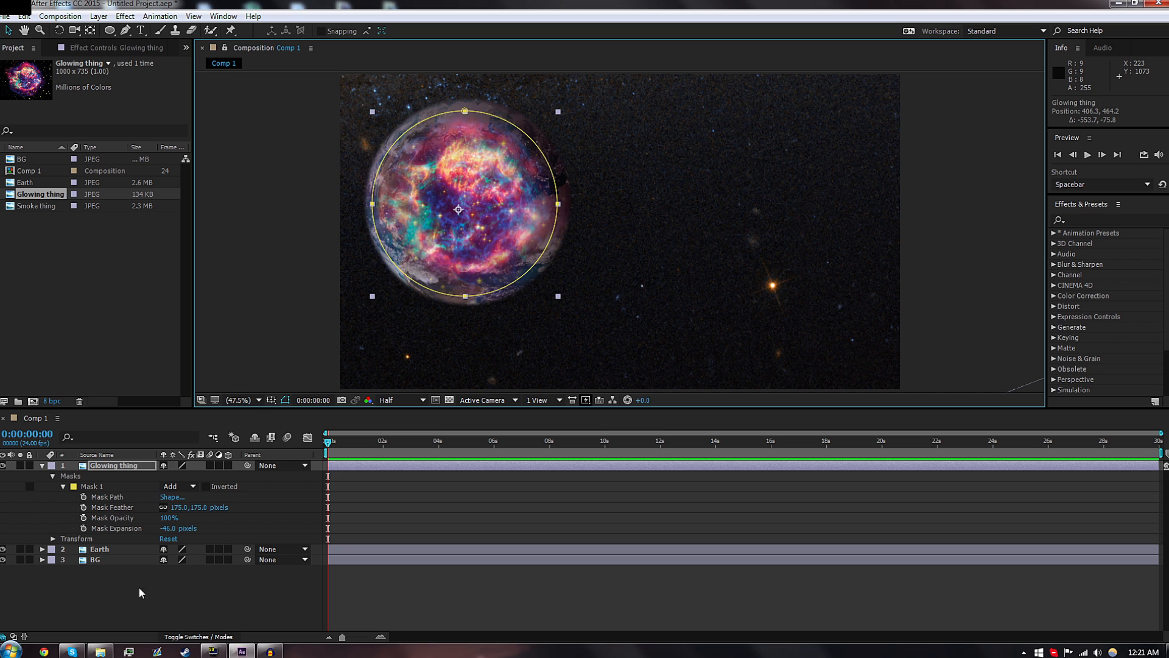
pyautogui.click(111, 583)
pyautogui.click(428, 238)
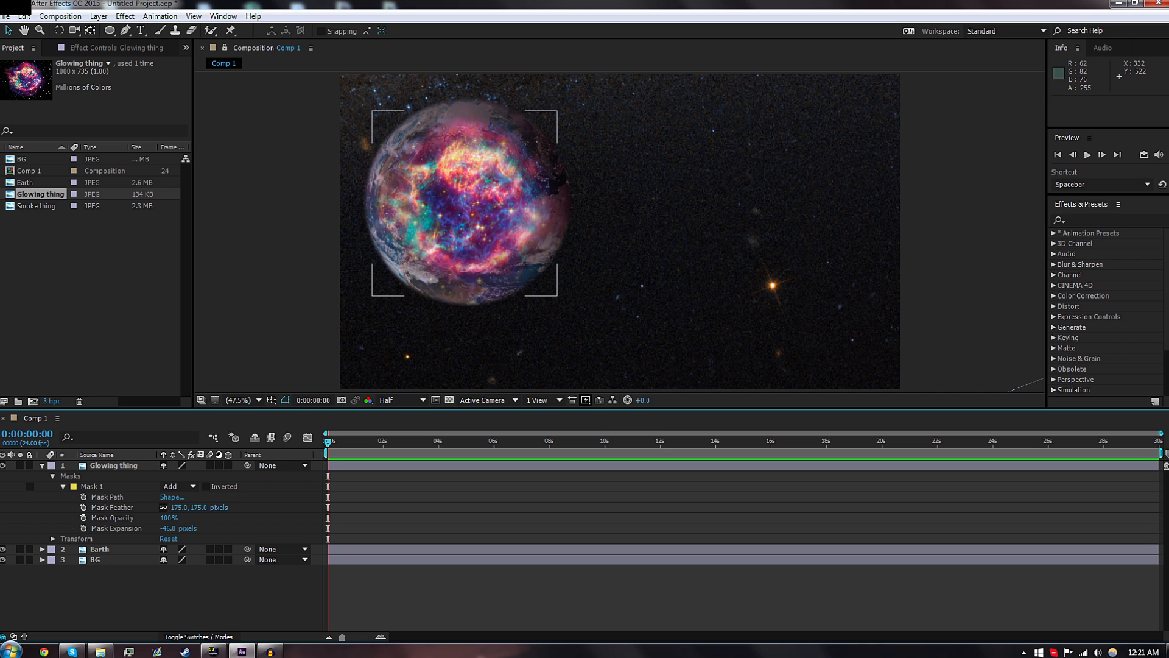
# Scale the Glowing thing layer to 117% and place it between the Earth and BG layers.
pyautogui.press('s')
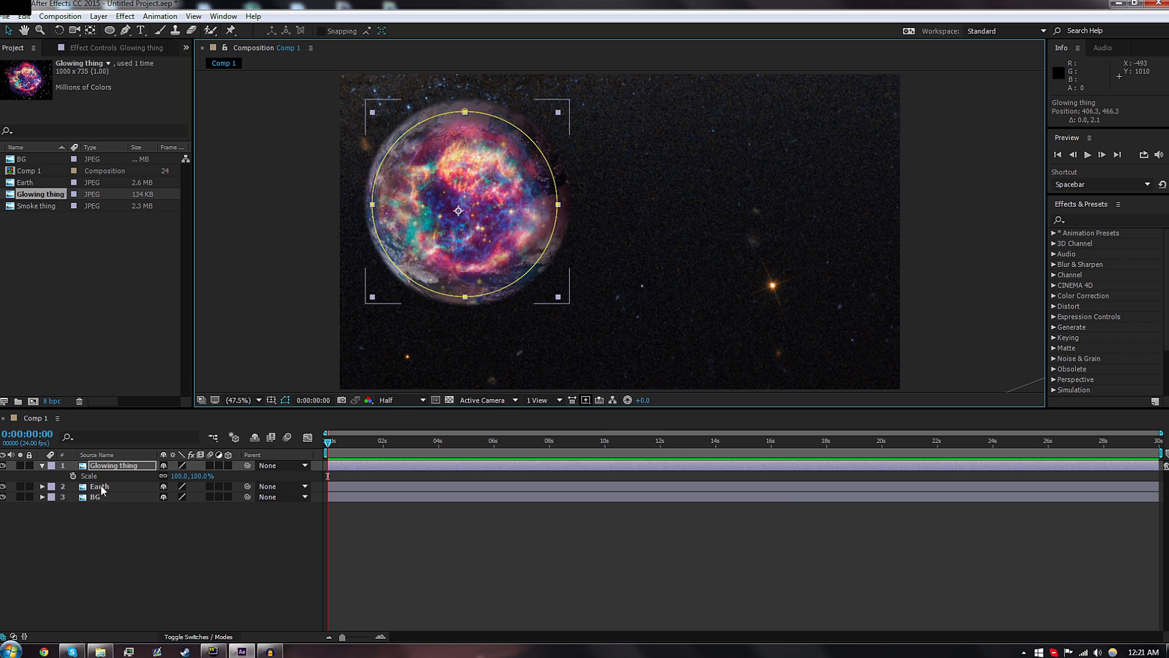
pyautogui.moveTo(179, 475); pyautogui.dragTo(190, 476)
pyautogui.click(469, 588)
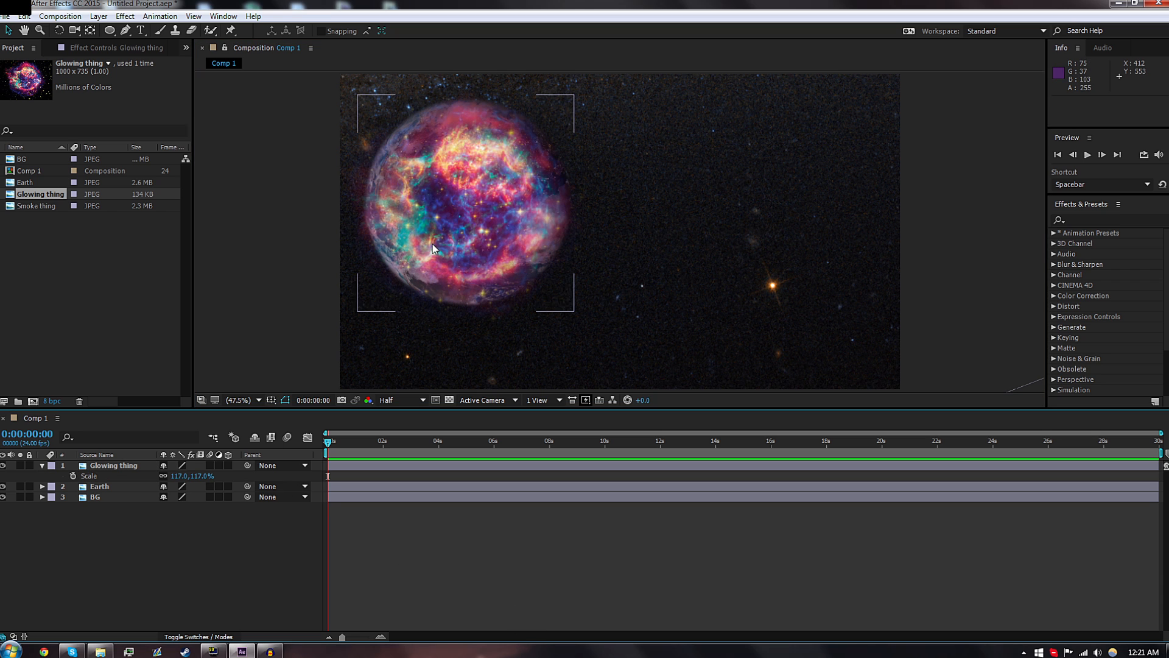
pyautogui.moveTo(100, 467); pyautogui.dragTo(103, 495)
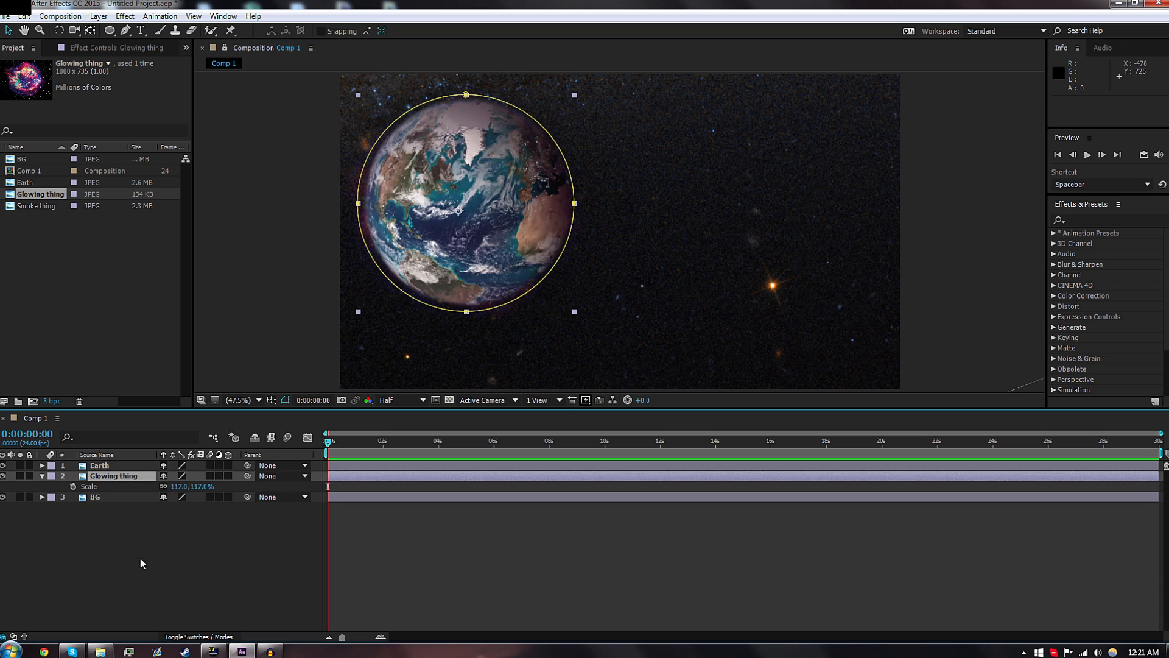
pyautogui.click(222, 564)
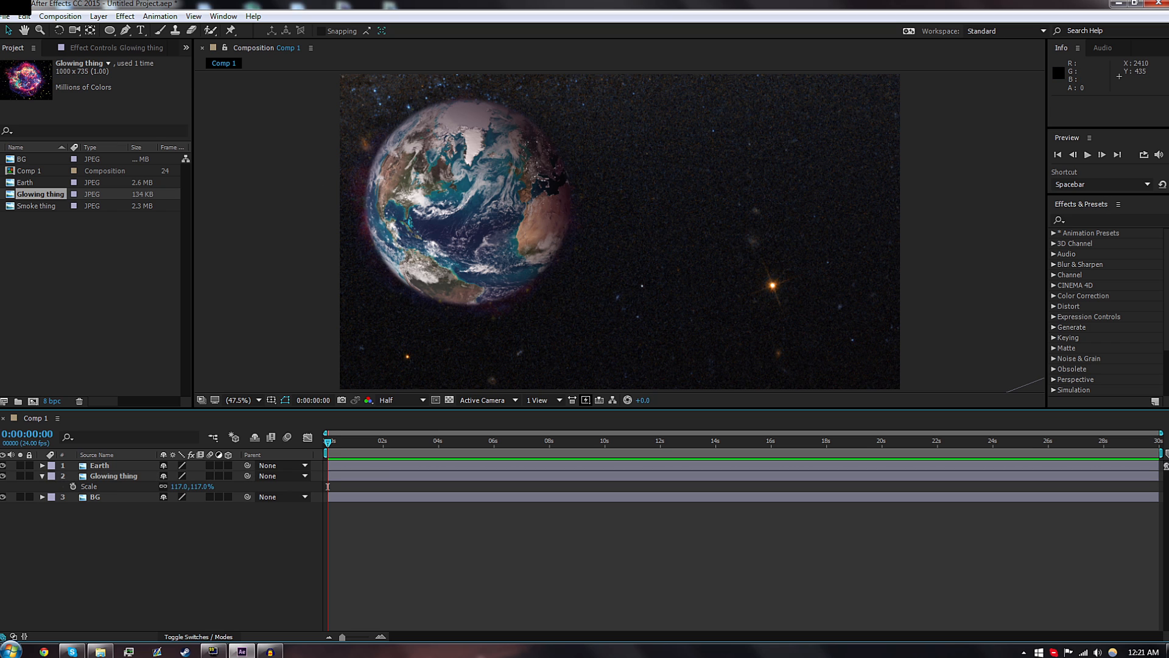
# Apply the Tint effect to the Glowing thing layer with an Amount to Tint of 19%.
pyautogui.click(1096, 220)
pyautogui.write('ting')
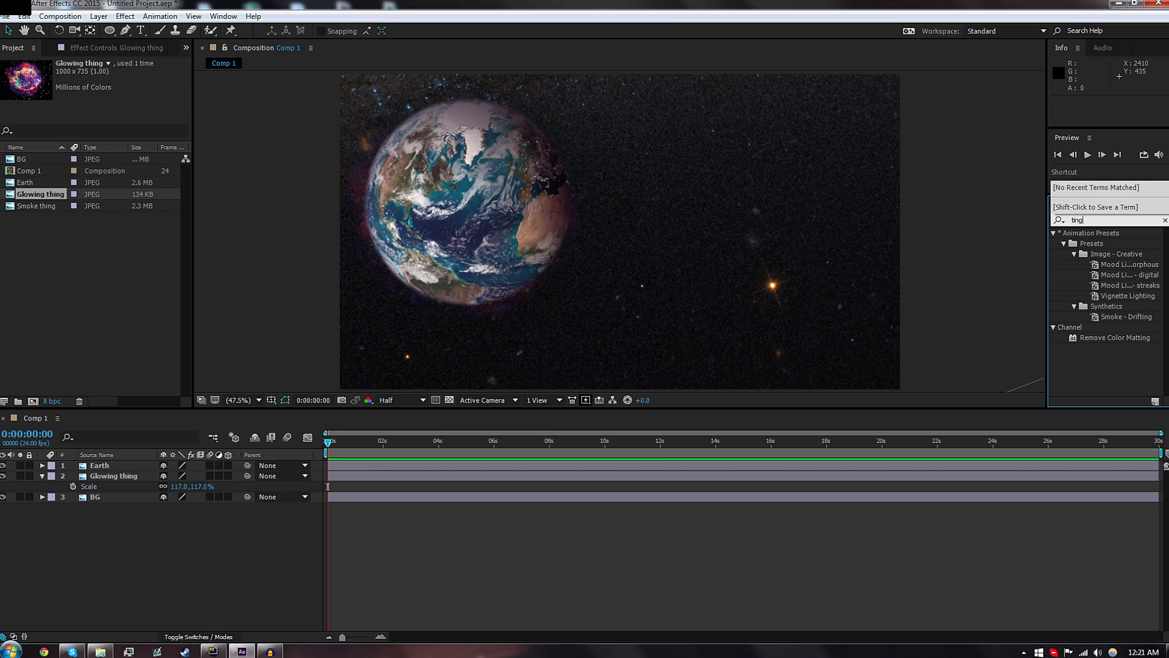
pyautogui.press('BackSpace')
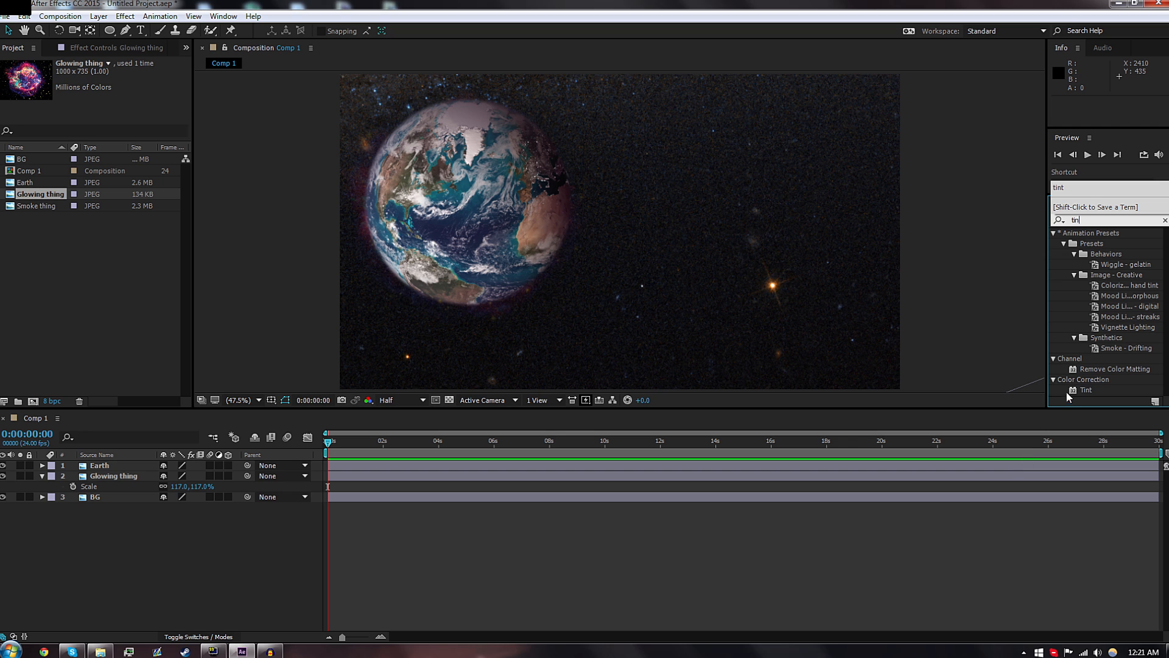
pyautogui.moveTo(1085, 390); pyautogui.dragTo(116, 475)
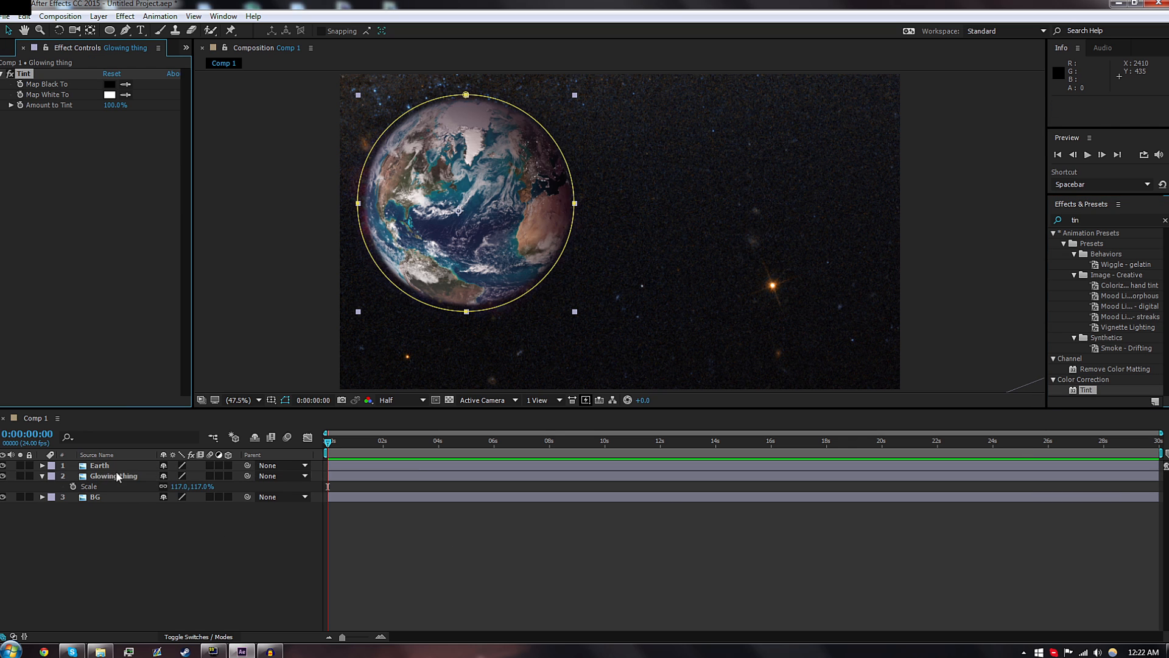
pyautogui.moveTo(115, 104); pyautogui.dragTo(91, 105)
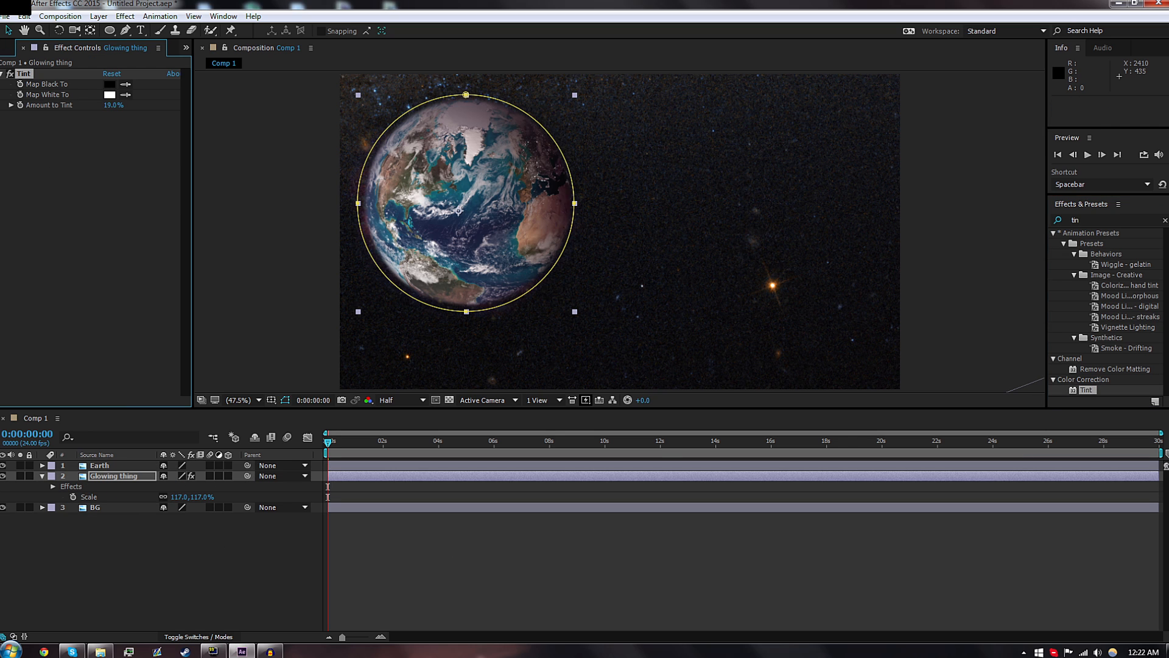
pyautogui.click(395, 584)
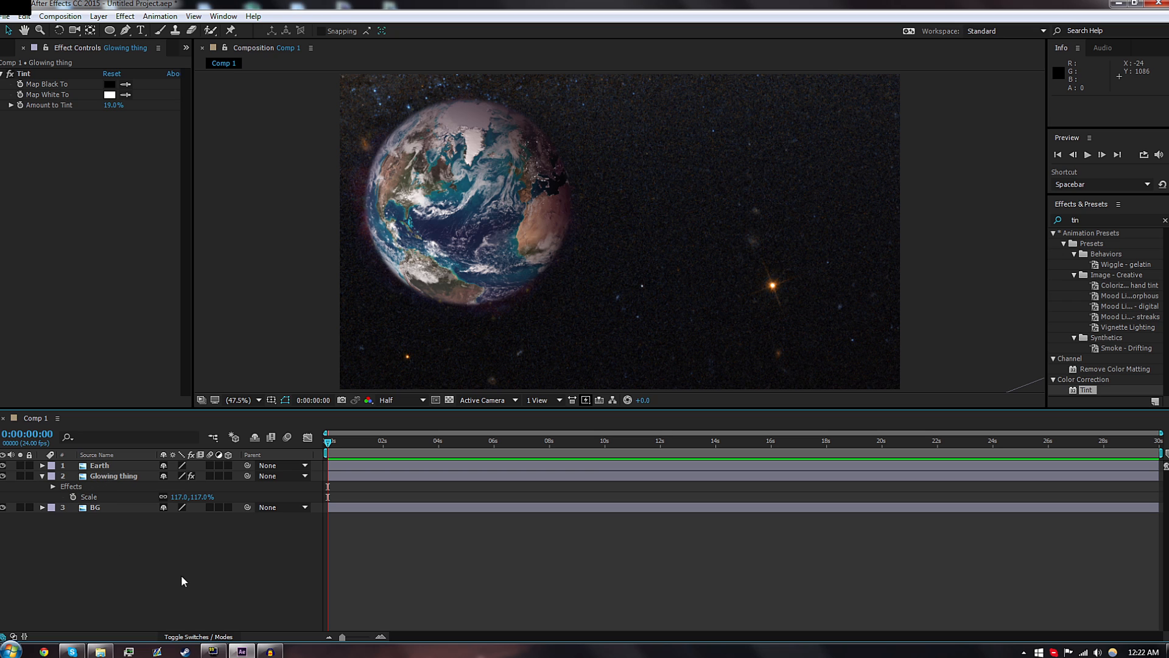
# Enlarge the Glowing thing layer to 121% and hide the Earth layer.
pyautogui.moveTo(192, 496); pyautogui.dragTo(195, 497)
pyautogui.click(220, 583)
pyautogui.click(3, 466)
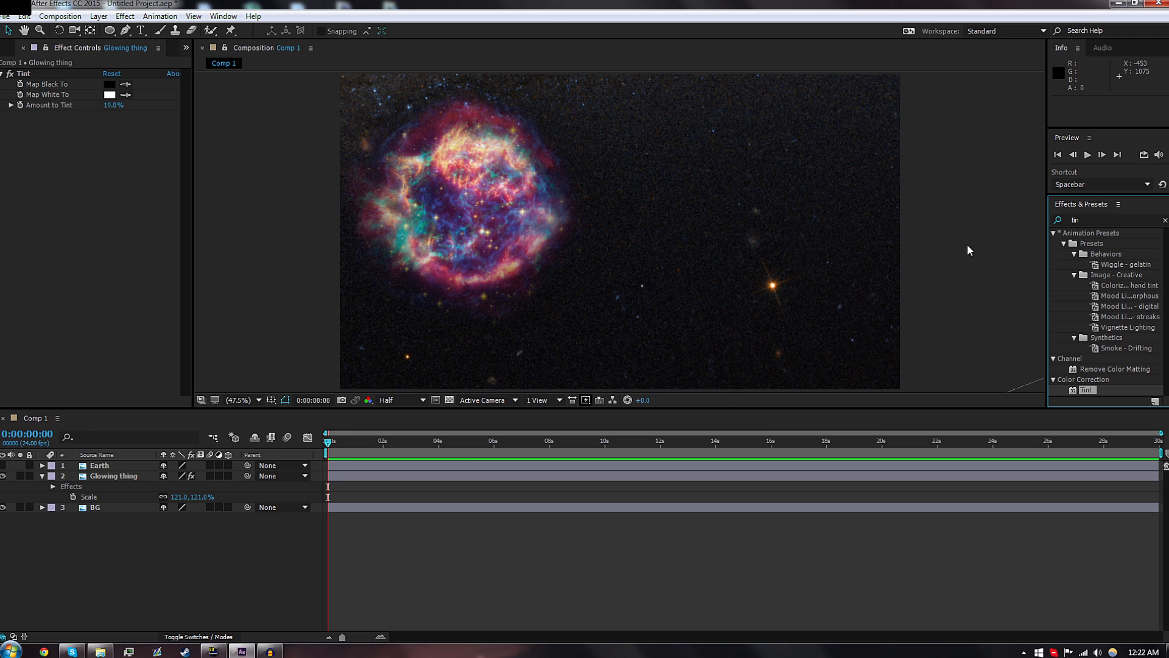
# Apply Turbulent Displace to the Glowing thing layer with Amount 55 and Size 13.
pyautogui.click(1164, 220)
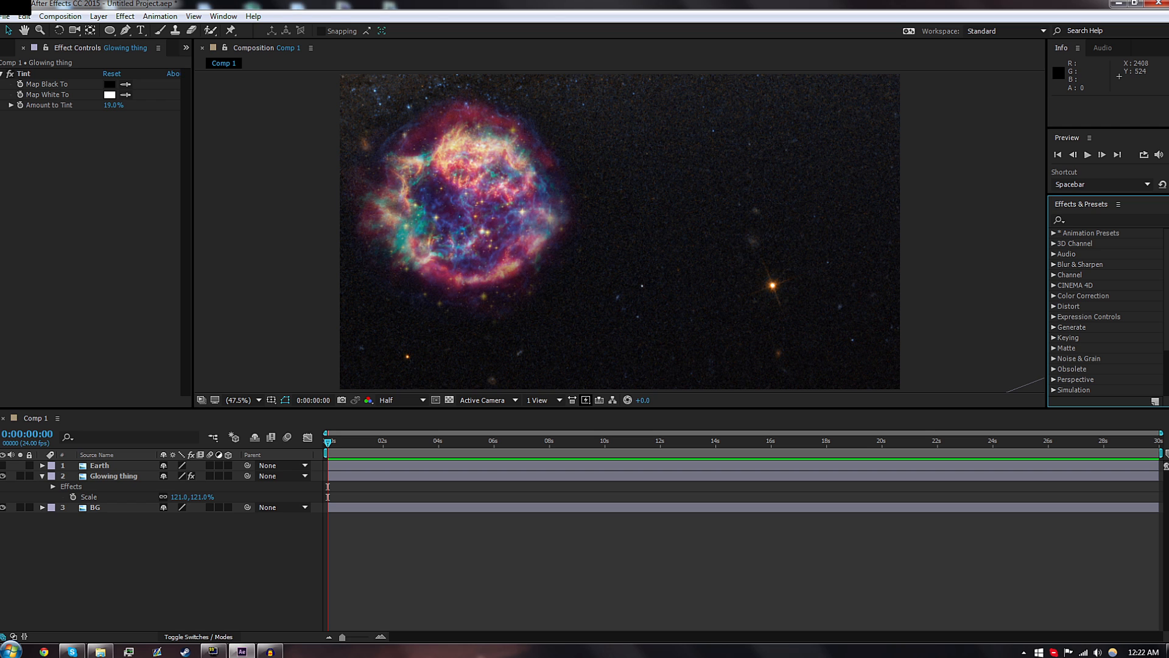
pyautogui.click(1096, 220)
pyautogui.write('tu')
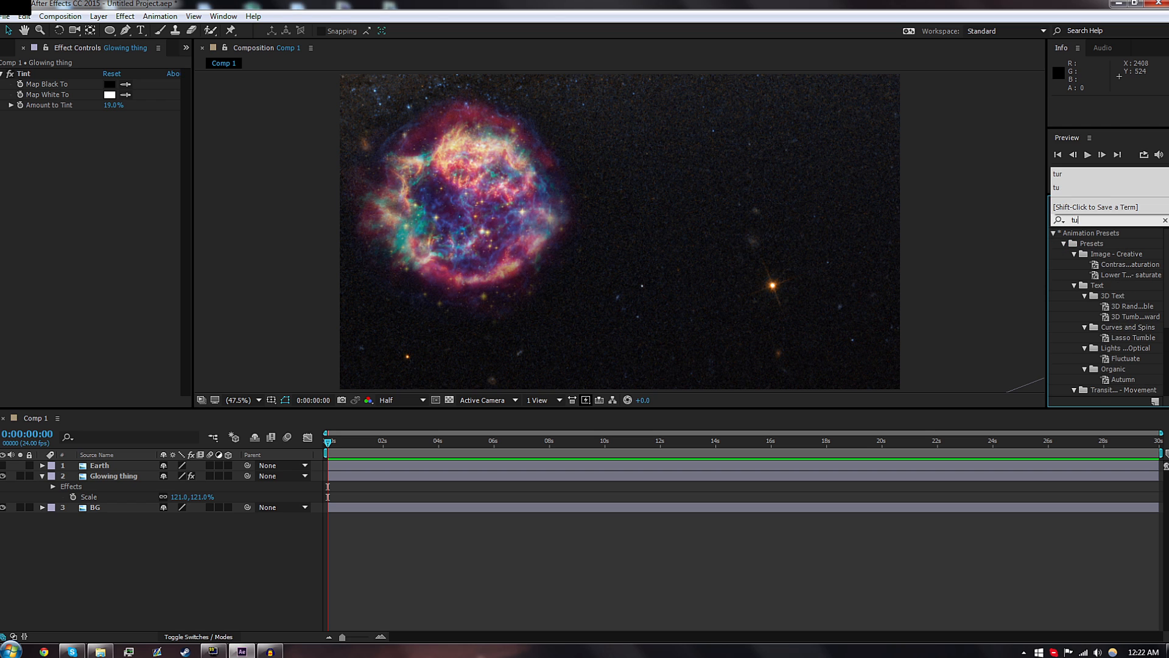
pyautogui.scroll(-4, 1144, 358)
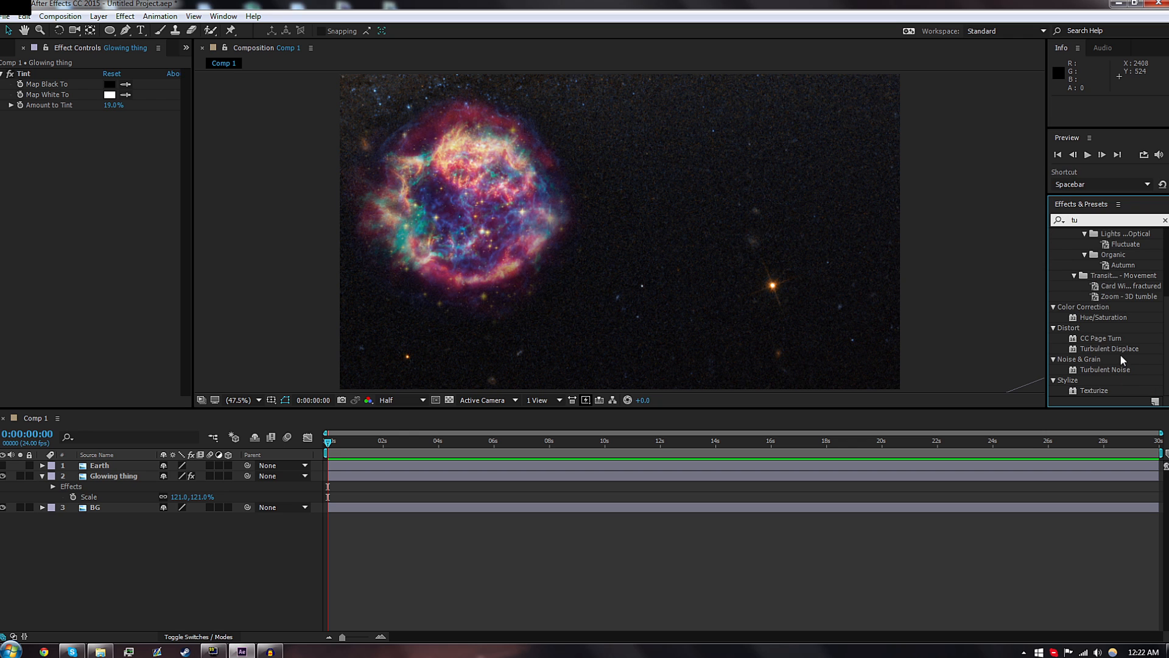
pyautogui.moveTo(1121, 347); pyautogui.dragTo(81, 472)
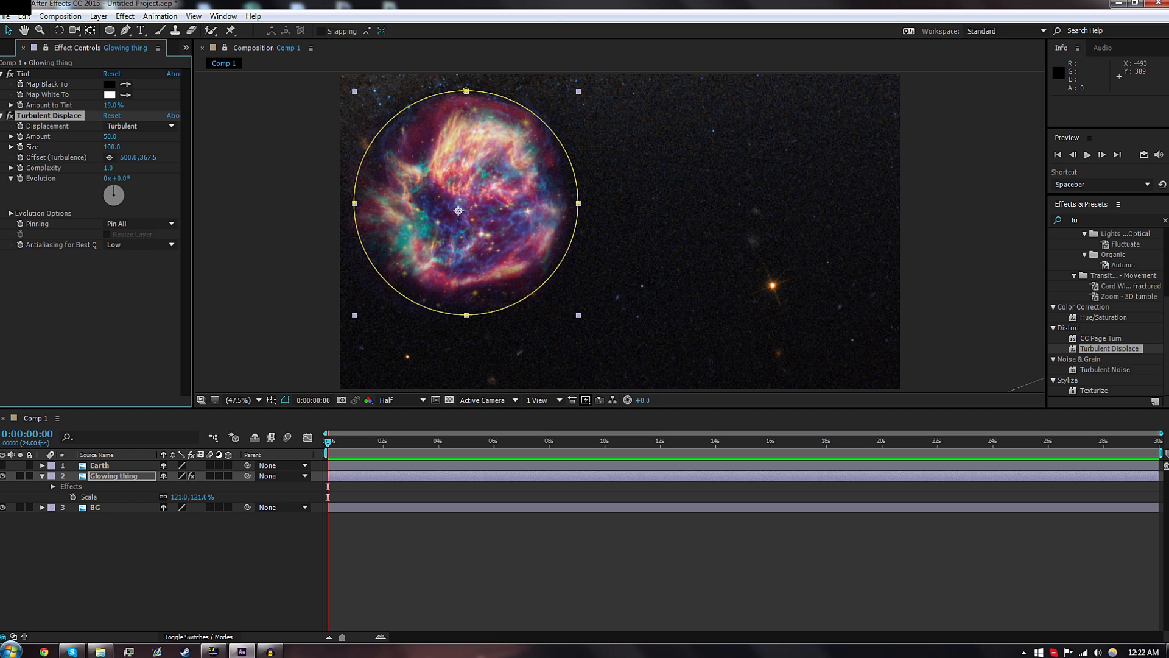
pyautogui.moveTo(110, 136); pyautogui.dragTo(56, 146)
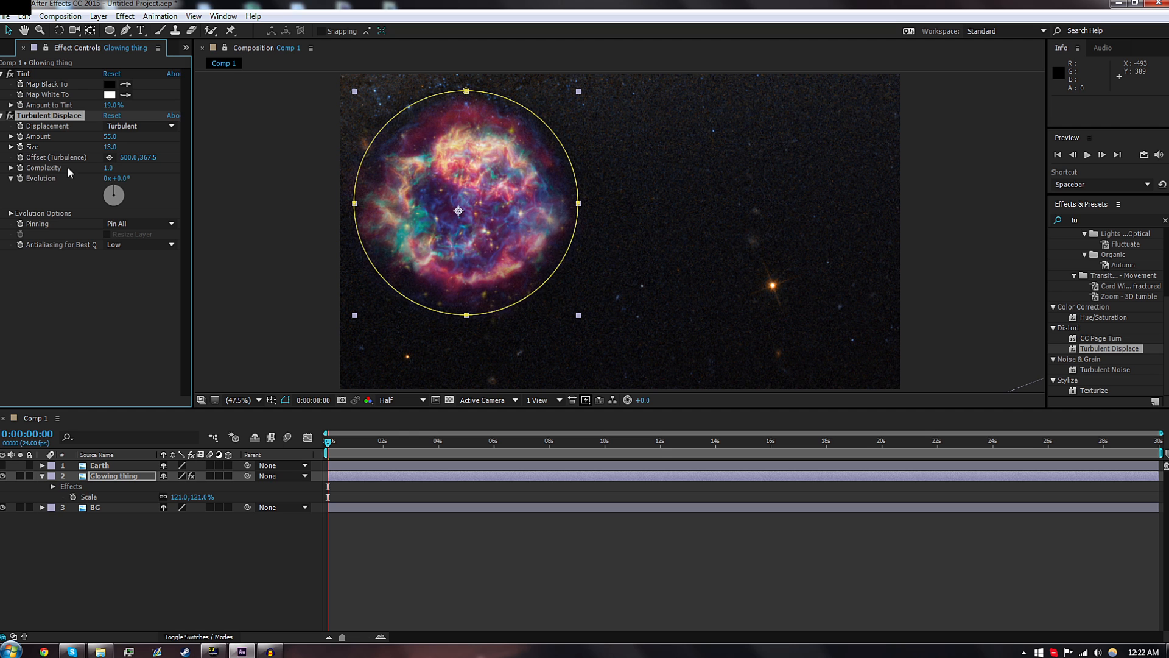
# Keyframe the Glowing thing layer's Turbulent Displace Amount and Size at the start, and set them to 84 and 27 at 0:00:05:12.
pyautogui.click(20, 136)
pyautogui.click(20, 147)
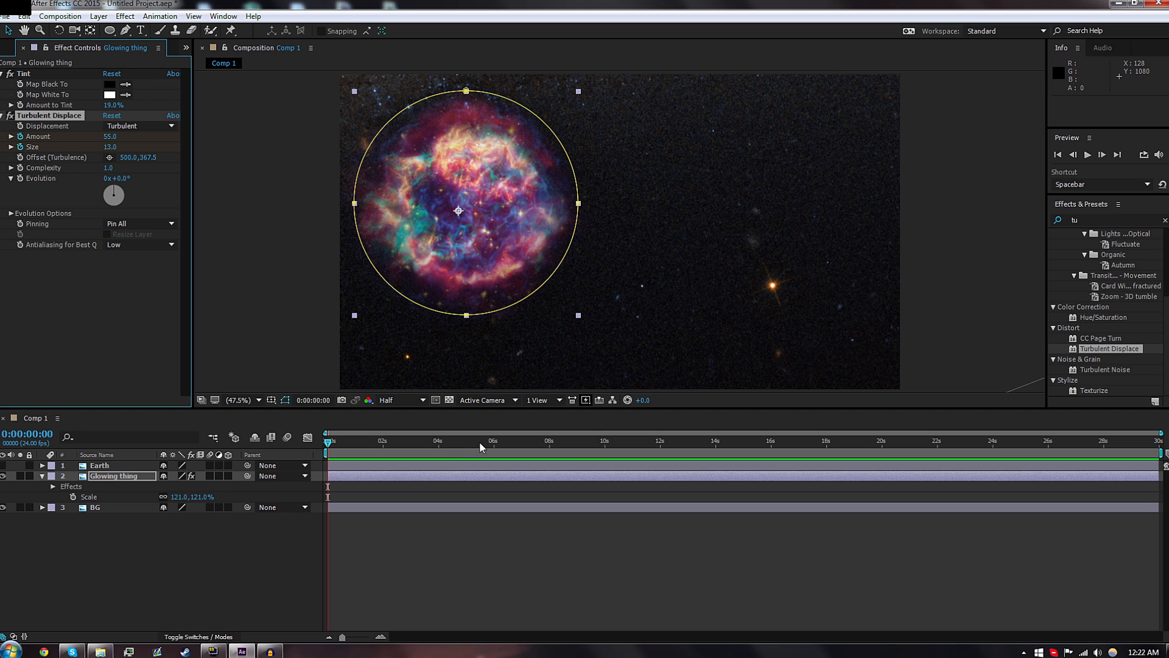
pyautogui.click(479, 442)
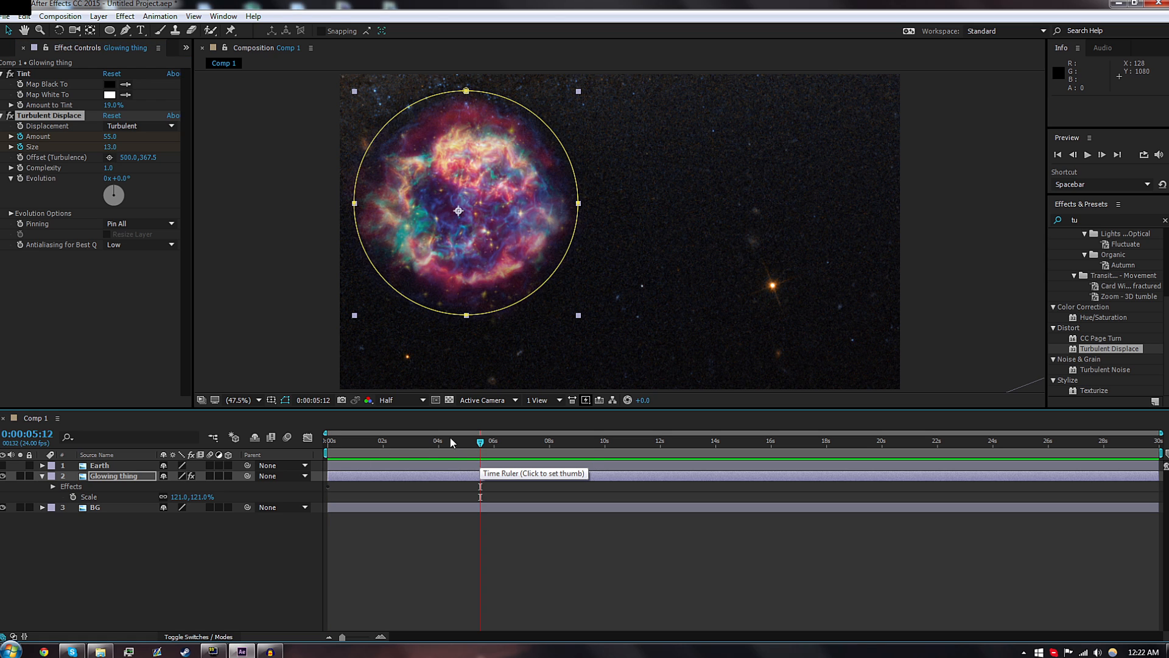
pyautogui.click(90, 321)
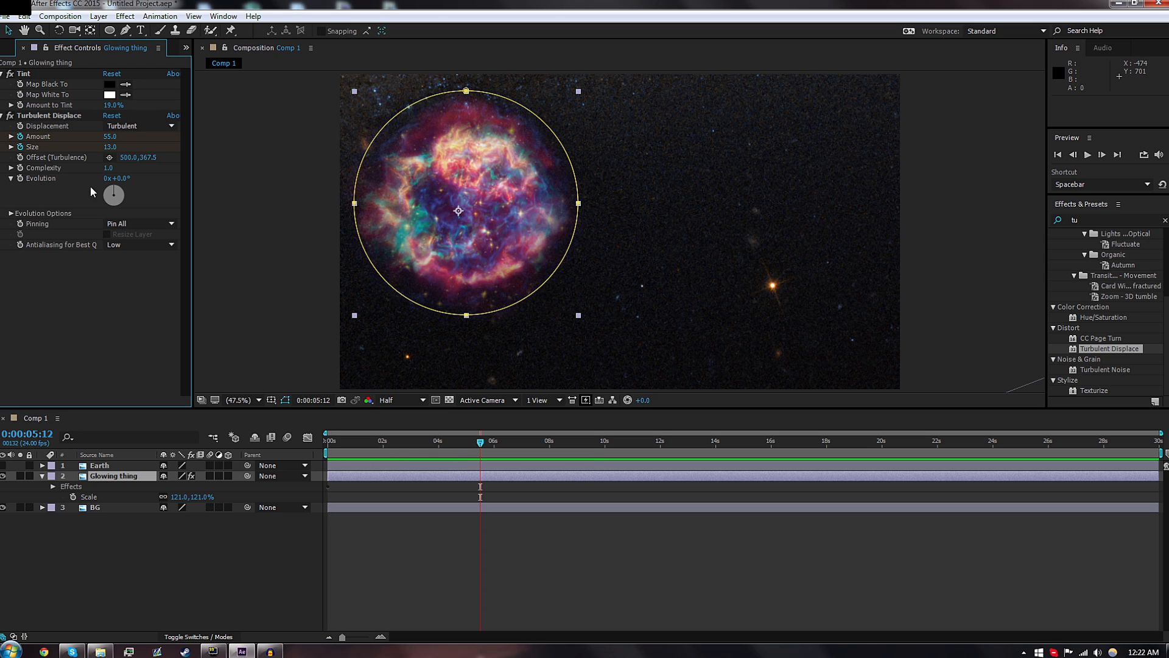
pyautogui.moveTo(110, 147); pyautogui.dragTo(125, 156)
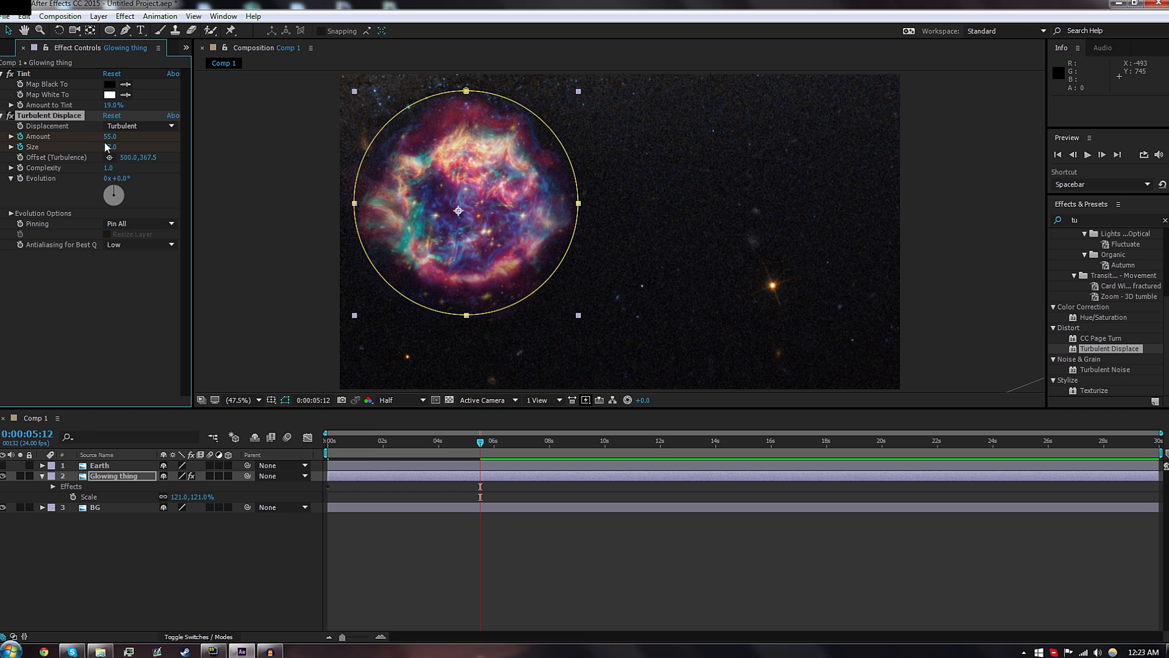
pyautogui.moveTo(109, 136); pyautogui.dragTo(255, 461)
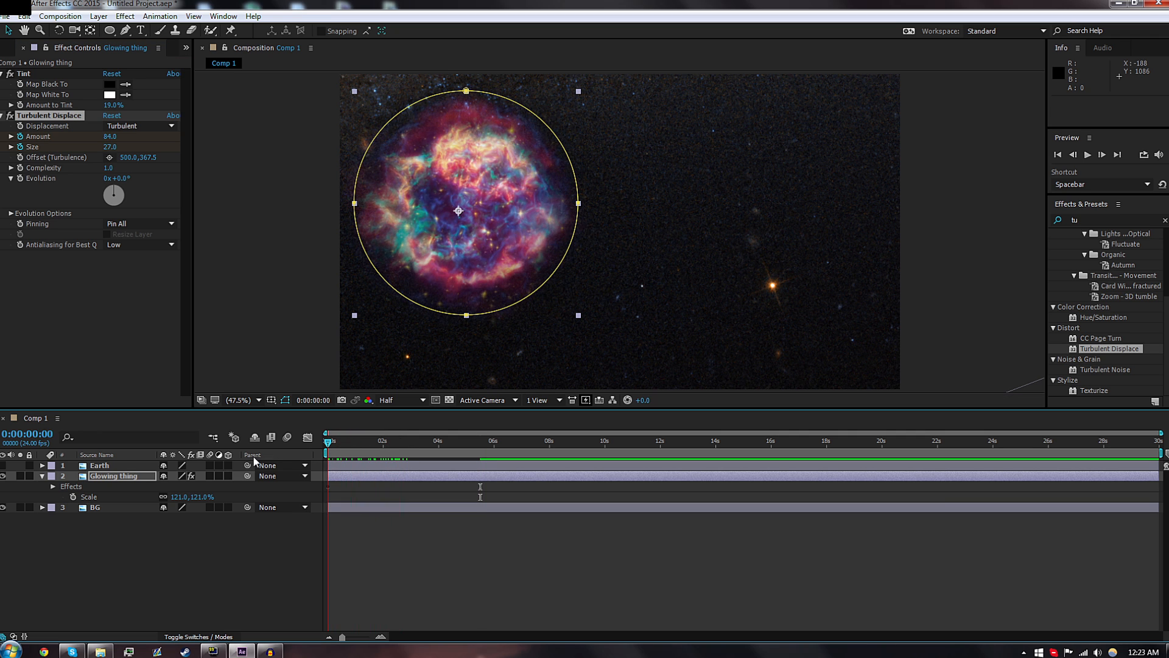
# Apply Easy Ease to all Amount and Size keyframes of Turbulent Displace on the Glowing thing layer.
pyautogui.click(53, 487)
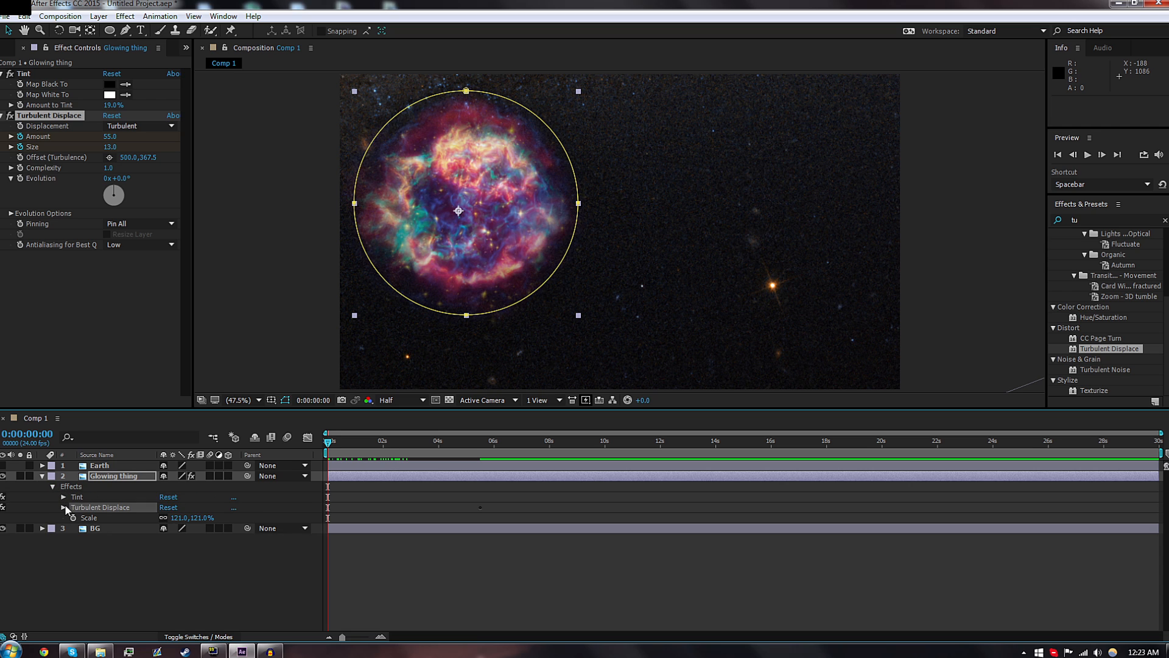
pyautogui.click(63, 507)
pyautogui.moveTo(344, 513); pyautogui.dragTo(305, 535)
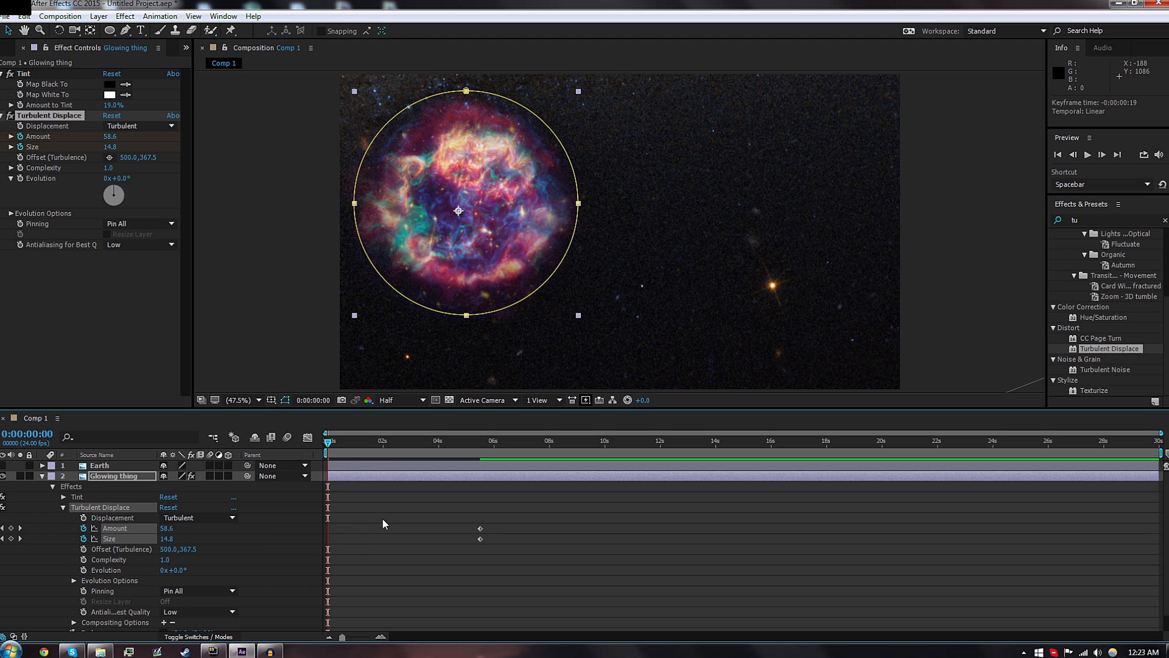
pyautogui.moveTo(333, 447); pyautogui.dragTo(418, 450)
pyautogui.hotkey('ctrl', 'z')
pyautogui.moveTo(513, 489); pyautogui.dragTo(305, 571)
pyautogui.rightClick(331, 543)
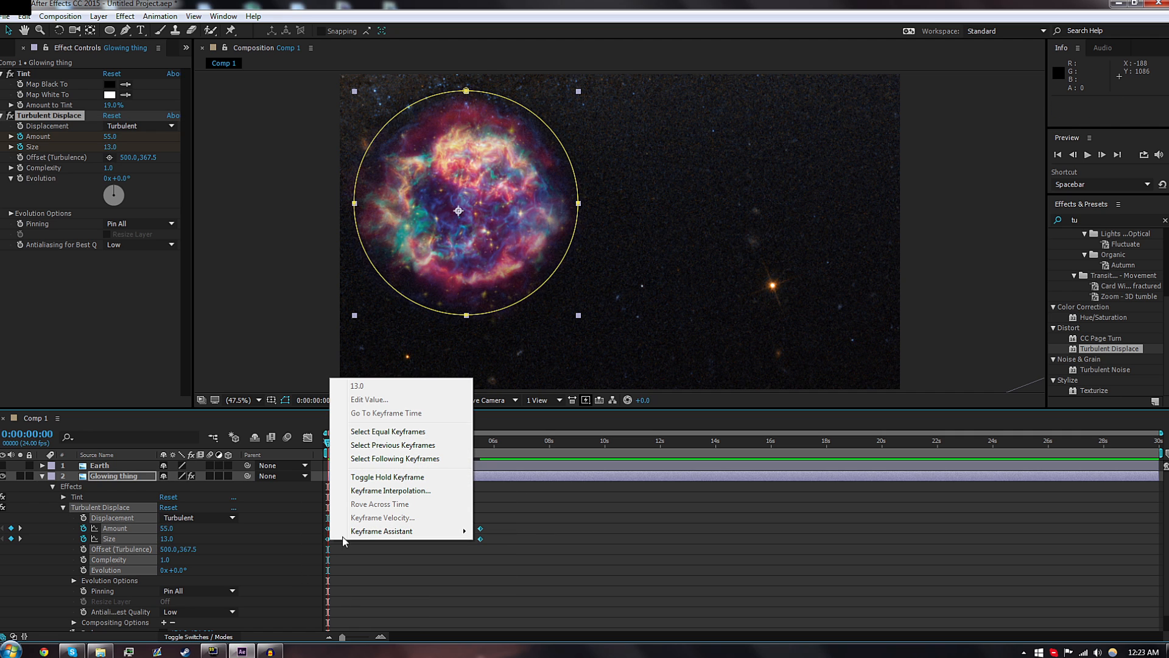
pyautogui.moveTo(390, 534)
pyautogui.click(532, 558)
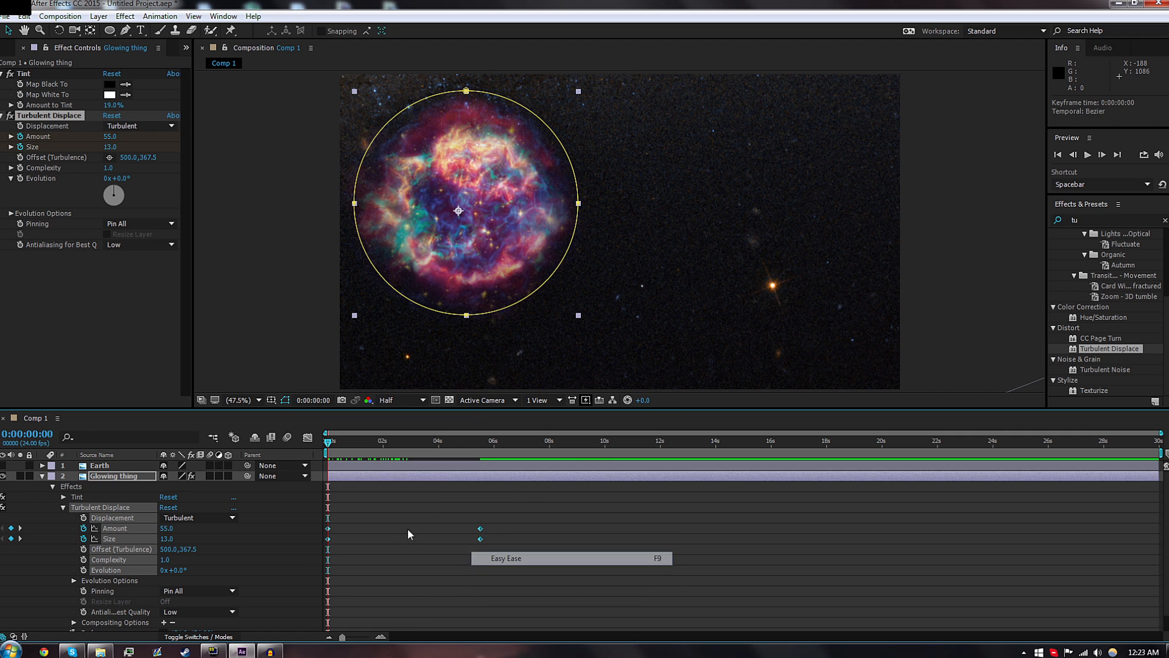
# Move the first Amount and Size keyframes of Turbulent Displace to 16 frames before the composition start.
pyautogui.click(332, 529)
pyautogui.moveTo(336, 524); pyautogui.dragTo(312, 533)
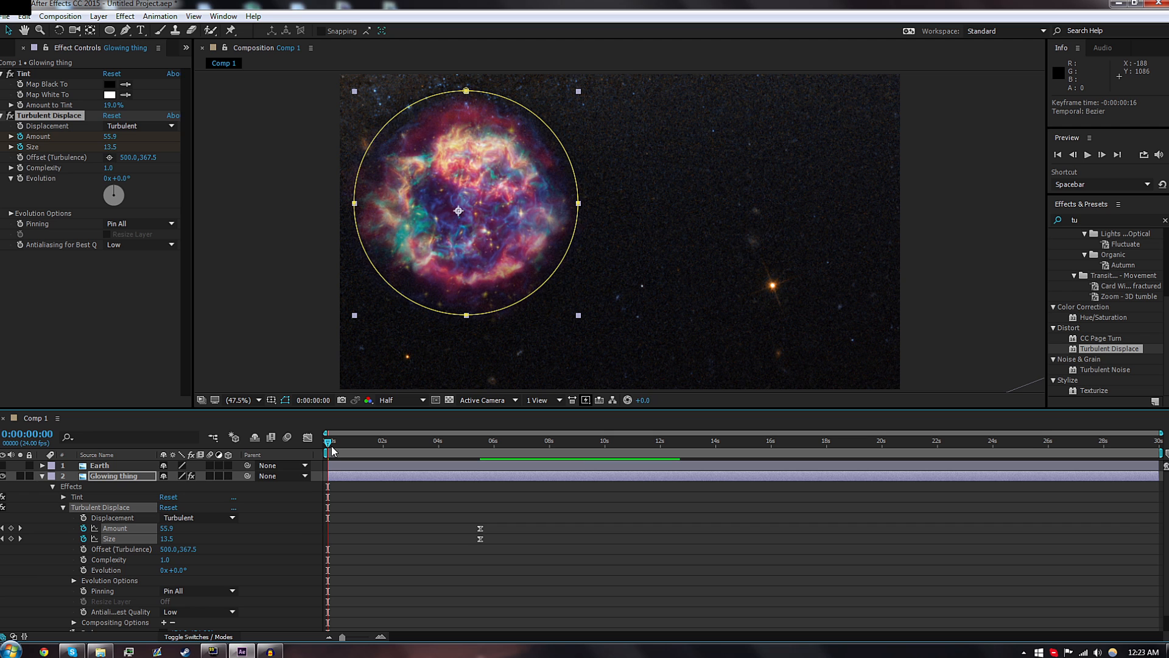
pyautogui.moveTo(327, 443)
pyautogui.mouseDown()
pyautogui.moveTo(440, 450)
pyautogui.moveTo(327, 443)
pyautogui.mouseUp()
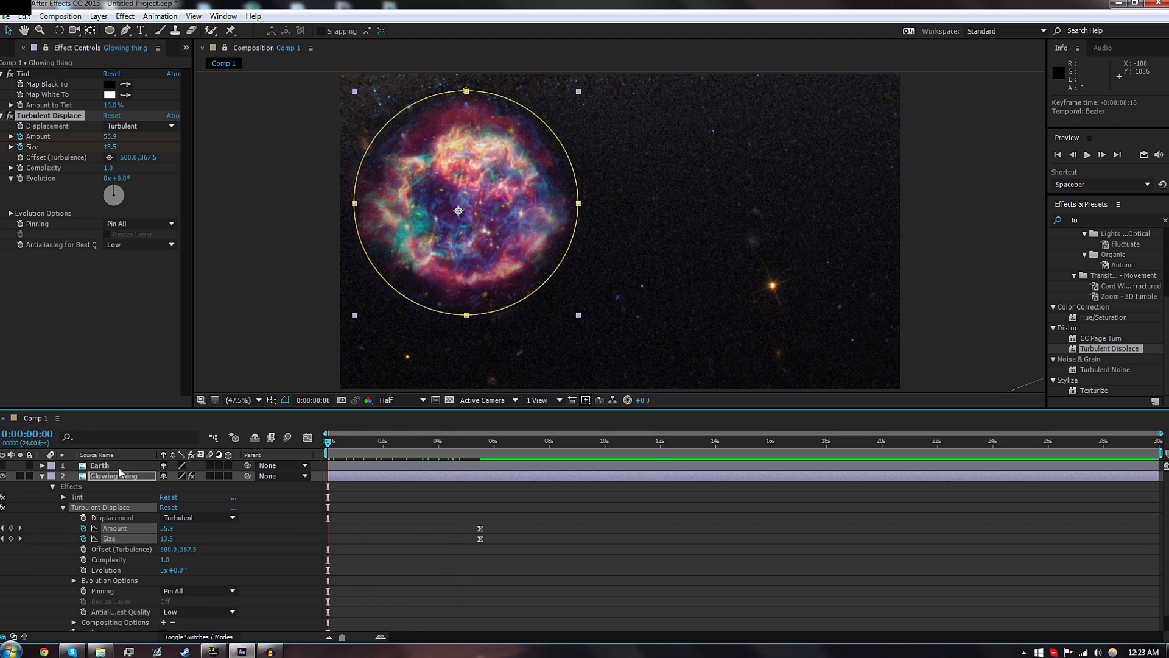
# Collapse the Glowing thing layer's properties and show the Earth layer again.
pyautogui.click(80, 478)
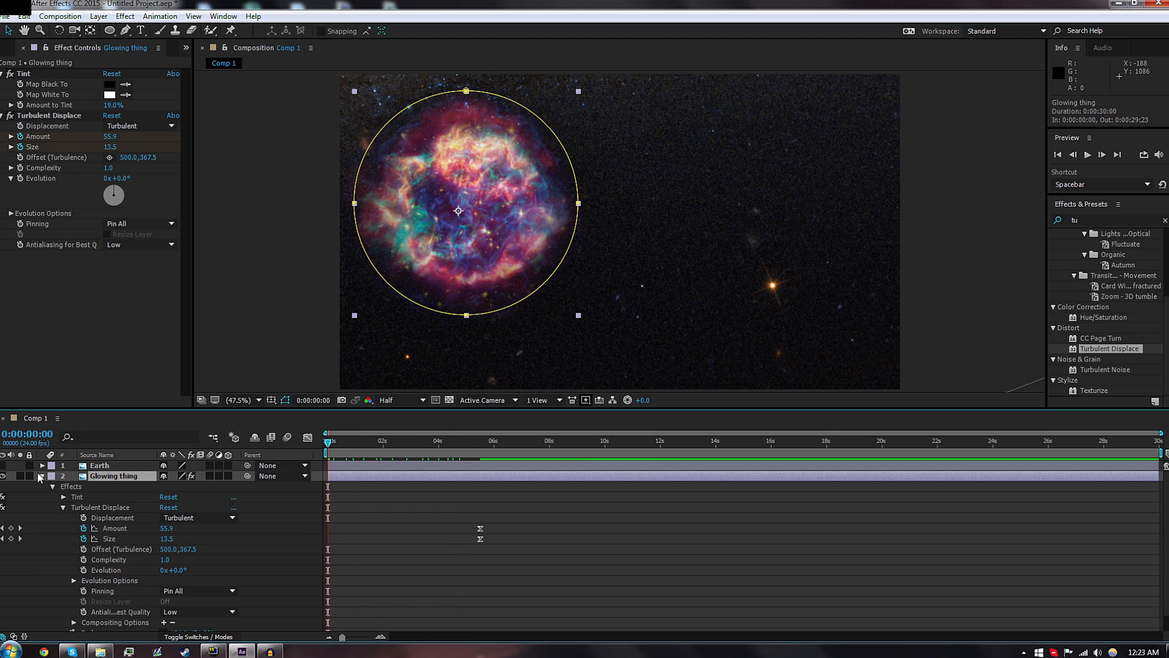
pyautogui.hotkey('ctrl', 'shift', 'a')
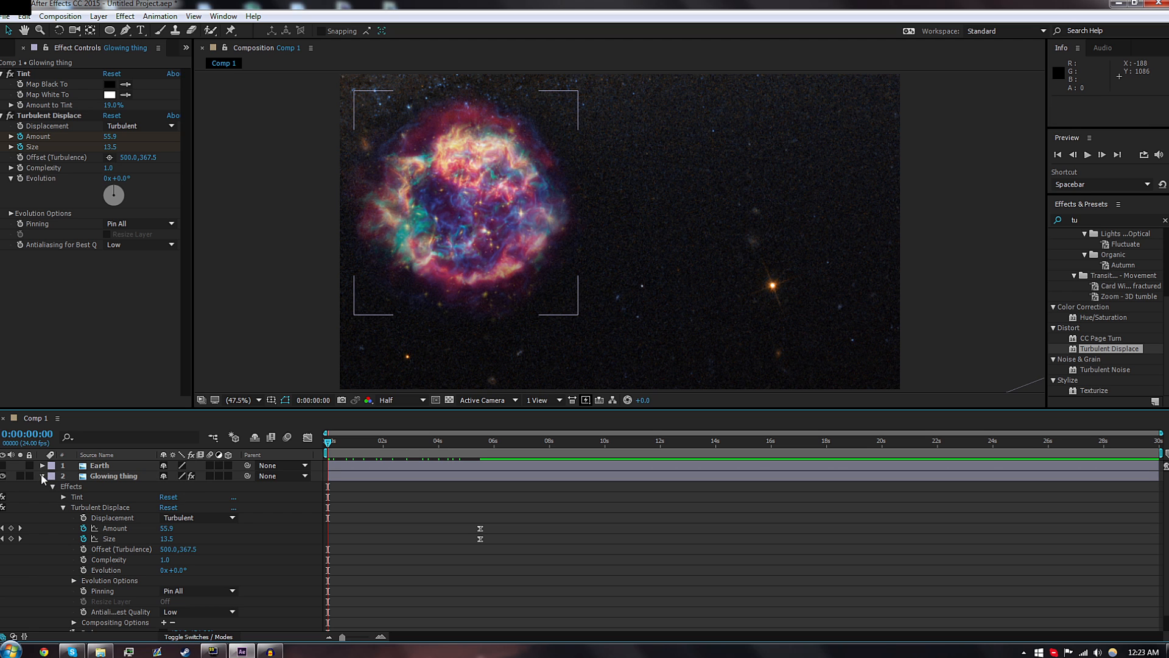
pyautogui.click(43, 478)
pyautogui.click(3, 465)
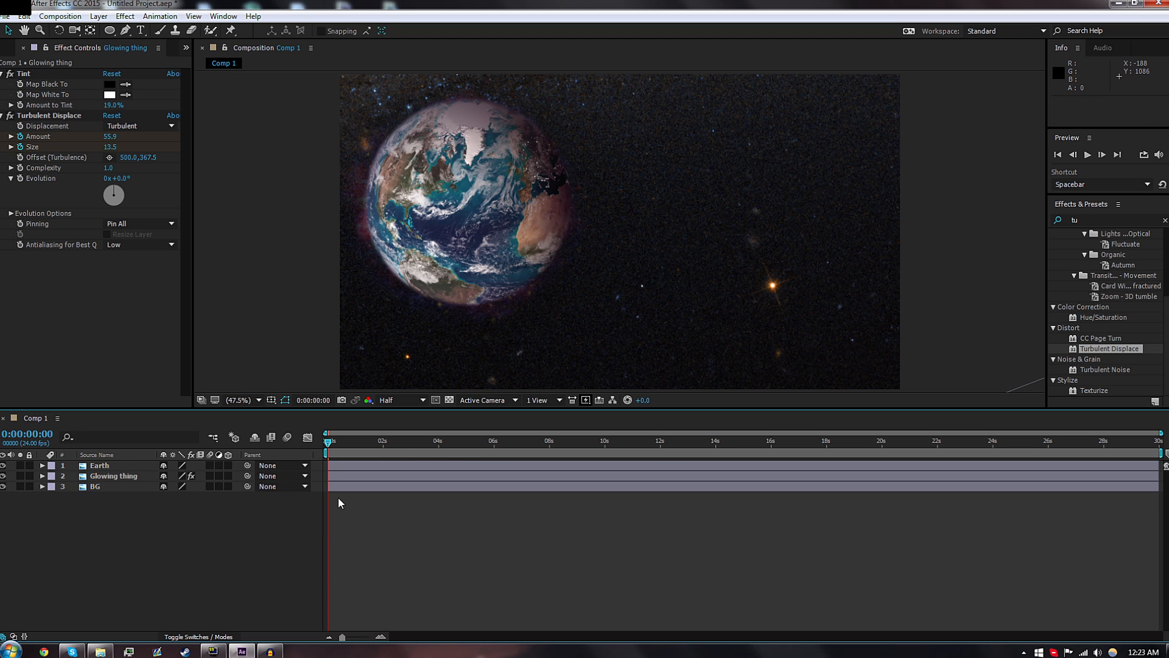
# Preview the animated glow behind the Earth and return to the start of the composition.
pyautogui.press('space')
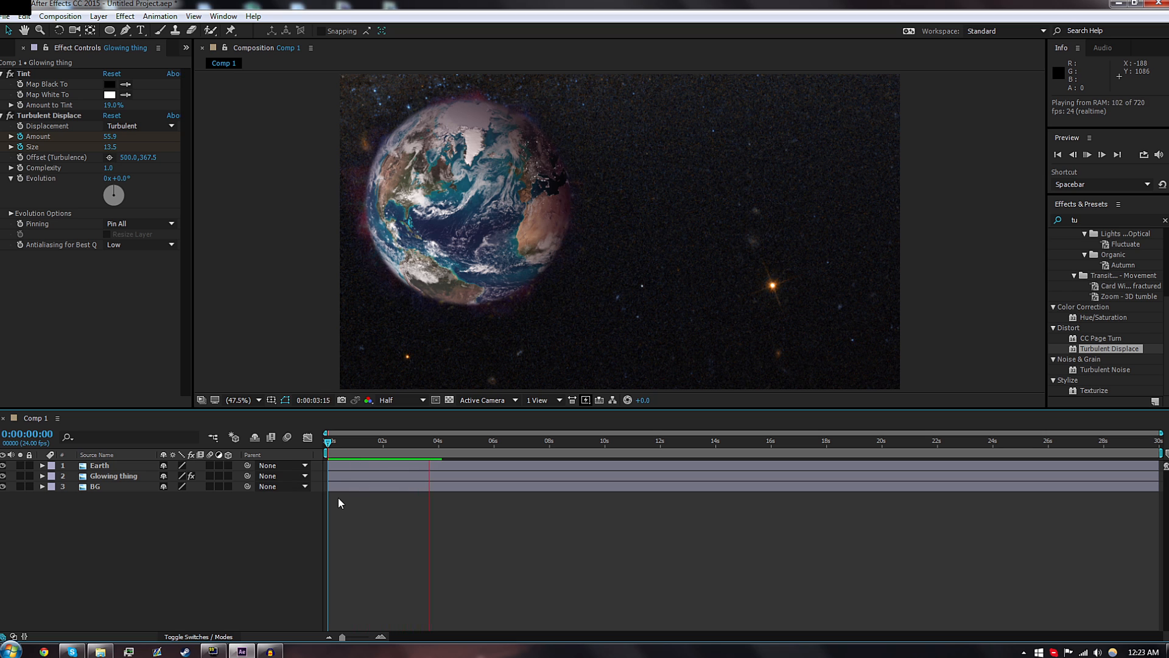
pyautogui.press('space')
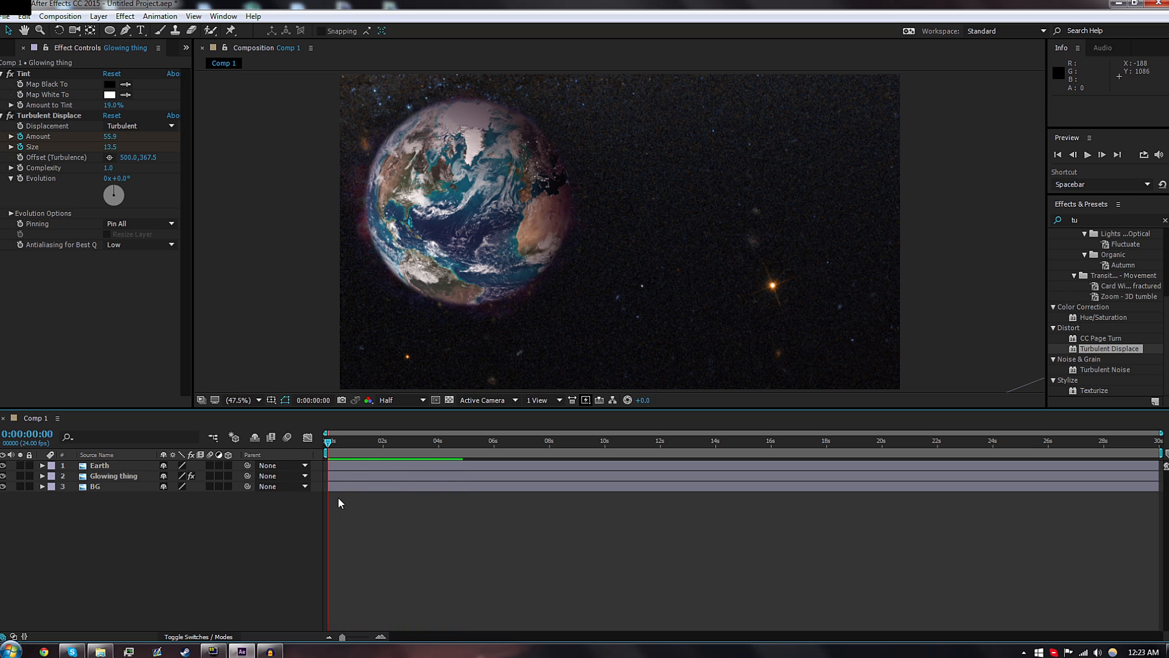
pyautogui.press('space')
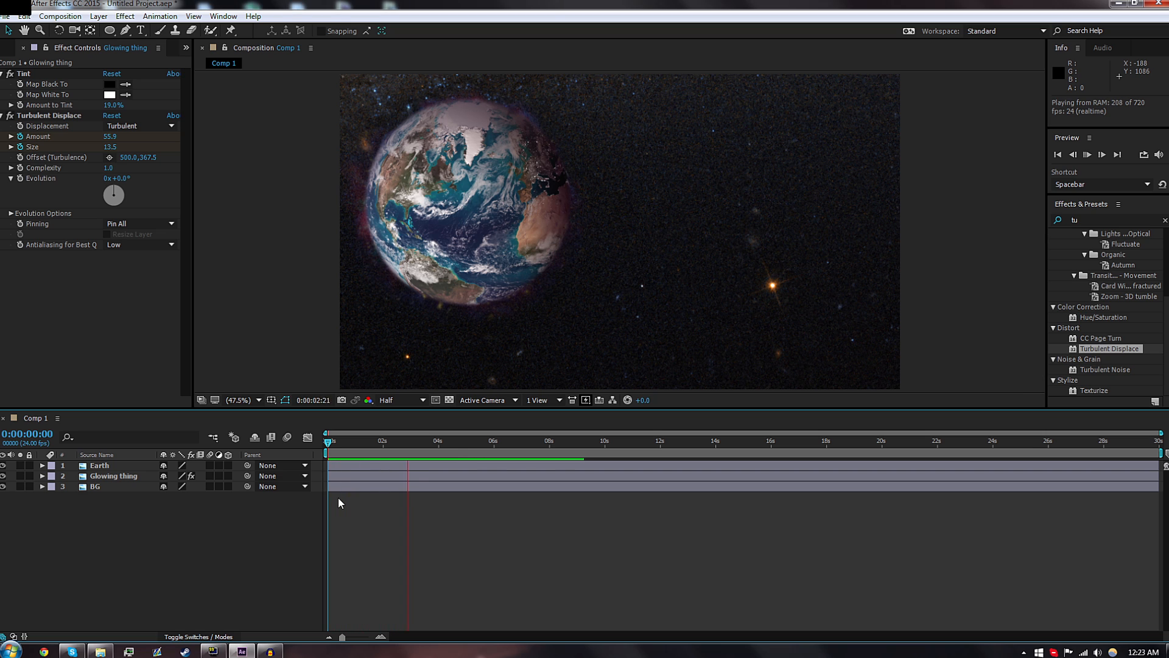
pyautogui.click(372, 450)
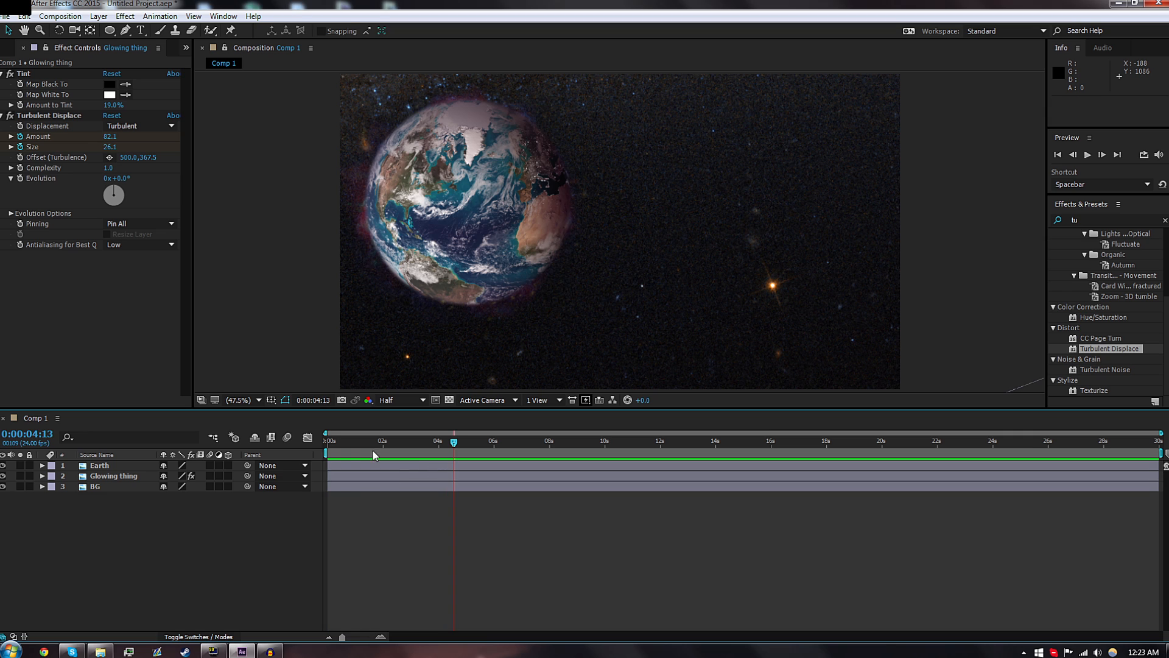
pyautogui.click(342, 466)
pyautogui.press('Home')
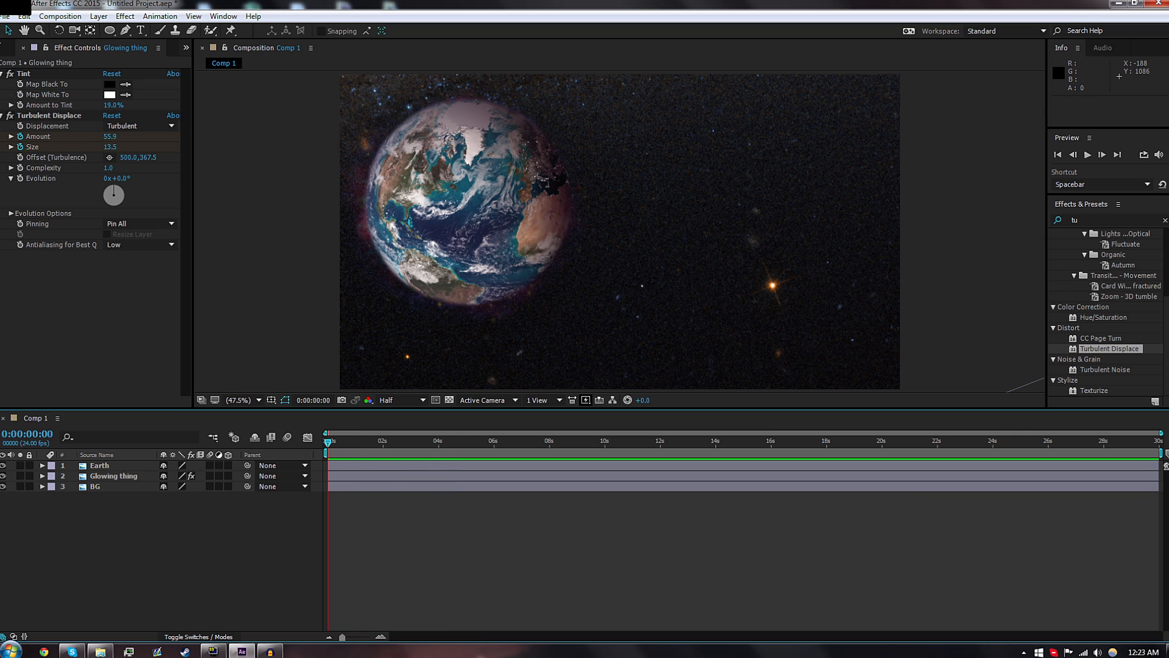
# Add the Smoke thing image as the top layer of Comp 1 and scale it to 87%.
pyautogui.click(2, 49)
pyautogui.moveTo(34, 207); pyautogui.dragTo(99, 459)
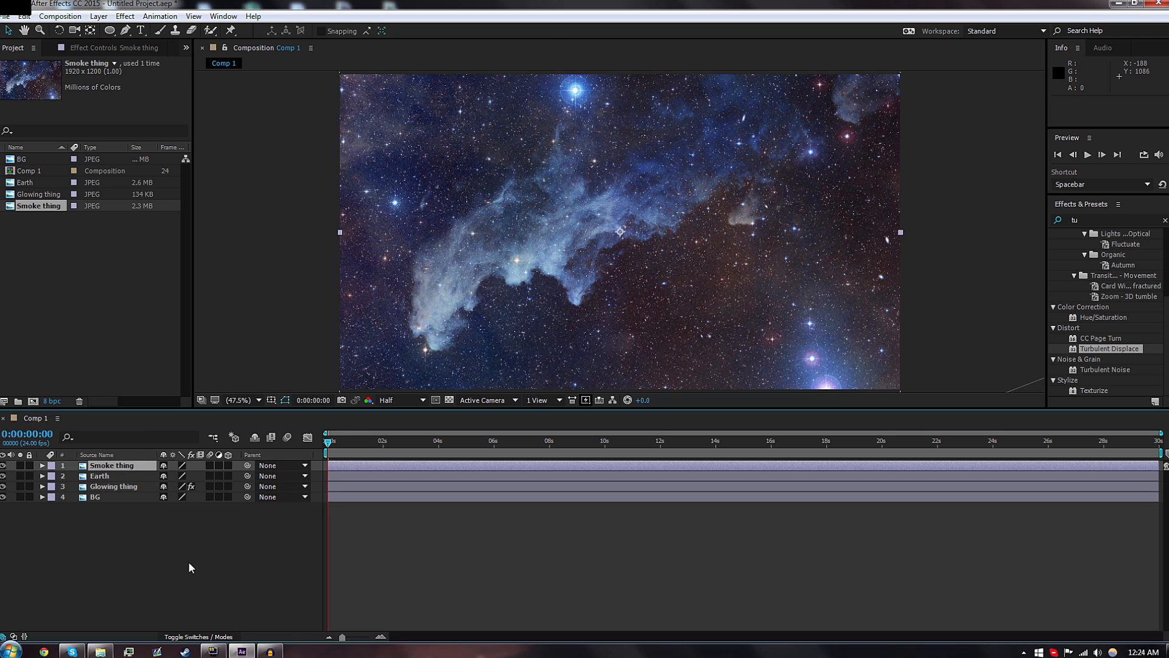
pyautogui.click(124, 30)
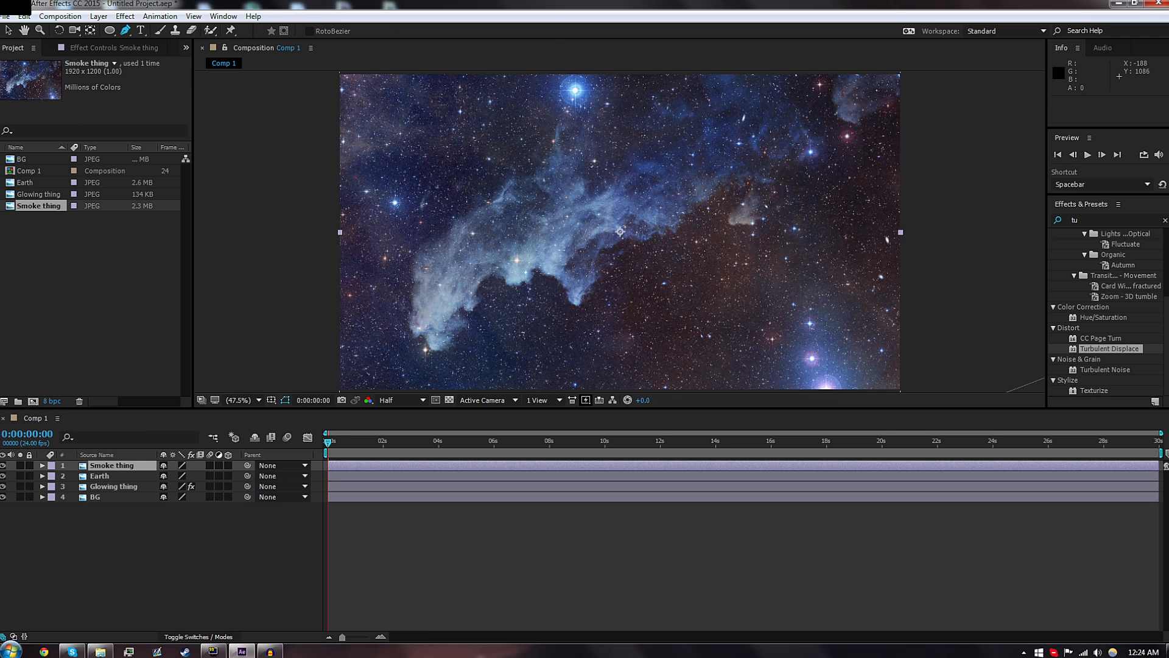
pyautogui.moveTo(633, 169); pyautogui.dragTo(637, 188)
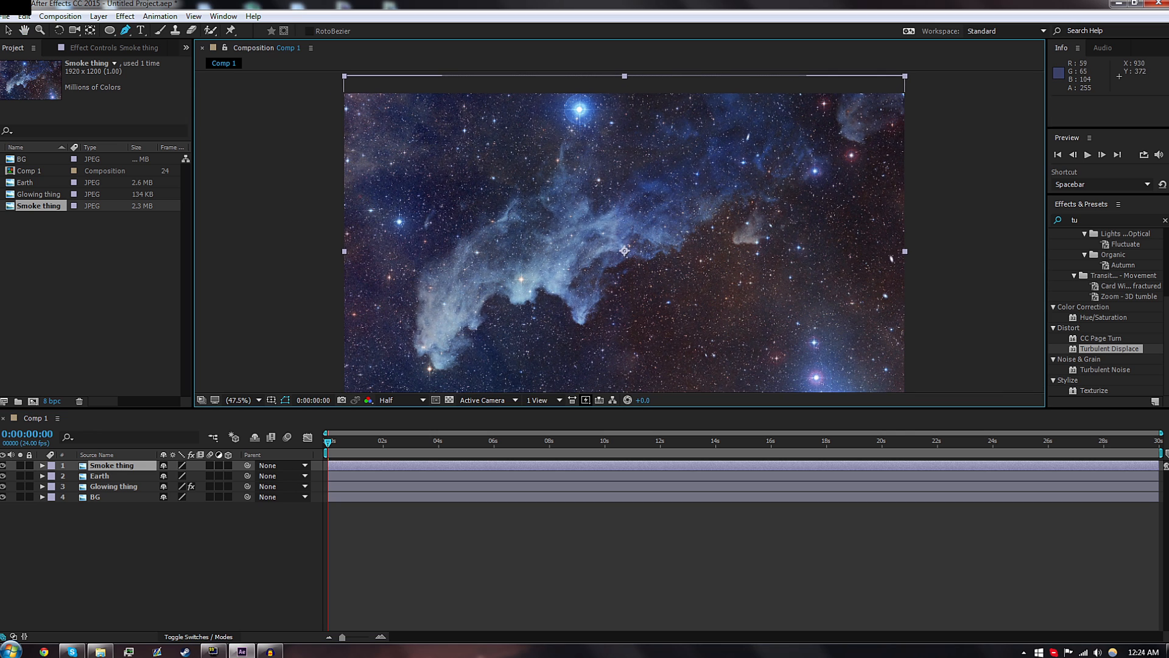
pyautogui.press('s')
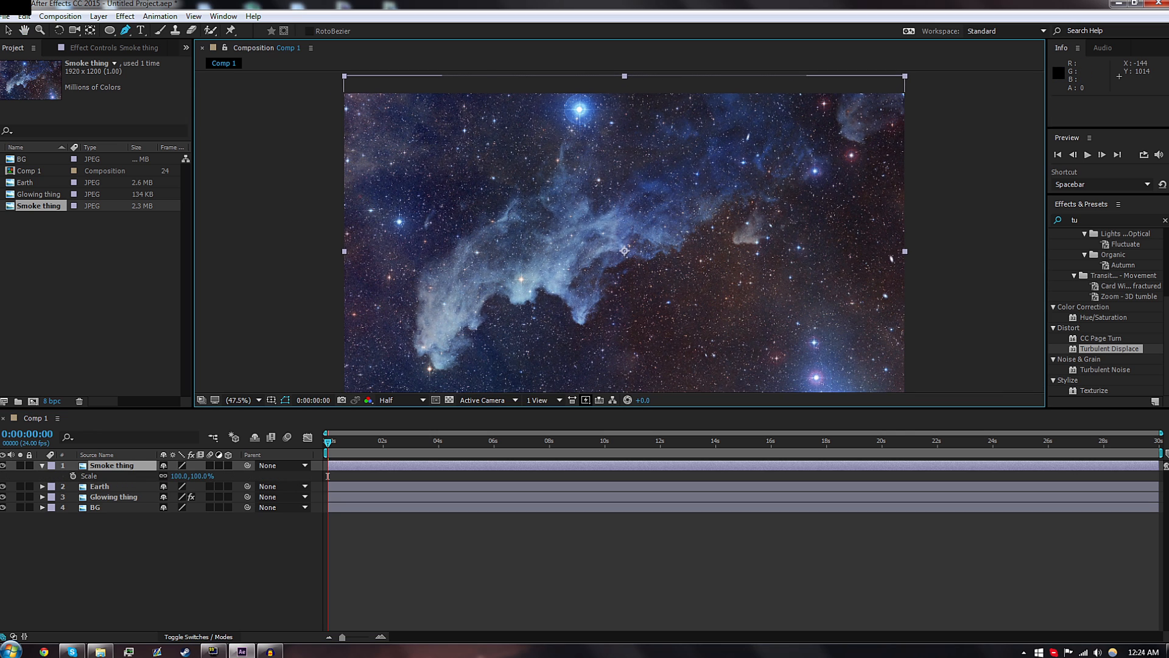
pyautogui.moveTo(183, 476); pyautogui.dragTo(175, 475)
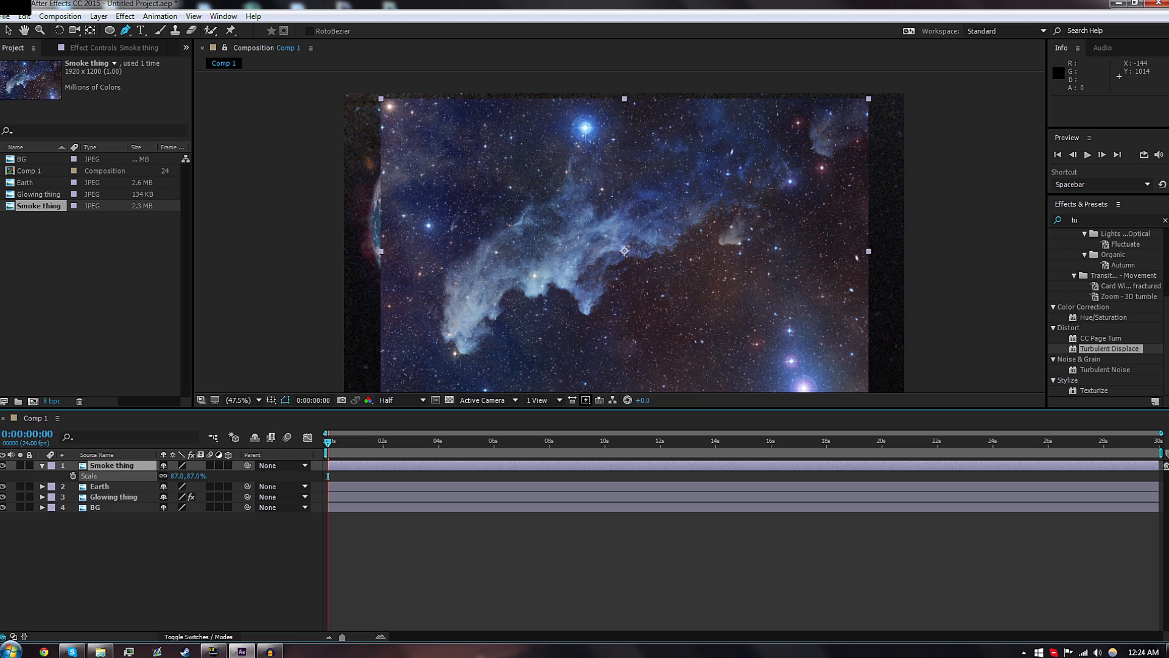
# Draw a closed Pen tool mask around the blue smoke cloud on the Smoke thing layer and refine its far upper-right point.
pyautogui.click(238, 399)
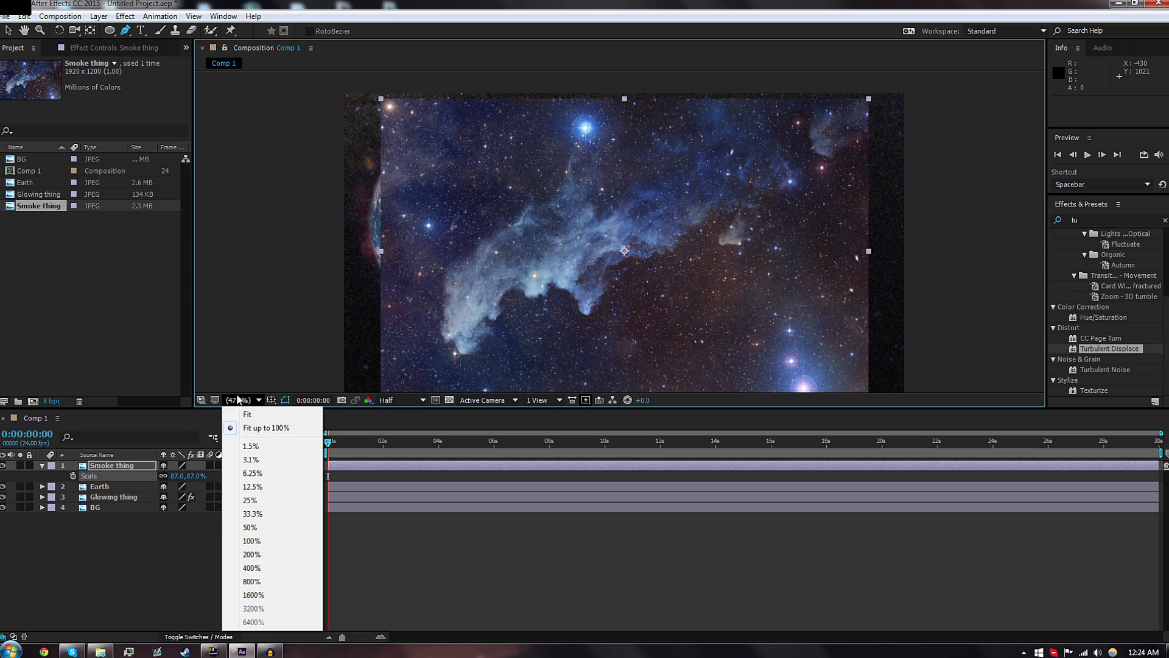
pyautogui.click(262, 427)
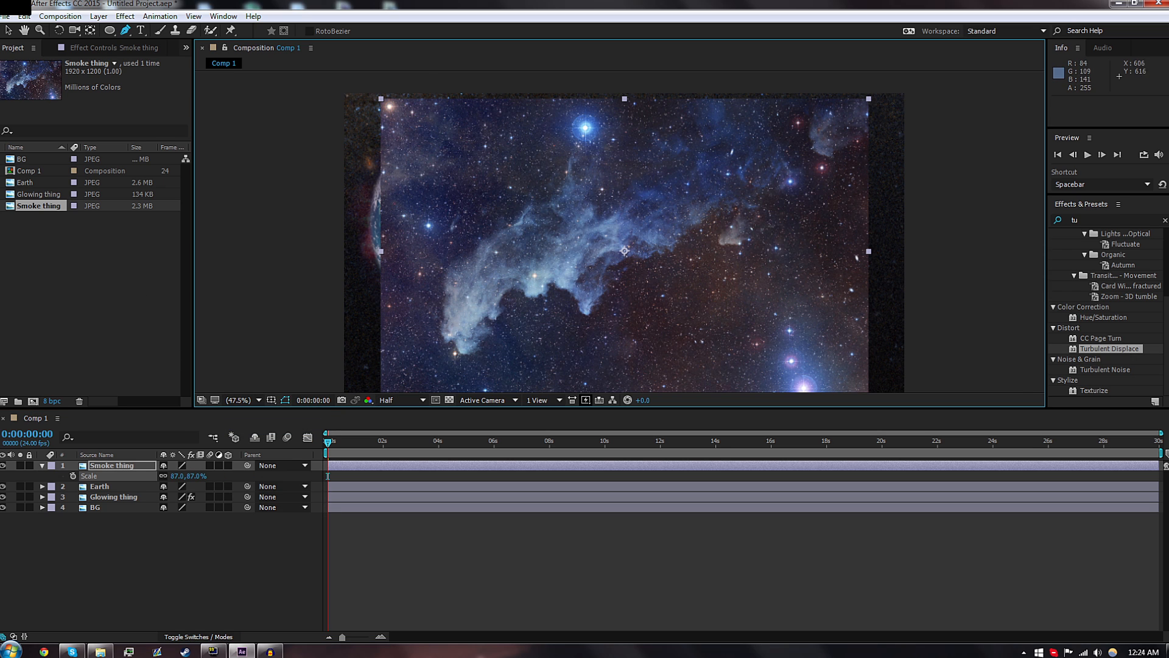
pyautogui.moveTo(522, 272); pyautogui.dragTo(545, 280)
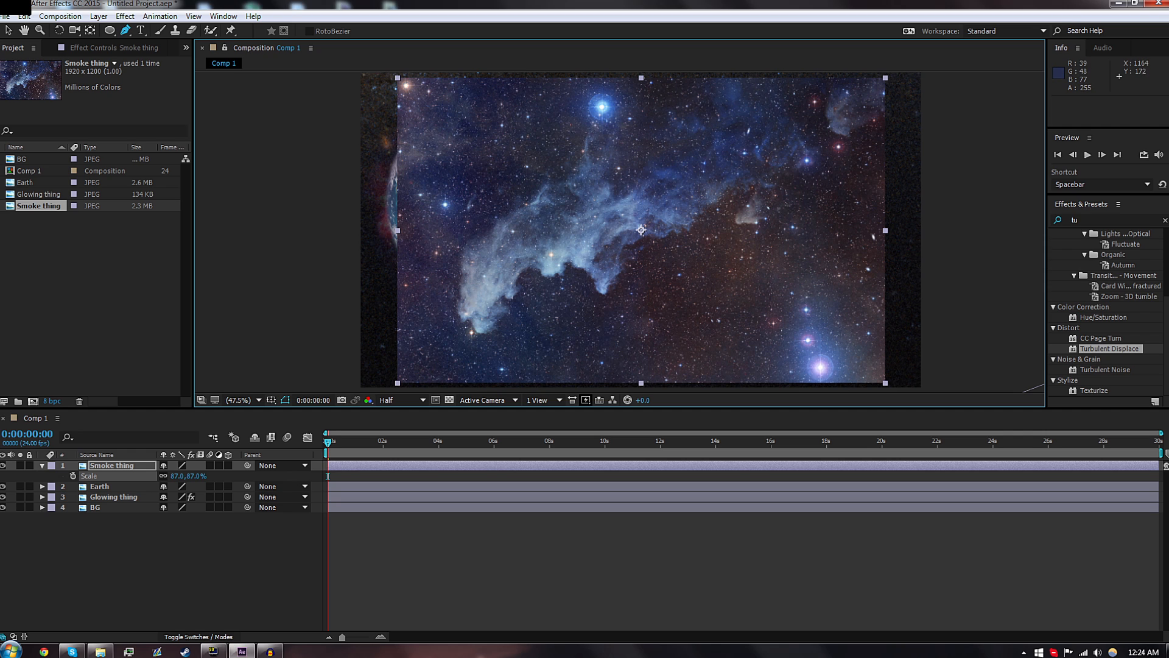
pyautogui.click(709, 134)
pyautogui.click(673, 152)
pyautogui.click(634, 172)
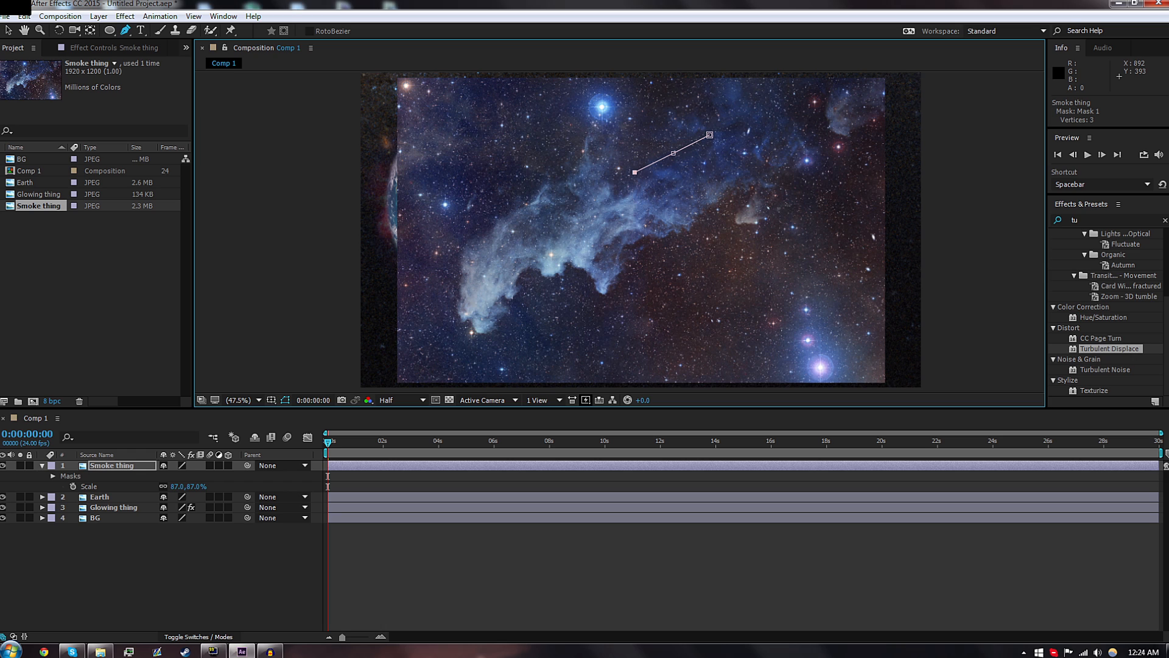
pyautogui.click(609, 147)
pyautogui.click(577, 160)
pyautogui.click(481, 227)
pyautogui.click(464, 259)
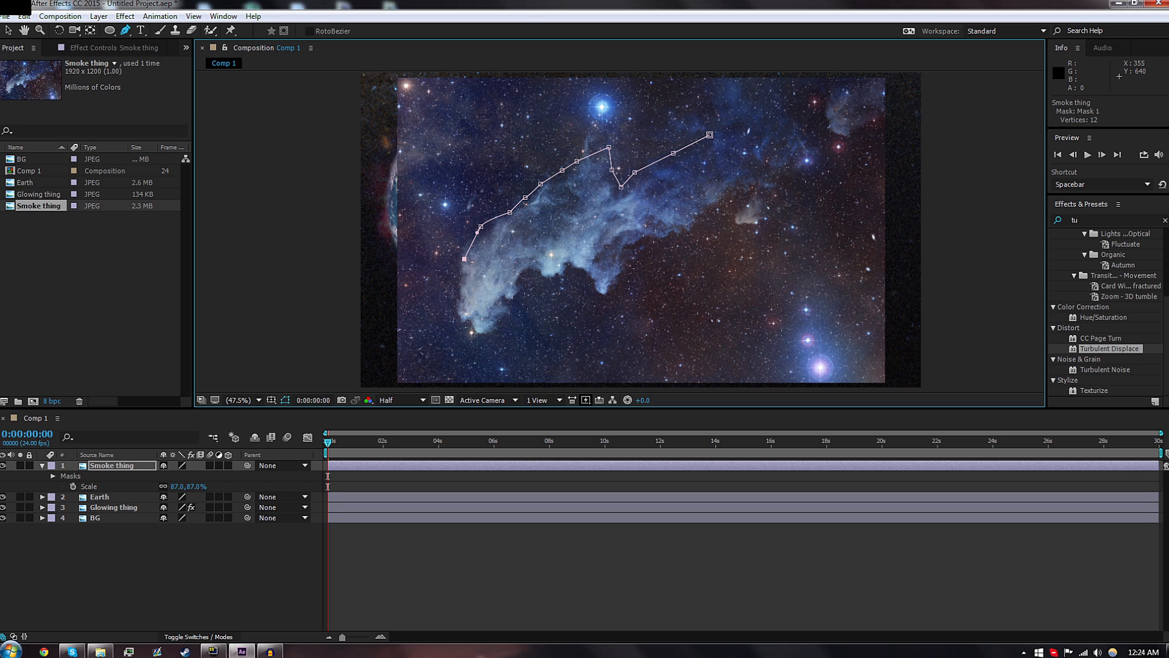
pyautogui.click(461, 300)
pyautogui.click(506, 304)
pyautogui.click(519, 286)
pyautogui.click(522, 280)
pyautogui.moveTo(584, 270); pyautogui.dragTo(611, 285)
pyautogui.click(621, 263)
pyautogui.click(632, 246)
pyautogui.click(685, 232)
pyautogui.click(694, 224)
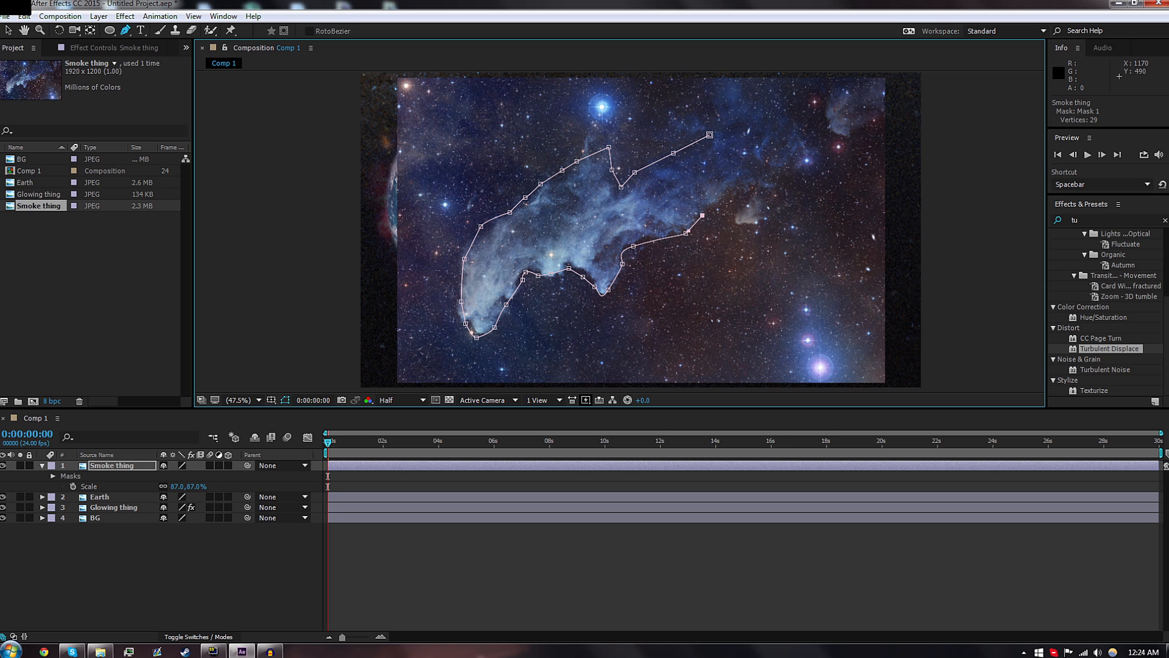
pyautogui.moveTo(702, 215); pyautogui.dragTo(722, 195)
pyautogui.click(736, 185)
pyautogui.click(756, 174)
pyautogui.click(777, 170)
pyautogui.click(809, 162)
pyautogui.moveTo(817, 127); pyautogui.dragTo(745, 86)
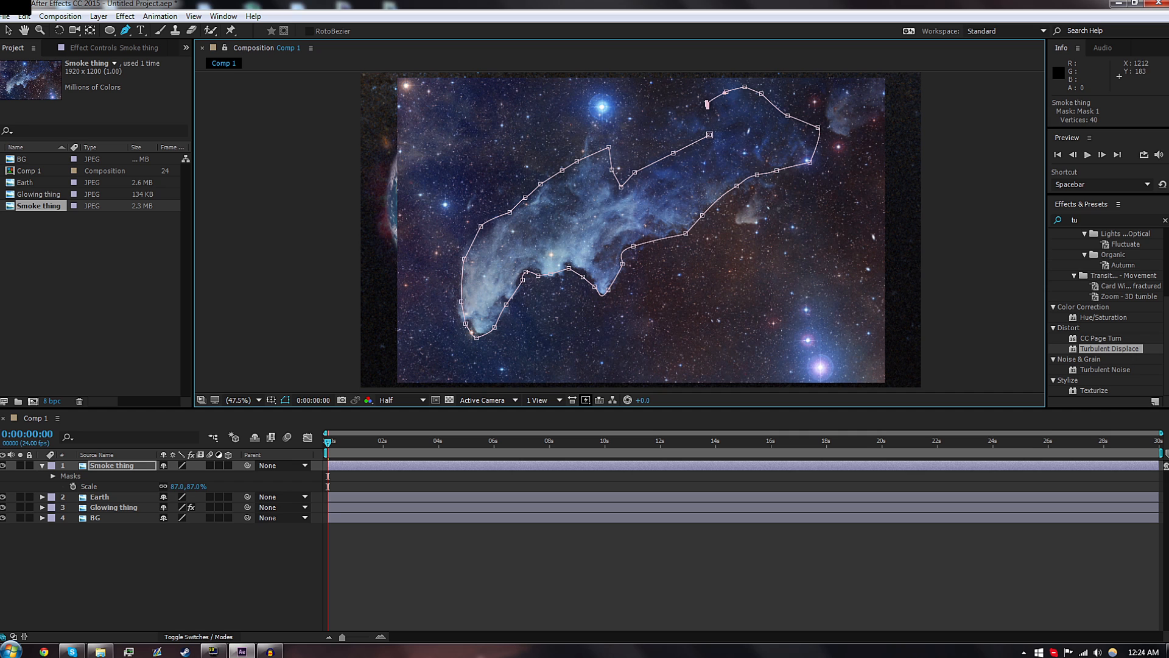
pyautogui.click(709, 133)
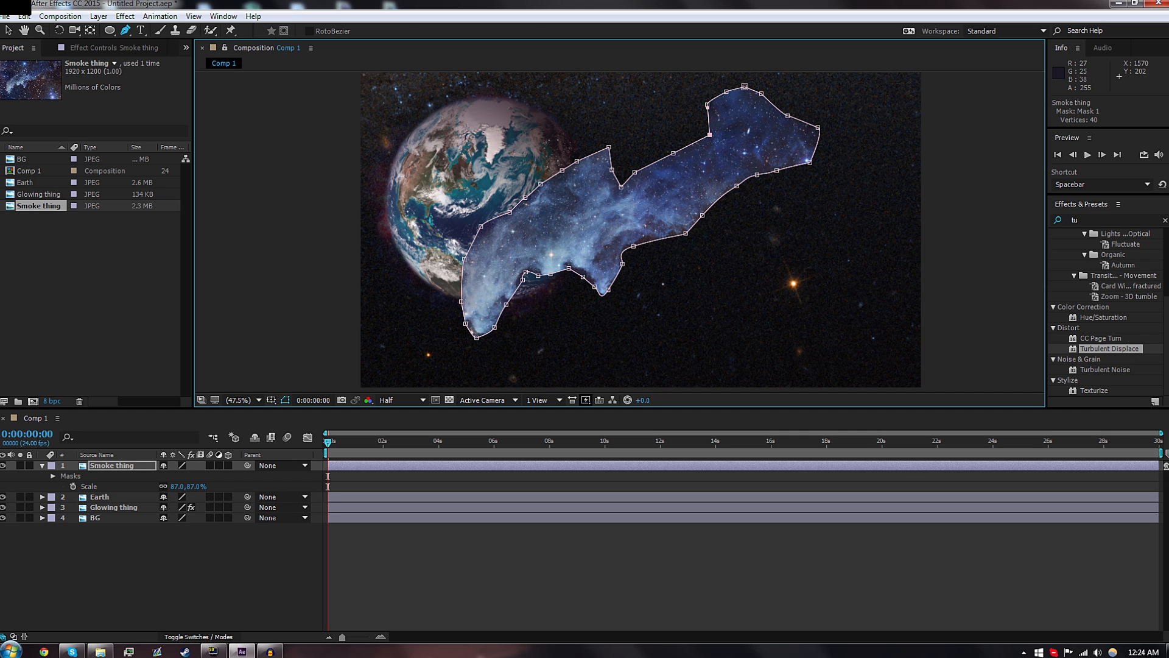
pyautogui.moveTo(817, 128); pyautogui.dragTo(811, 131)
pyautogui.click(470, 492)
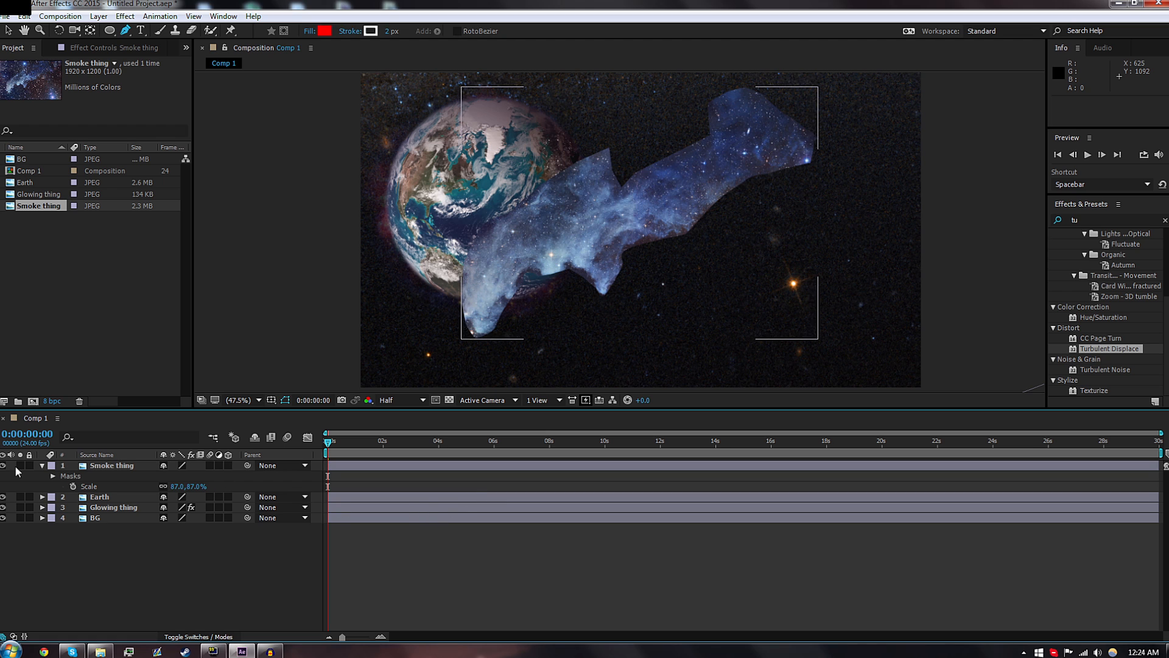
# Feather the Smoke thing layer's Mask 1 by 279 pixels to soften the cloud's edges.
pyautogui.click(97, 466)
pyautogui.click(52, 476)
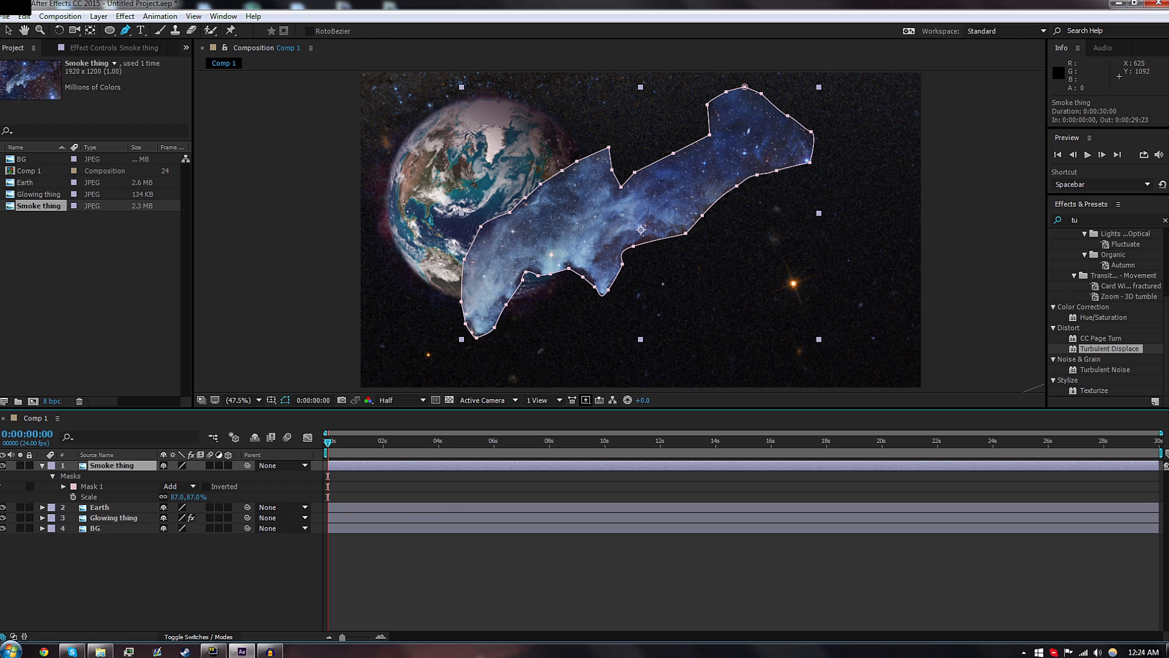
pyautogui.click(63, 485)
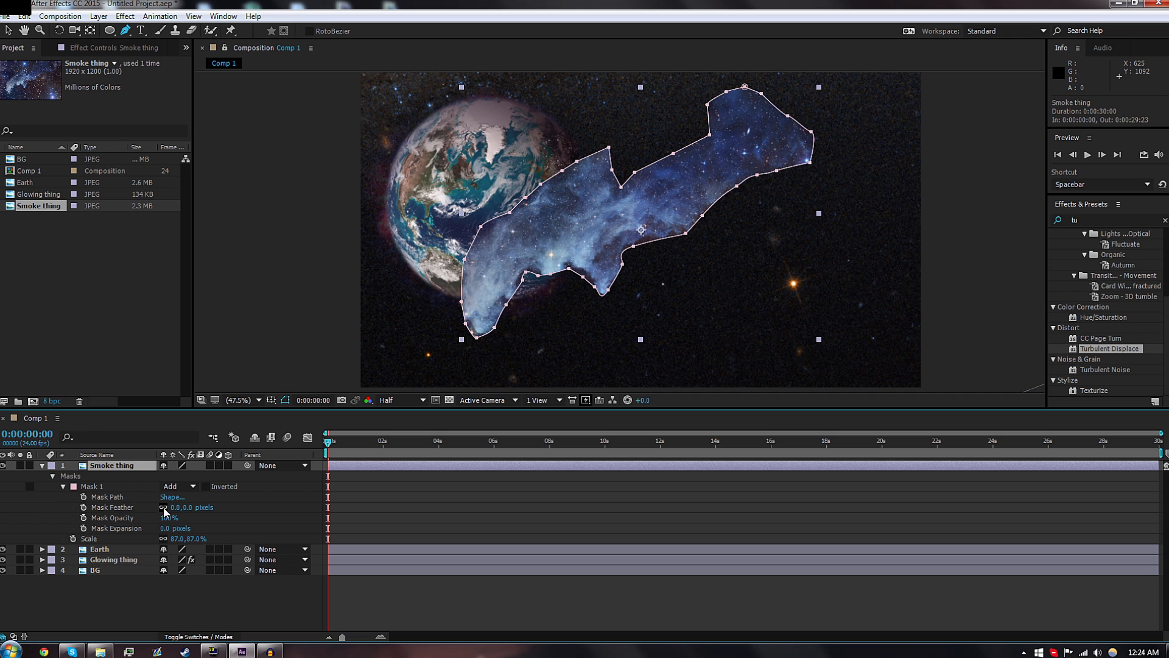
pyautogui.moveTo(175, 507); pyautogui.dragTo(338, 507)
pyautogui.click(393, 590)
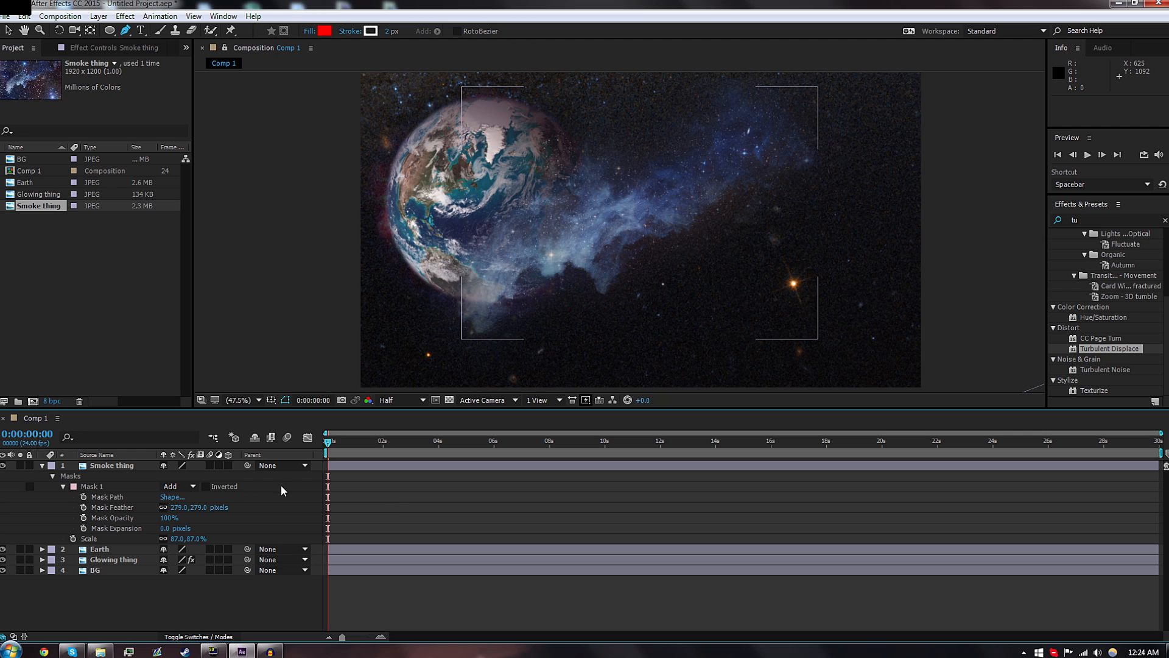
# Set the Smoke thing layer's blending mode to Add.
pyautogui.click(173, 637)
pyautogui.click(173, 465)
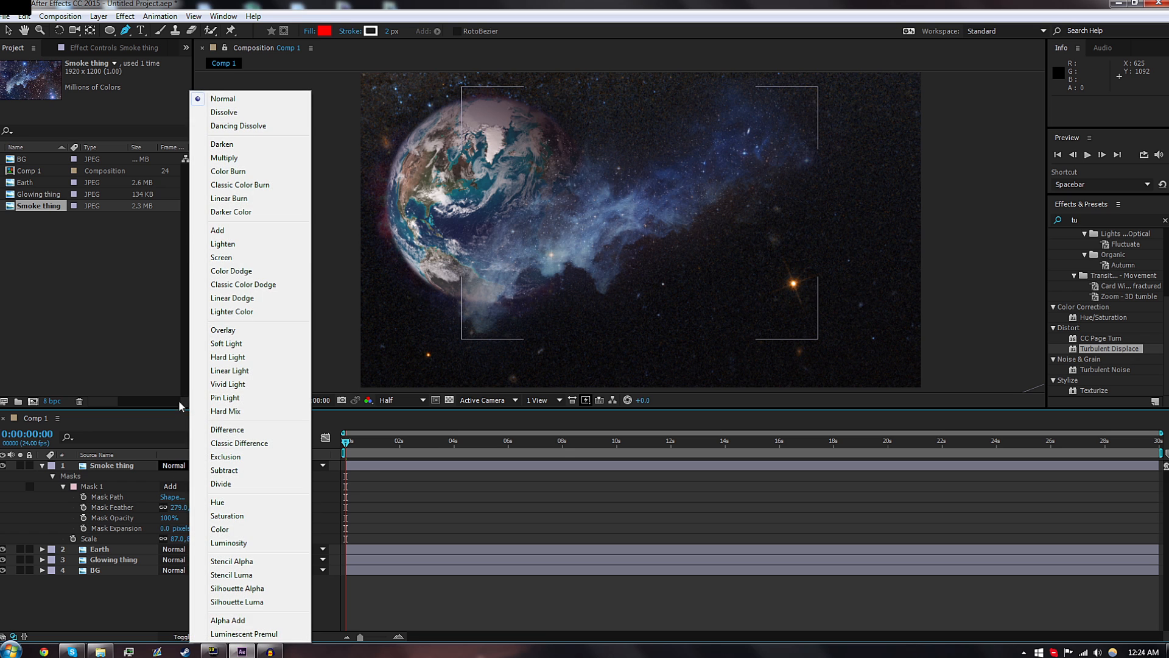
pyautogui.click(215, 231)
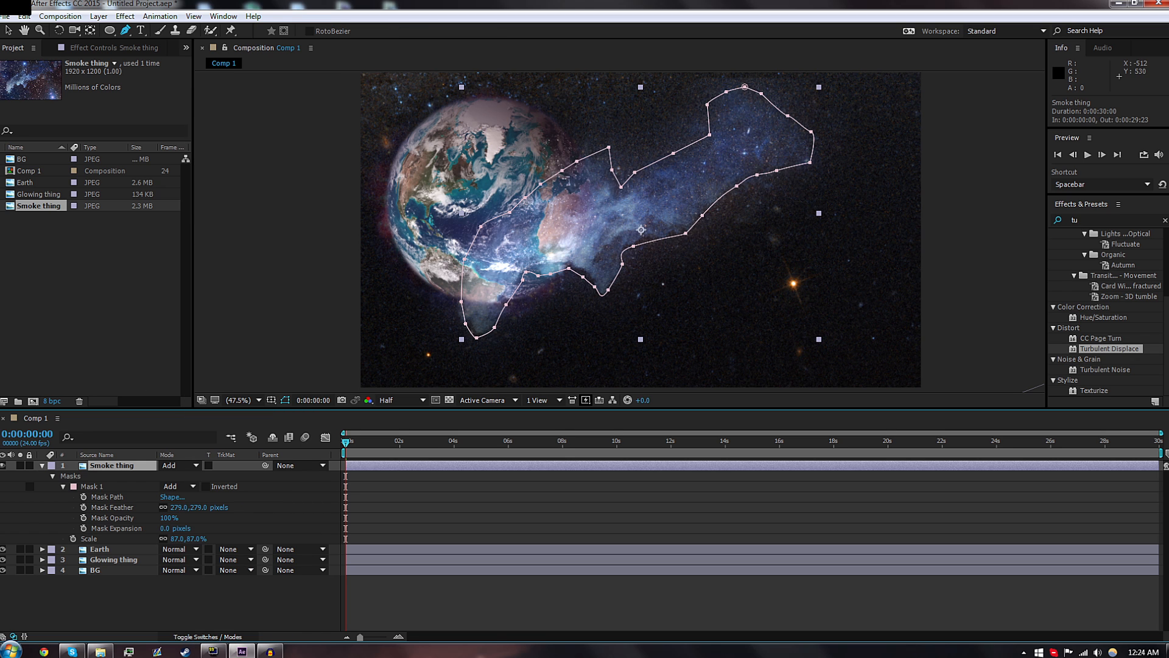
pyautogui.click(491, 622)
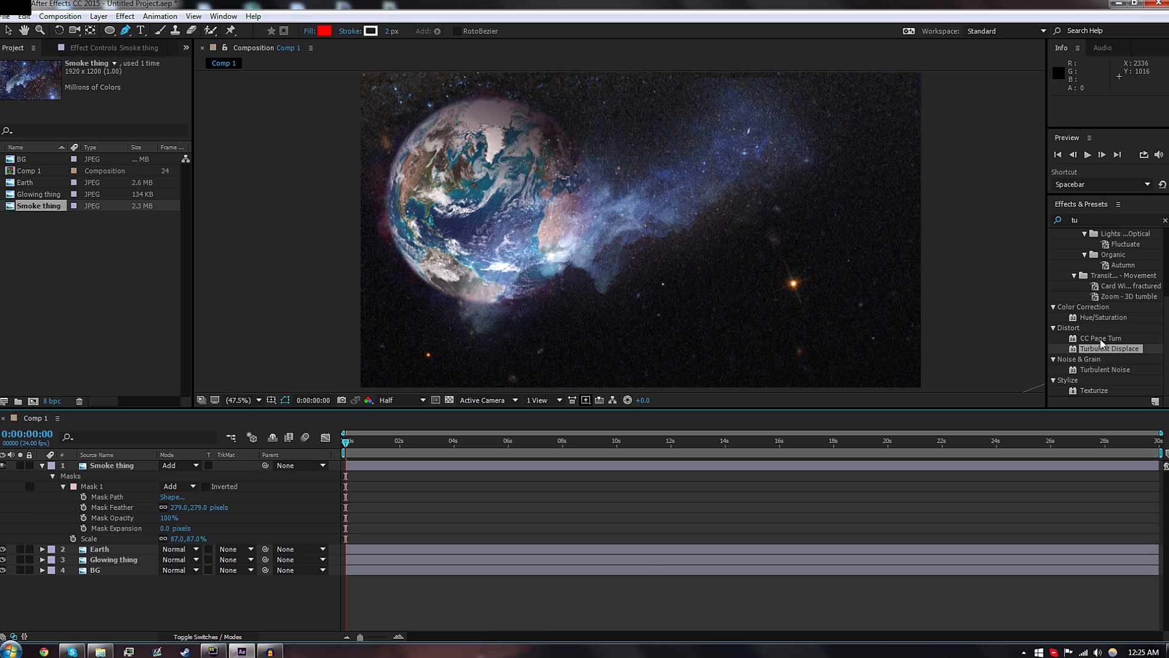
# Apply Turbulent Displace to Smoke thing and keyframe Amount 50 to 68 and Size 100 to 117 between 0:00:00:00 and 0:00:05:11.
pyautogui.moveTo(1105, 349); pyautogui.dragTo(105, 465)
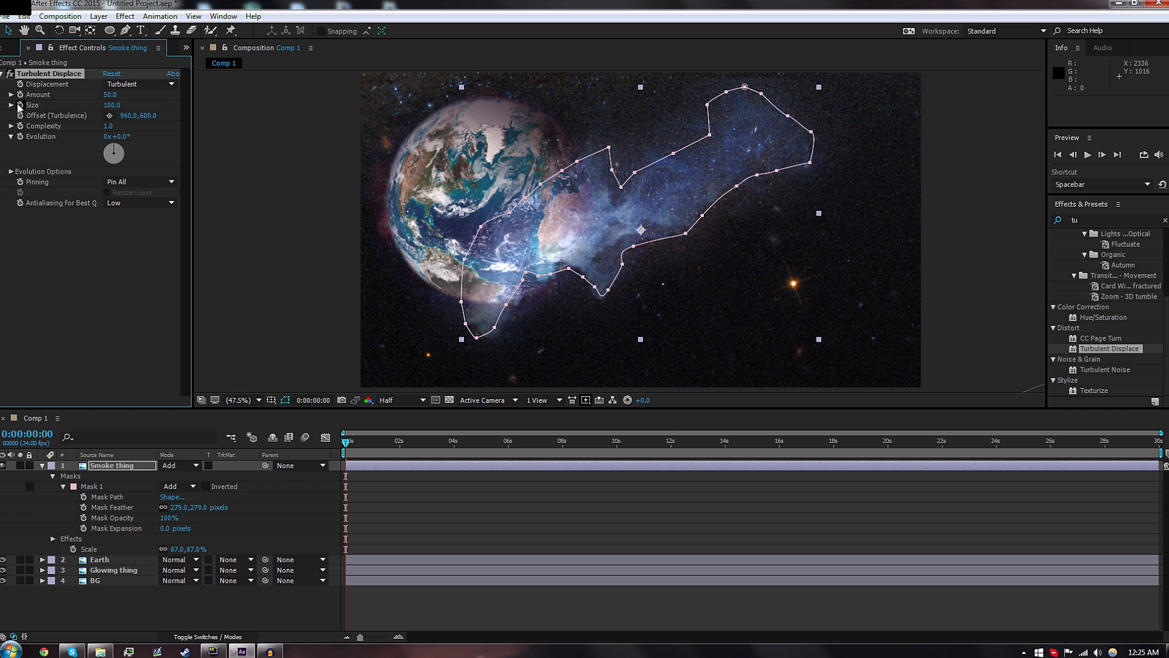
pyautogui.click(494, 443)
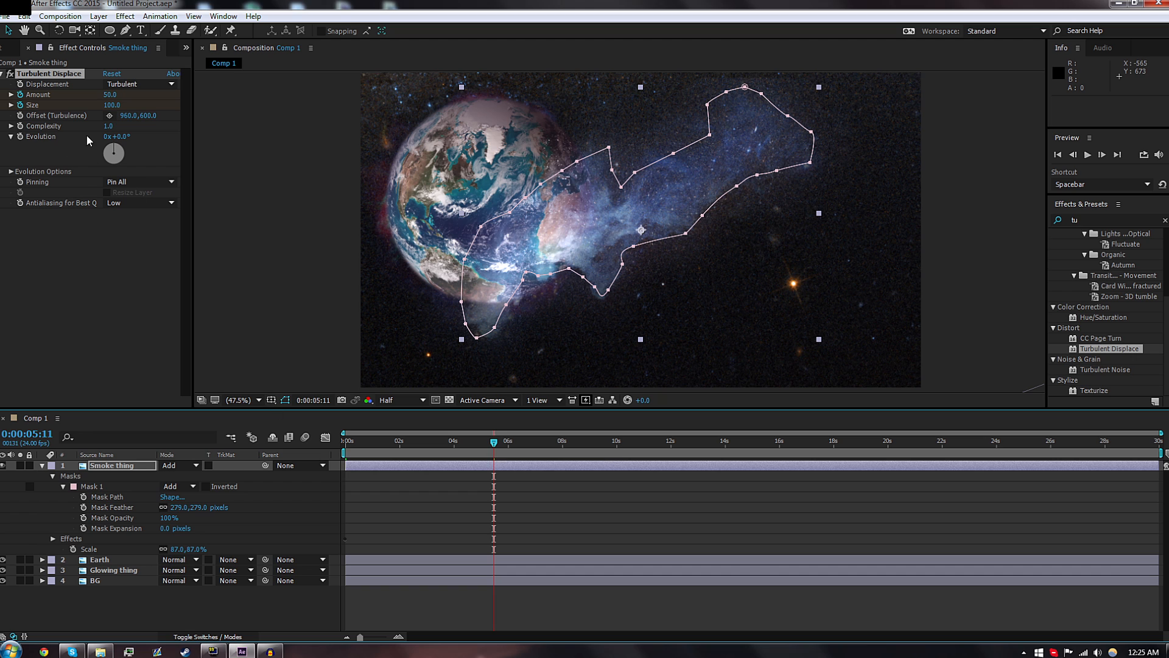
pyautogui.moveTo(111, 104); pyautogui.dragTo(121, 94)
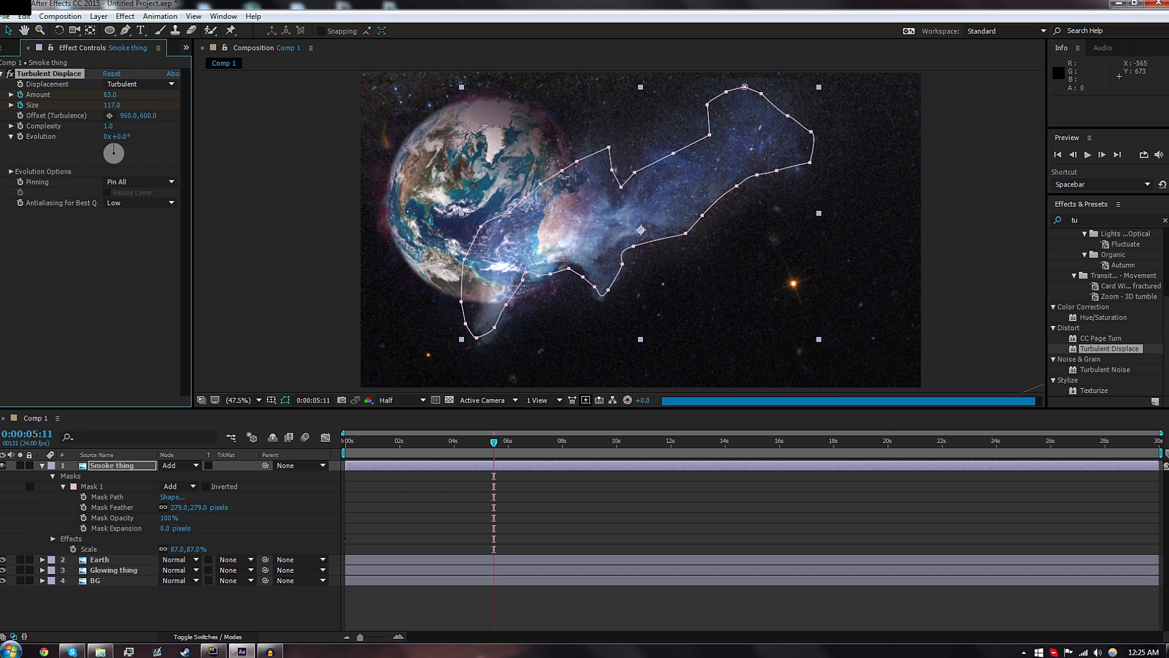
pyautogui.click(371, 443)
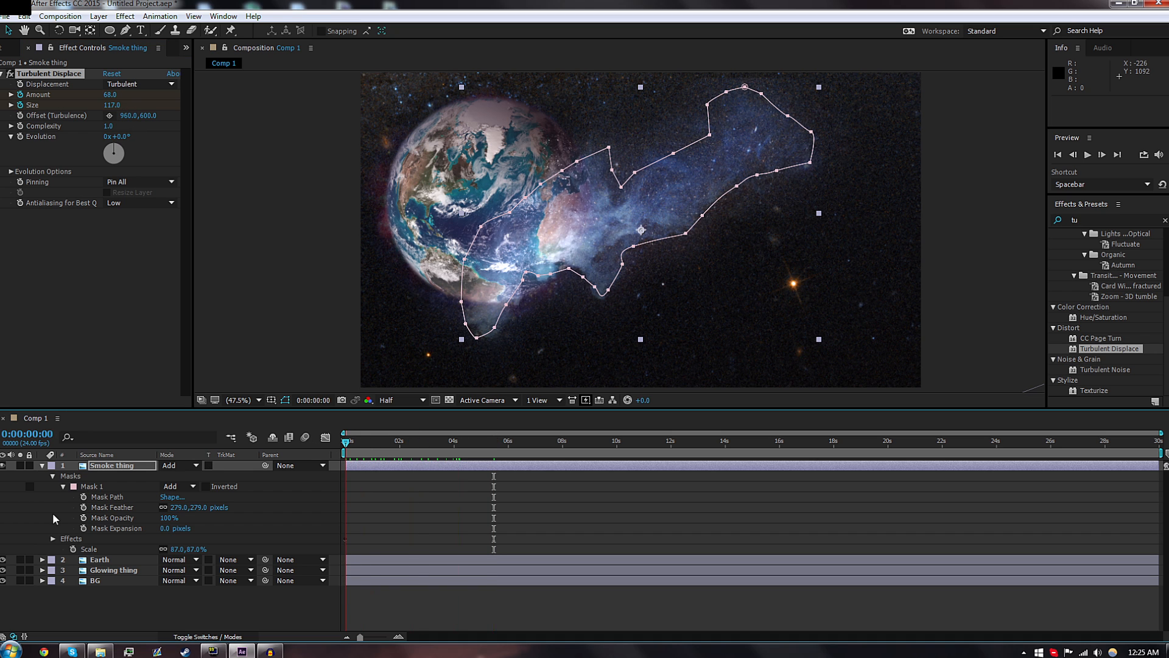
pyautogui.hotkey('ctrl', 'z')
pyautogui.hotkey('ctrl', 'z')
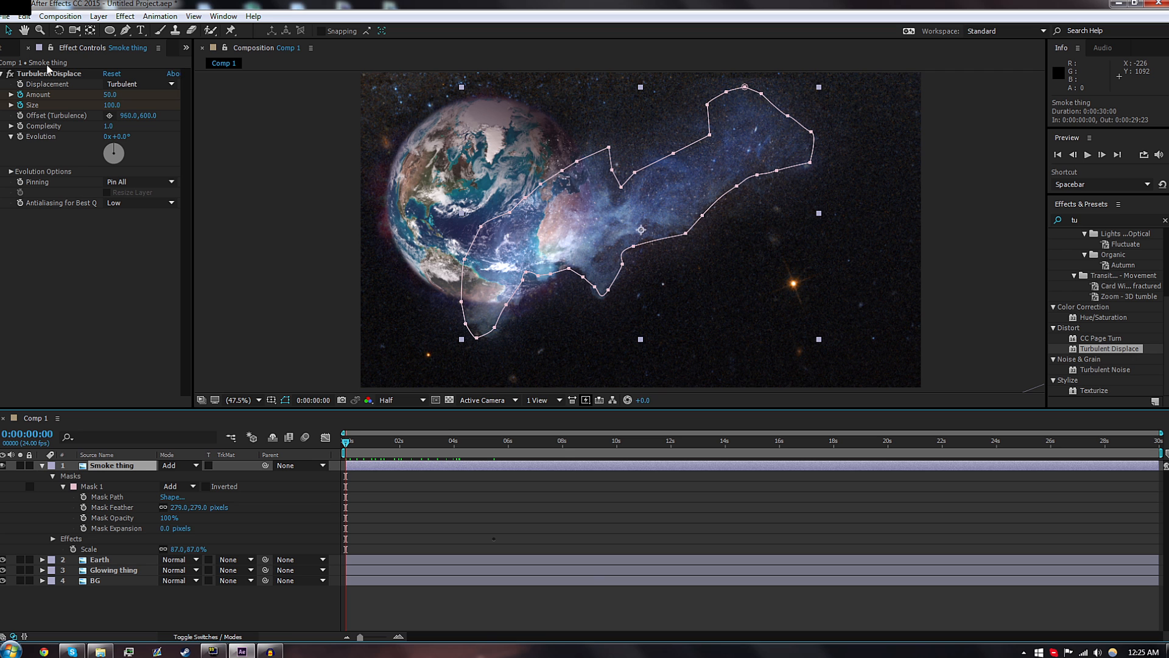
# Move the smoke cloud clear of the Earth to about 1227, 736 and pull its mask's topmost point slightly down.
pyautogui.moveTo(612, 219); pyautogui.dragTo(691, 276)
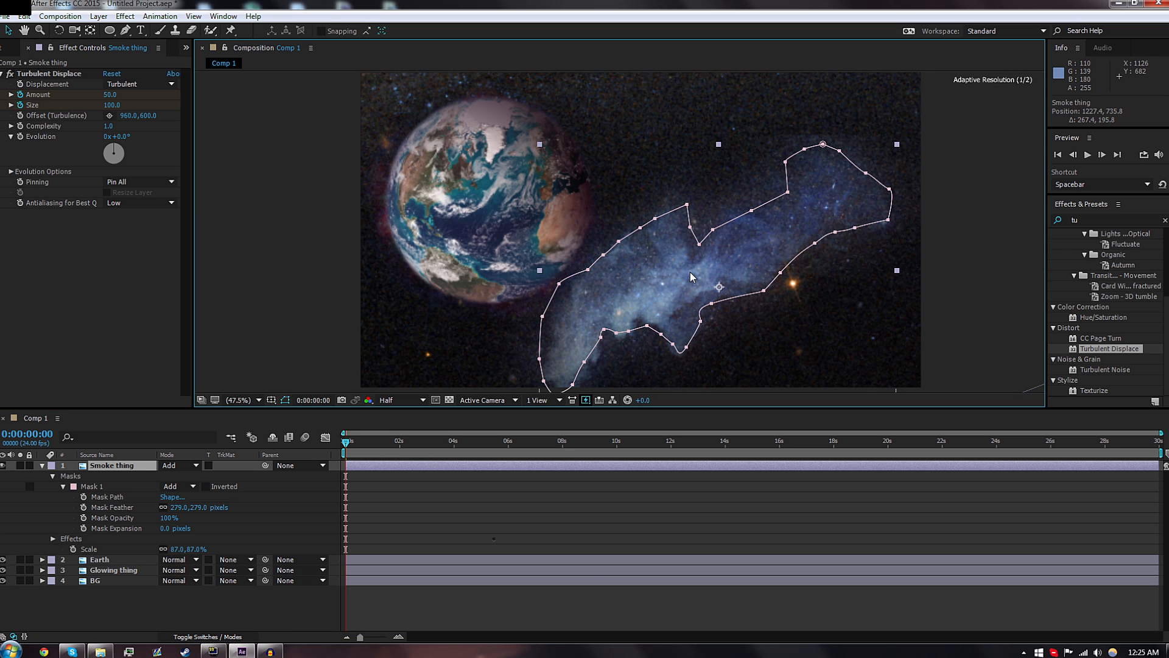
pyautogui.click(823, 144)
pyautogui.moveTo(822, 144); pyautogui.dragTo(825, 155)
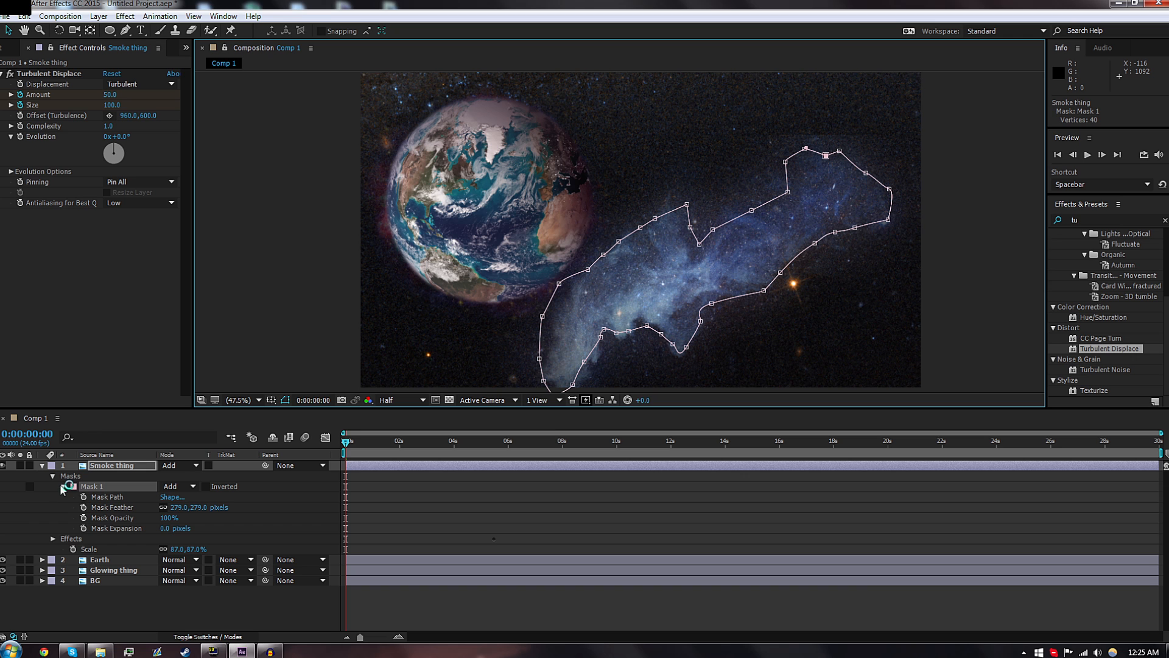
# Set the smoke mask's feather to 166 pixels and lower the neighbouring point on the mask's upper edge.
pyautogui.moveTo(179, 508); pyautogui.dragTo(131, 519)
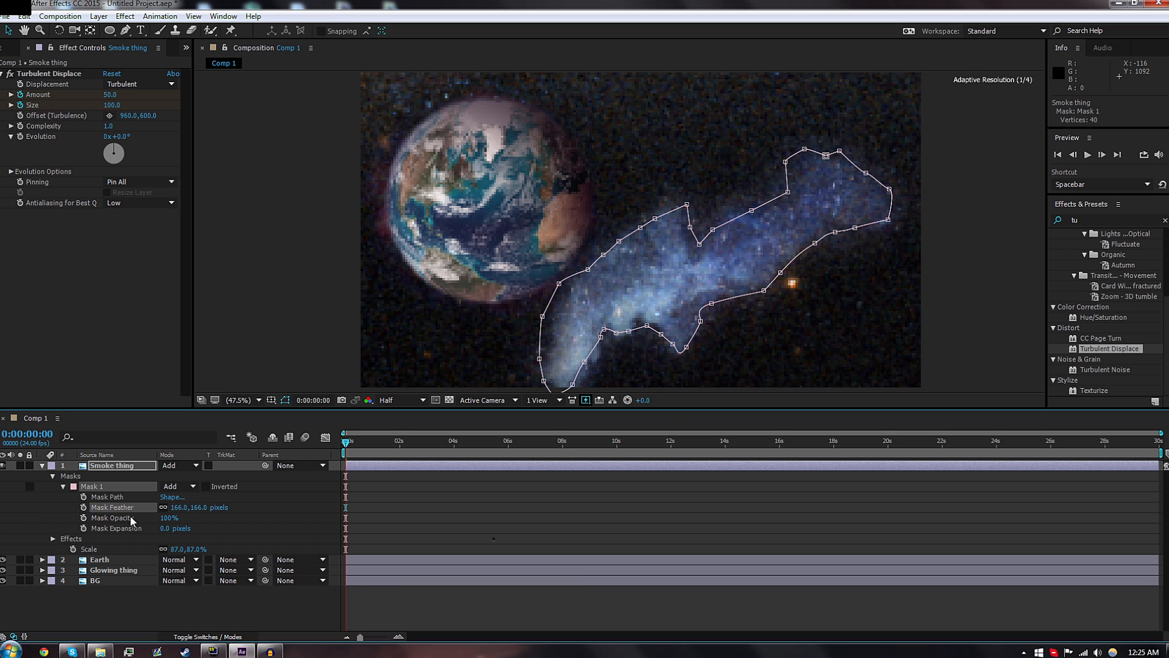
pyautogui.click(665, 594)
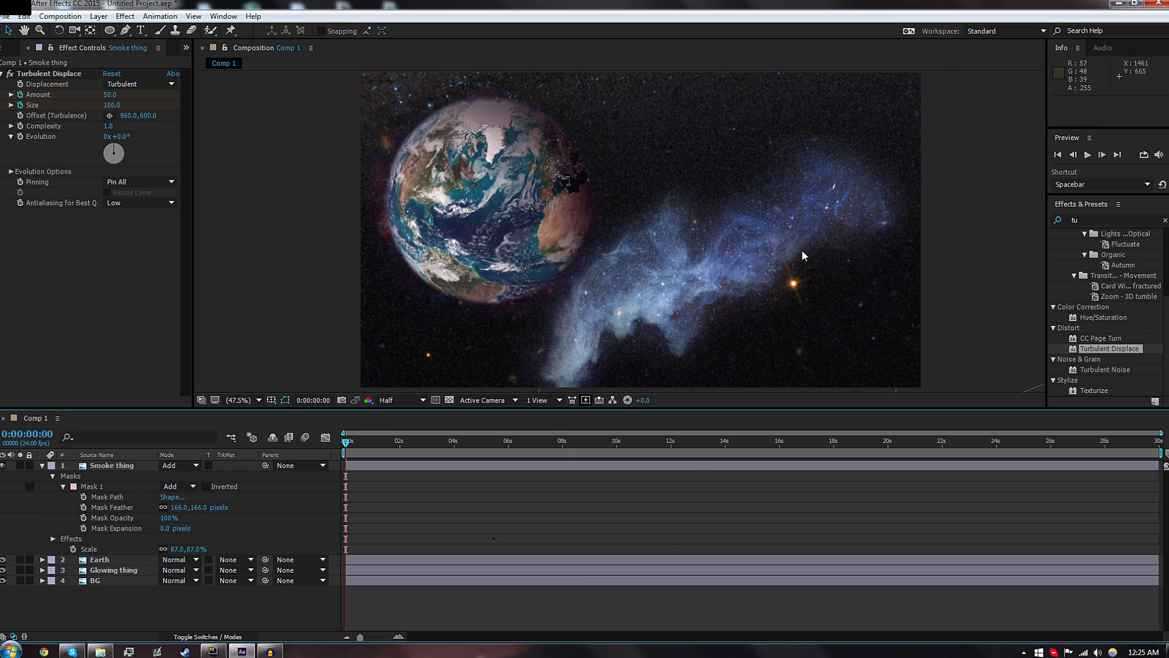
pyautogui.click(806, 153)
pyautogui.moveTo(805, 148); pyautogui.dragTo(840, 158)
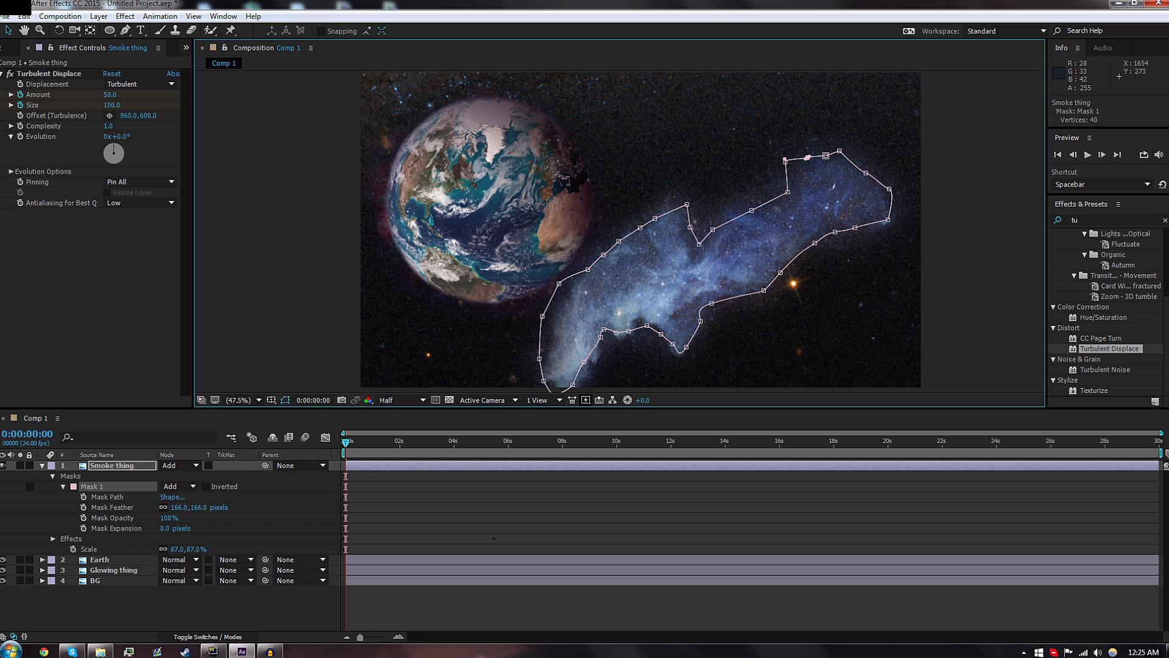
pyautogui.click(772, 570)
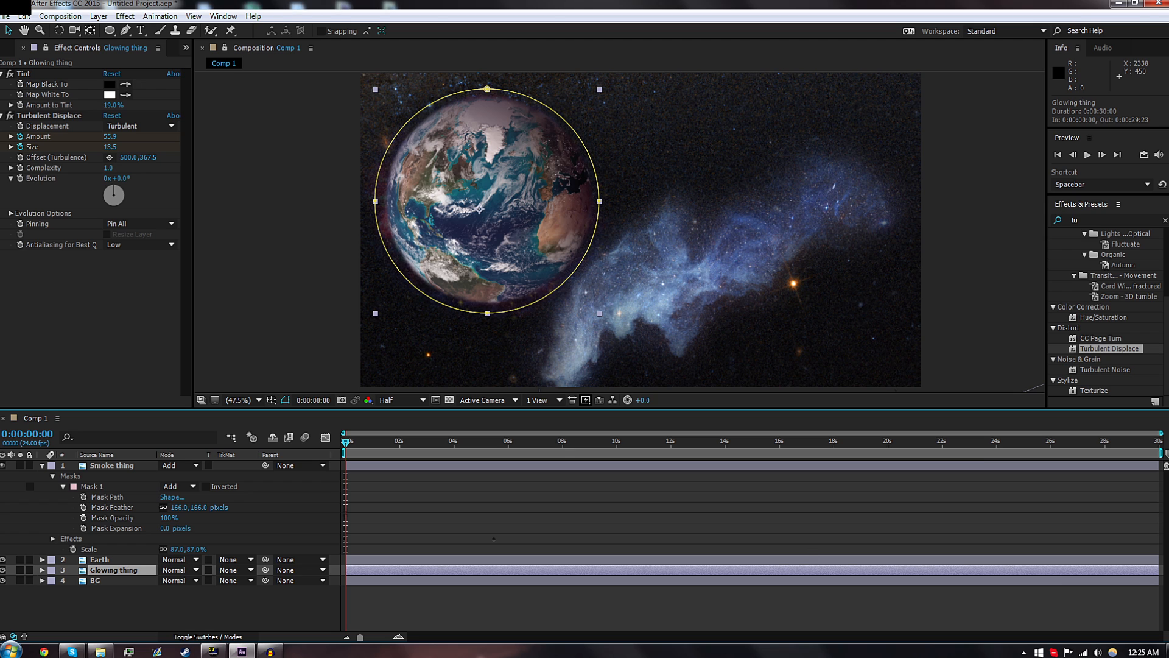
# Search the effects for "tin" and apply the Tint effect to the Smoke thing layer.
pyautogui.hotkey('ctrl', '5')
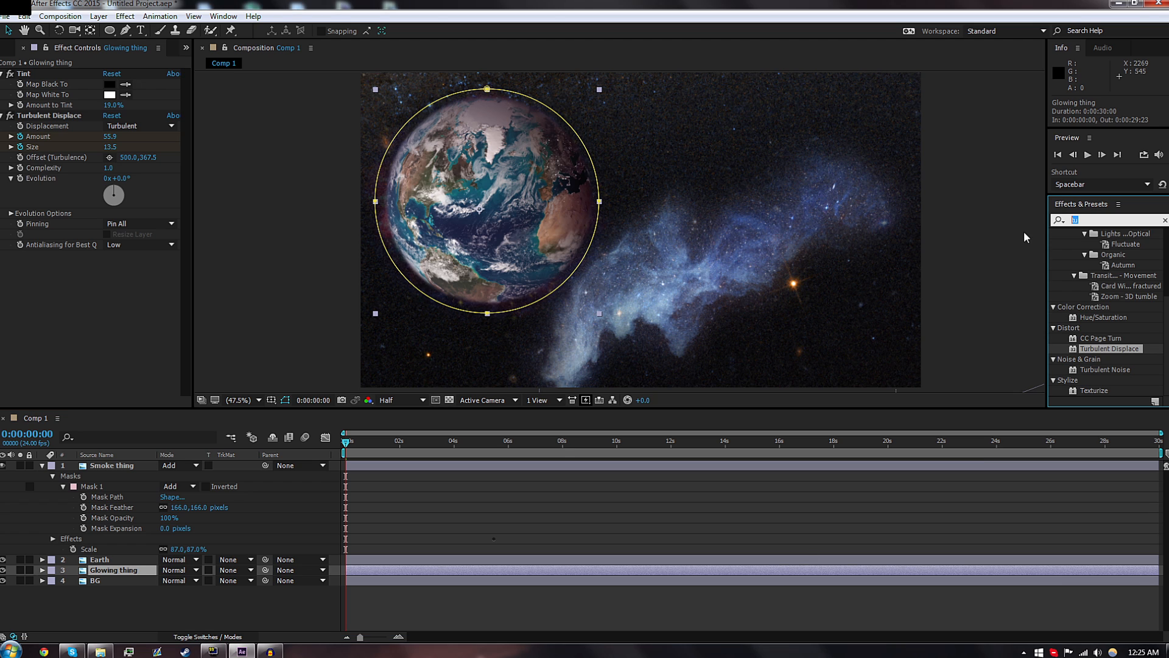
pyautogui.write('tin')
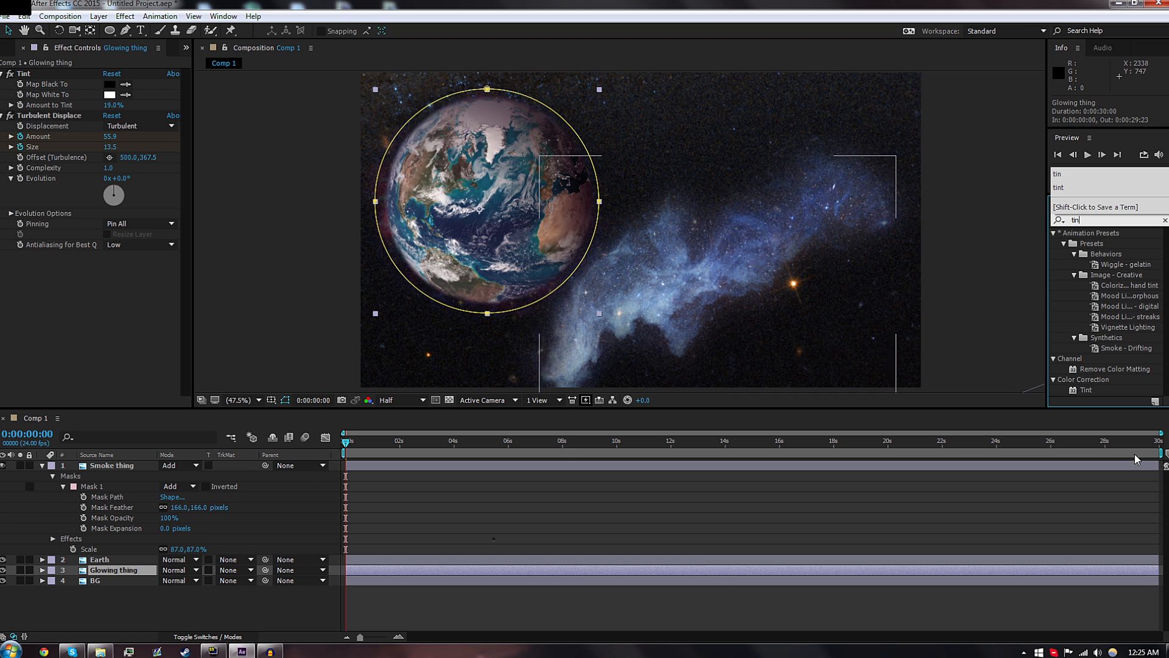
pyautogui.moveTo(1085, 390); pyautogui.dragTo(91, 466)
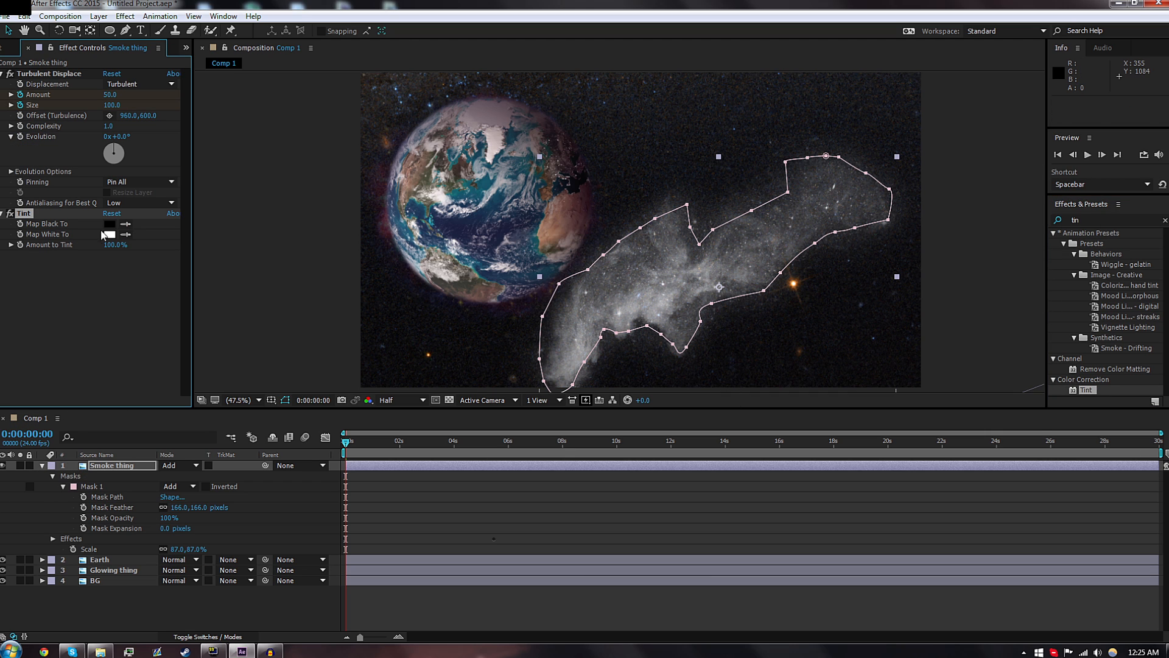
pyautogui.click(93, 258)
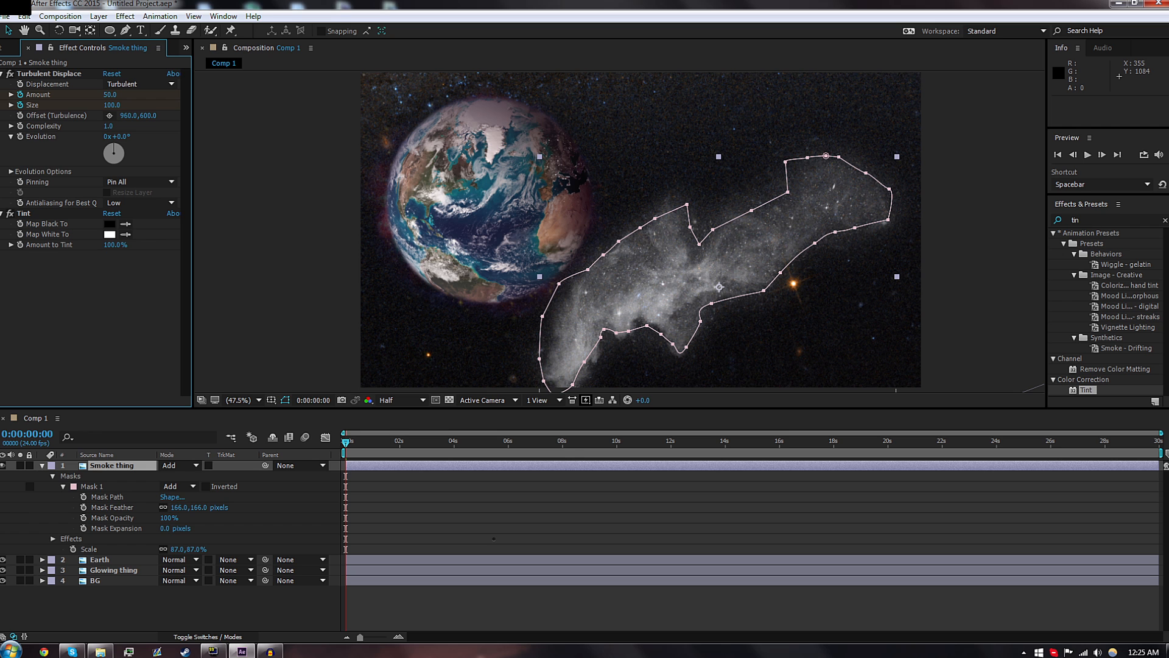
# Set the smoke cloud's Amount to Tint to 34%.
pyautogui.moveTo(115, 244); pyautogui.dragTo(102, 263)
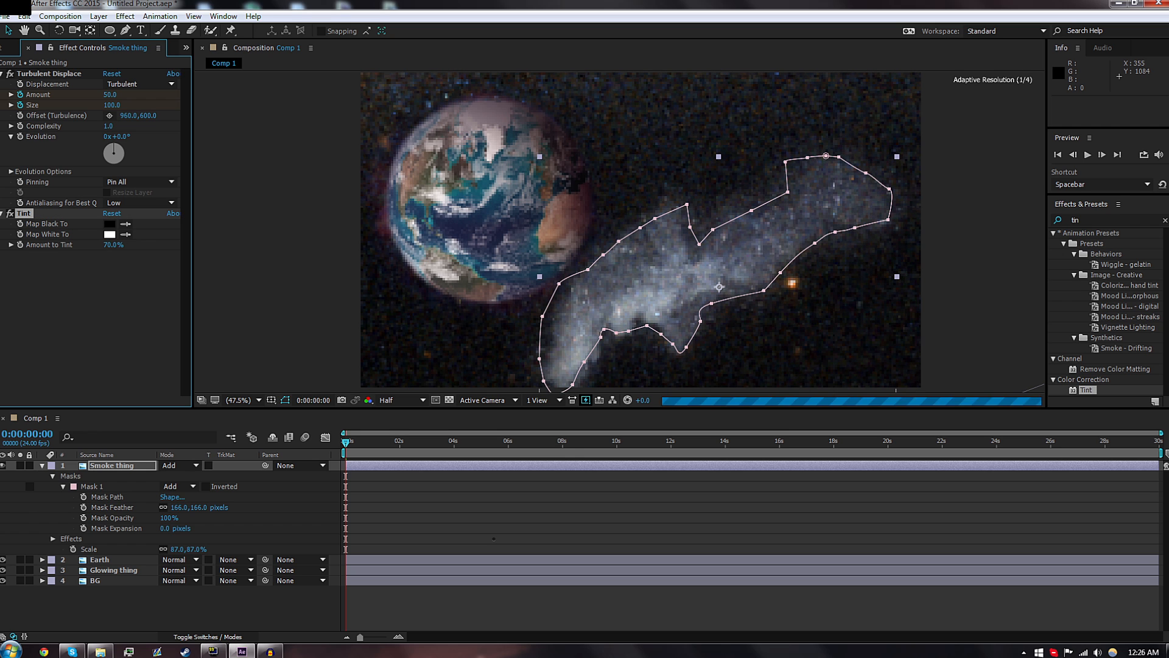
pyautogui.click(140, 318)
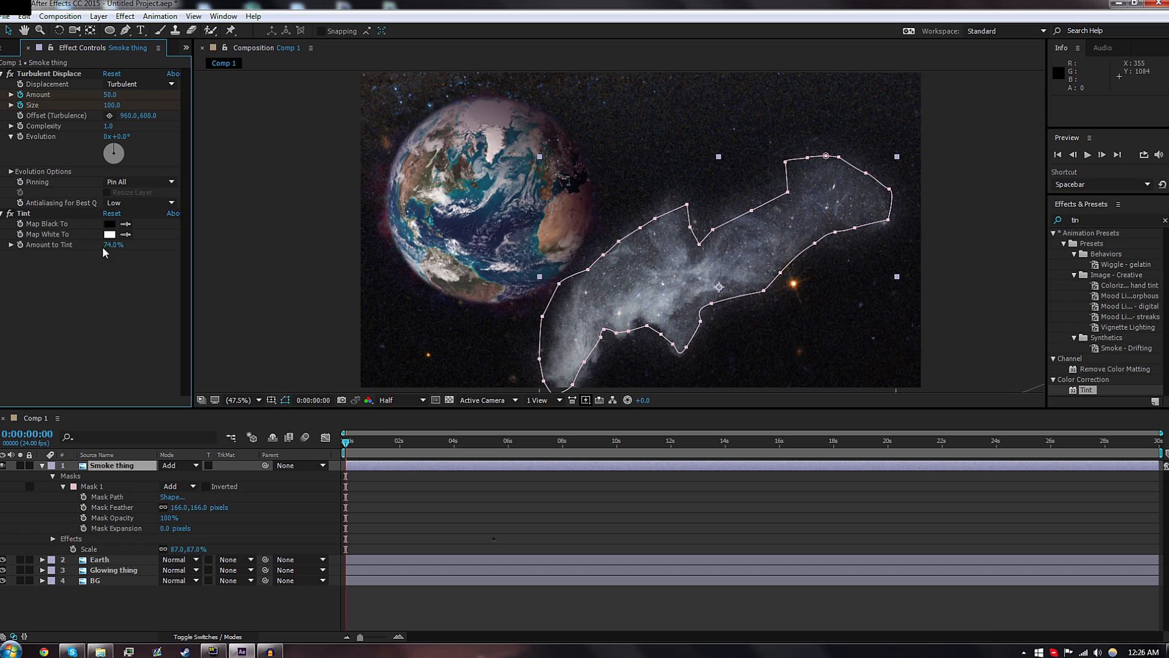
pyautogui.moveTo(104, 244)
pyautogui.mouseDown()
pyautogui.moveTo(109, 282)
pyautogui.moveTo(120, 244)
pyautogui.mouseUp()
pyautogui.click(126, 333)
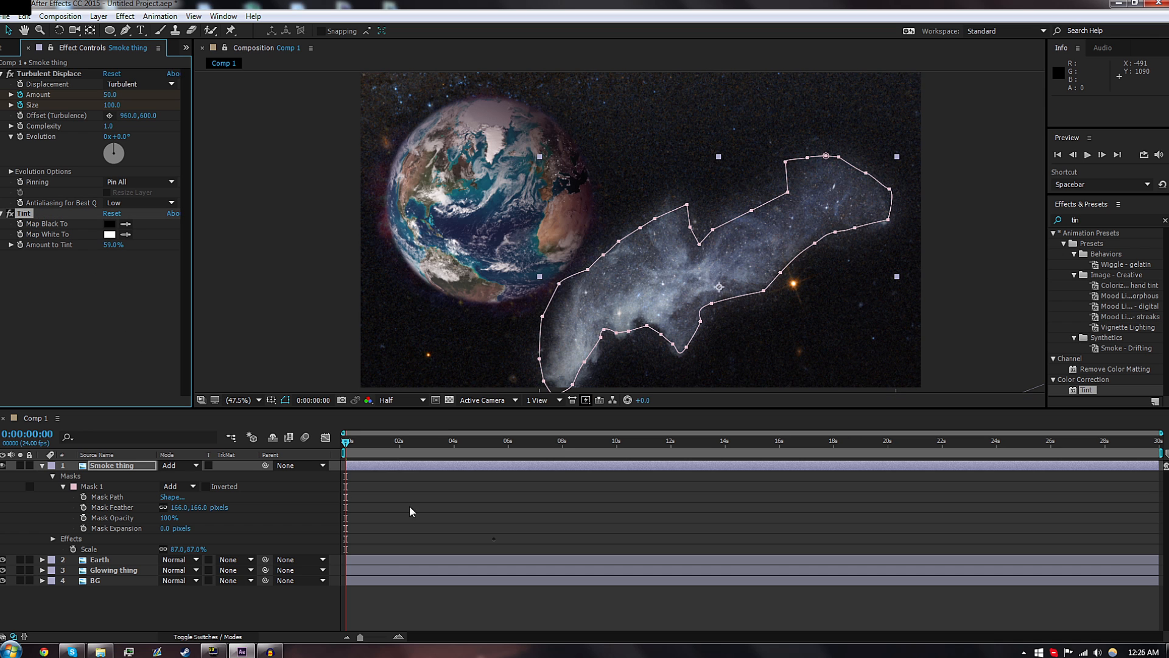
pyautogui.click(440, 520)
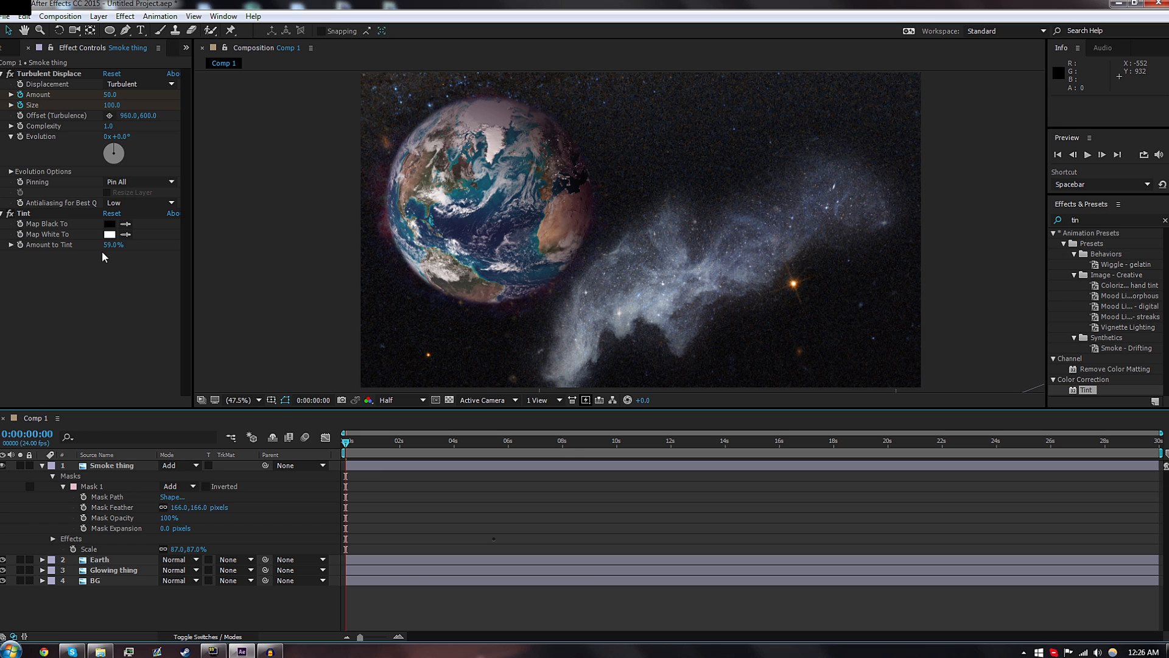
pyautogui.moveTo(113, 244); pyautogui.dragTo(121, 244)
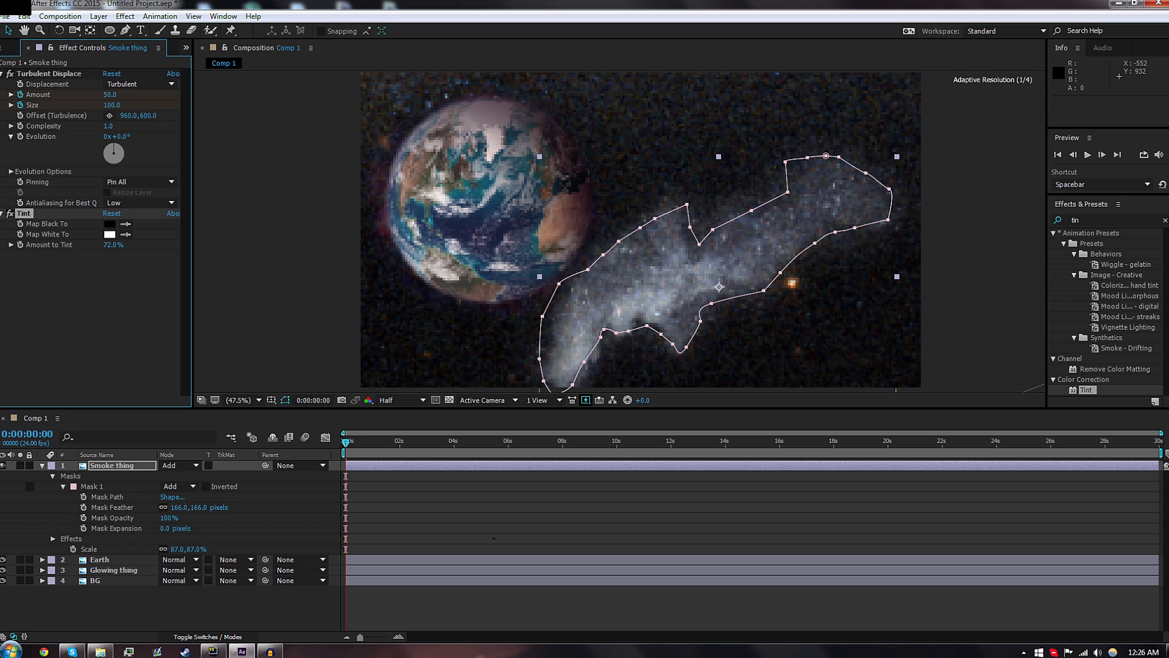
pyautogui.click(108, 331)
pyautogui.moveTo(113, 245); pyautogui.dragTo(115, 244)
pyautogui.click(127, 311)
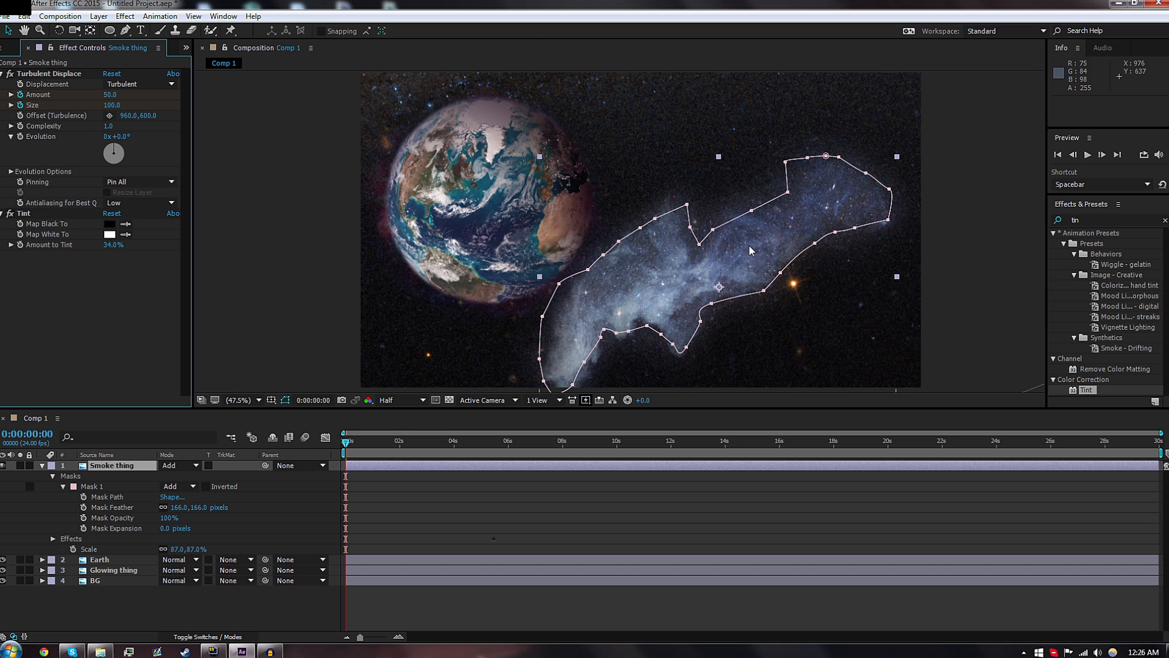
# Move the Smoke thing layer to about 1347, 725, collapse its masks and reveal its Transform properties.
pyautogui.moveTo(770, 236); pyautogui.dragTo(797, 242)
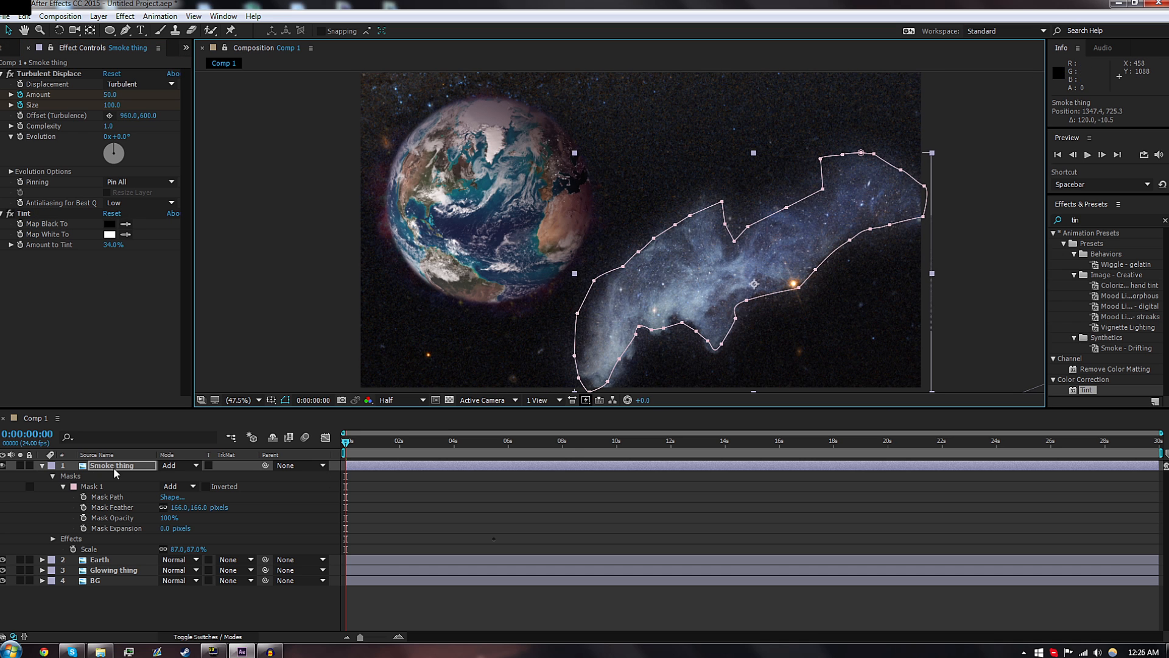
pyautogui.click(73, 473)
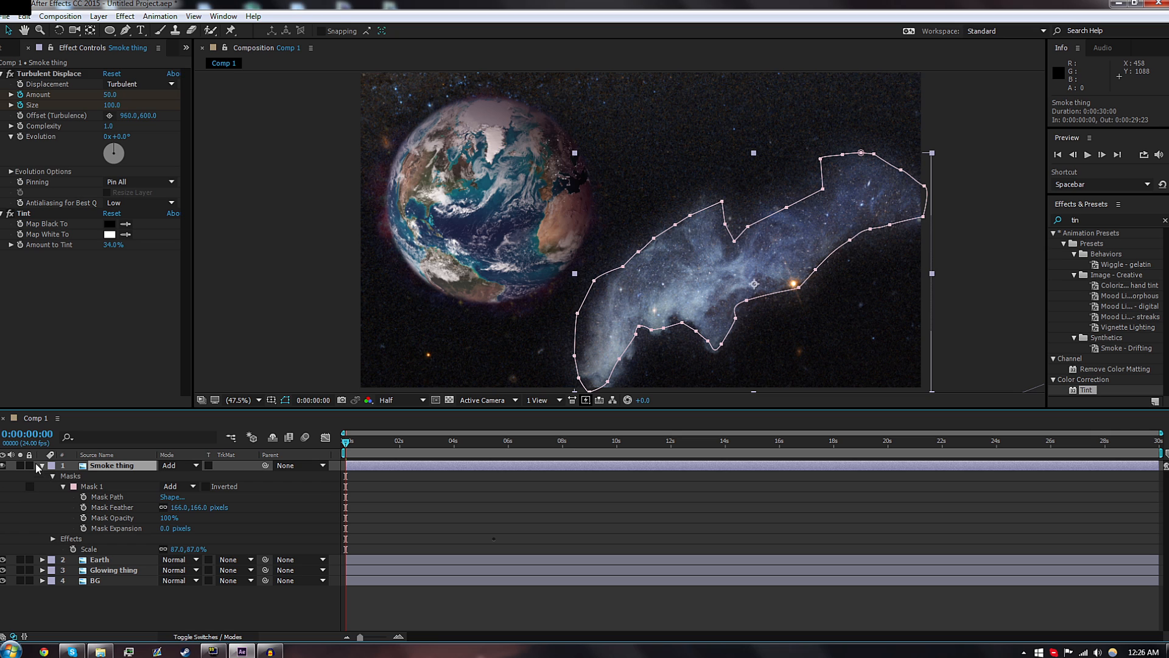
pyautogui.click(52, 475)
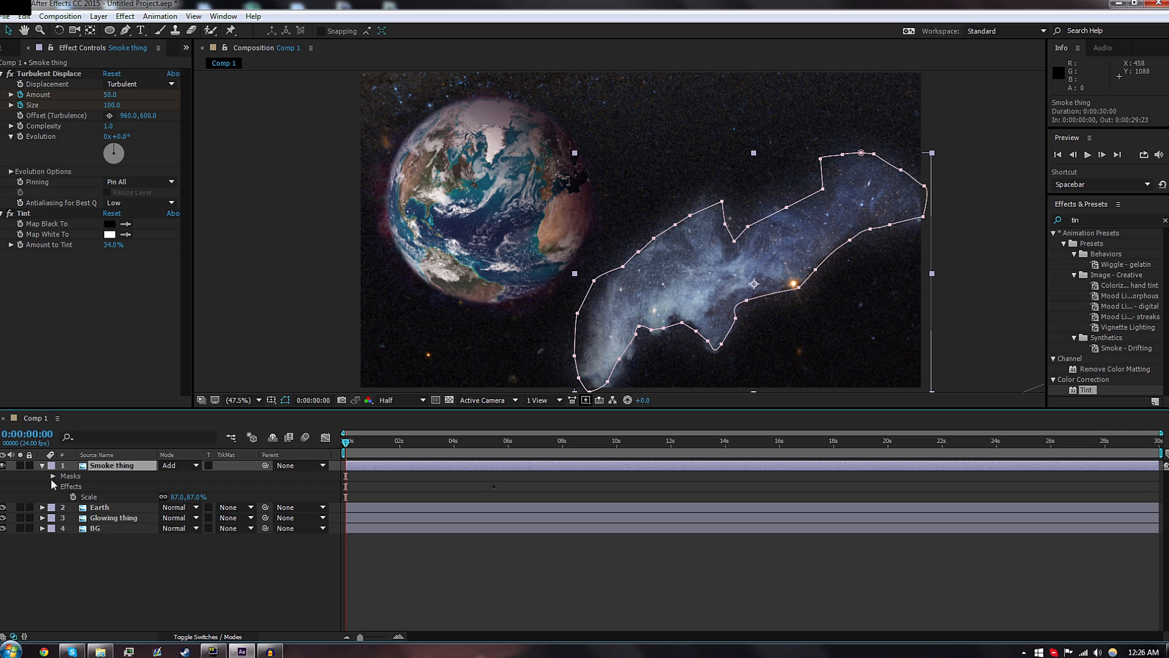
pyautogui.click(42, 465)
pyautogui.click(42, 465)
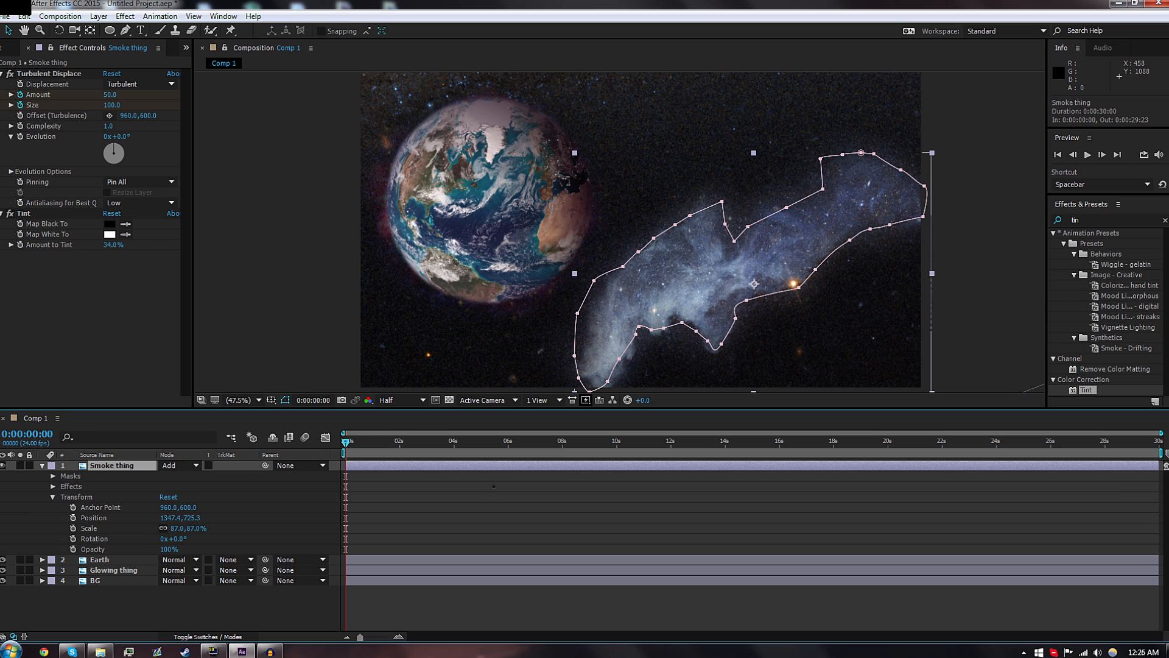
# Rotate the smoke cloud 9° and lower it to about 1324, 812 in the composition.
pyautogui.moveTo(173, 538)
pyautogui.mouseDown()
pyautogui.moveTo(156, 539)
pyautogui.moveTo(178, 538)
pyautogui.mouseUp()
pyautogui.moveTo(783, 234); pyautogui.dragTo(776, 259)
pyautogui.click(521, 529)
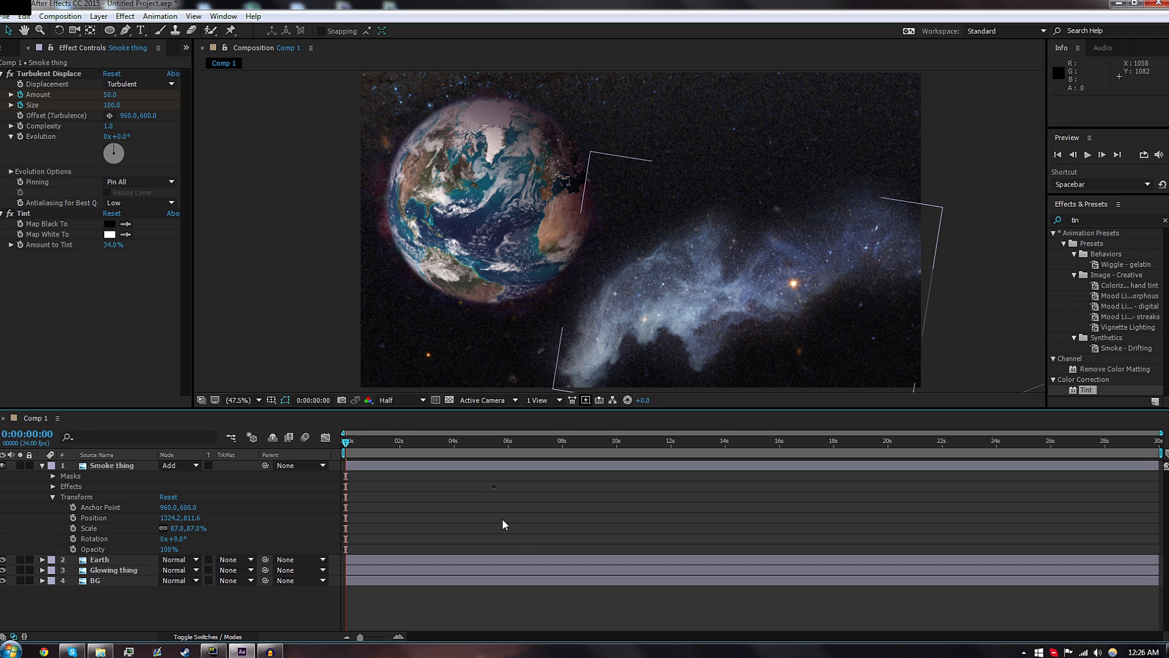
pyautogui.moveTo(347, 444); pyautogui.dragTo(451, 444)
pyautogui.press('Home')
# Duplicate the Smoke thing layer and move the copy over the Earth's upper-left side, to about 288, 334.
pyautogui.click(107, 468)
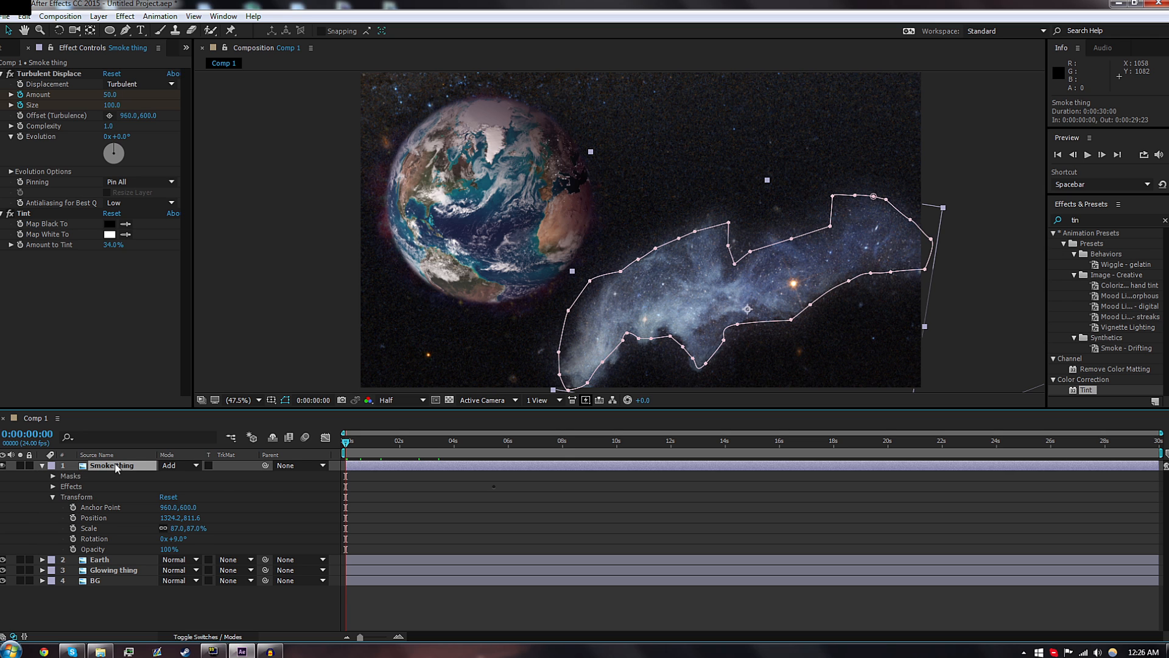
pyautogui.hotkey('ctrl', 'd')
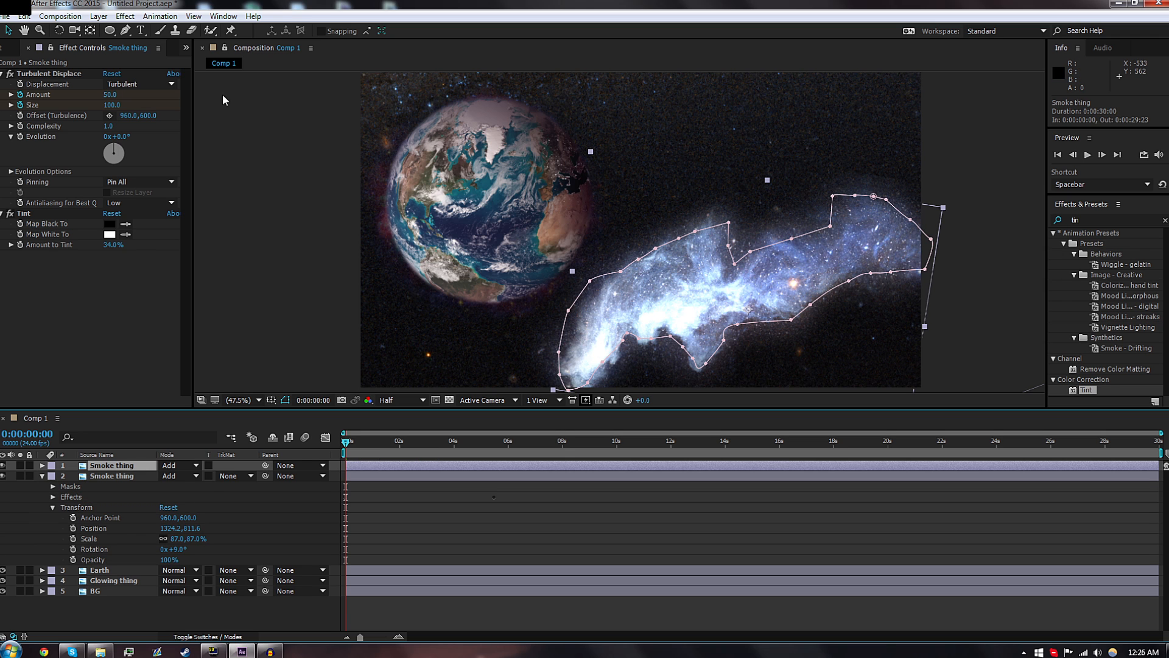
pyautogui.moveTo(790, 280); pyautogui.dragTo(489, 142)
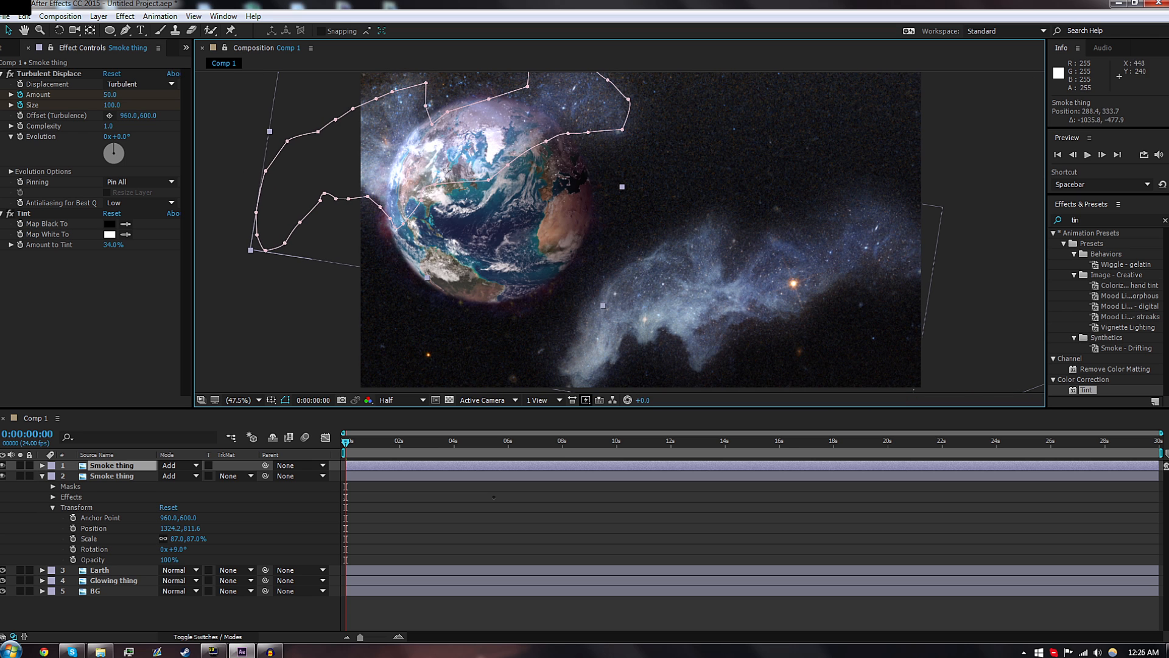
# Place the copied Smoke thing layer directly above BG and move the cloud down to about 288, 393.
pyautogui.moveTo(111, 465); pyautogui.dragTo(103, 585)
pyautogui.moveTo(311, 150); pyautogui.dragTo(309, 168)
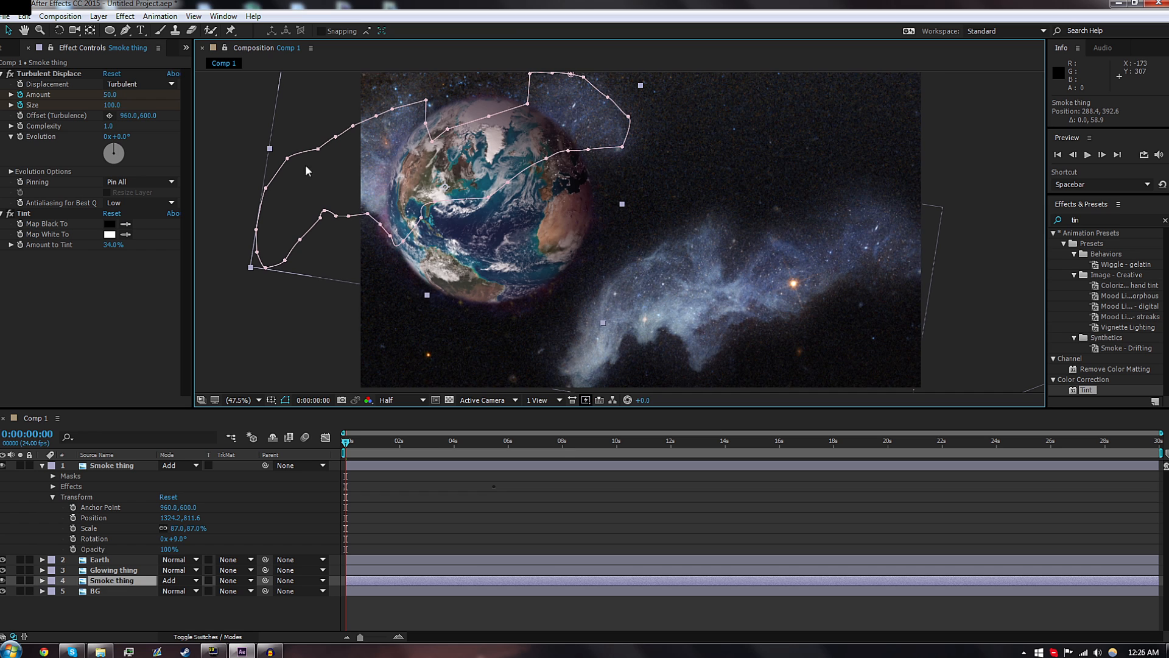
# Rotate the copied smoke cloud to 207°, scale it to 77% and position it at about 126, 144 behind the Earth.
pyautogui.press('s')
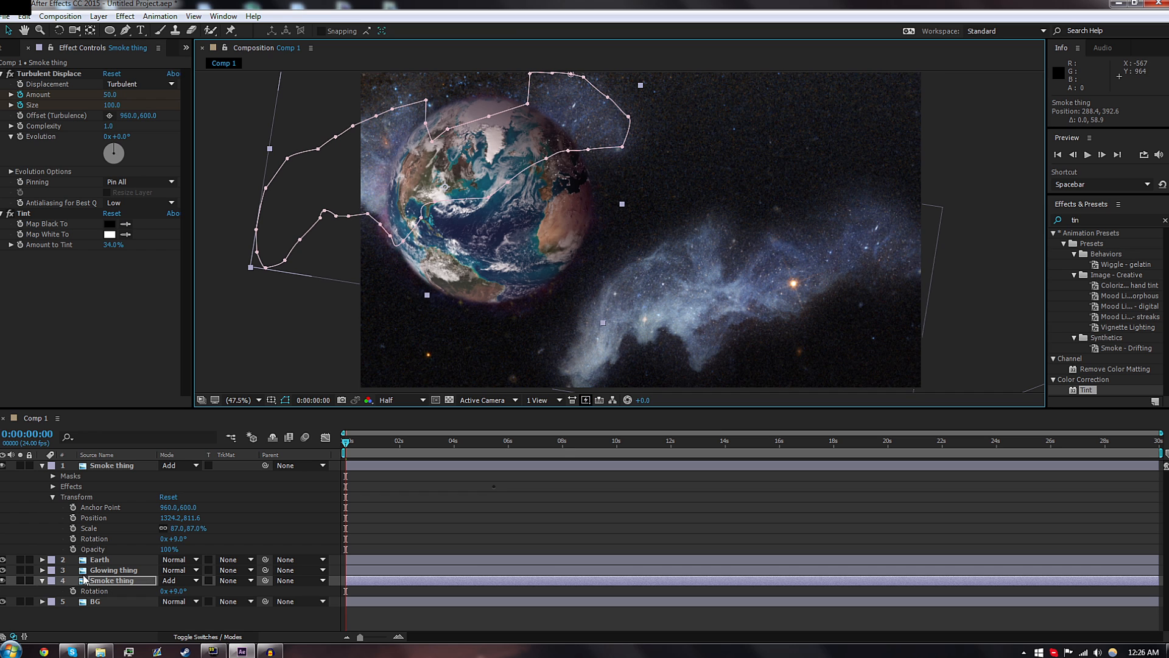
pyautogui.hotkey('shift', 'r')
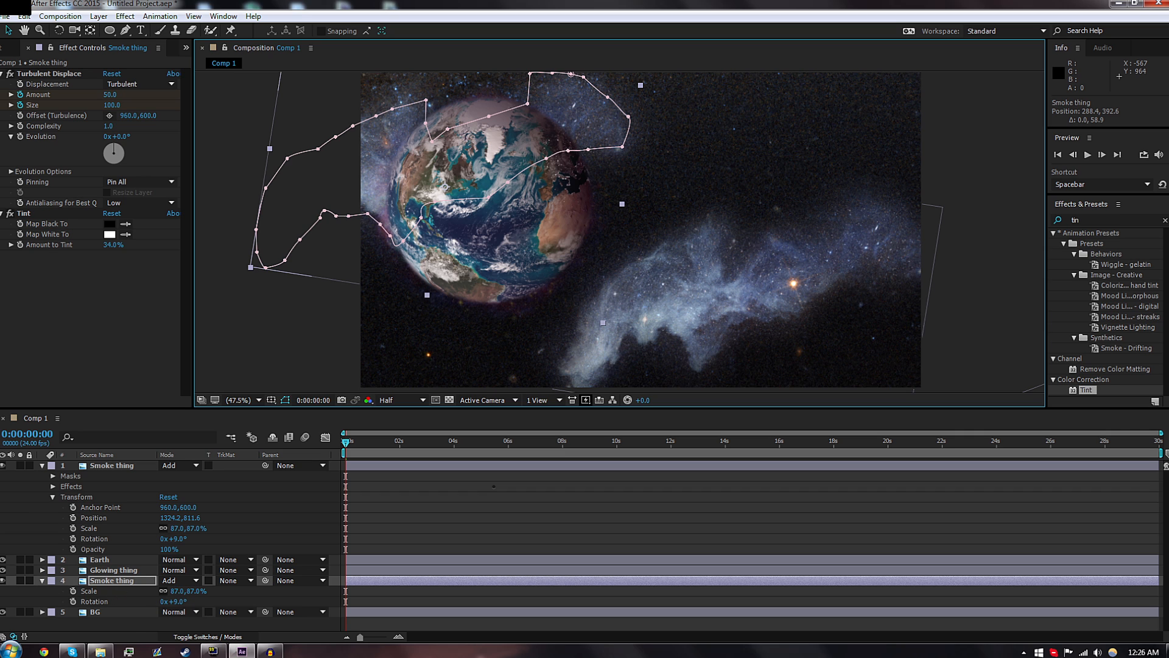
pyautogui.moveTo(173, 601); pyautogui.dragTo(294, 601)
pyautogui.moveTo(505, 205); pyautogui.dragTo(490, 175)
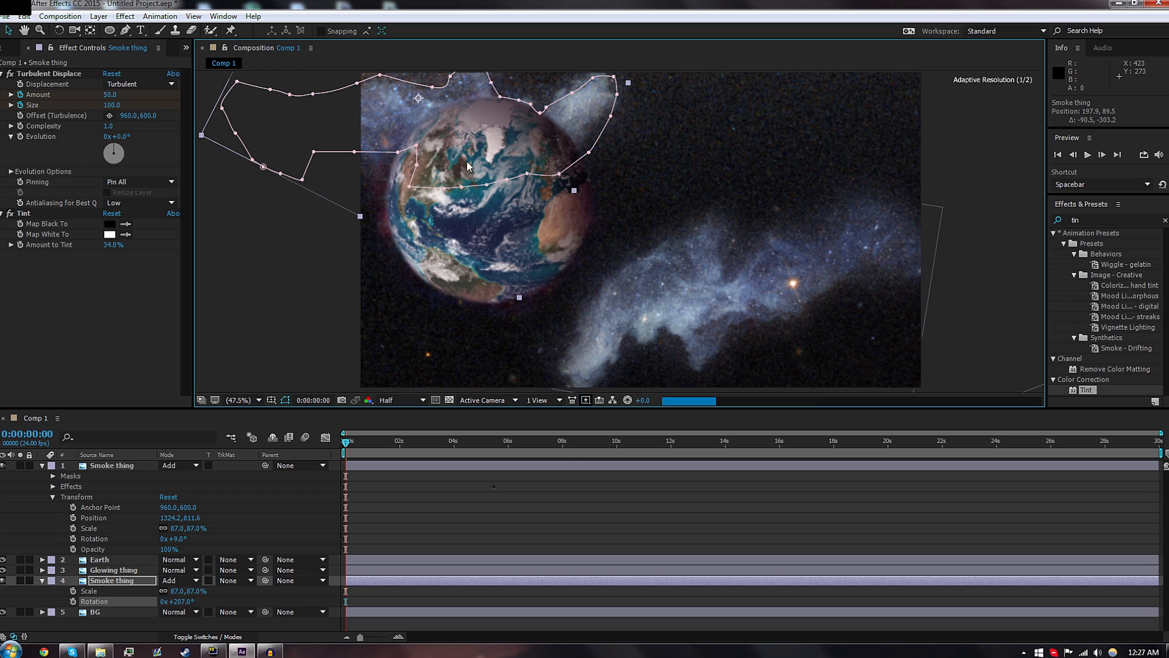
pyautogui.moveTo(188, 590); pyautogui.dragTo(182, 591)
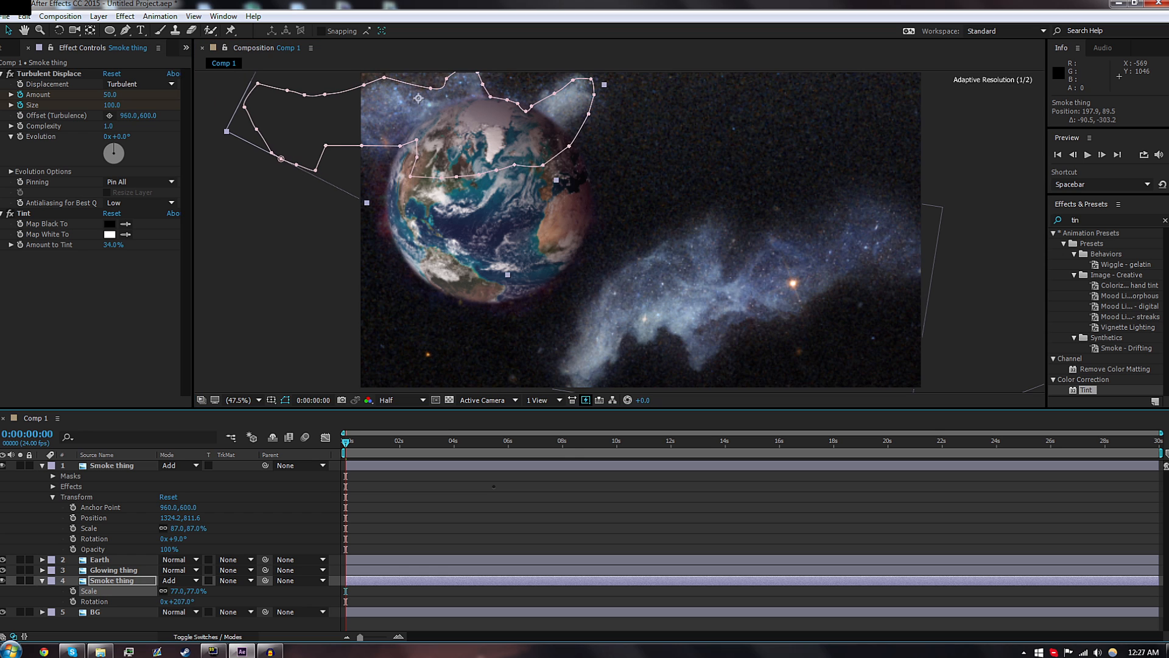
pyautogui.moveTo(392, 127); pyautogui.dragTo(370, 153)
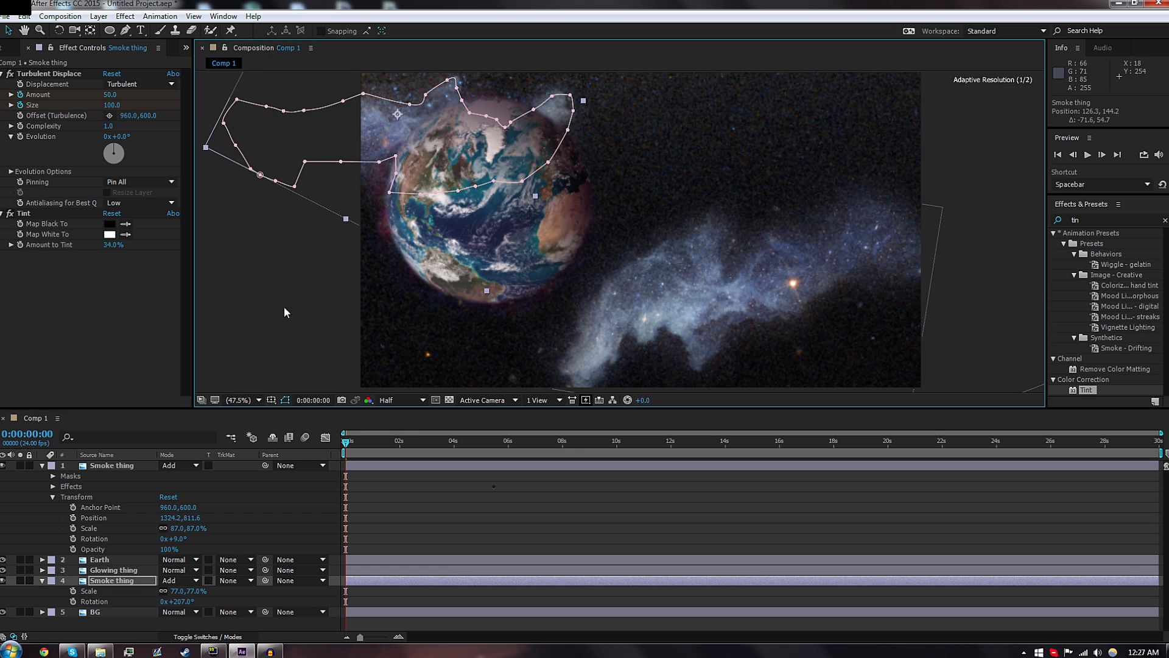
# Scrub through the opening seconds of the composition, then collapse the properties of both Smoke thing layers.
pyautogui.click(287, 334)
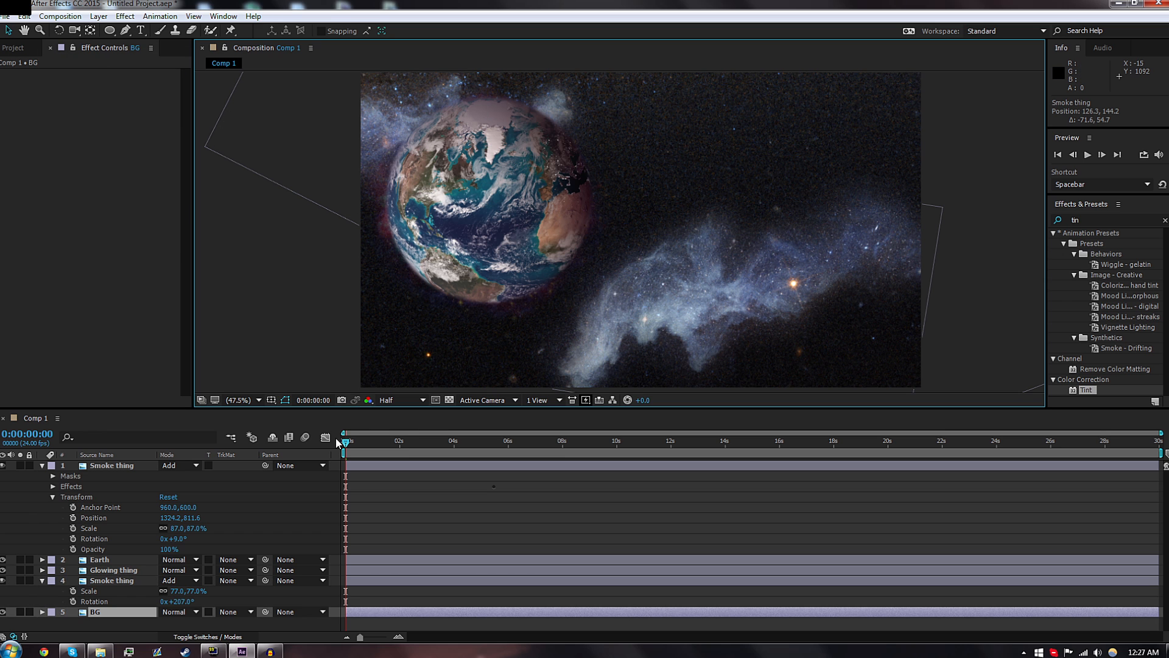
pyautogui.moveTo(350, 449); pyautogui.dragTo(488, 442)
pyautogui.moveTo(412, 449); pyautogui.dragTo(302, 453)
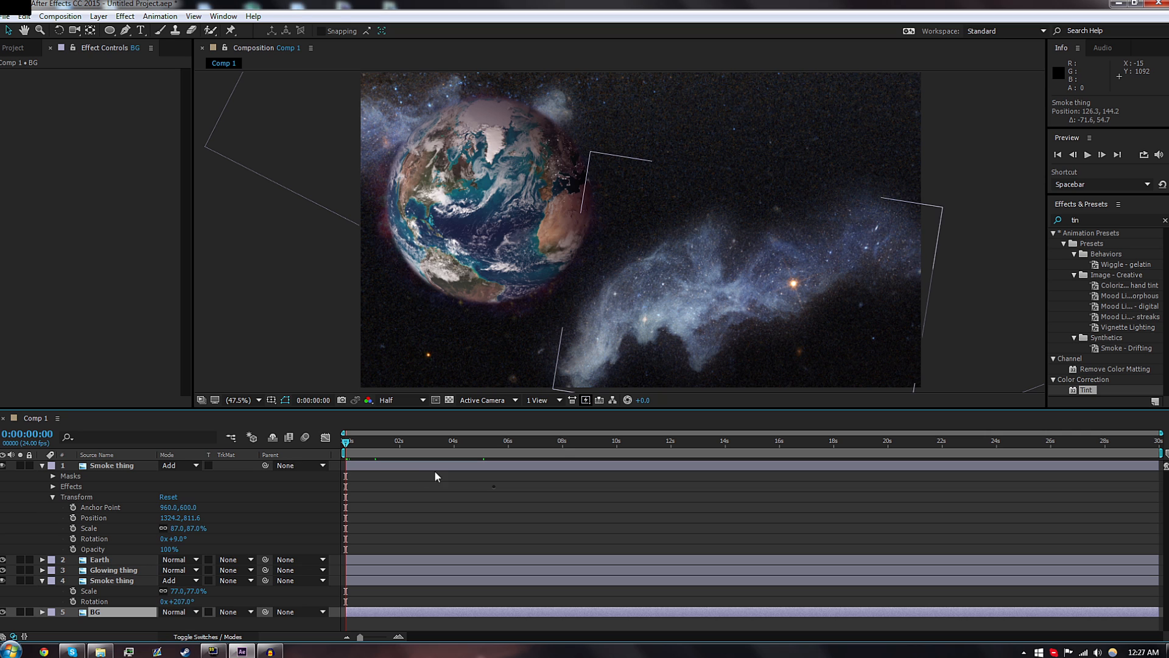
pyautogui.click(42, 465)
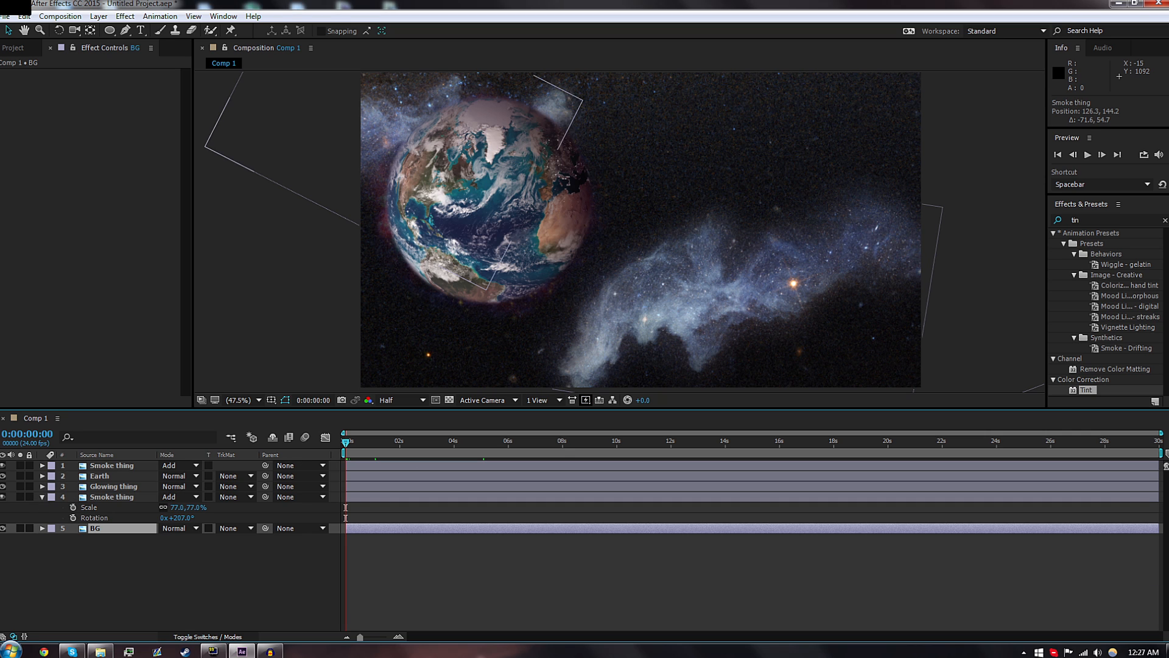
pyautogui.click(42, 497)
pyautogui.click(126, 562)
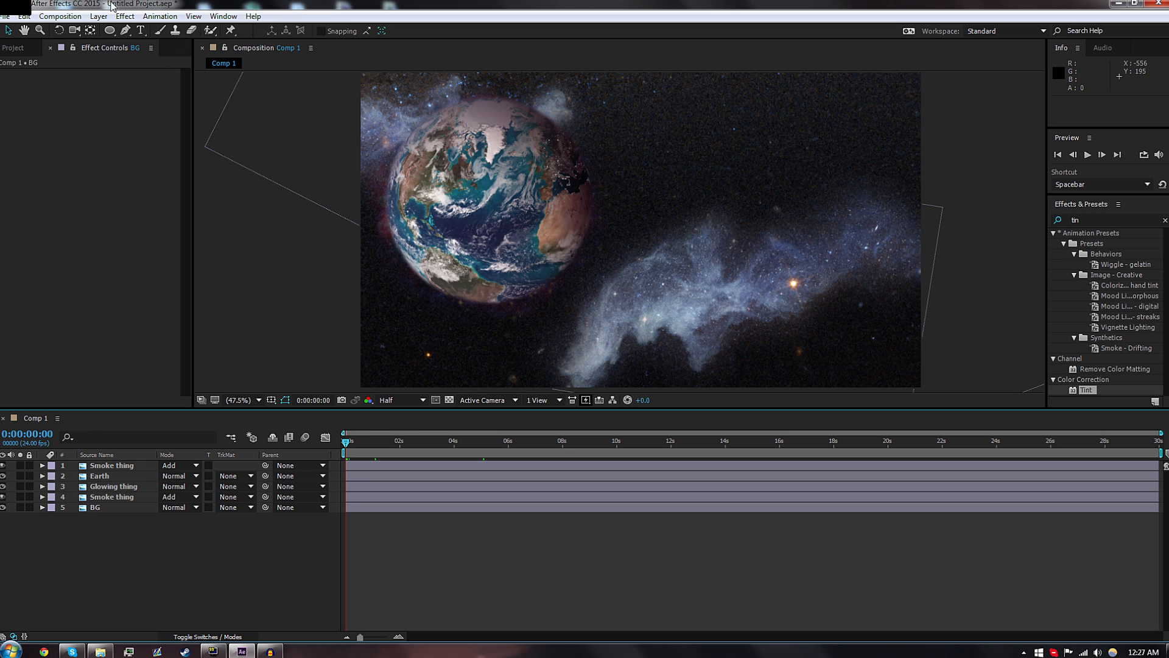
# Move the rear Smoke thing cloud to about 320, 264 so it peeks out on both sides of the Earth.
pyautogui.moveTo(395, 128); pyautogui.dragTo(414, 171)
pyautogui.hotkey('ctrl', 'z')
pyautogui.click(104, 465)
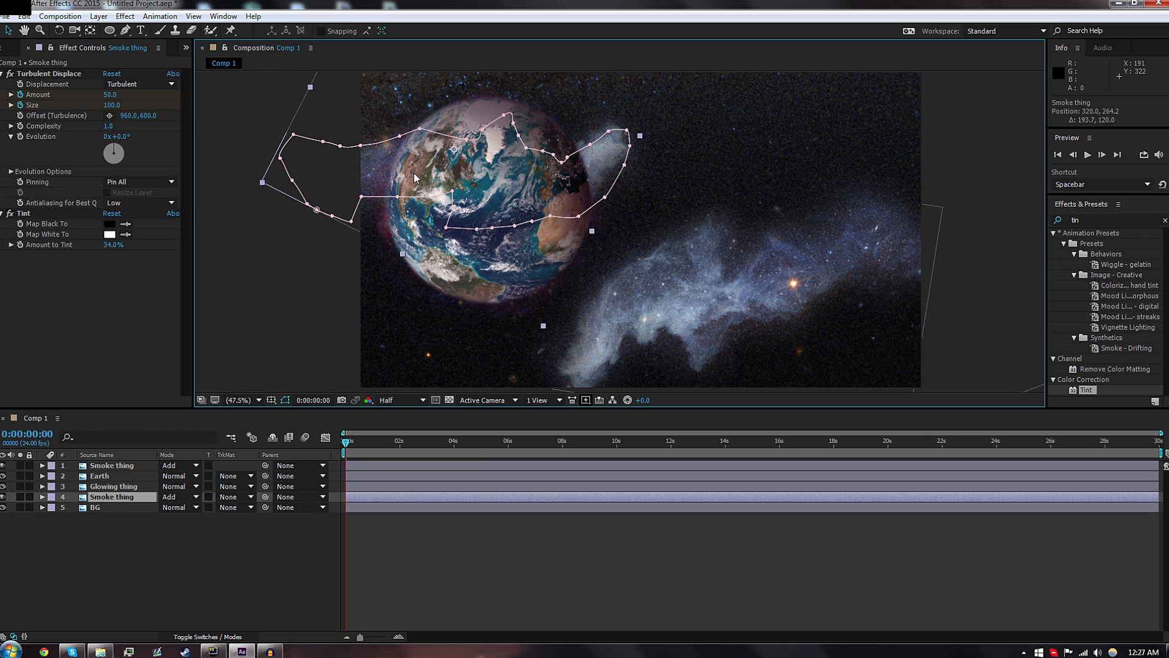
pyautogui.click(208, 568)
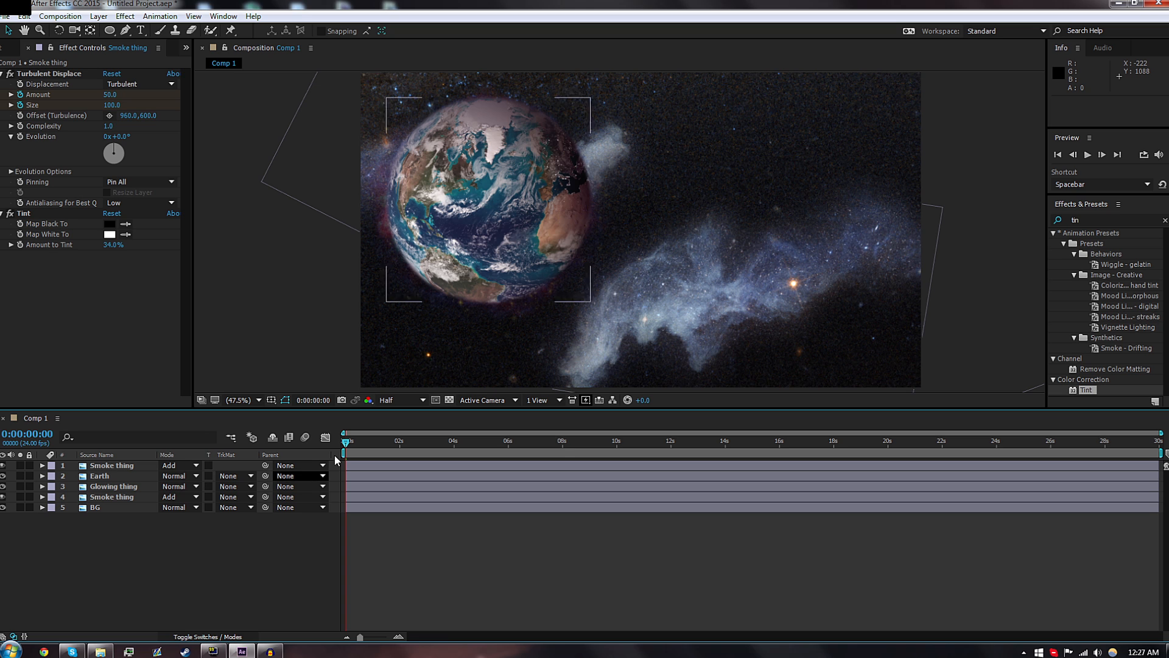
# Try changing the opacity of the front Smoke thing layer.
pyautogui.click(112, 465)
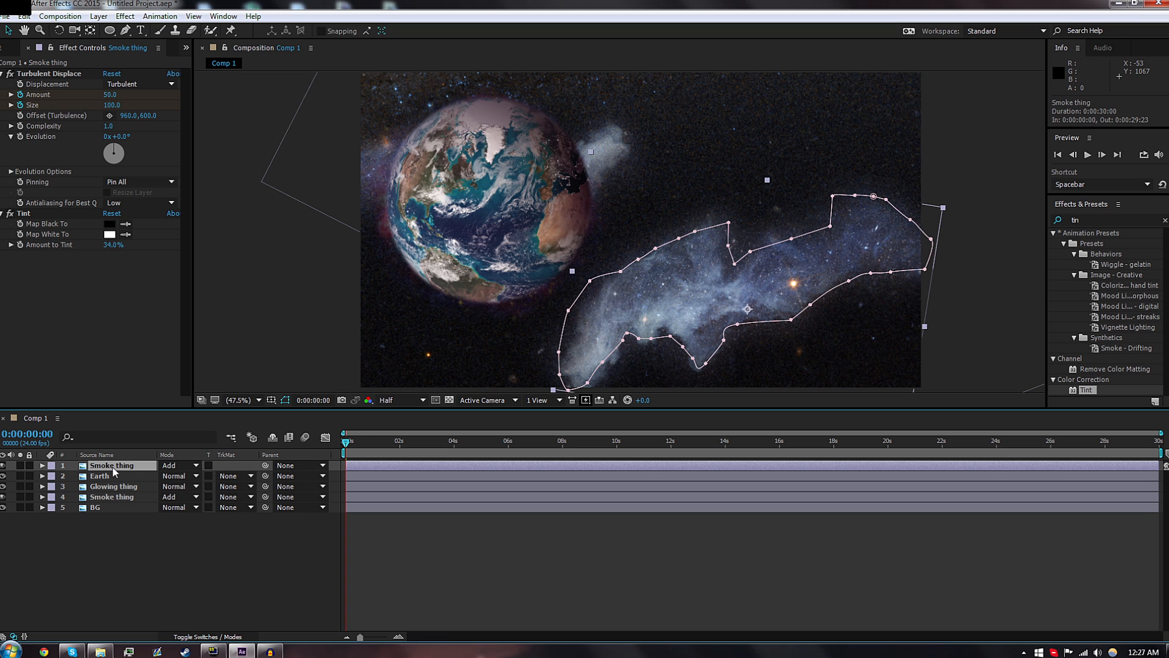
pyautogui.press('t')
pyautogui.moveTo(168, 475)
pyautogui.mouseDown()
pyautogui.moveTo(148, 480)
pyautogui.moveTo(189, 475)
pyautogui.moveTo(113, 465)
pyautogui.moveTo(185, 475)
pyautogui.mouseUp()
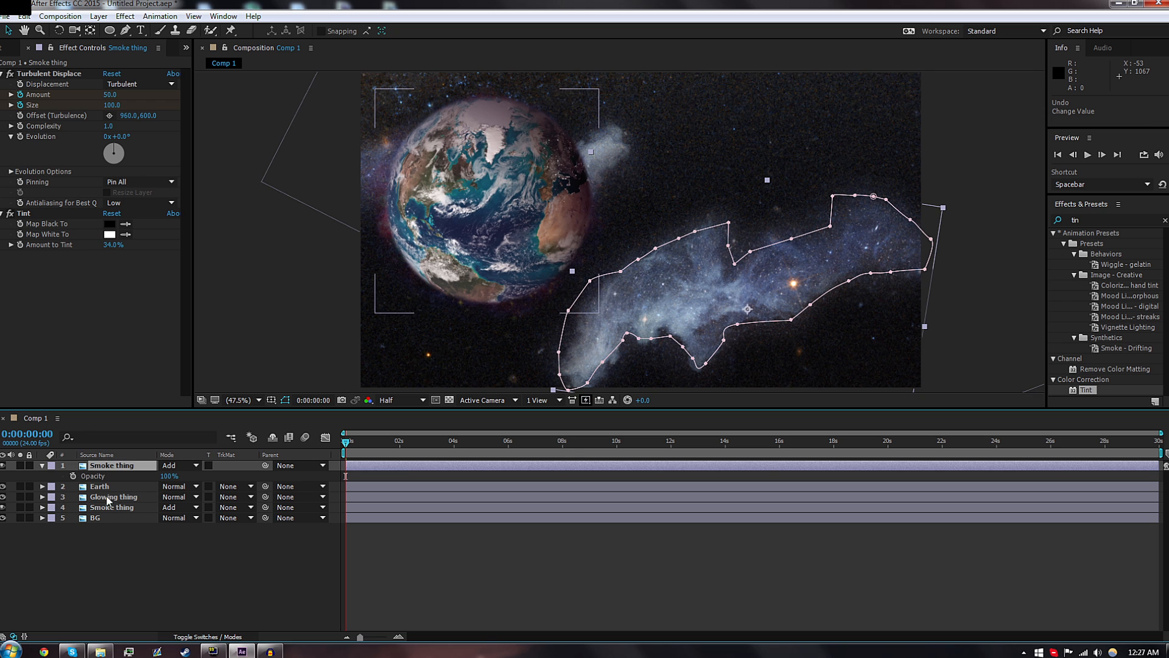
# Set the opacity of the rear Smoke thing layer above BG to 67%.
pyautogui.click(101, 508)
pyautogui.press('t')
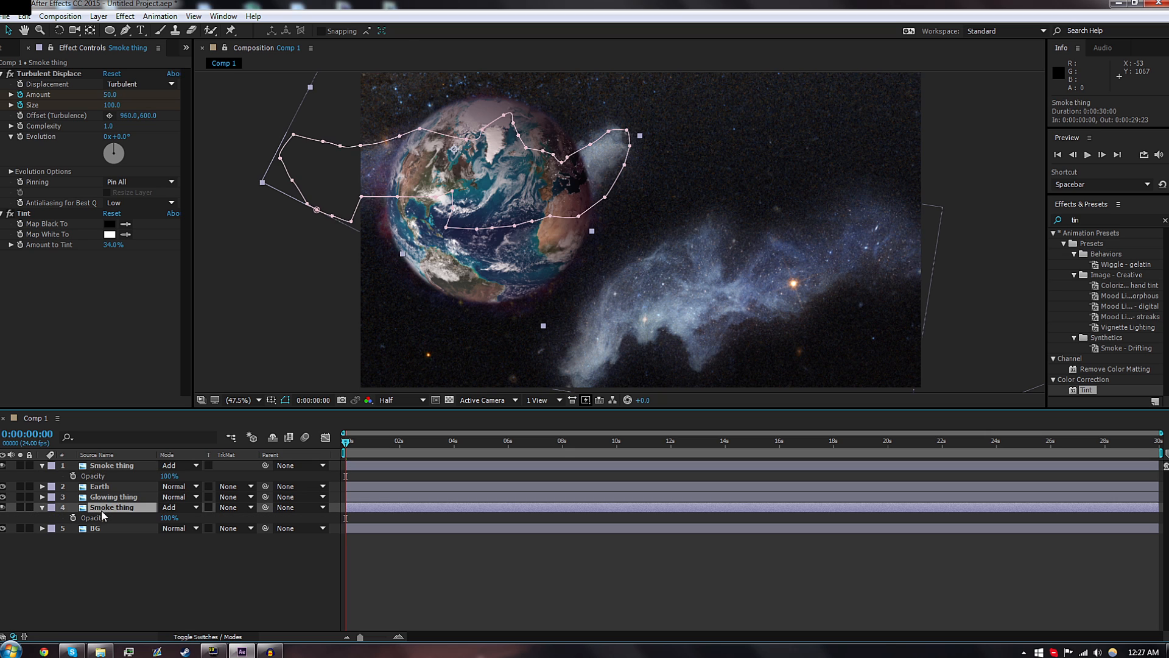
pyautogui.moveTo(169, 518); pyautogui.dragTo(140, 517)
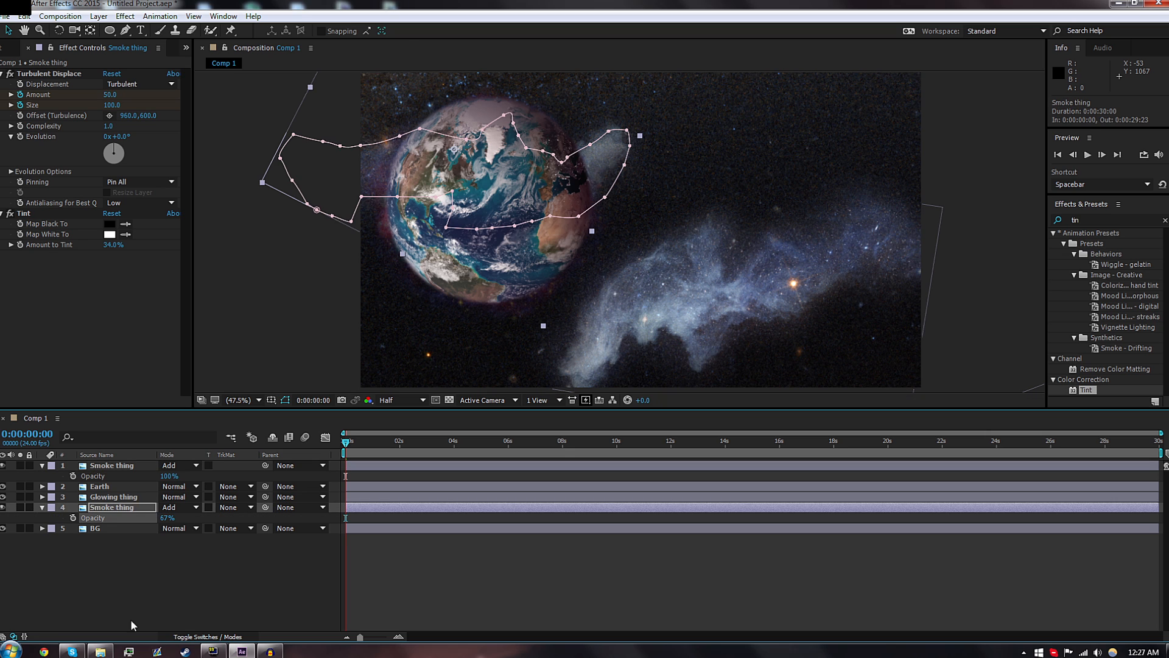
pyautogui.click(183, 544)
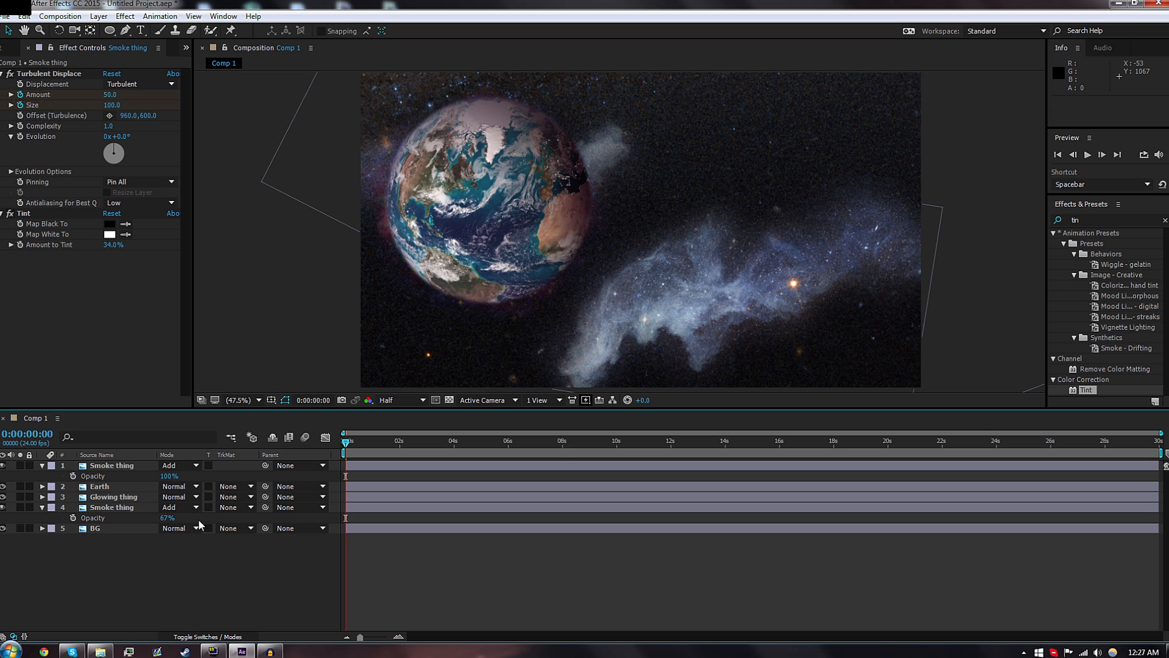
# Add a white spot light named Light 1 with 100% intensity, 90° cone angle and 50% cone feather.
pyautogui.click(105, 18)
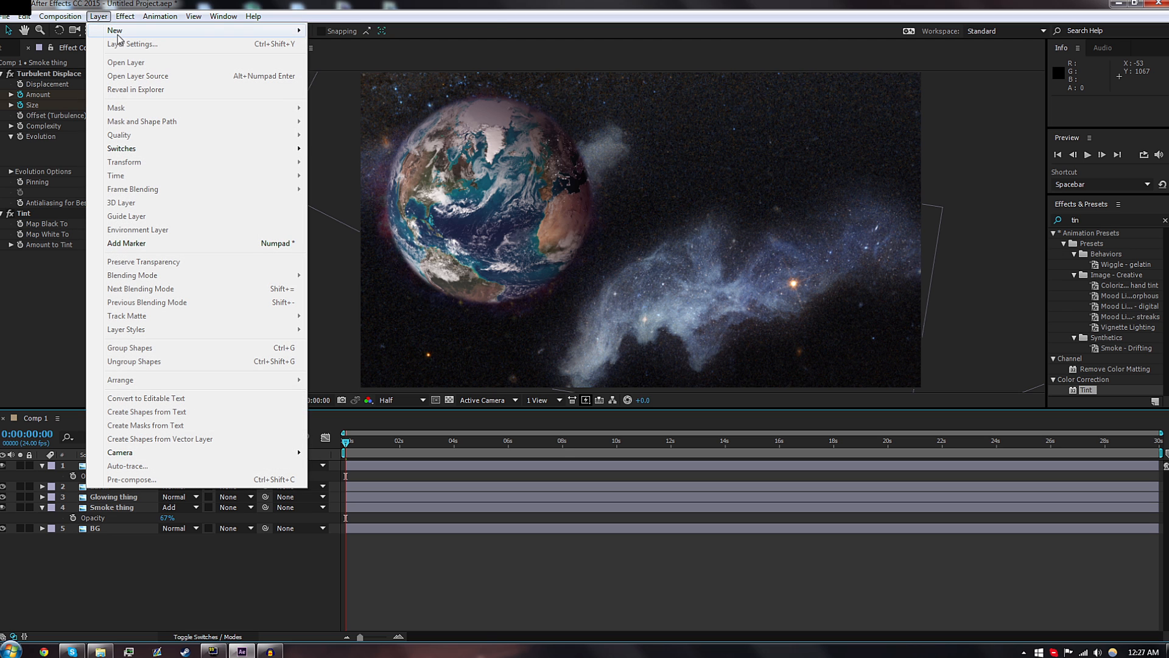
pyautogui.moveTo(182, 31)
pyautogui.click(341, 57)
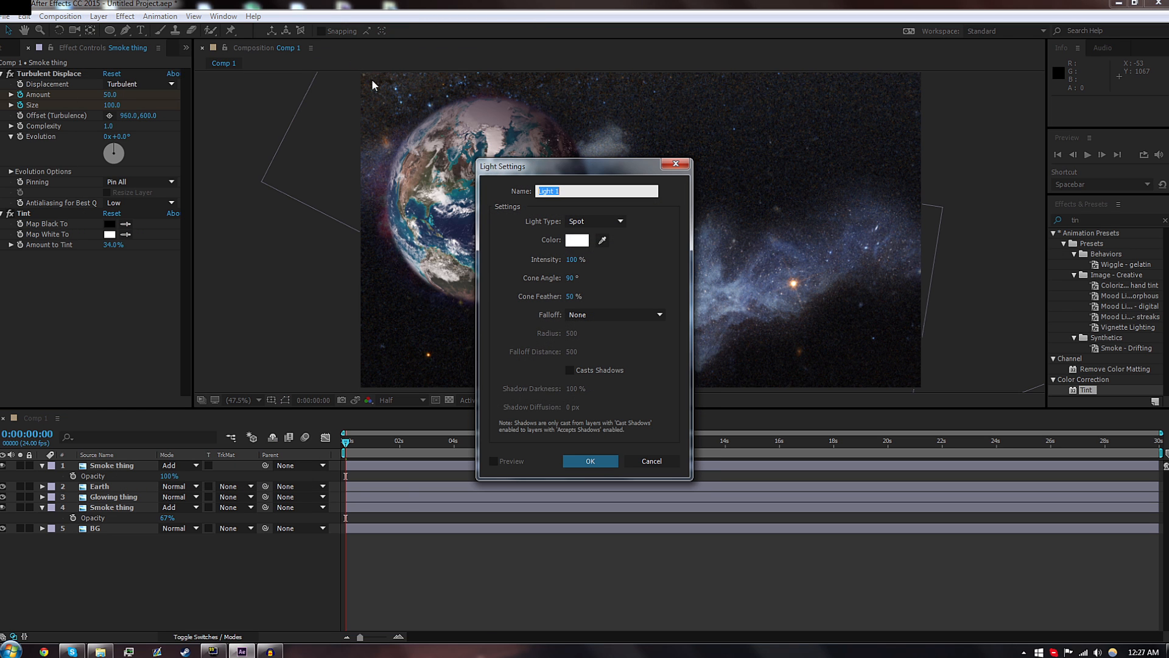
pyautogui.click(575, 463)
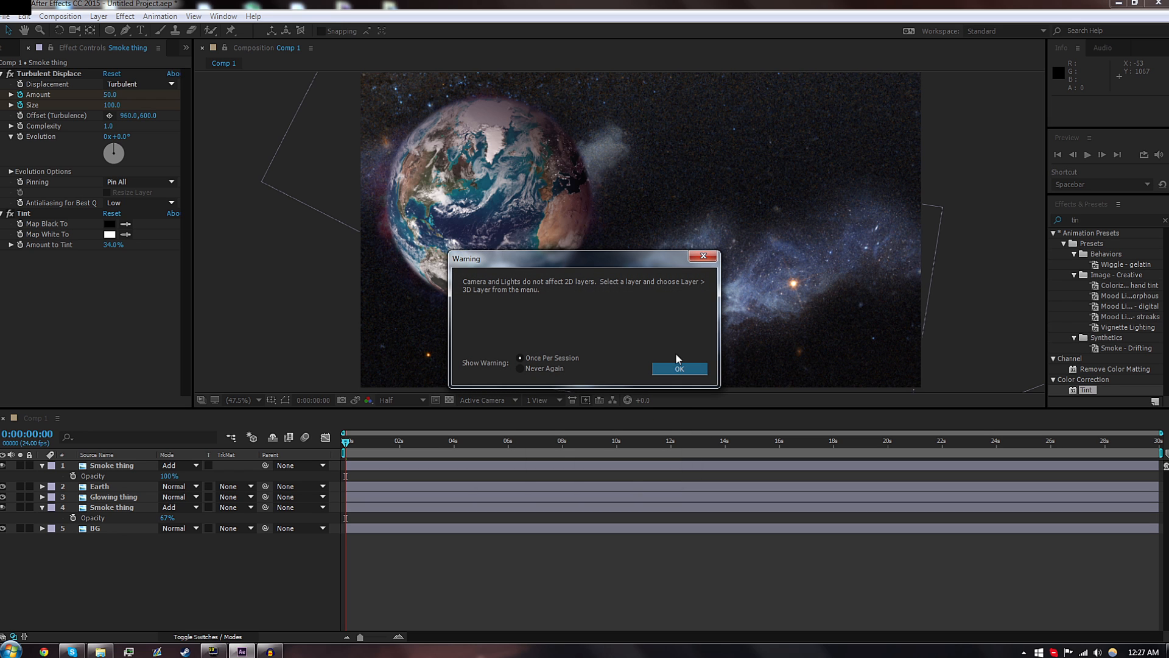
pyautogui.click(678, 367)
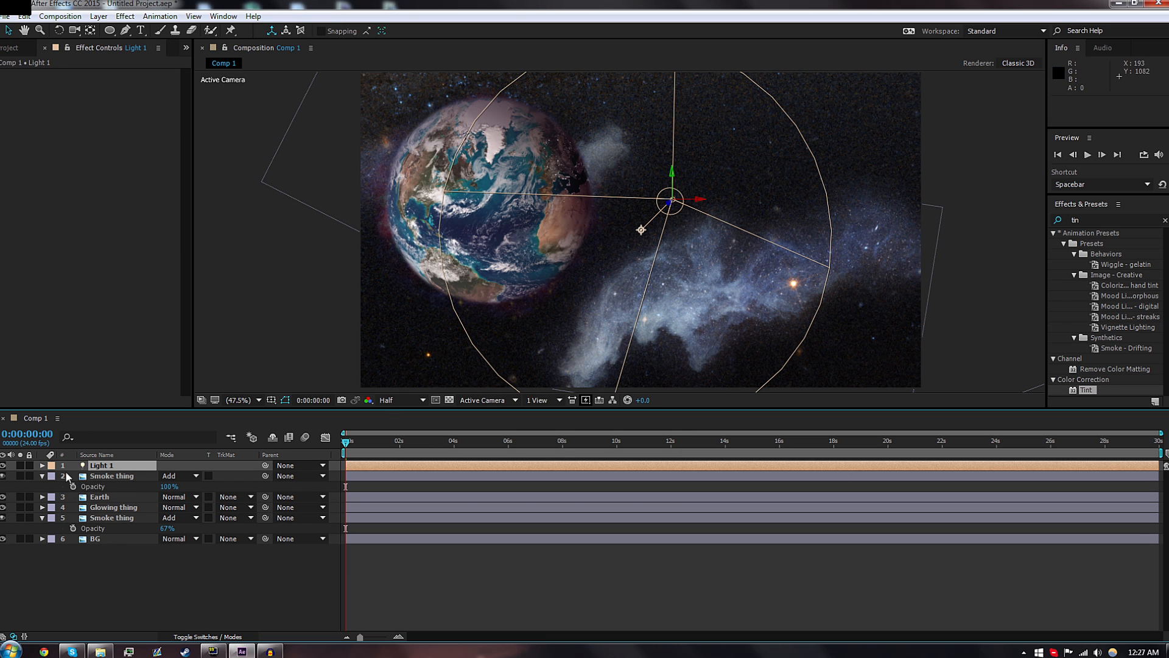
# Rotate Light 1 to 30° on X, 81° on Y and 96° on Z.
pyautogui.click(42, 465)
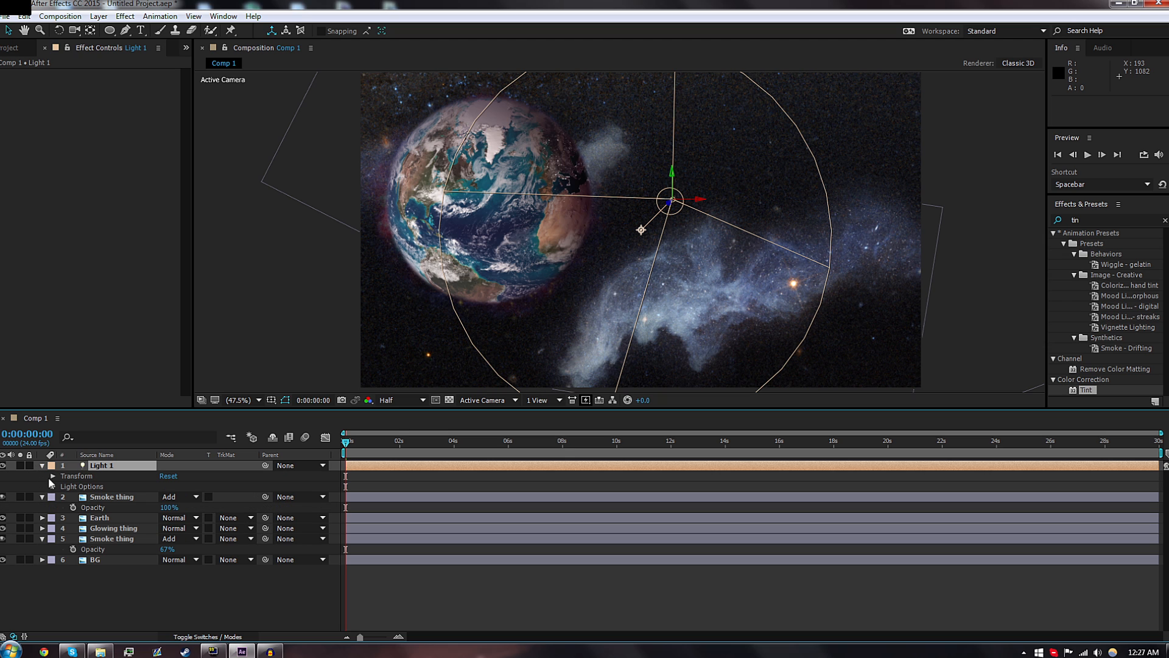
pyautogui.click(52, 475)
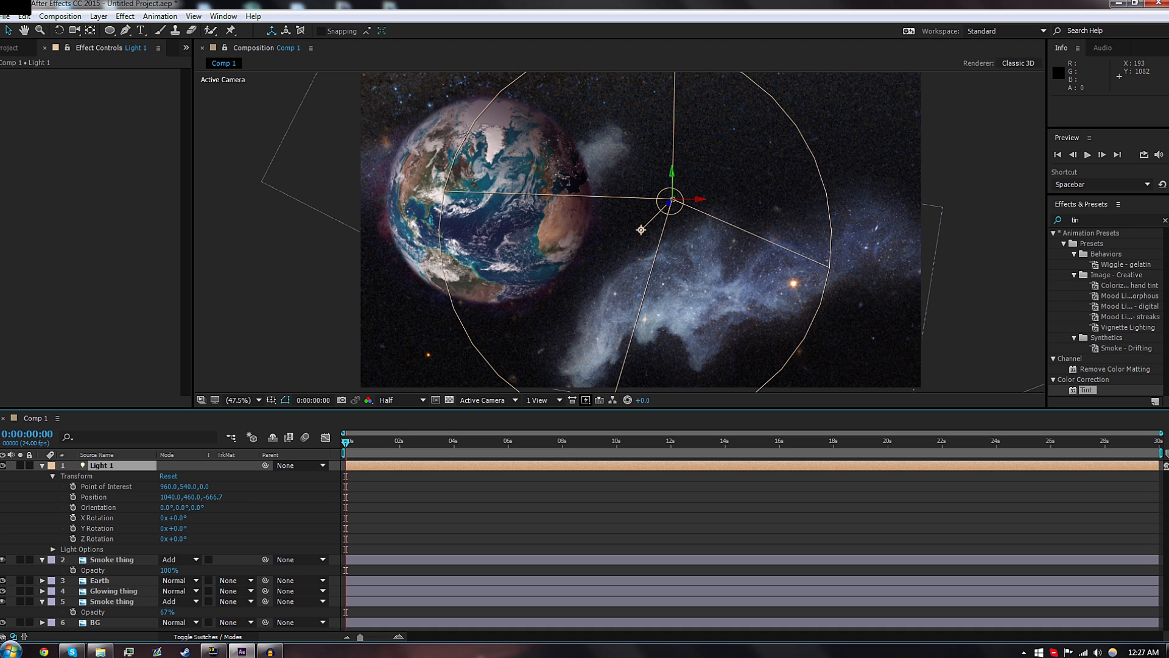
pyautogui.moveTo(176, 527)
pyautogui.mouseDown()
pyautogui.moveTo(226, 525)
pyautogui.moveTo(182, 517)
pyautogui.moveTo(228, 534)
pyautogui.moveTo(189, 517)
pyautogui.mouseUp()
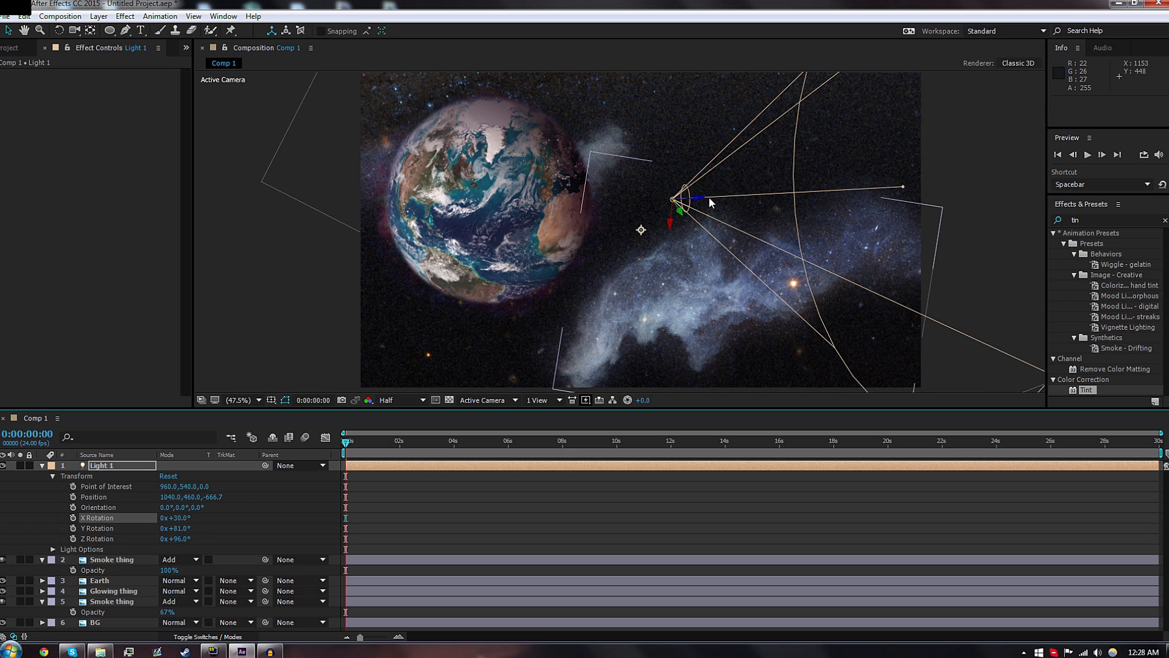
# Move Light 1 outside the frame beside the Earth to about -524, 560, -1090, check its visibility and collapse its properties.
pyautogui.moveTo(673, 199); pyautogui.dragTo(271, 220)
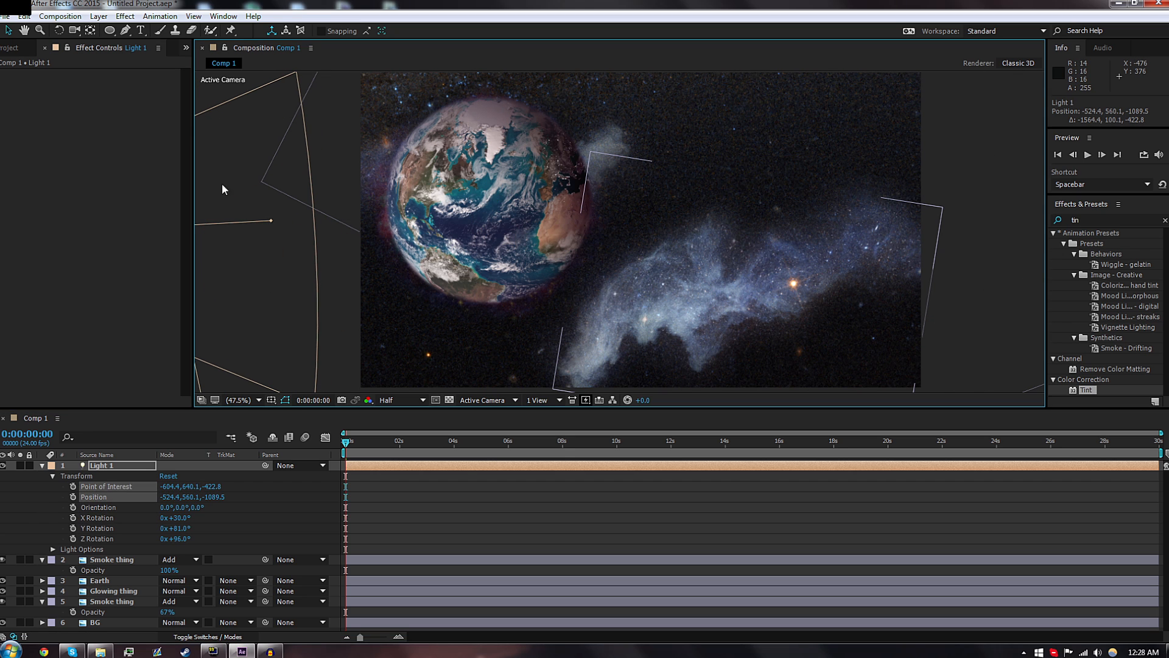
pyautogui.click(119, 474)
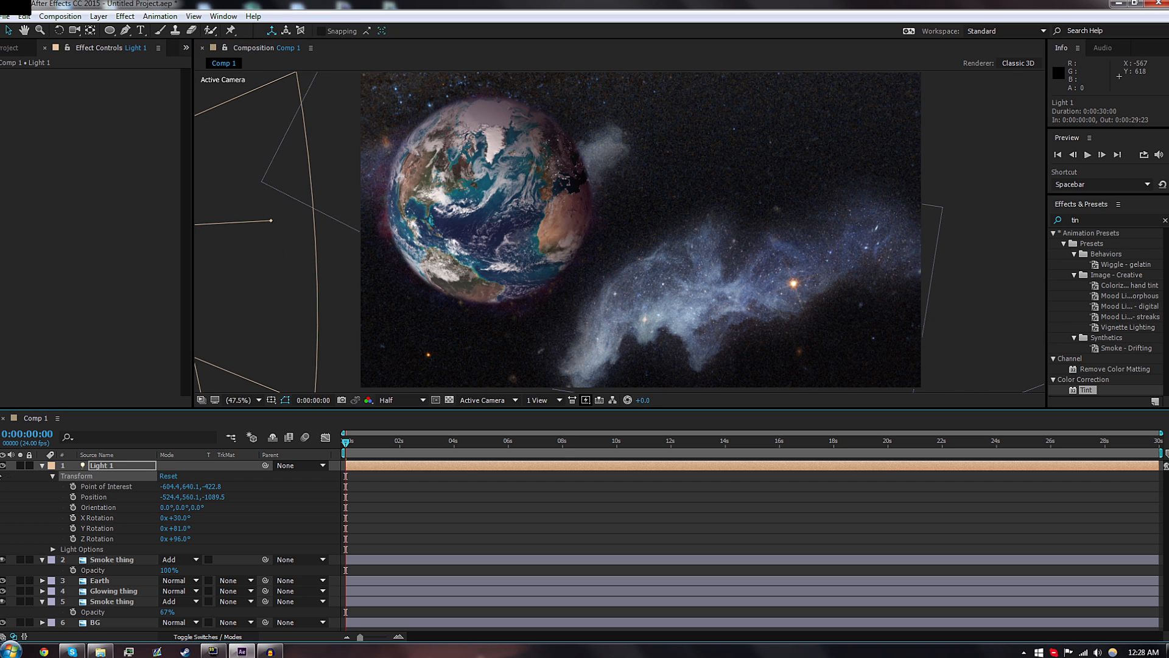
pyautogui.click(3, 465)
pyautogui.click(3, 466)
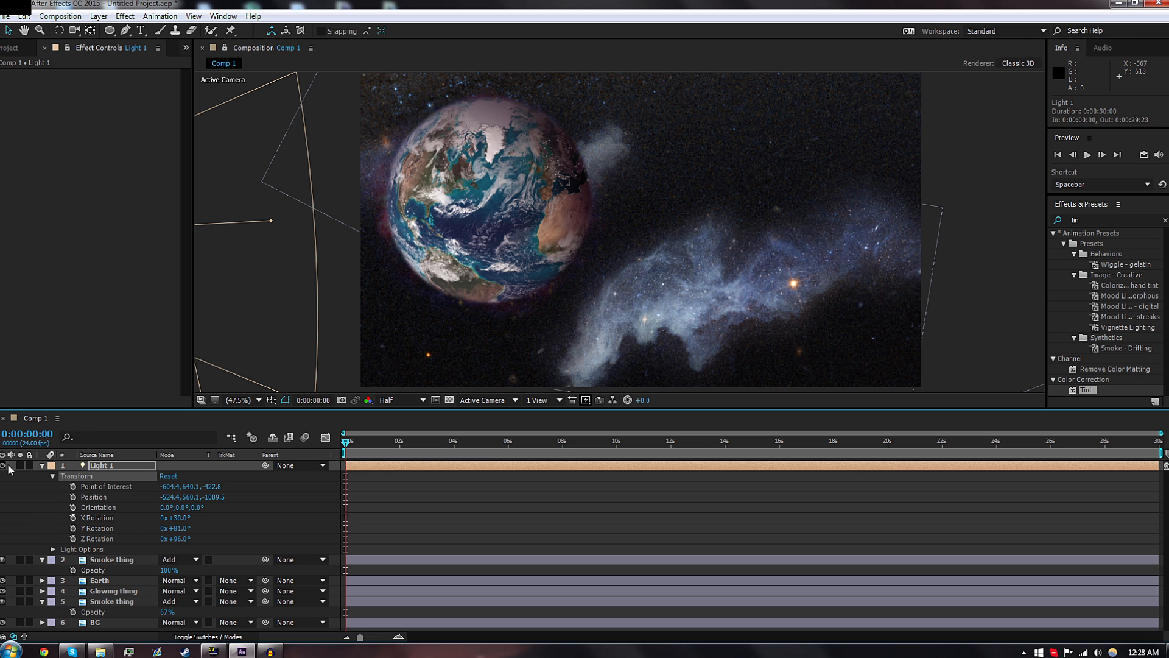
pyautogui.click(42, 465)
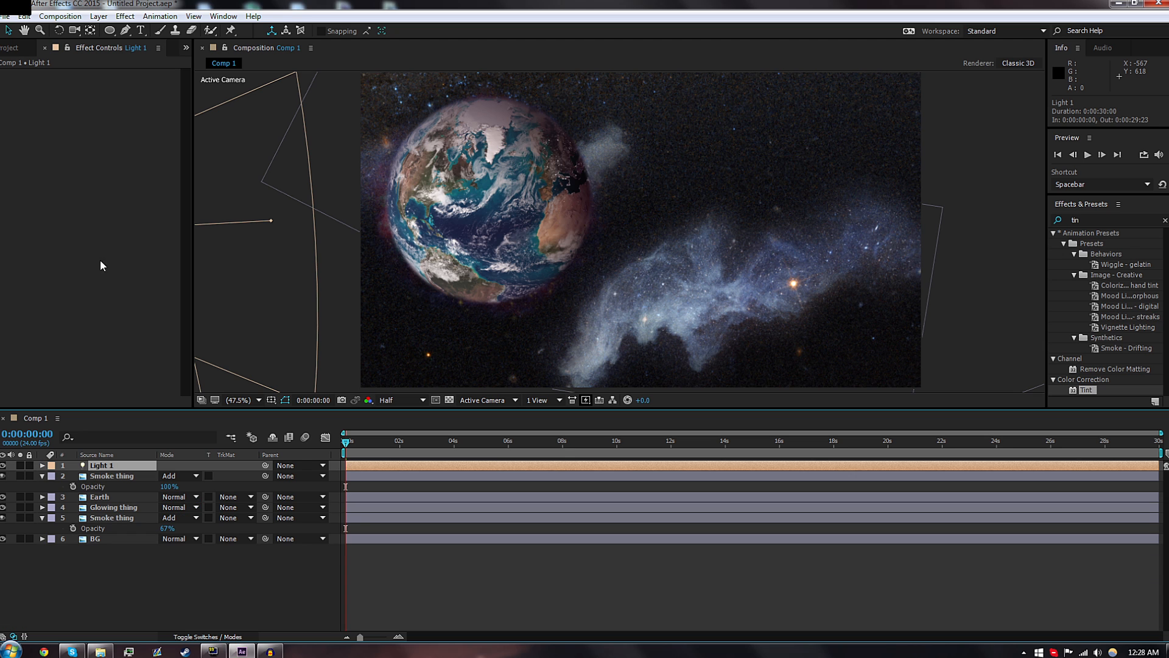
# Add a two-node 50mm camera named Camera 1 and place it below Light 1 in the layer stack.
pyautogui.click(99, 17)
pyautogui.moveTo(114, 31)
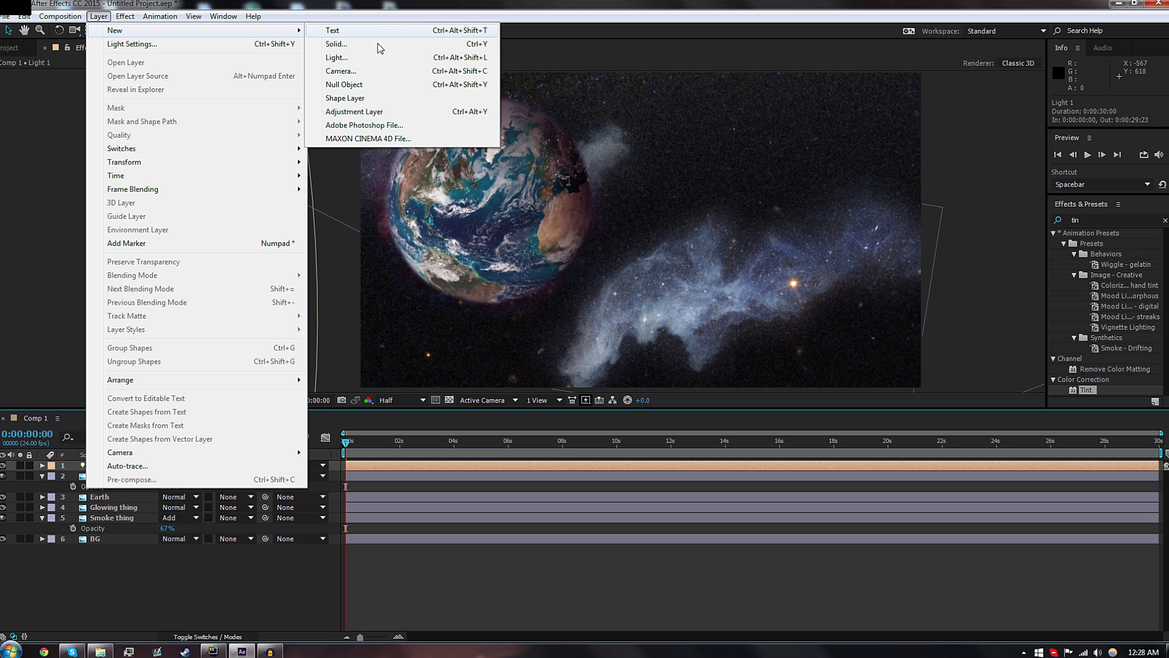
pyautogui.click(356, 74)
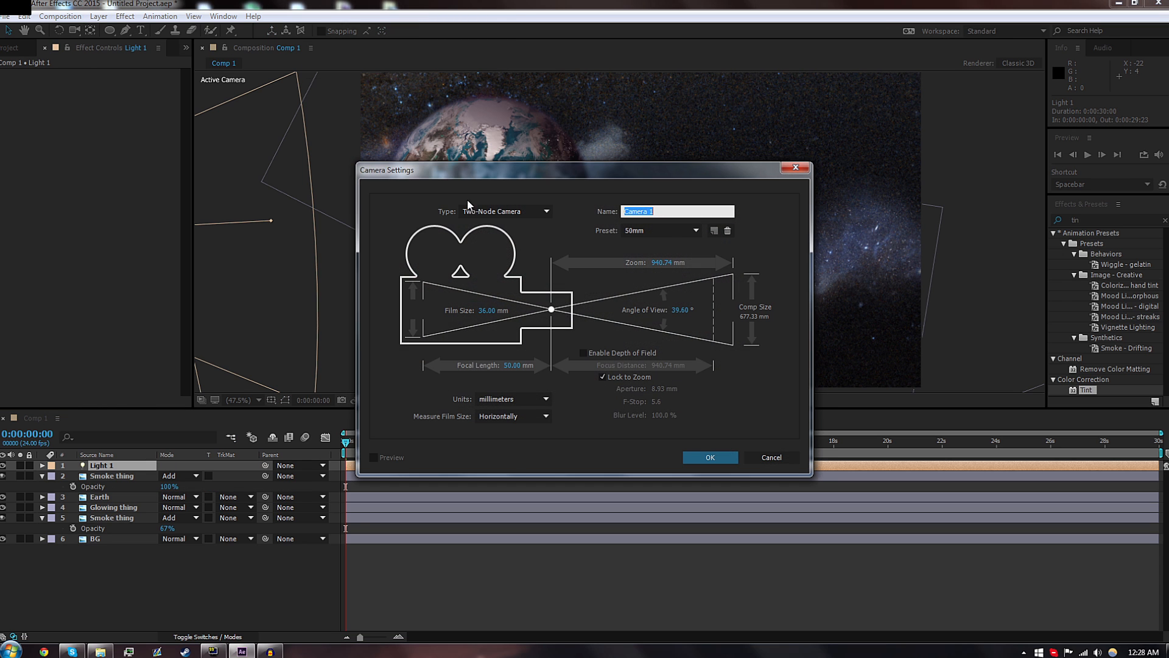
pyautogui.click(695, 456)
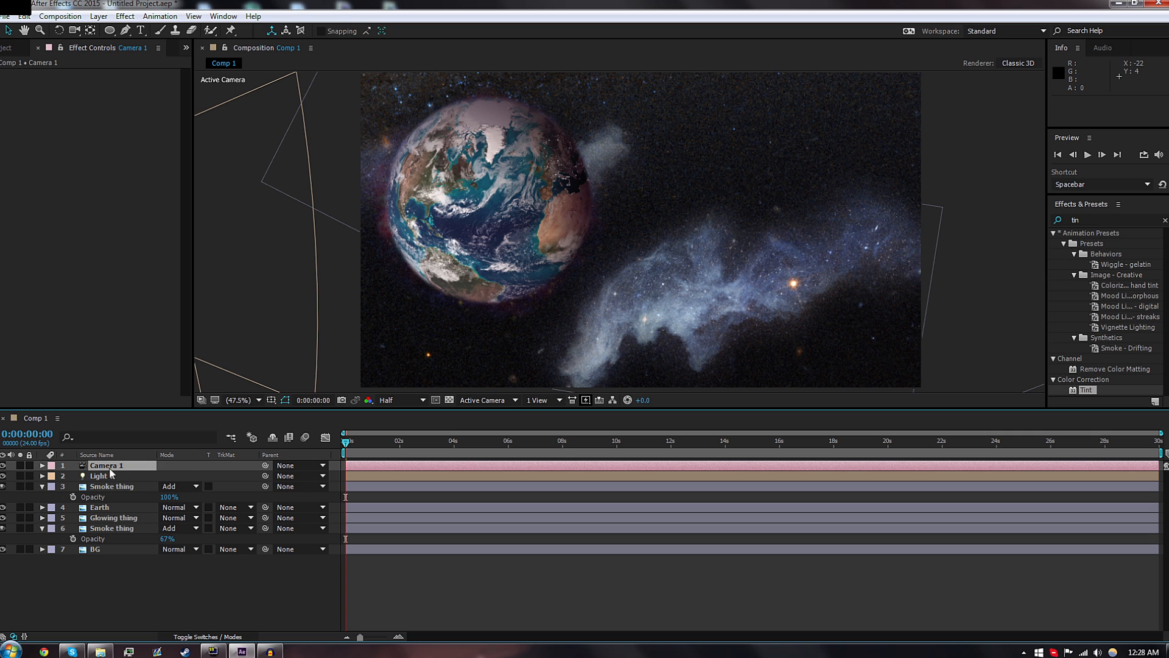
pyautogui.moveTo(108, 466); pyautogui.dragTo(105, 482)
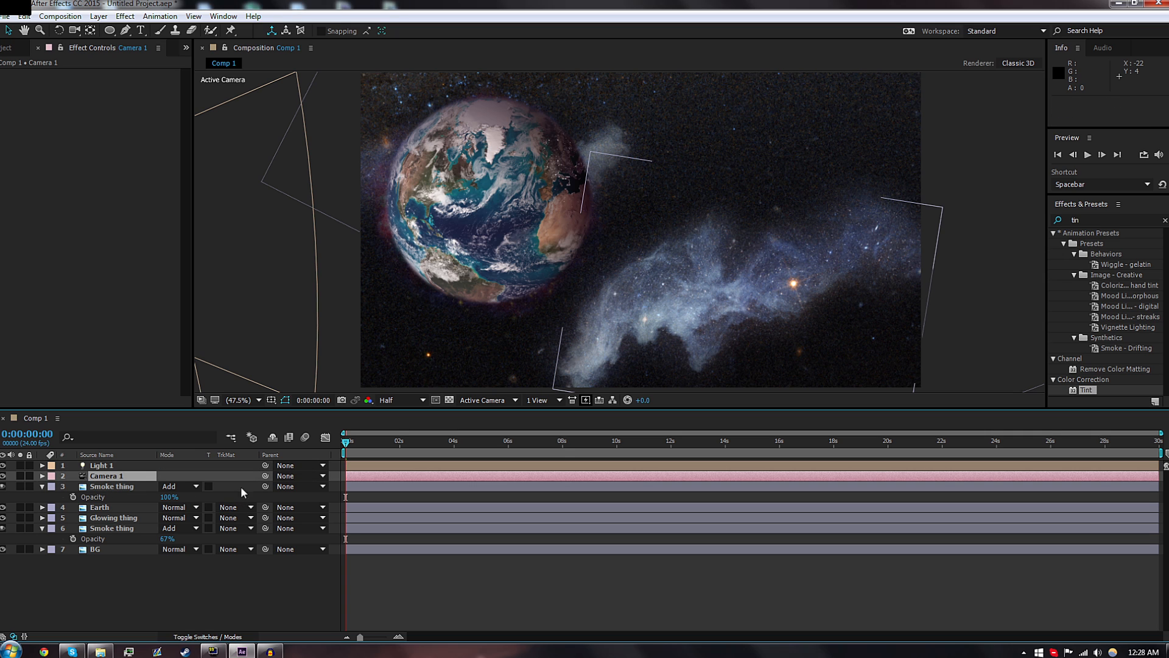
# Turn both Smoke thing layers, Earth, Glowing thing and BG into 3D layers.
pyautogui.click(187, 638)
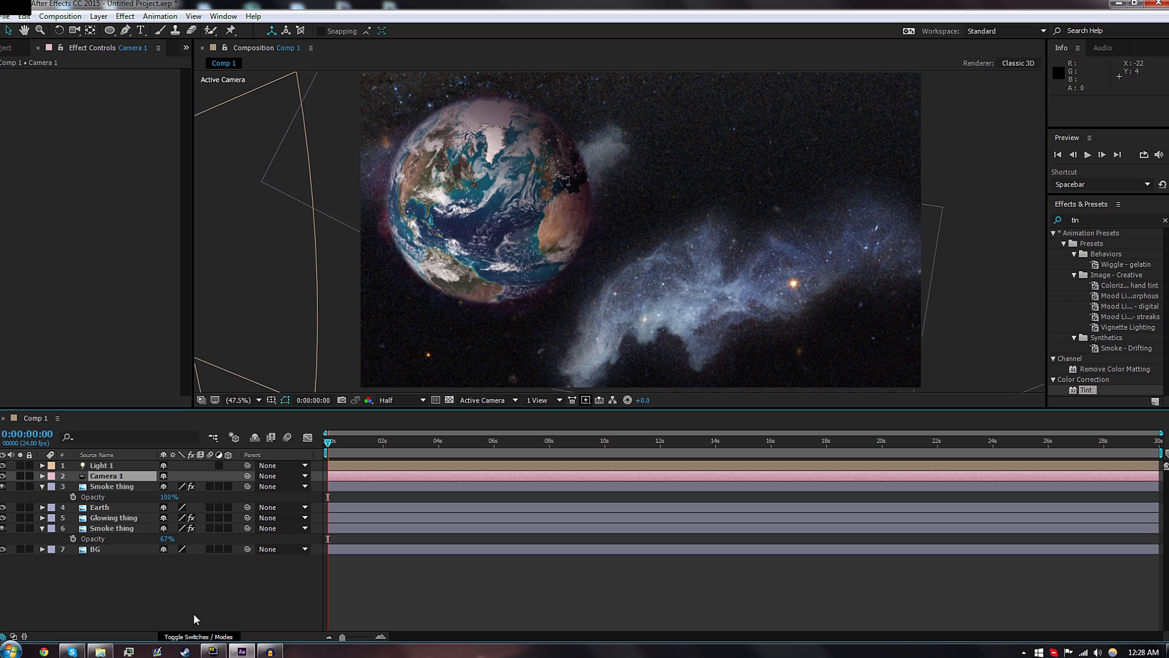
pyautogui.click(228, 486)
pyautogui.click(228, 549)
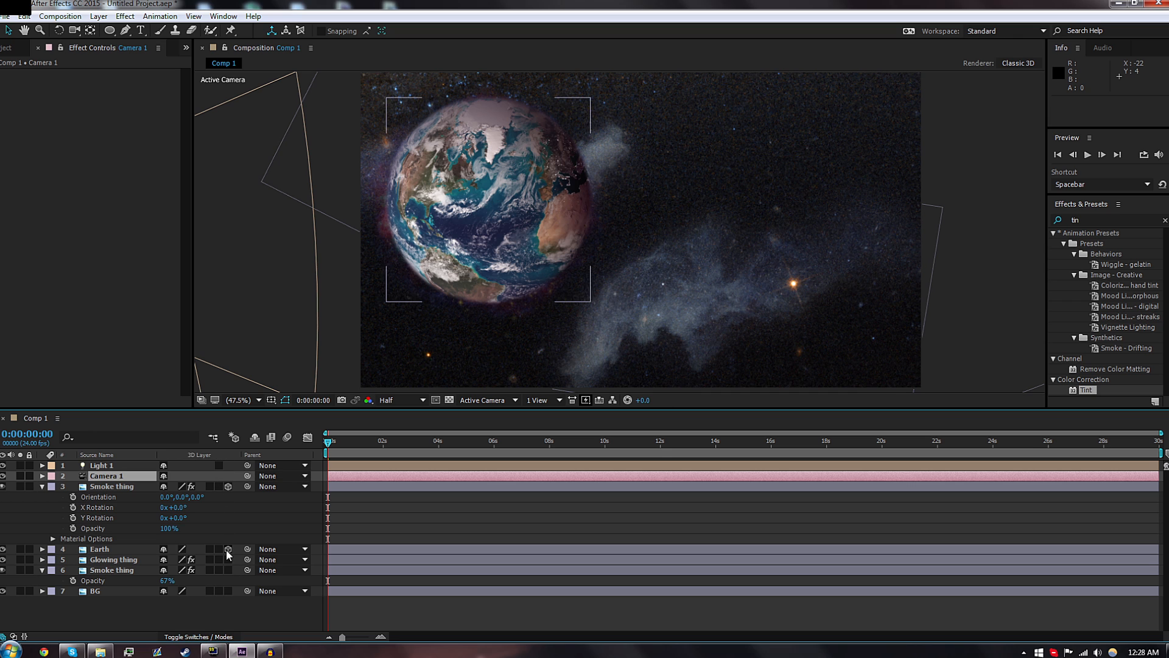
pyautogui.click(227, 559)
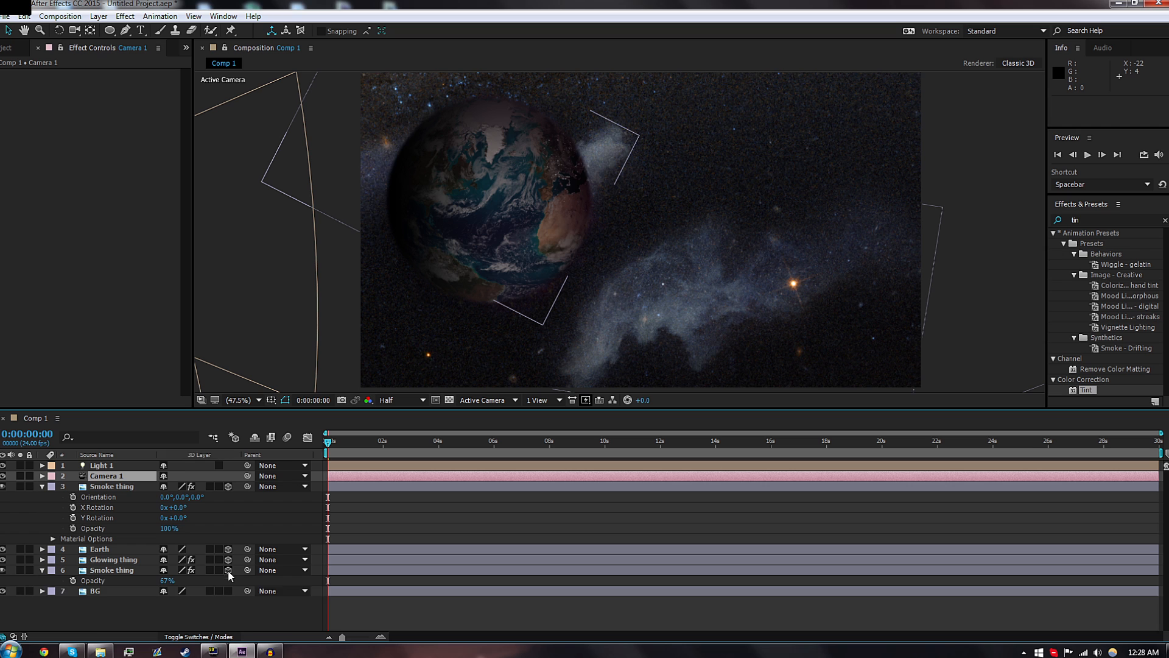
pyautogui.click(227, 570)
pyautogui.click(228, 624)
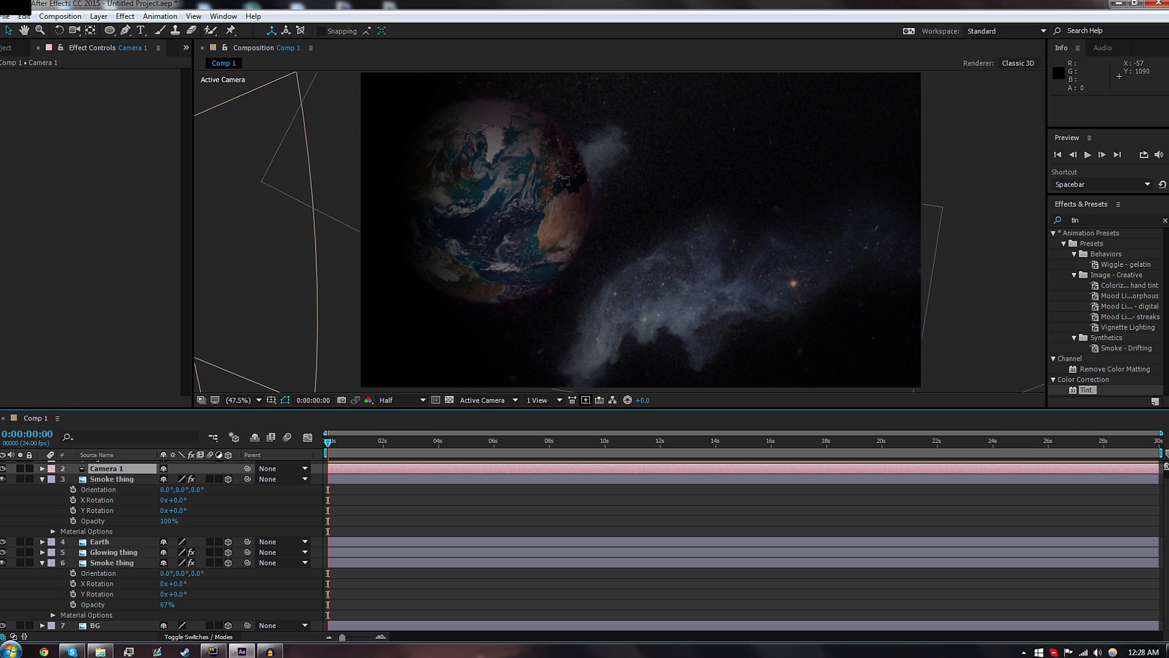
# Set Light 1's X Rotation to -62° and move the light up to about -396.5, 21.5, -1353.9.
pyautogui.scroll(1, 67, 473)
pyautogui.click(97, 465)
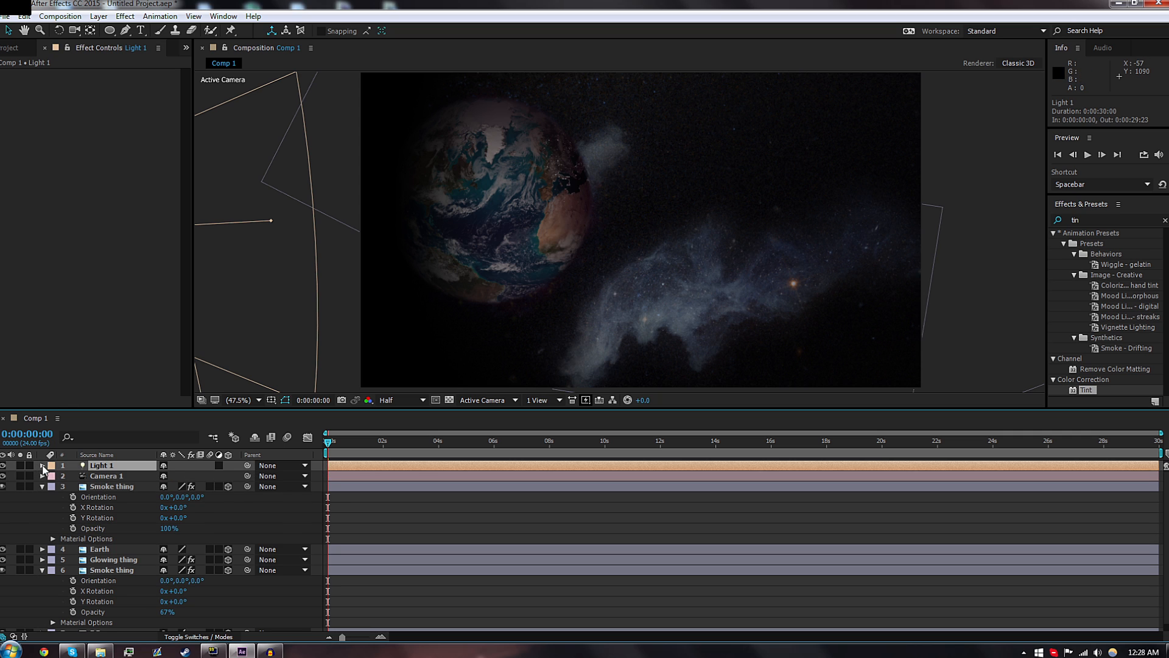
pyautogui.click(42, 465)
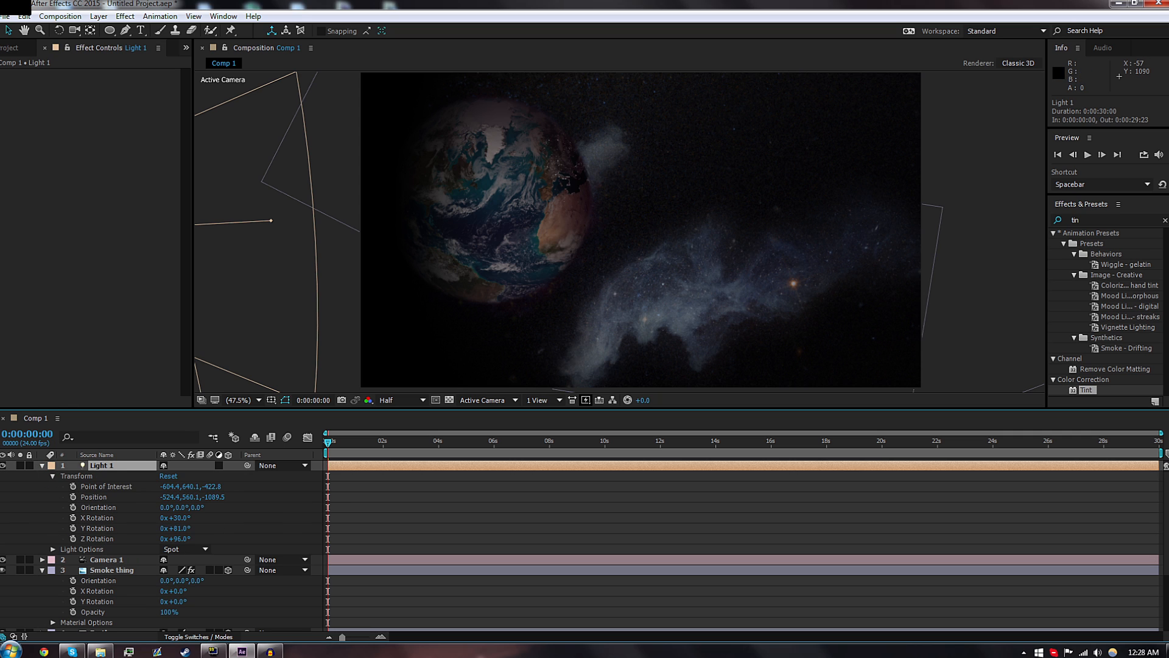
pyautogui.moveTo(175, 517); pyautogui.dragTo(120, 517)
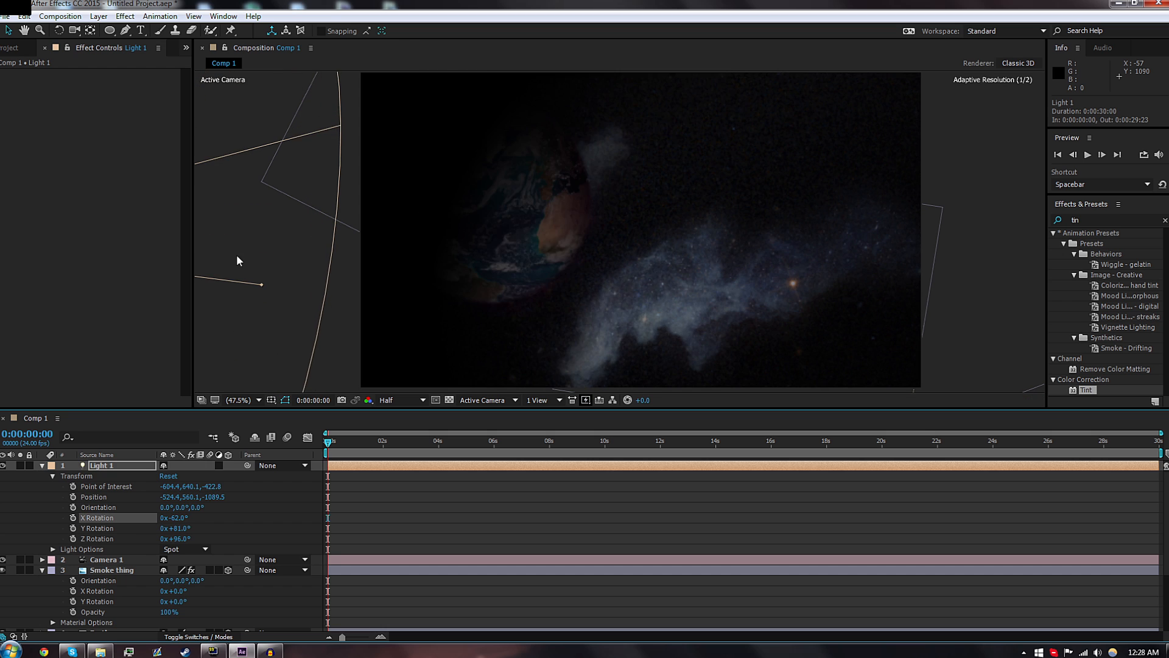
pyautogui.scroll(-4, 240, 256)
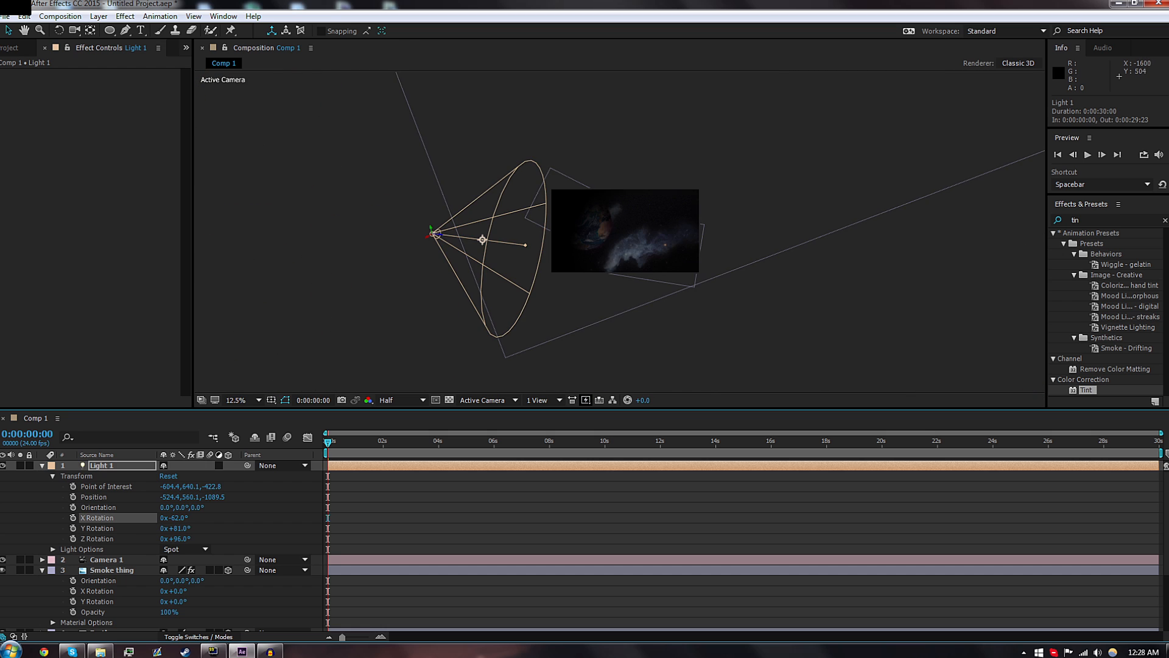
pyautogui.moveTo(479, 240); pyautogui.dragTo(452, 178)
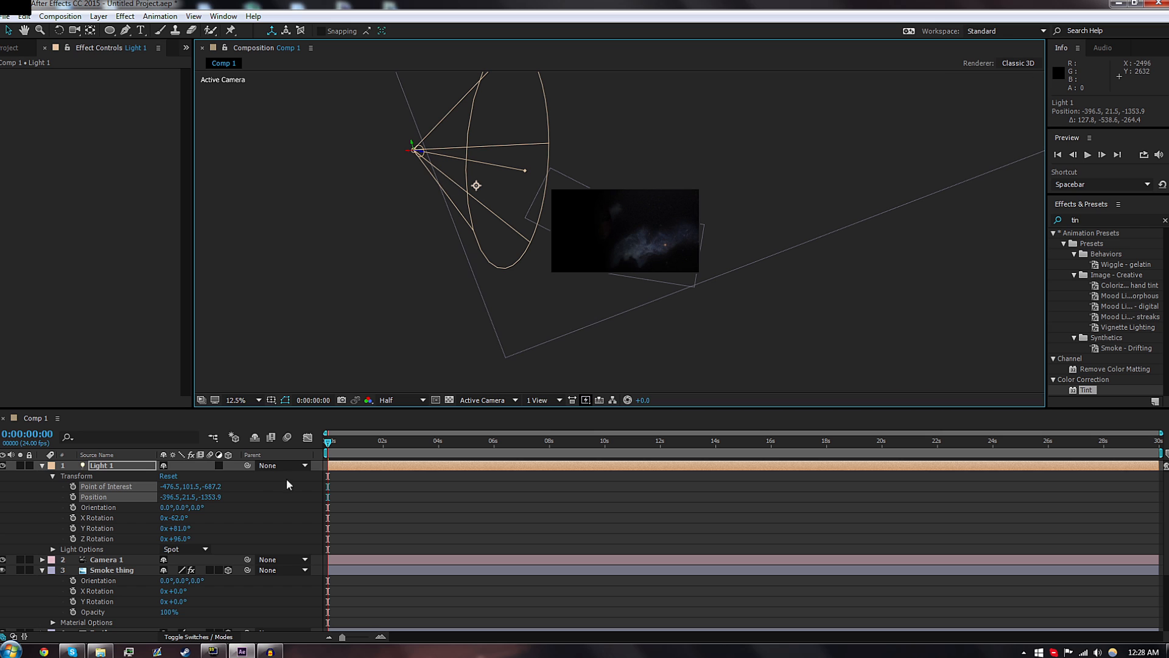
# Rotate Light 1 to -28° on X, 46° on Y and 24° on Z so it illuminates the Earth.
pyautogui.moveTo(190, 529)
pyautogui.mouseDown()
pyautogui.moveTo(134, 538)
pyautogui.moveTo(194, 517)
pyautogui.mouseUp()
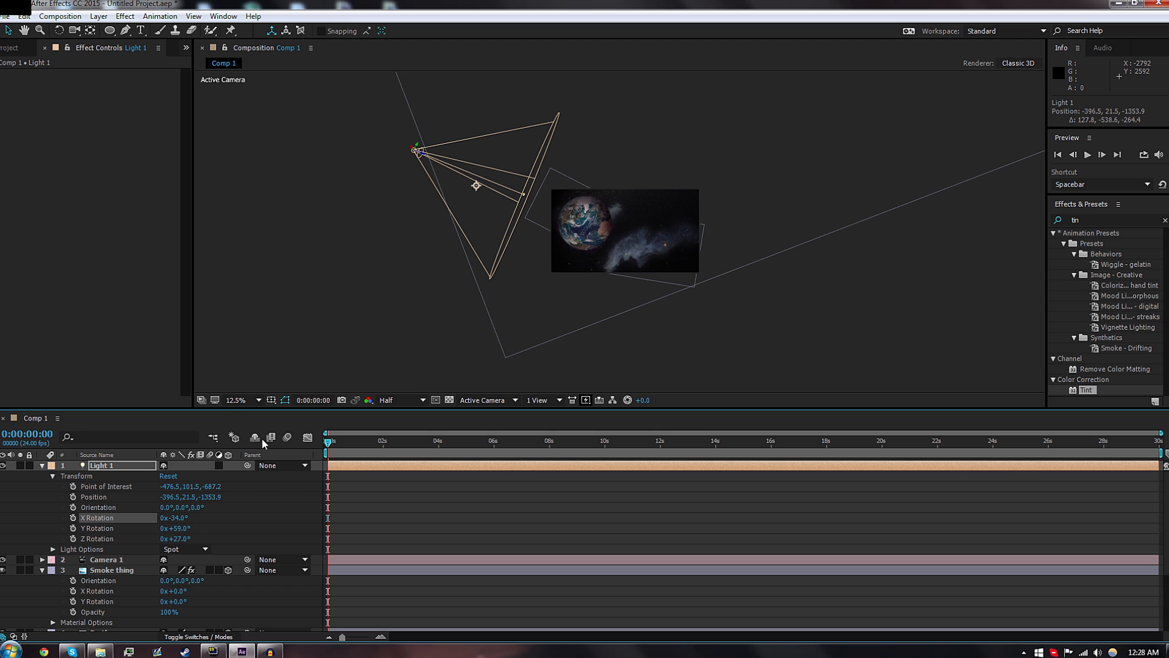
pyautogui.click(232, 400)
pyautogui.click(329, 355)
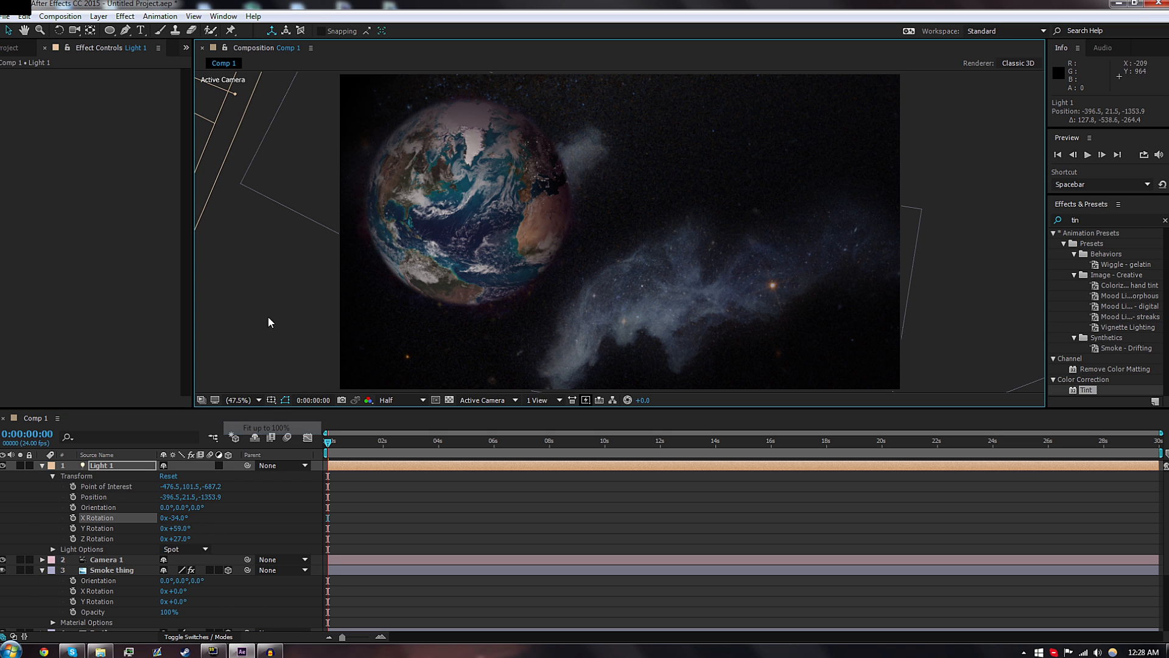
pyautogui.click(241, 302)
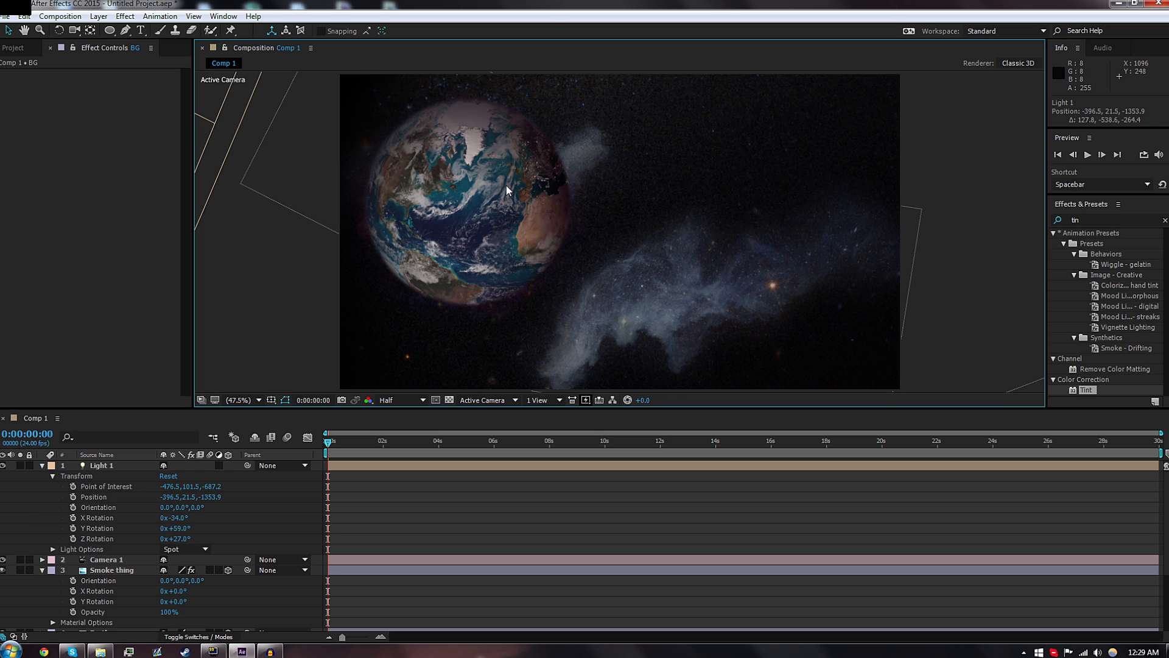
pyautogui.moveTo(176, 528)
pyautogui.mouseDown()
pyautogui.moveTo(167, 527)
pyautogui.moveTo(177, 549)
pyautogui.moveTo(177, 517)
pyautogui.mouseUp()
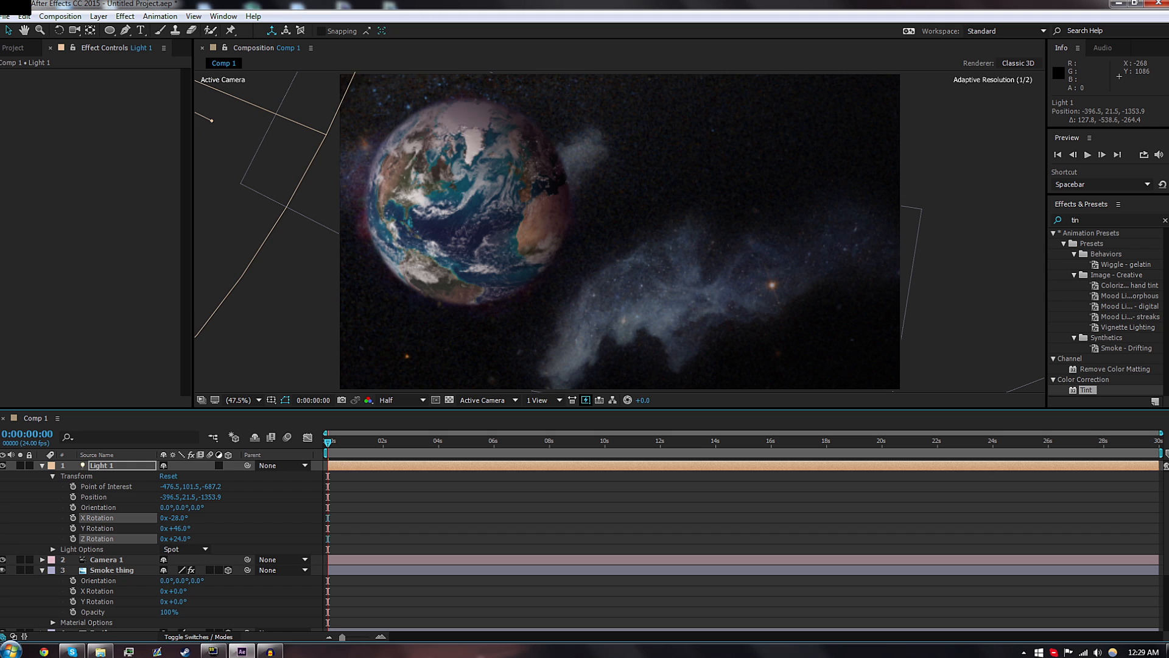
pyautogui.click(239, 523)
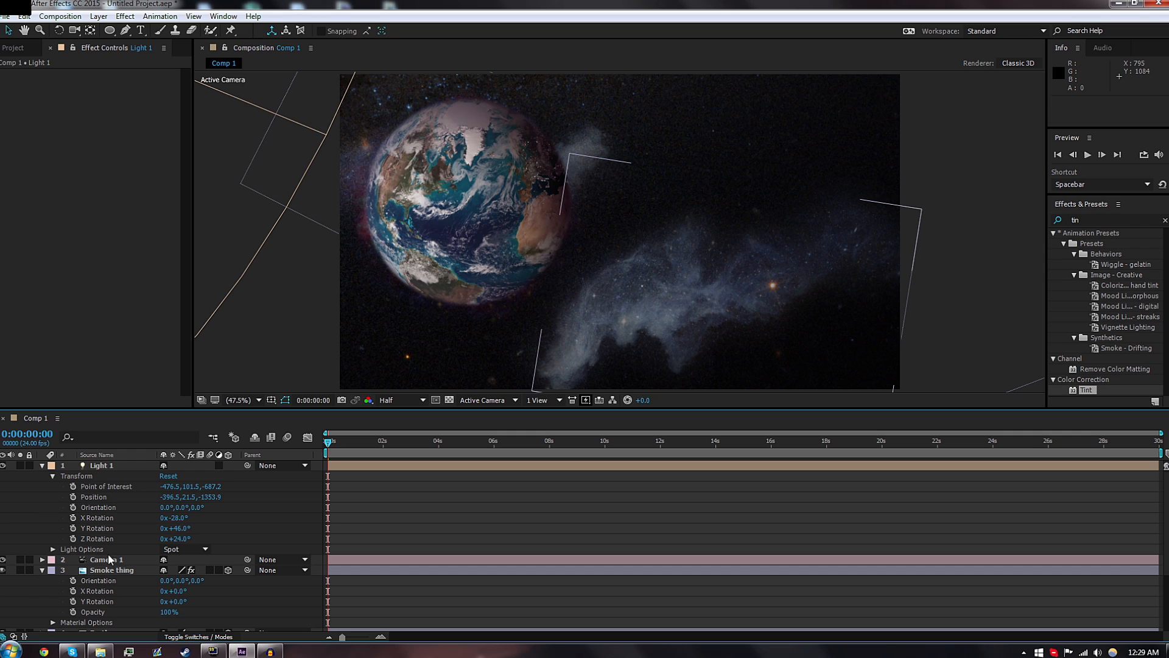
# Lower the opacity of the upper Smoke thing layer to 72%.
pyautogui.click(102, 571)
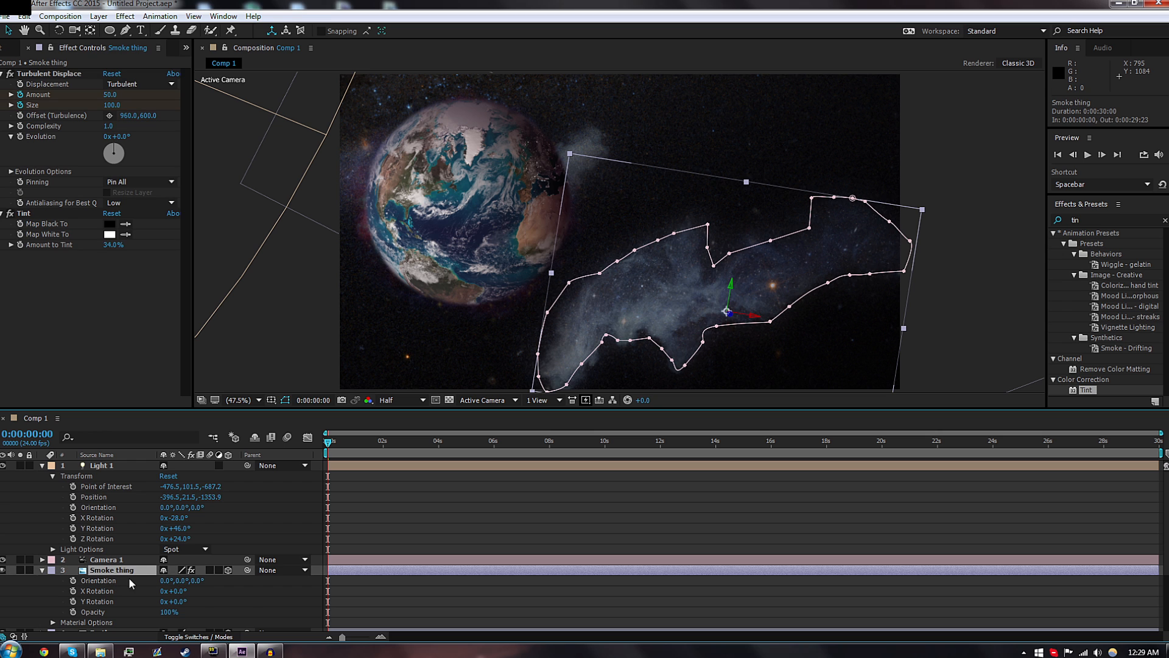
pyautogui.press('t')
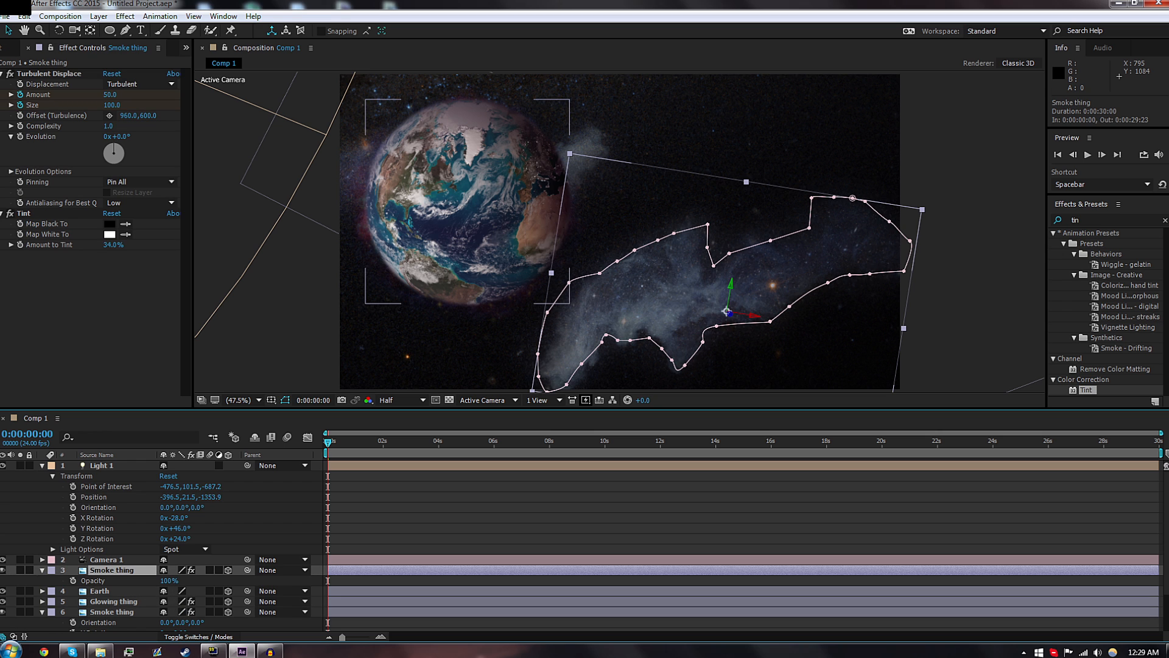
pyautogui.moveTo(169, 580); pyautogui.dragTo(159, 580)
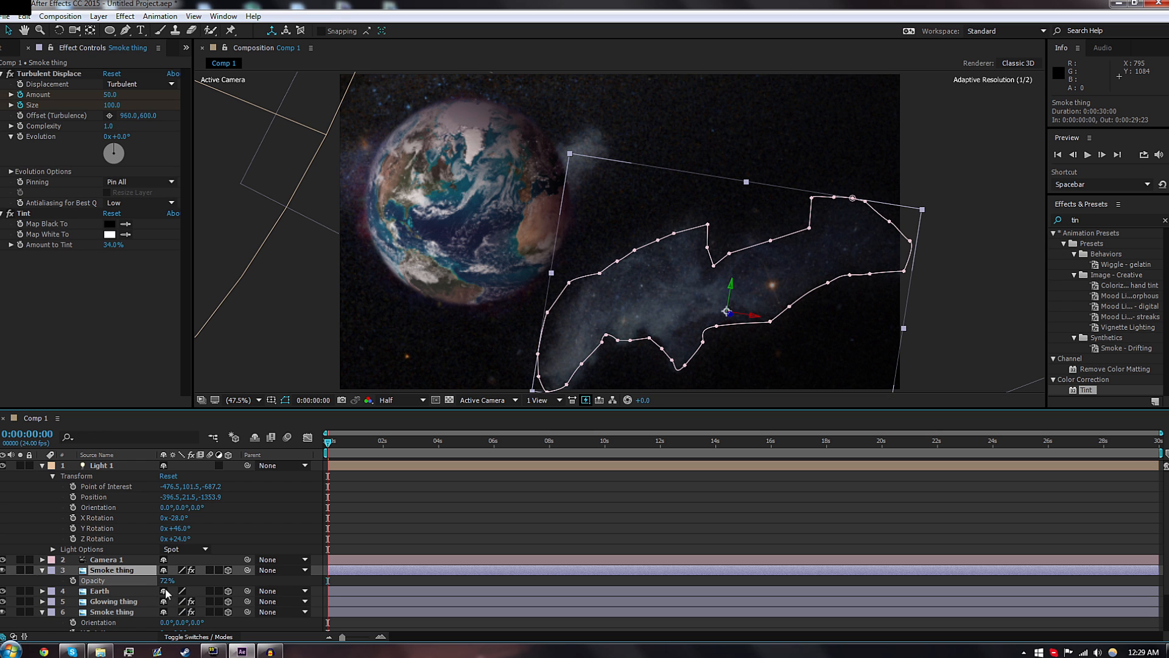
pyautogui.click(384, 594)
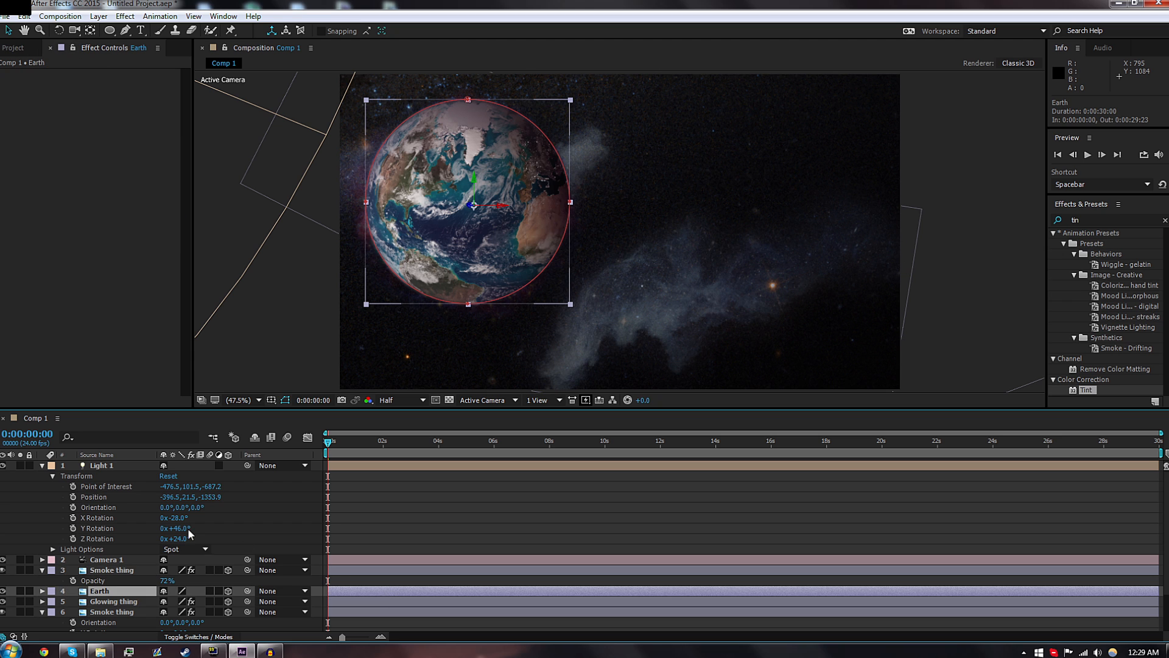
# Add a black 1920 × 1080 px solid and place it at the top of the layer stack.
pyautogui.click(99, 16)
pyautogui.moveTo(120, 30)
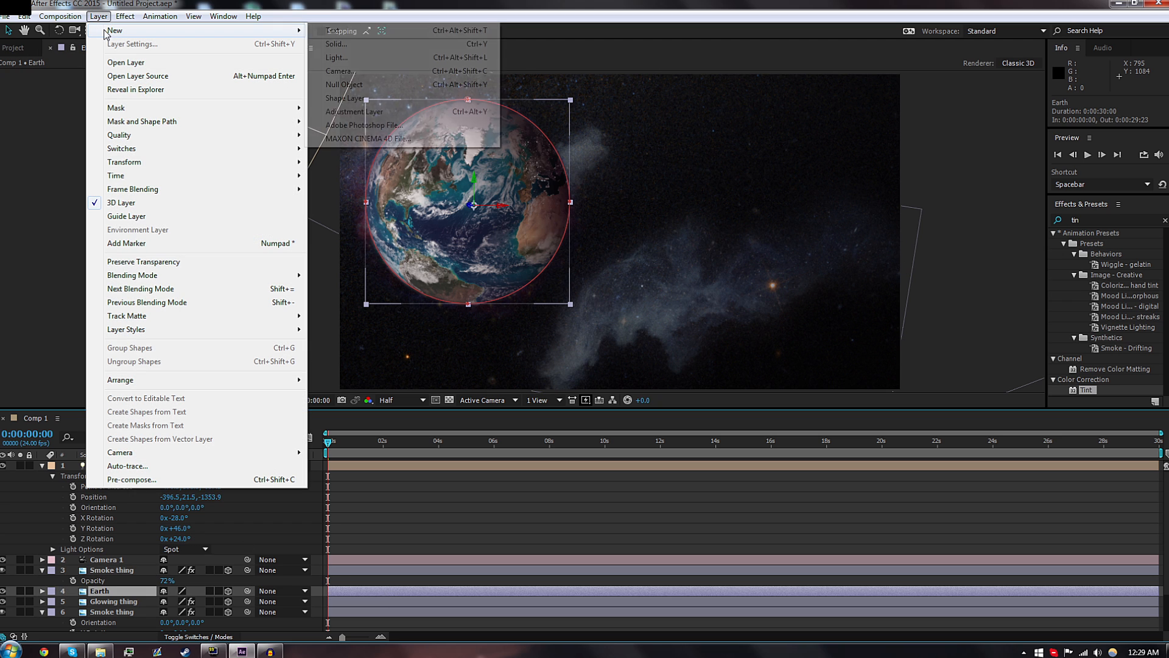
pyautogui.click(336, 43)
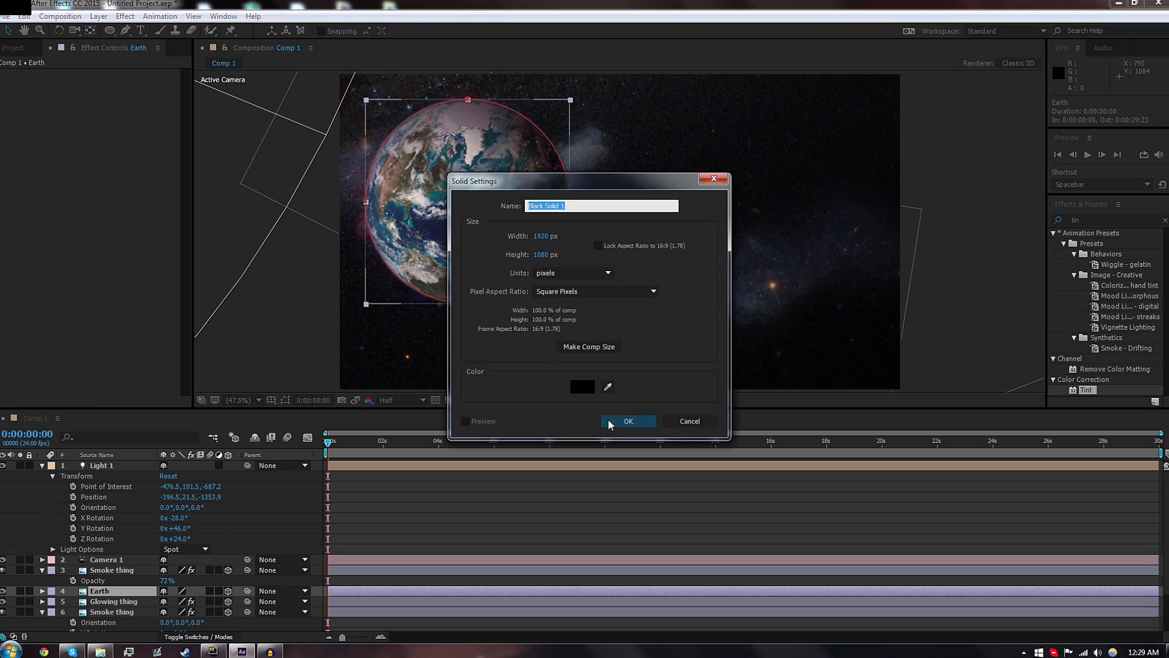
pyautogui.click(627, 418)
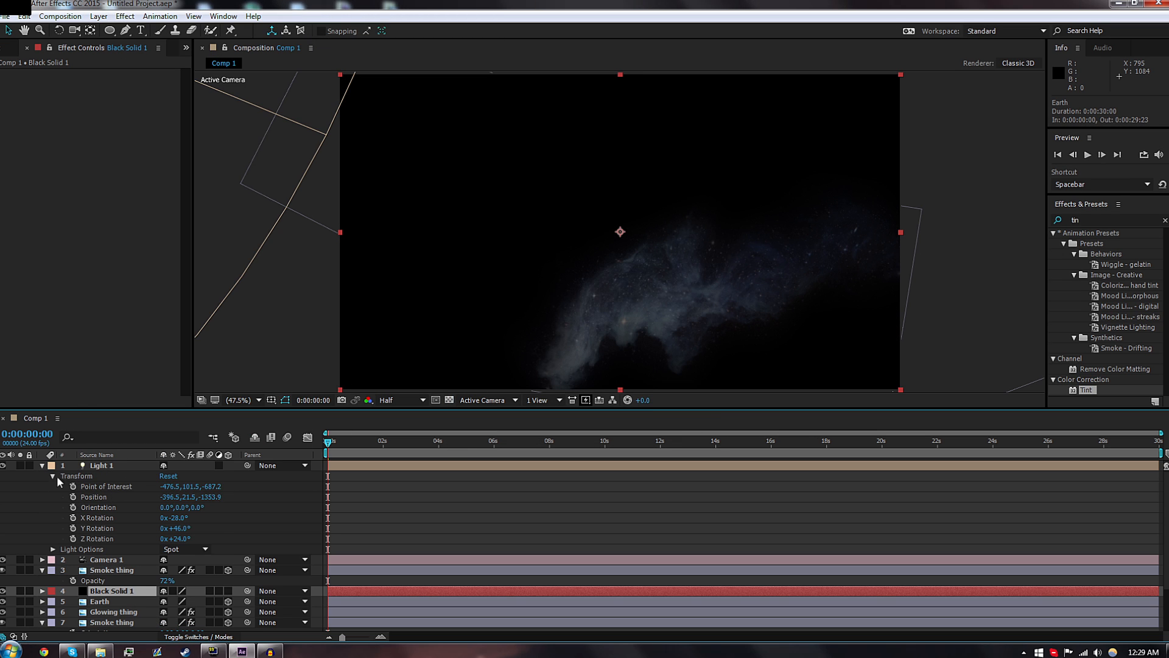
pyautogui.moveTo(94, 510); pyautogui.dragTo(111, 467)
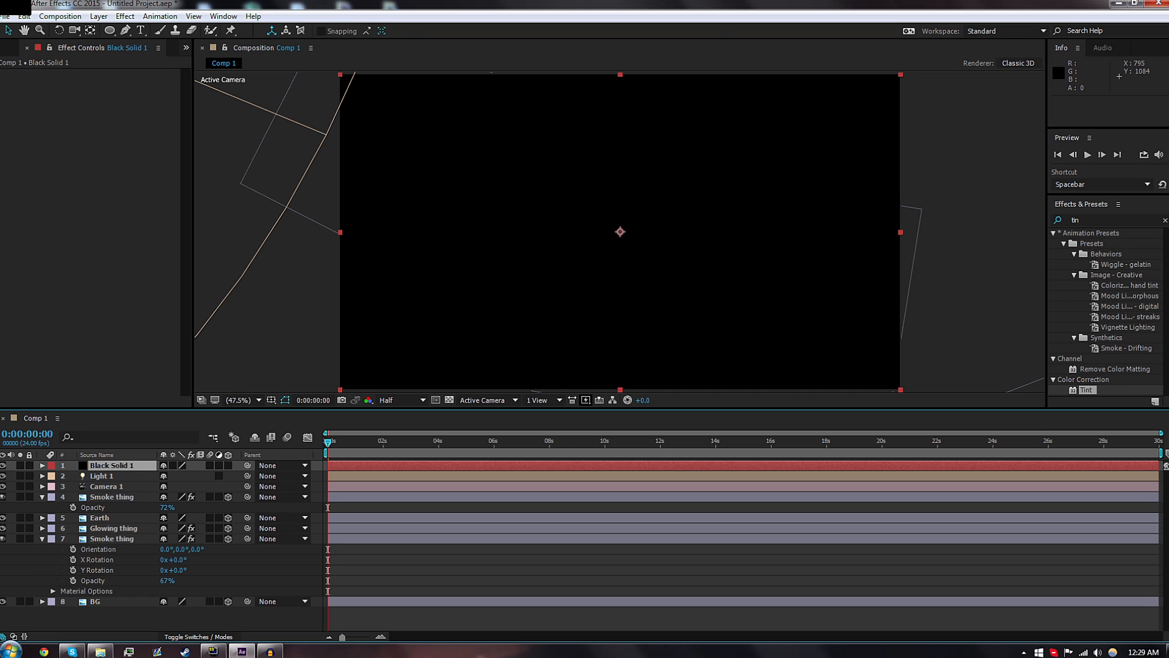
# Apply the CC Jaws effect to the black solid and set its Completion to 73% to form letterbox bars.
pyautogui.click(1075, 219)
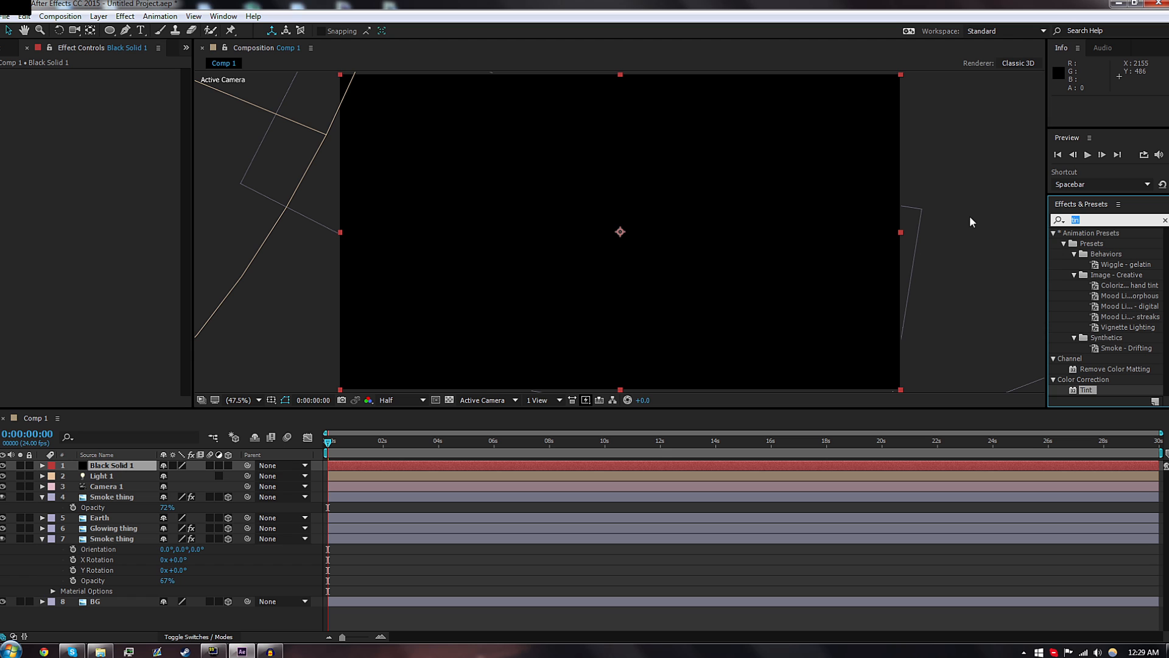
pyautogui.write('cc j')
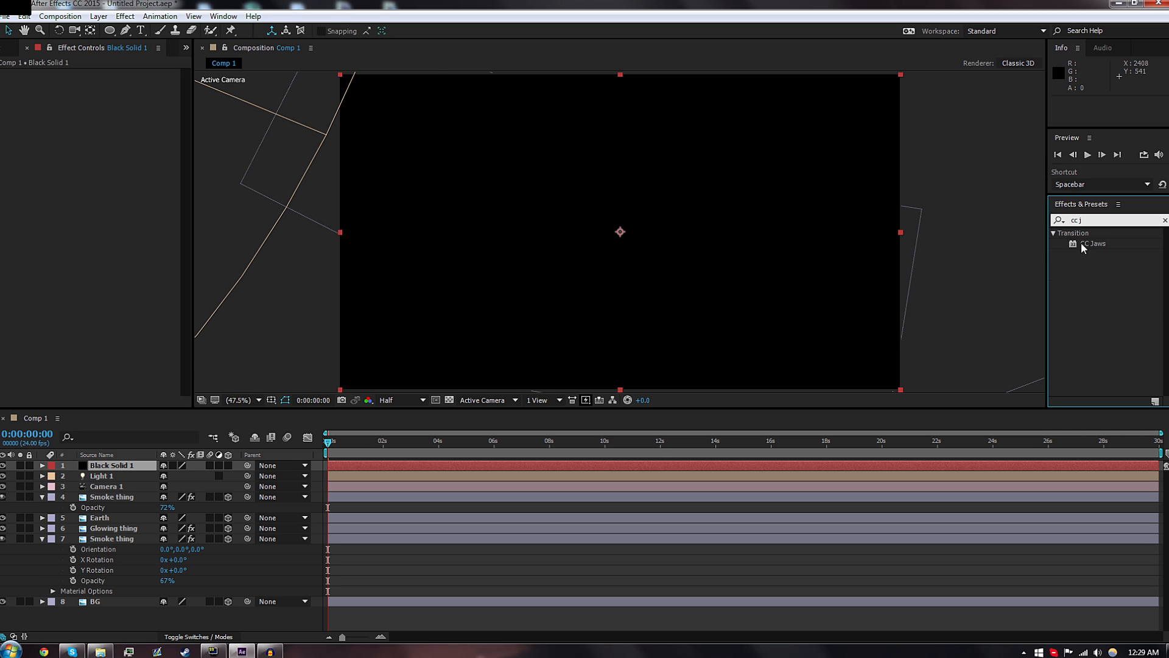
pyautogui.moveTo(1083, 247); pyautogui.dragTo(123, 472)
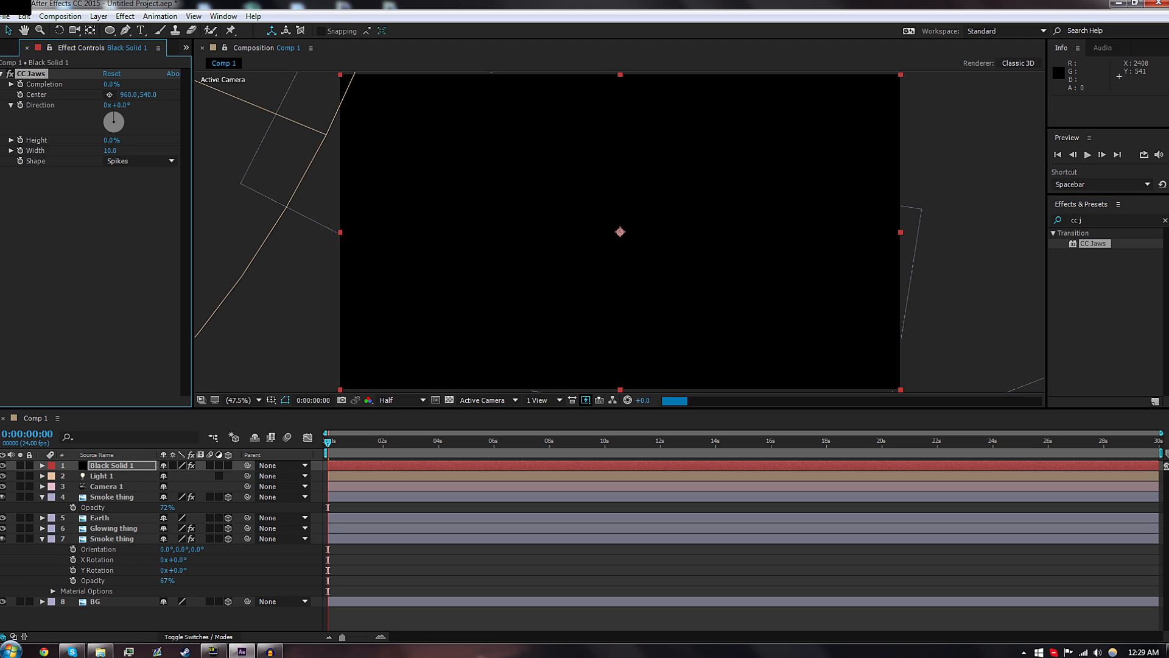
pyautogui.moveTo(112, 84); pyautogui.dragTo(145, 95)
pyautogui.click(462, 575)
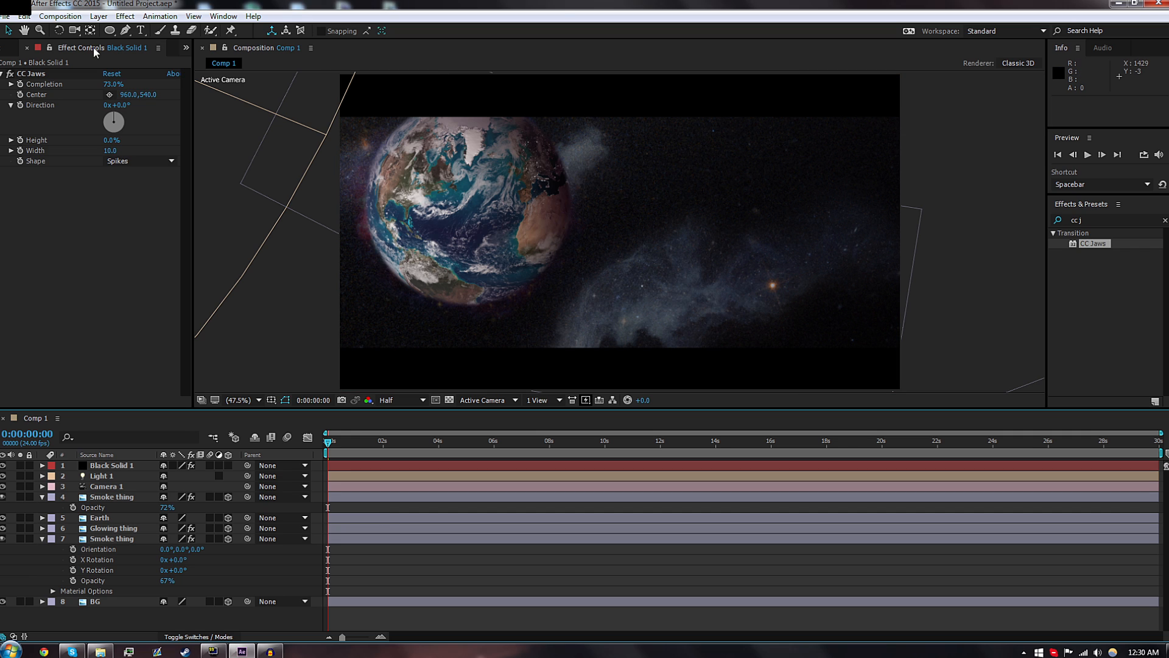
# Keyframe Camera 1's Zoom from 2666.7 pixels at 0:00:00:00 to 3368.7 pixels at 0:00:05:10.
pyautogui.click(90, 487)
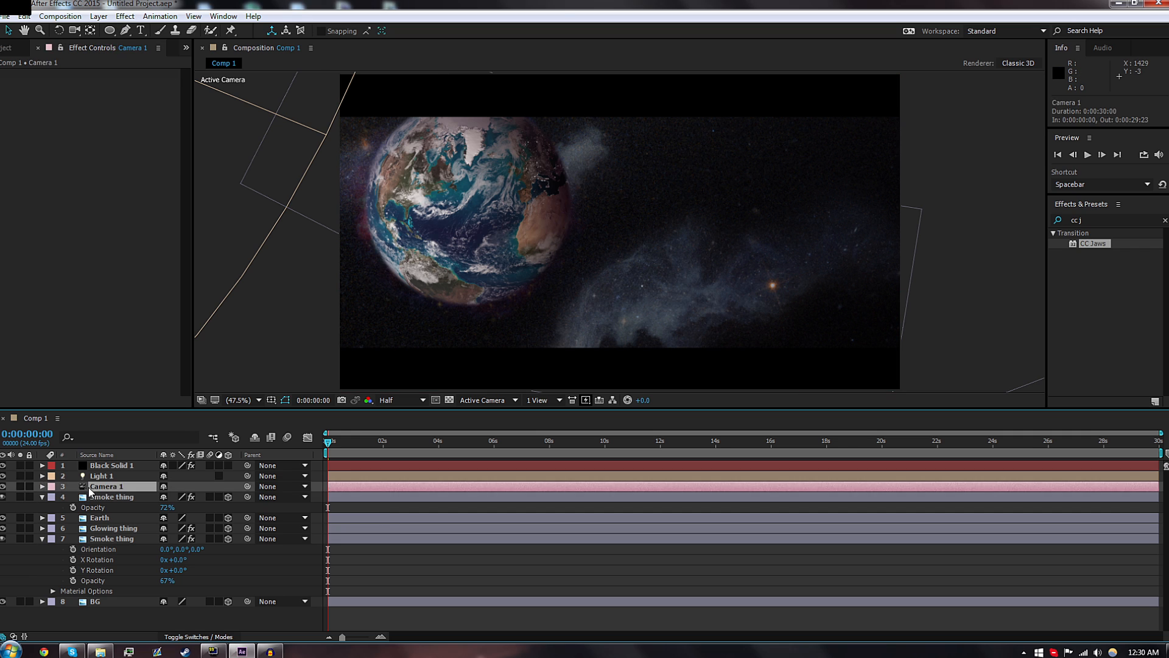
pyautogui.click(42, 486)
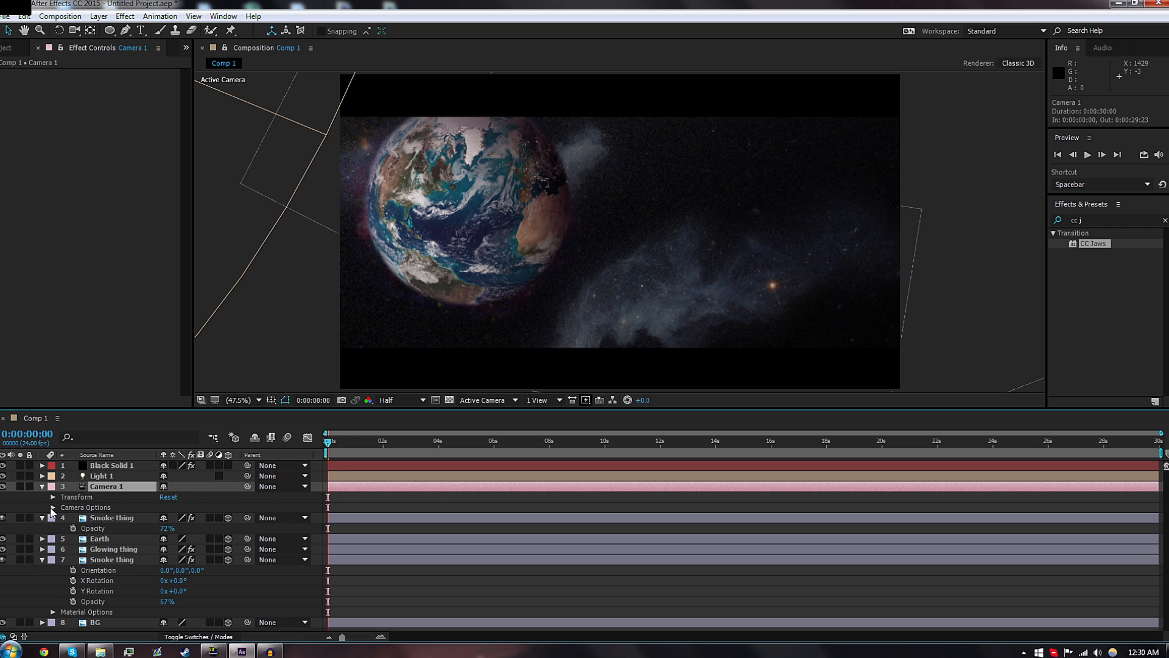
pyautogui.click(53, 507)
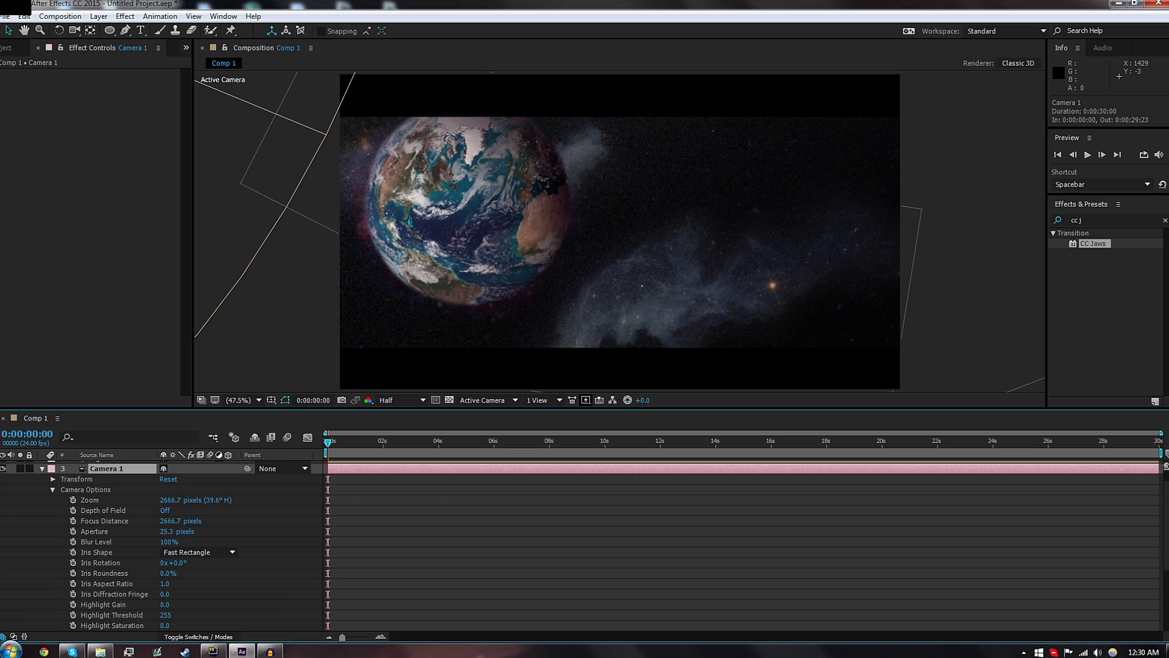
pyautogui.click(73, 499)
pyautogui.moveTo(327, 447); pyautogui.dragTo(484, 452)
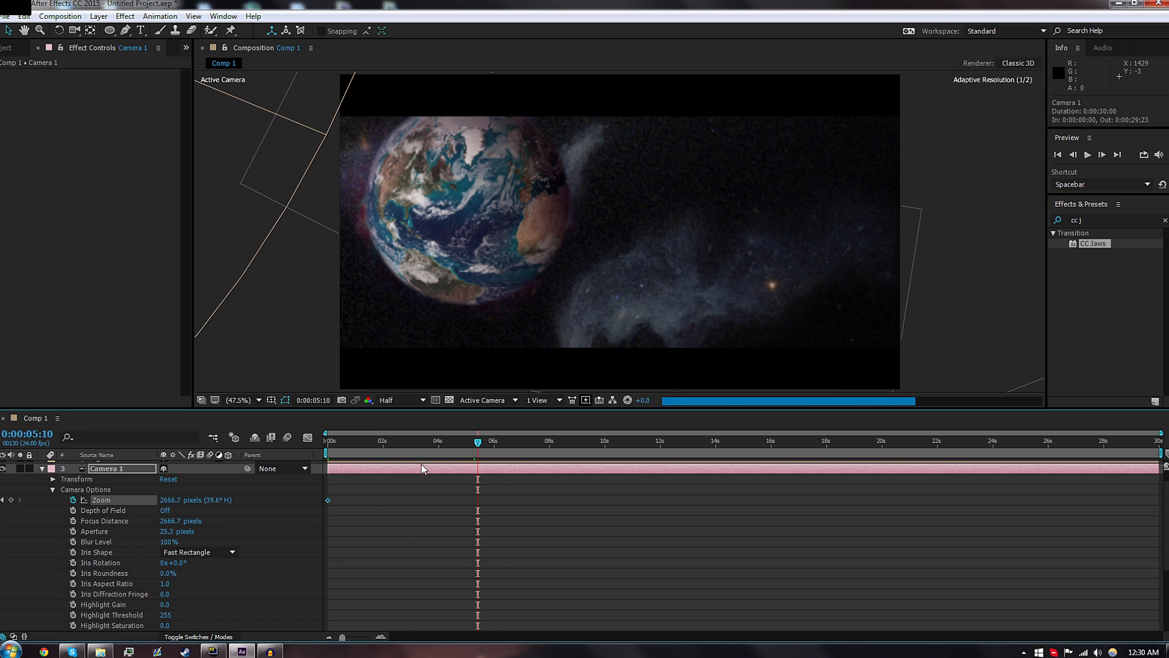
pyautogui.moveTo(195, 500); pyautogui.dragTo(598, 497)
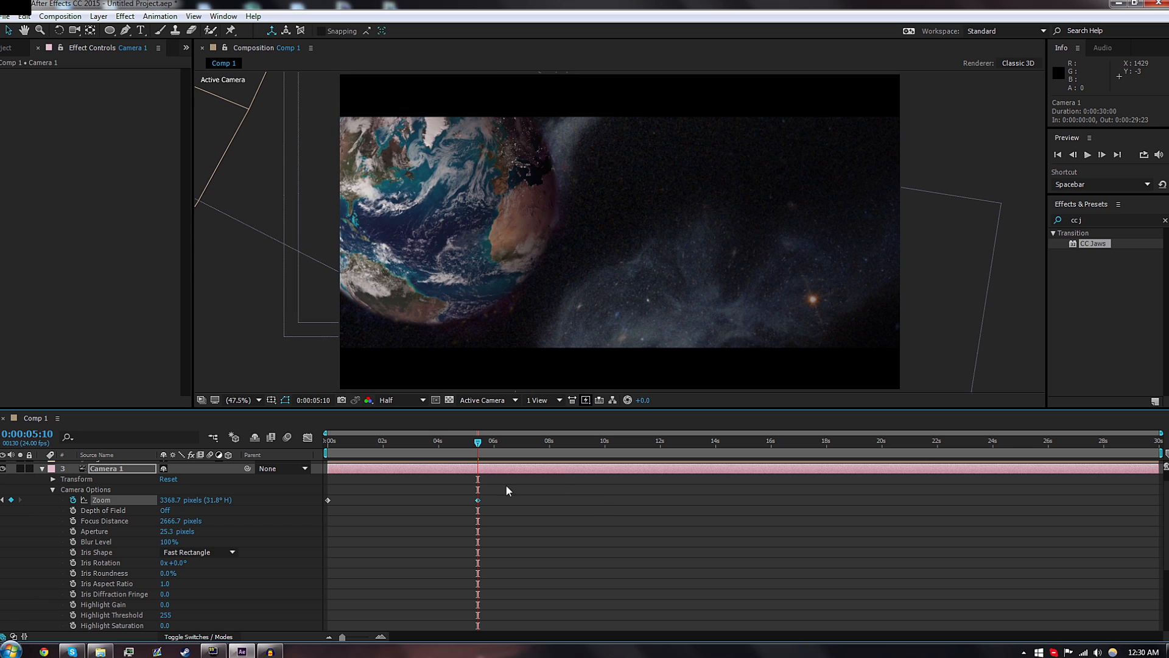
# Try Depth of Field on Camera 1 with a Focus Distance keyframe of 5740 pixels at 0:00:00:00, and switch Depth of Field back off.
pyautogui.click(164, 510)
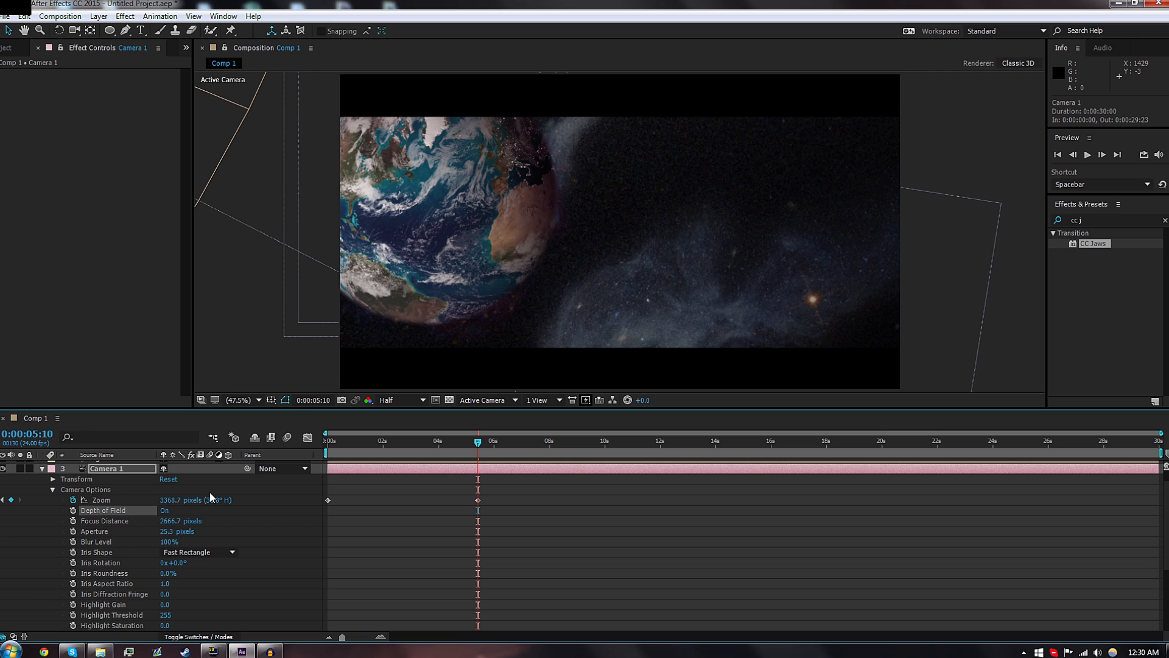
pyautogui.moveTo(338, 444); pyautogui.dragTo(328, 444)
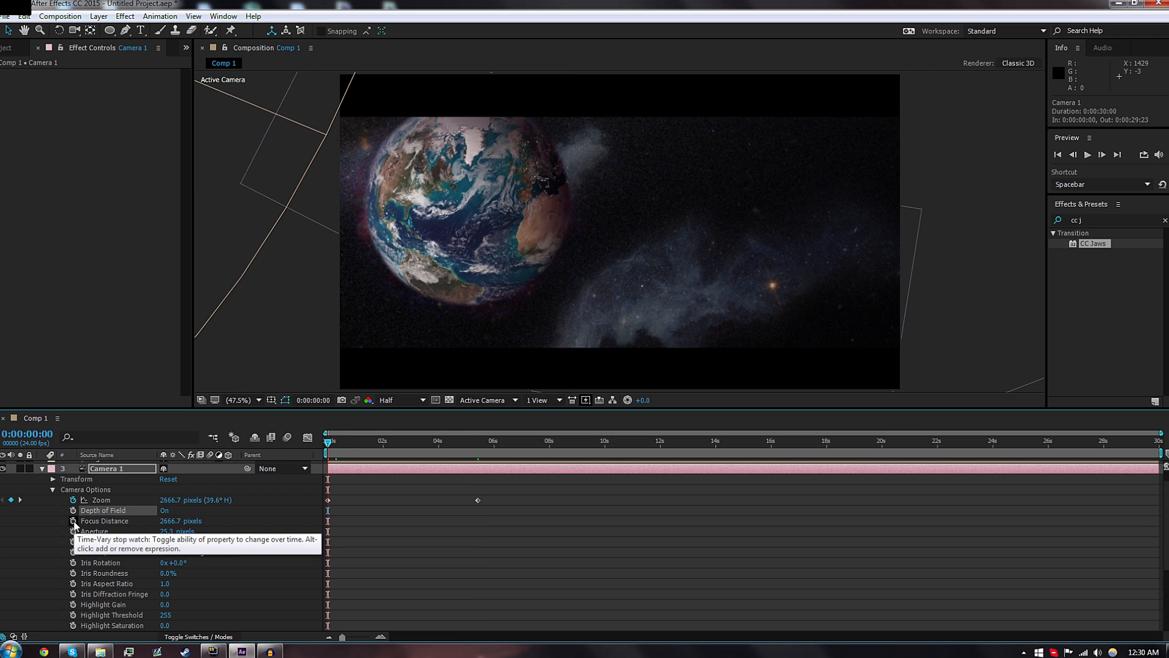
pyautogui.click(73, 521)
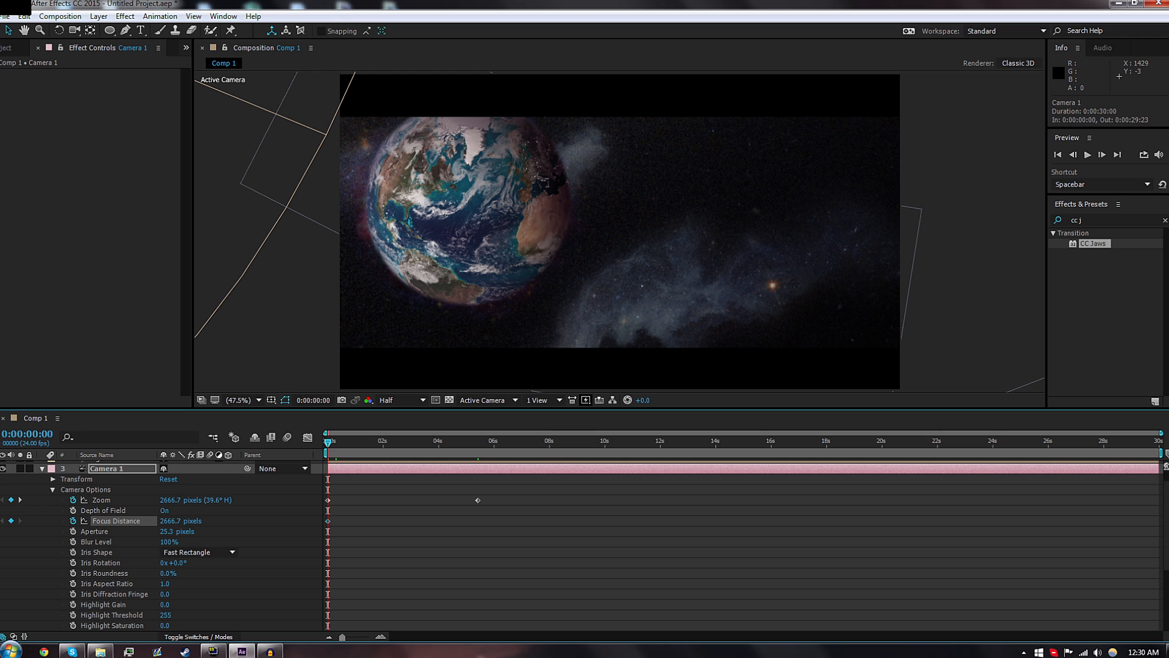
pyautogui.moveTo(177, 521); pyautogui.dragTo(286, 521)
pyautogui.moveTo(182, 521); pyautogui.dragTo(425, 530)
pyautogui.click(165, 510)
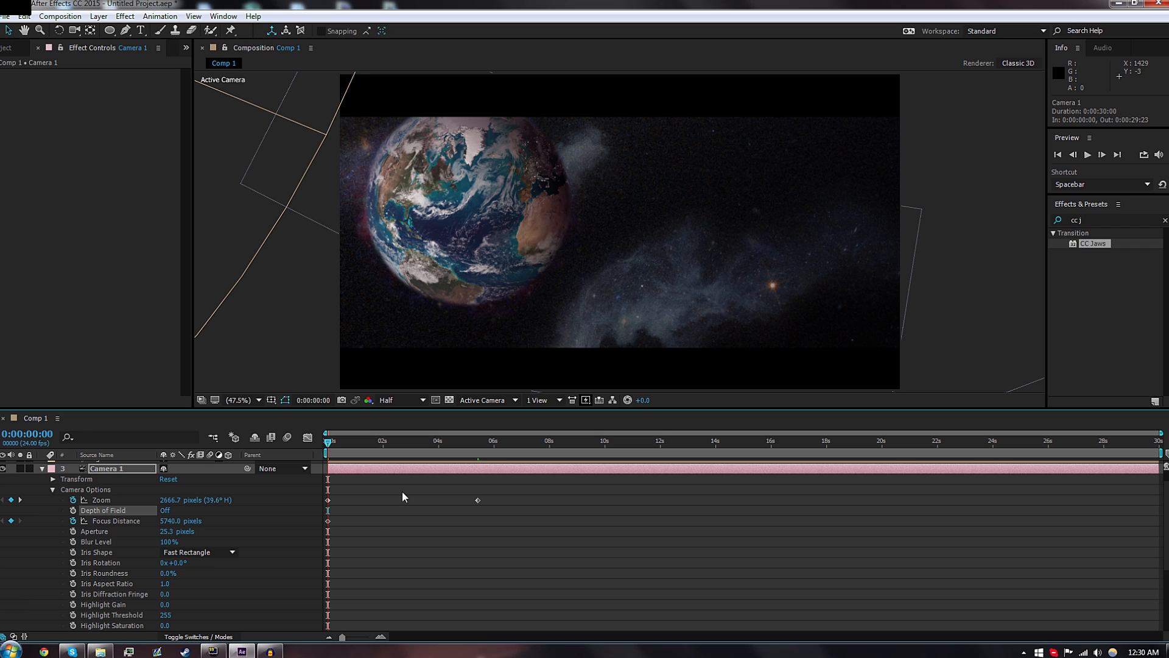
# Start keyframing Camera 1's X, Y and Z Rotation with keyframes of 0° at 0:00:00:00.
pyautogui.click(341, 565)
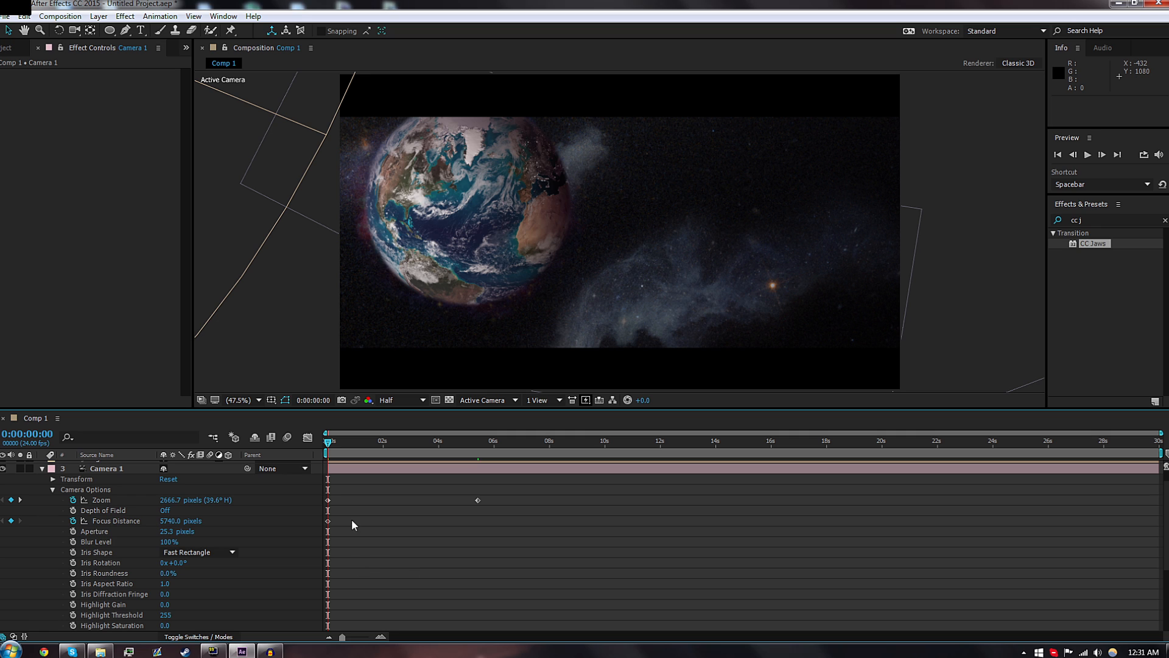
pyautogui.scroll(1, 91, 505)
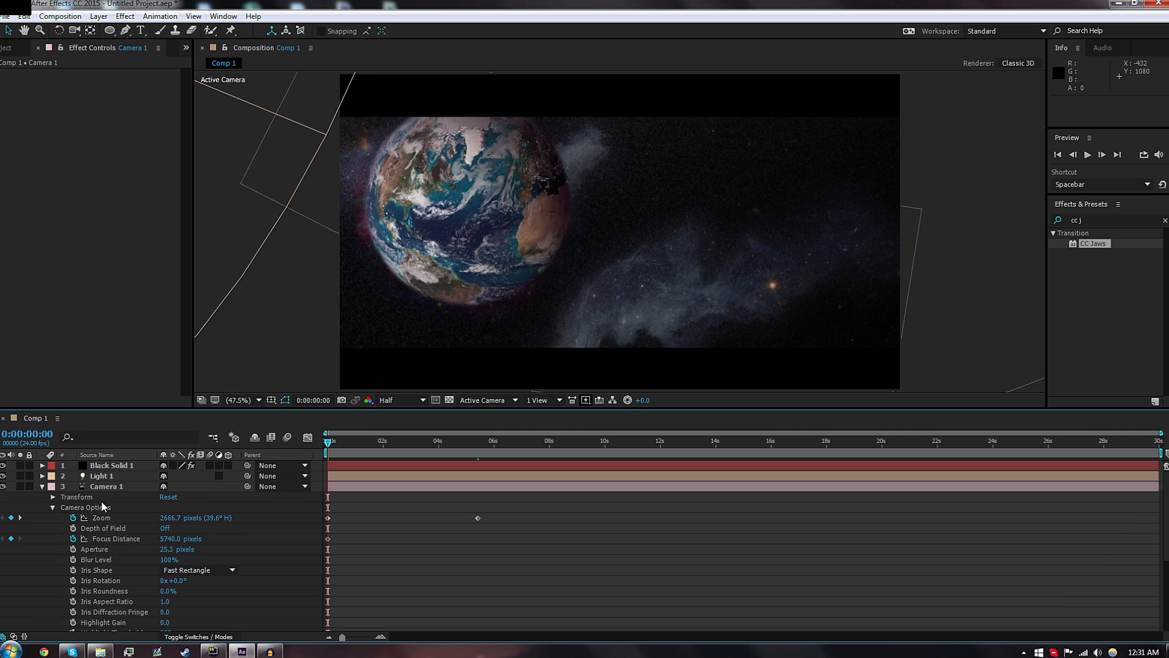
pyautogui.click(53, 497)
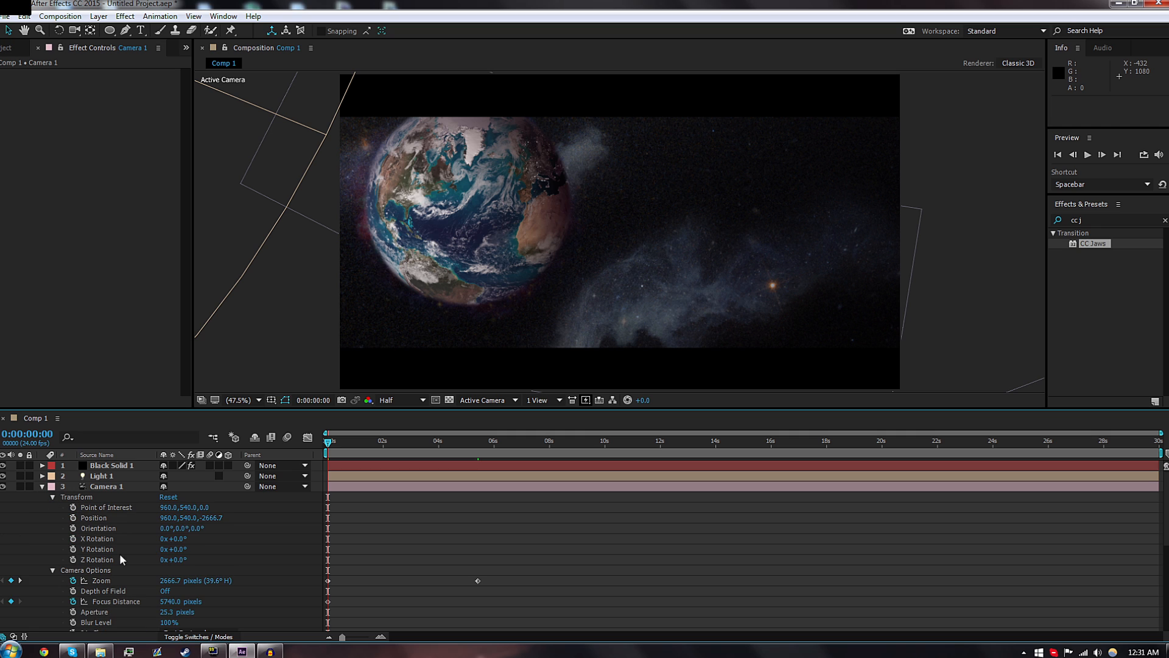
pyautogui.click(72, 538)
pyautogui.click(72, 548)
pyautogui.click(73, 559)
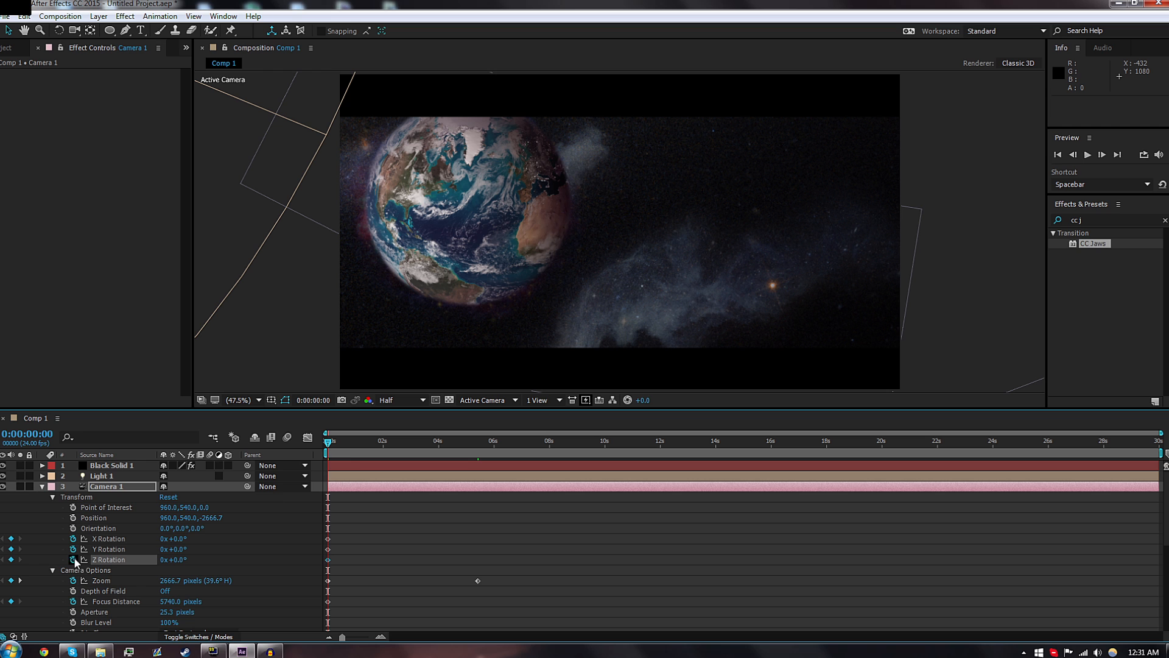
# Keyframe Camera 1's X Rotation at -4° and Z Rotation at +6° at 0:00:05:10.
pyautogui.click(478, 451)
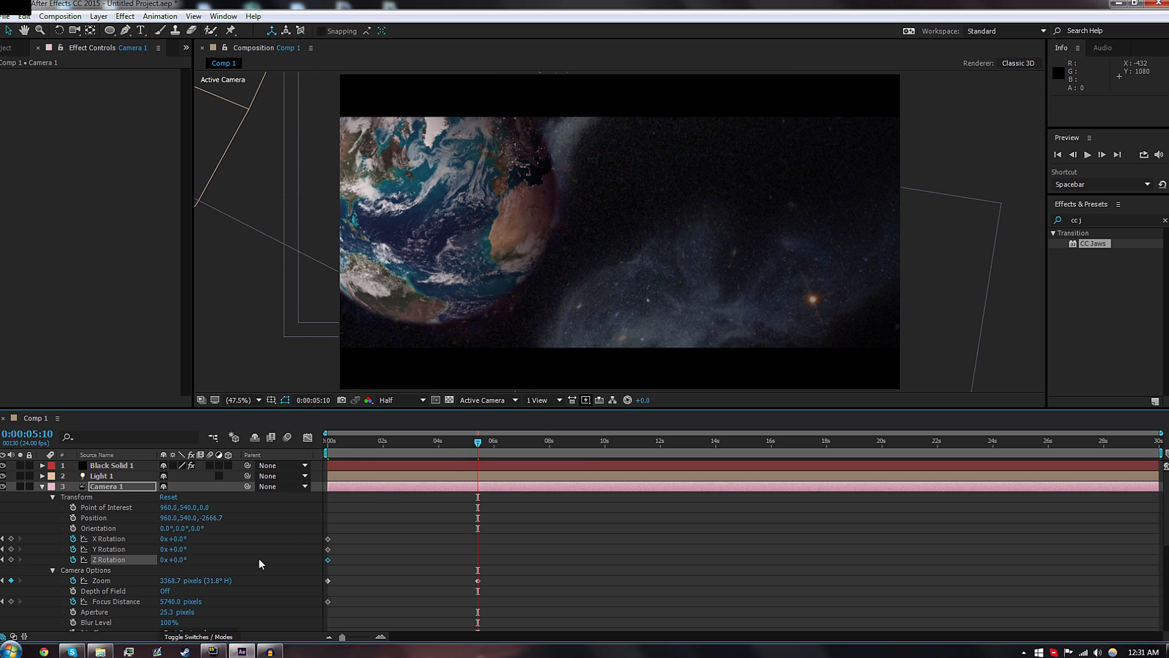
pyautogui.moveTo(174, 548); pyautogui.dragTo(187, 546)
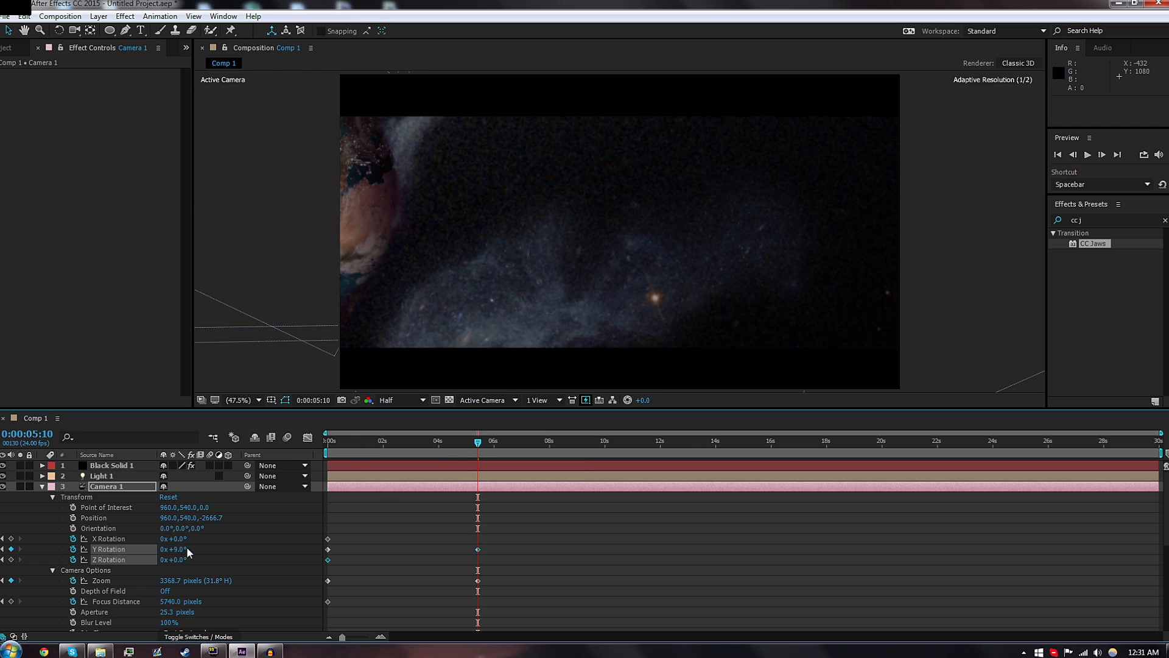
pyautogui.hotkey('ctrl', 'z')
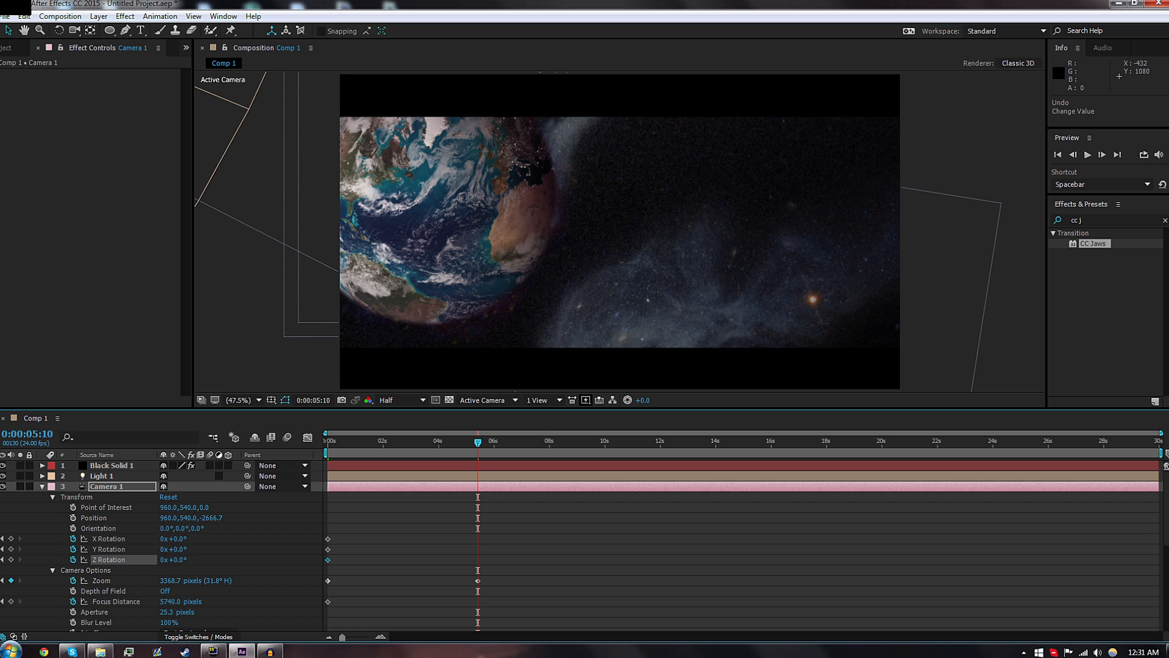
pyautogui.moveTo(173, 538); pyautogui.dragTo(180, 559)
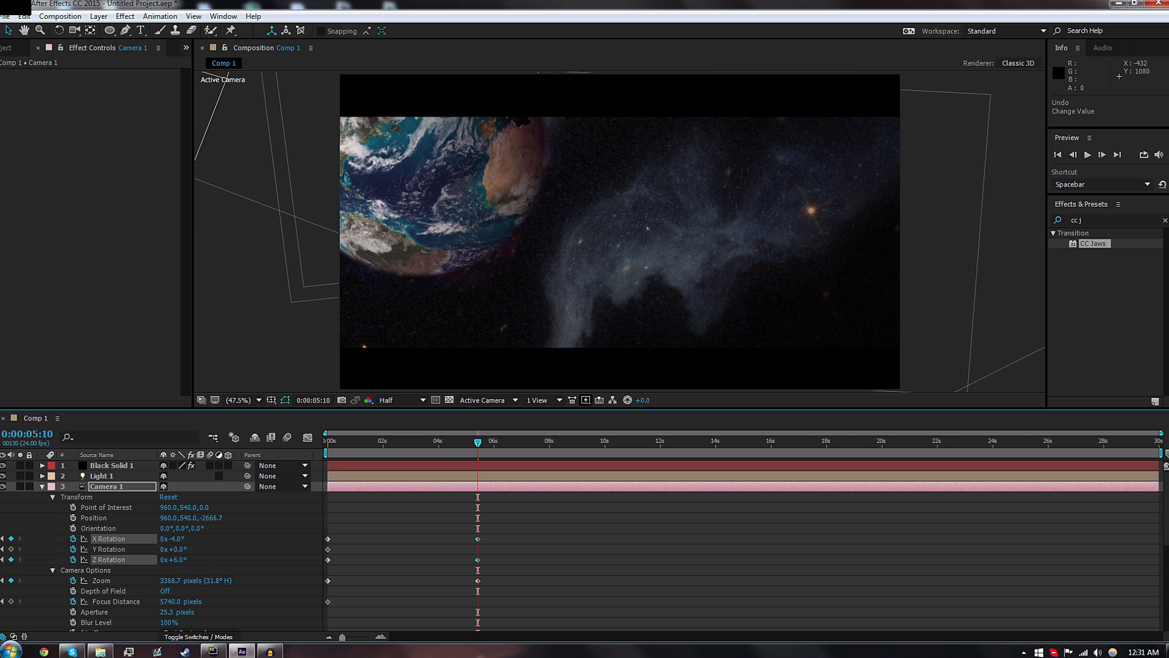
# Apply Easy Ease to all of Camera 1's rotation and Zoom keyframes.
pyautogui.click(343, 441)
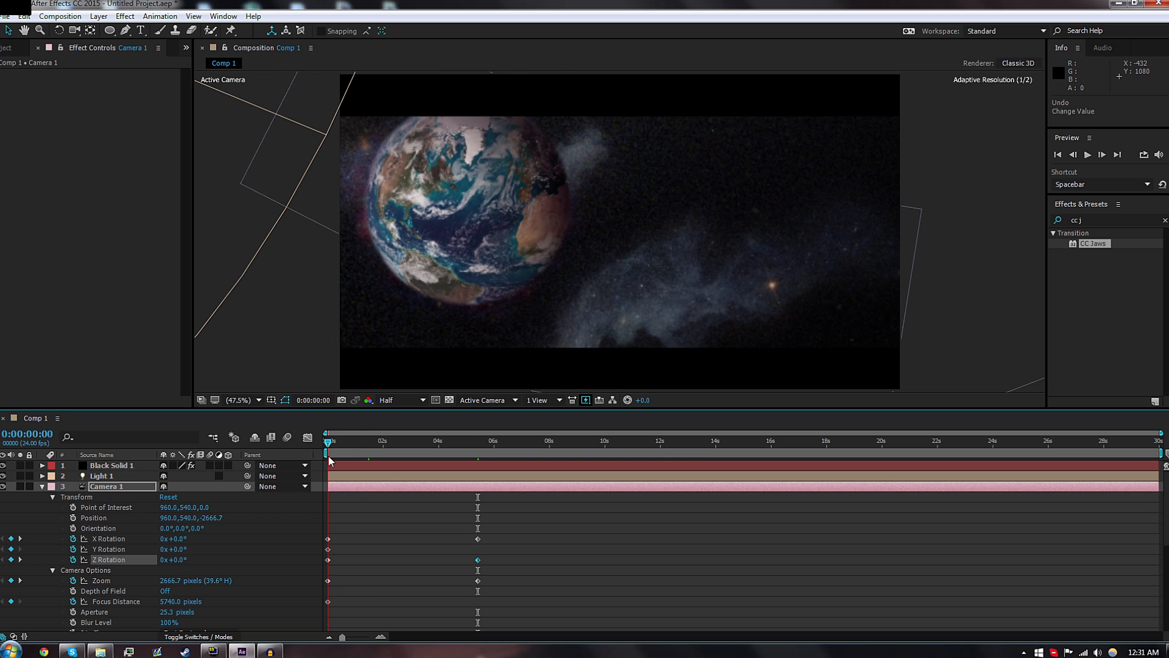
pyautogui.moveTo(349, 453); pyautogui.dragTo(275, 461)
pyautogui.click(517, 520)
pyautogui.moveTo(502, 521); pyautogui.dragTo(327, 581)
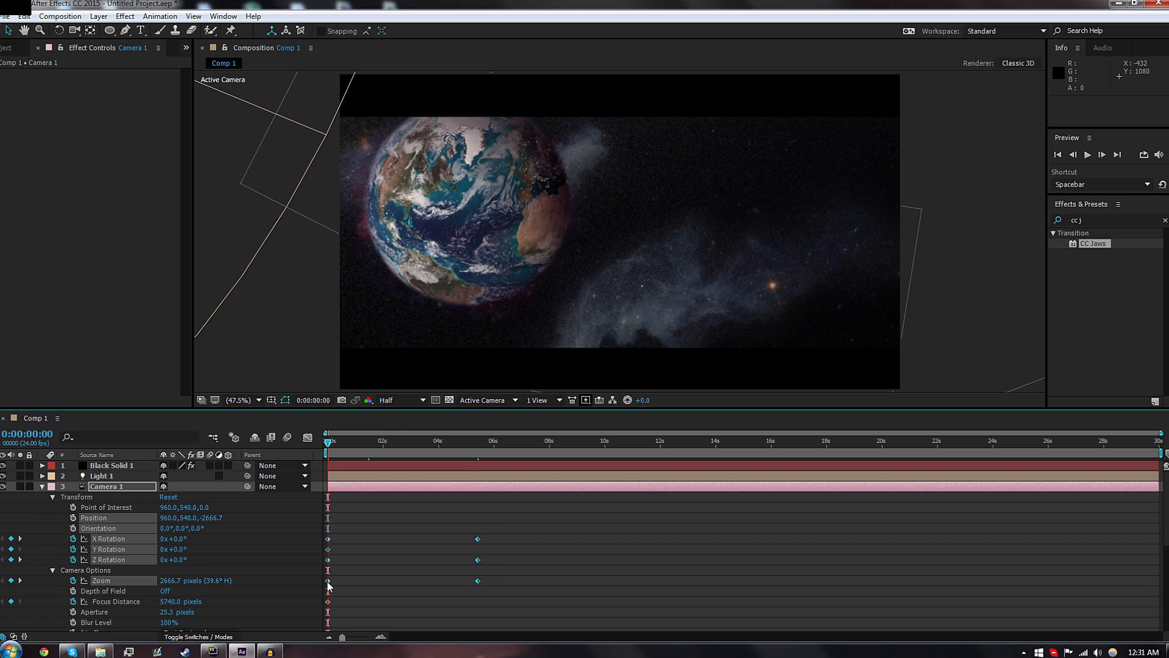
pyautogui.rightClick(327, 581)
pyautogui.moveTo(375, 572)
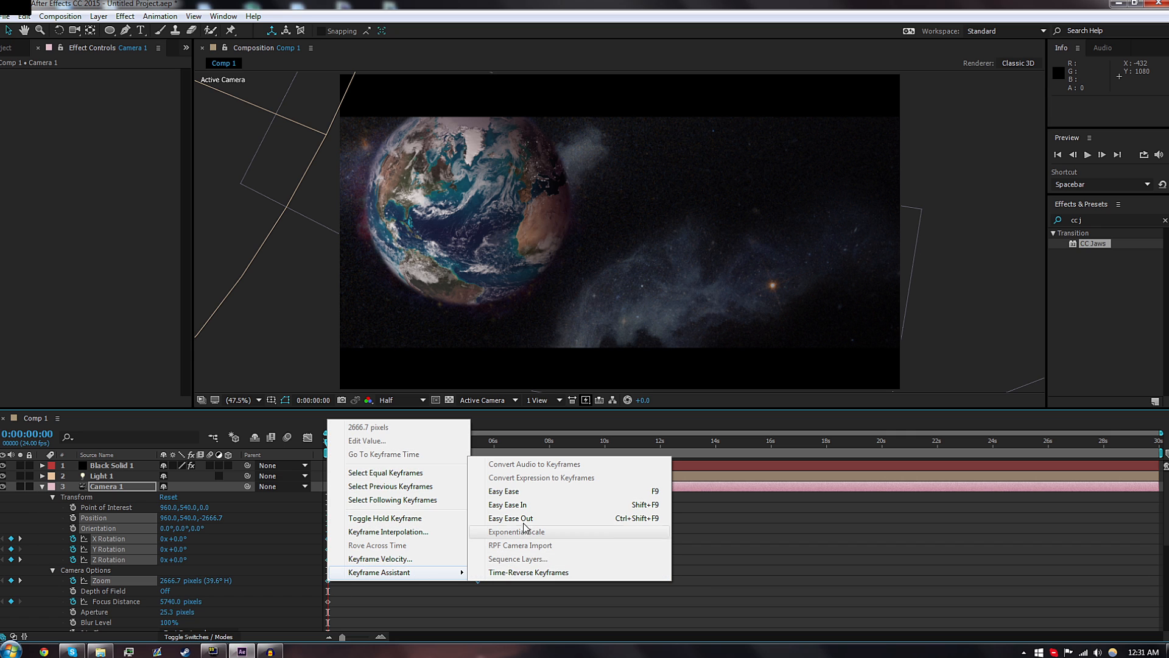
pyautogui.click(524, 491)
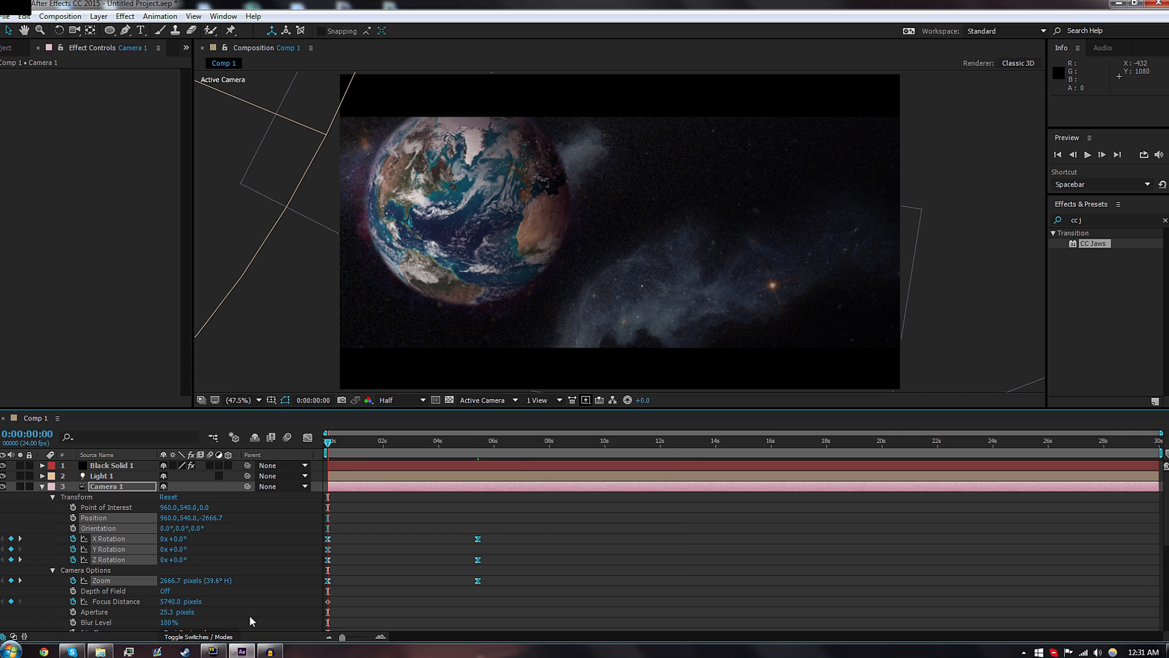
# Remove Camera 1's Focus Distance keyframing and scrub through the camera move to 0:00:03:16.
pyautogui.click(73, 600)
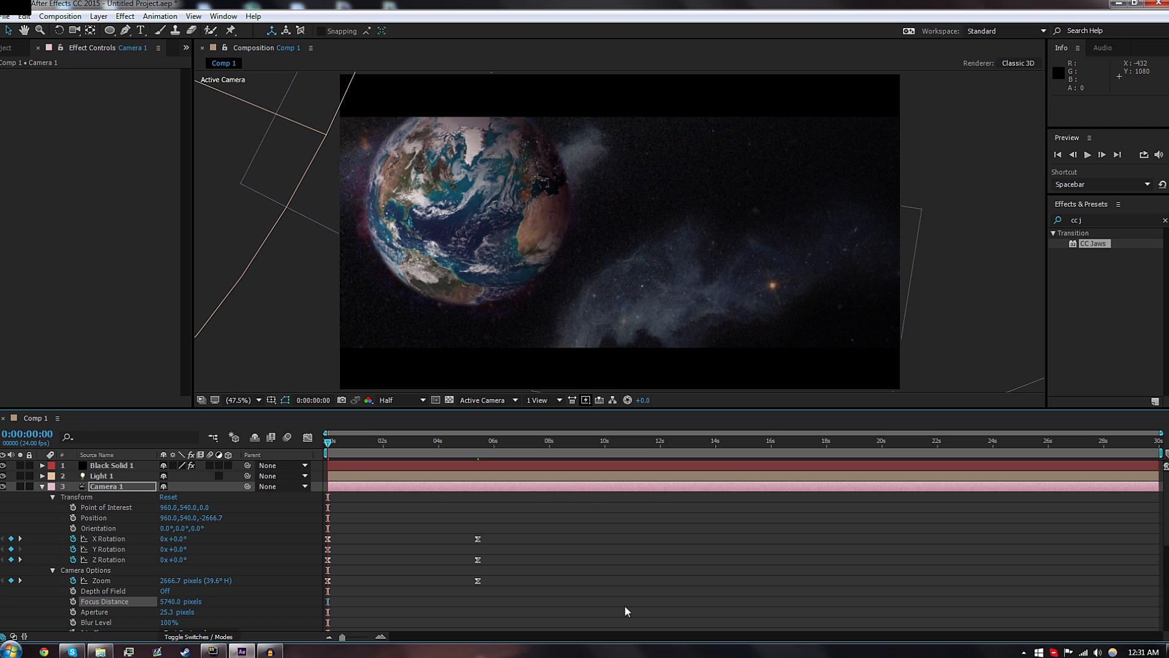
pyautogui.moveTo(328, 442)
pyautogui.mouseDown()
pyautogui.moveTo(448, 446)
pyautogui.moveTo(326, 444)
pyautogui.mouseUp()
pyautogui.click(389, 494)
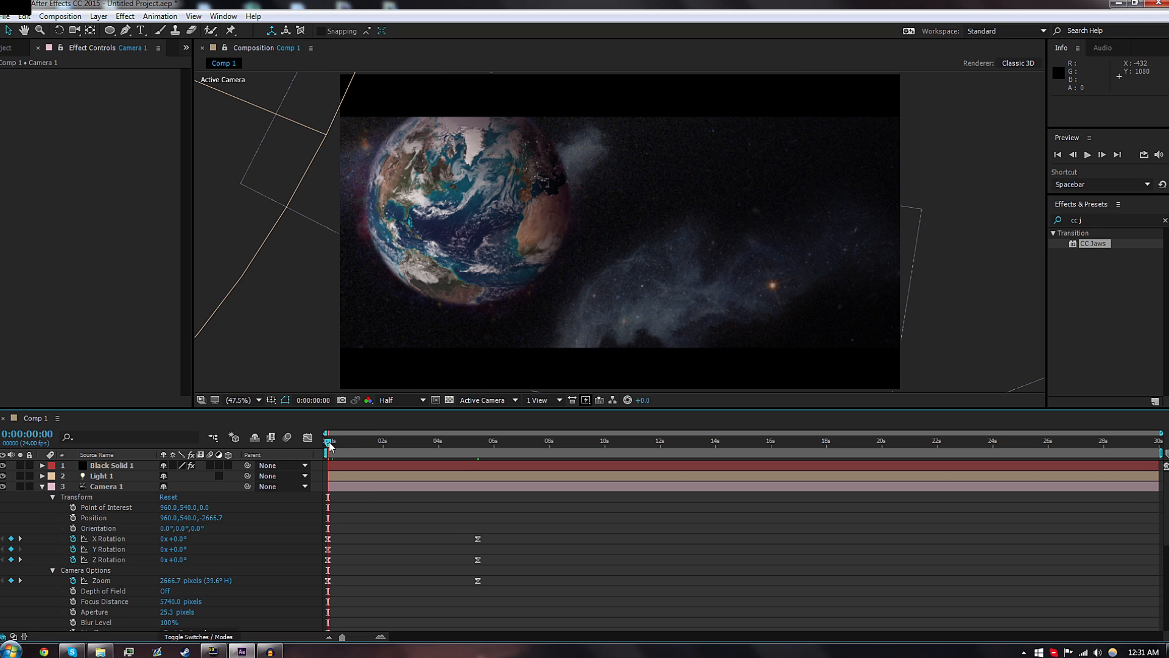
pyautogui.moveTo(328, 442); pyautogui.dragTo(429, 441)
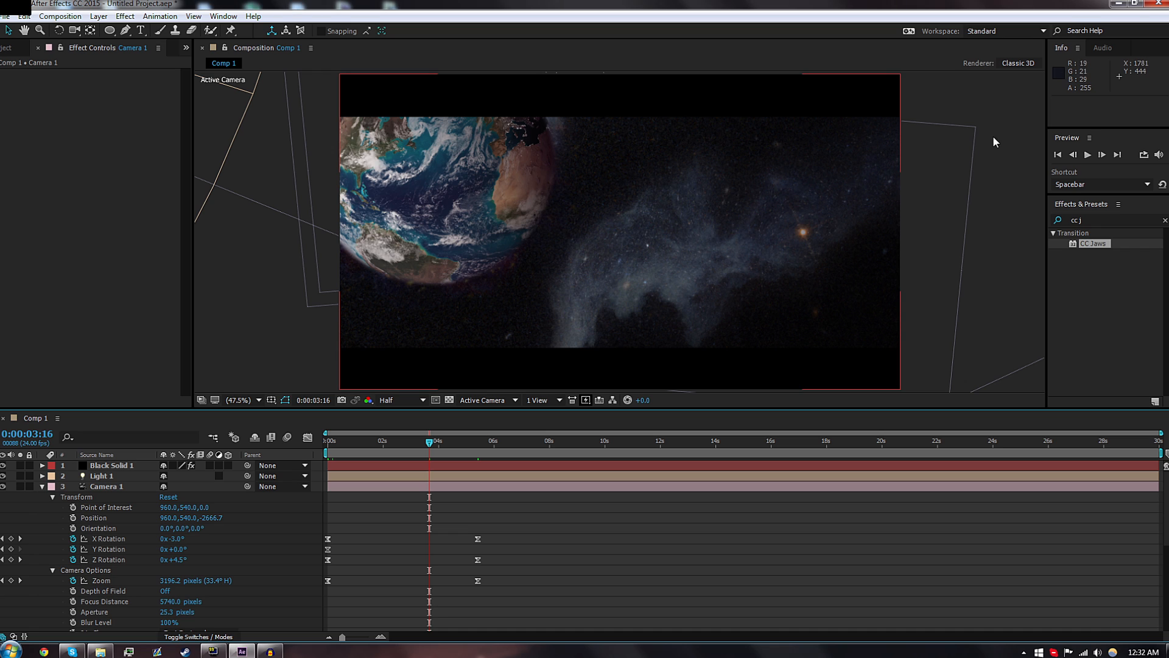
# Search the effects for "lens" and add a second black 1920 × 1080 px solid directly above Camera 1.
pyautogui.click(1165, 220)
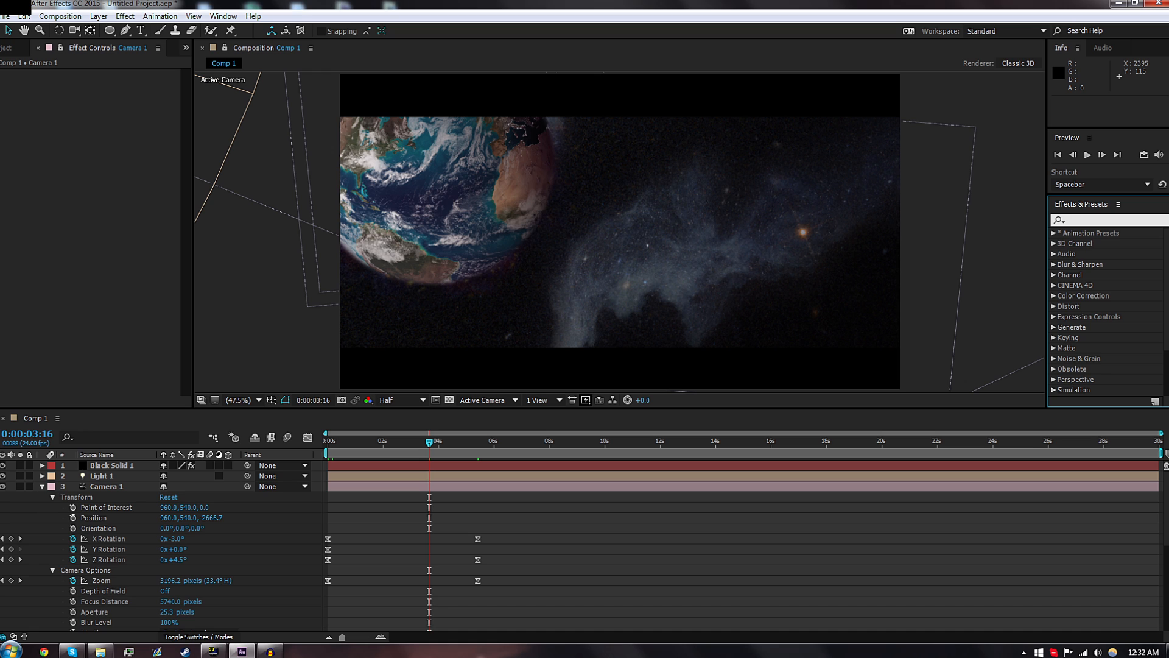
pyautogui.write('lens')
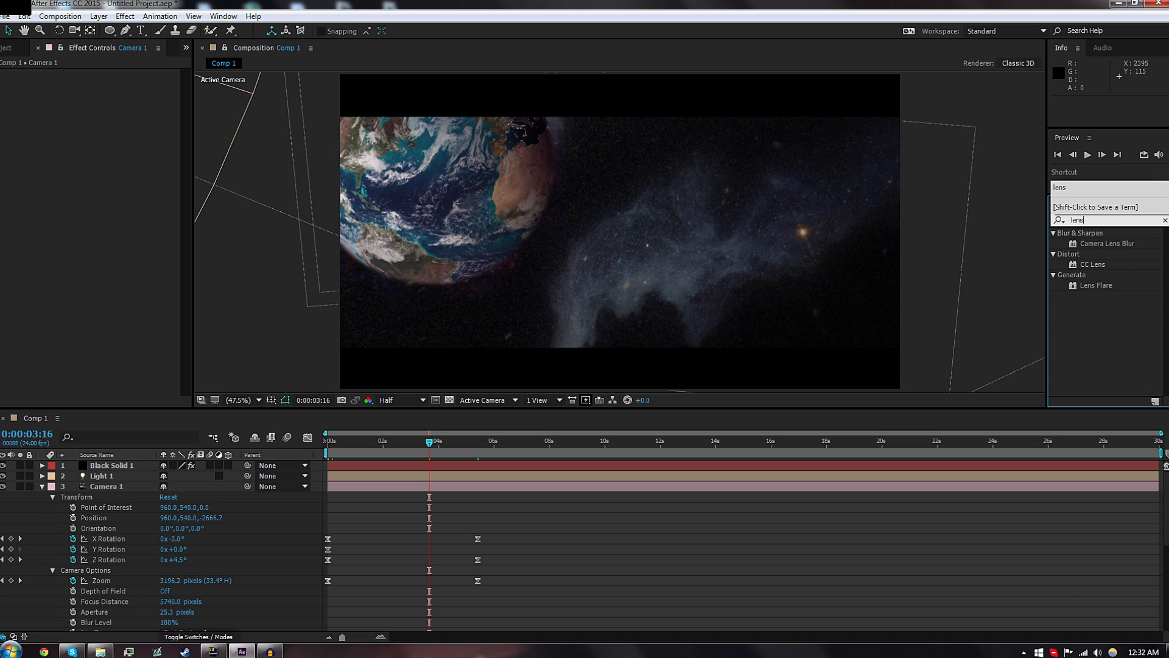
pyautogui.click(1090, 264)
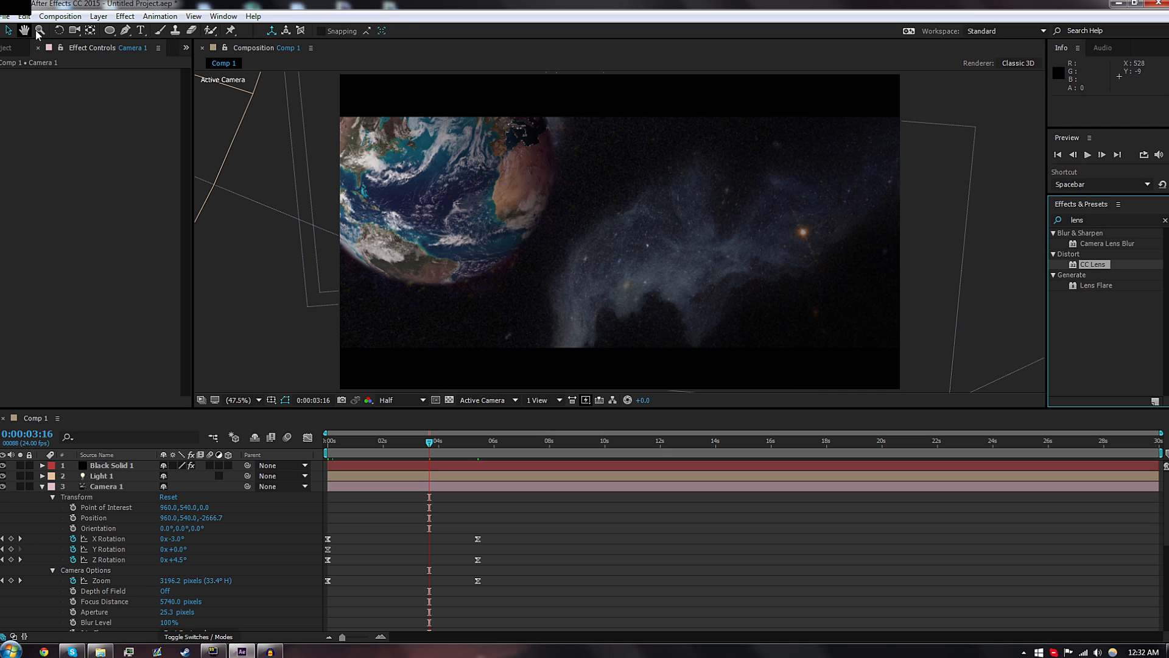
pyautogui.click(125, 16)
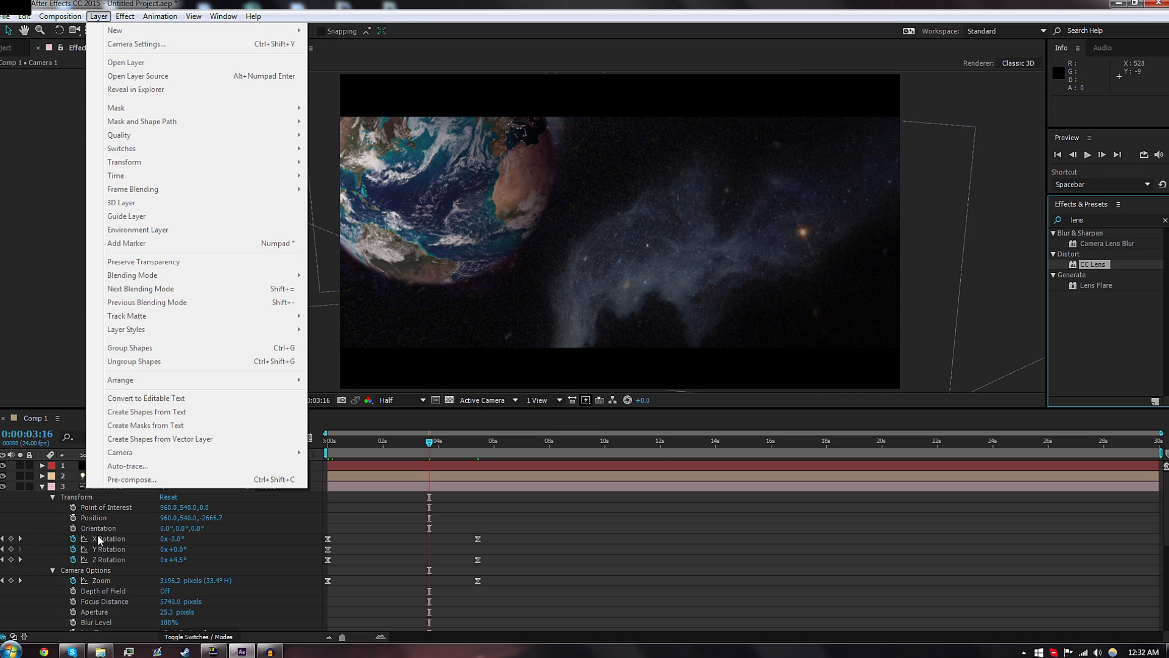
pyautogui.click(98, 536)
pyautogui.click(99, 16)
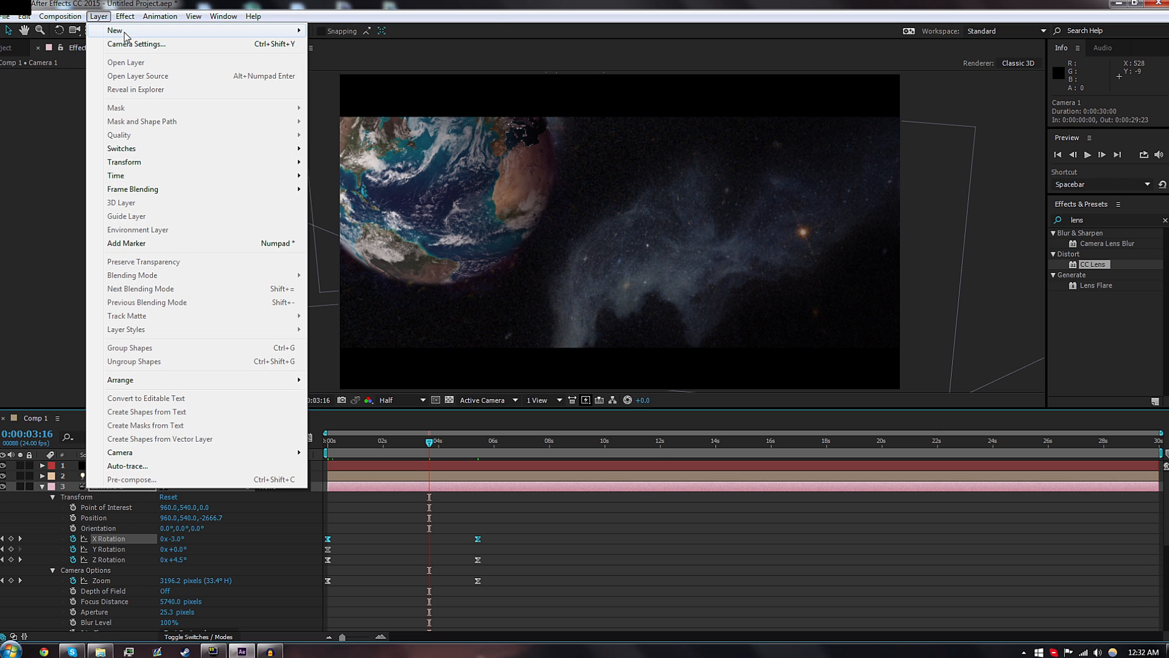
pyautogui.moveTo(122, 28)
pyautogui.click(369, 44)
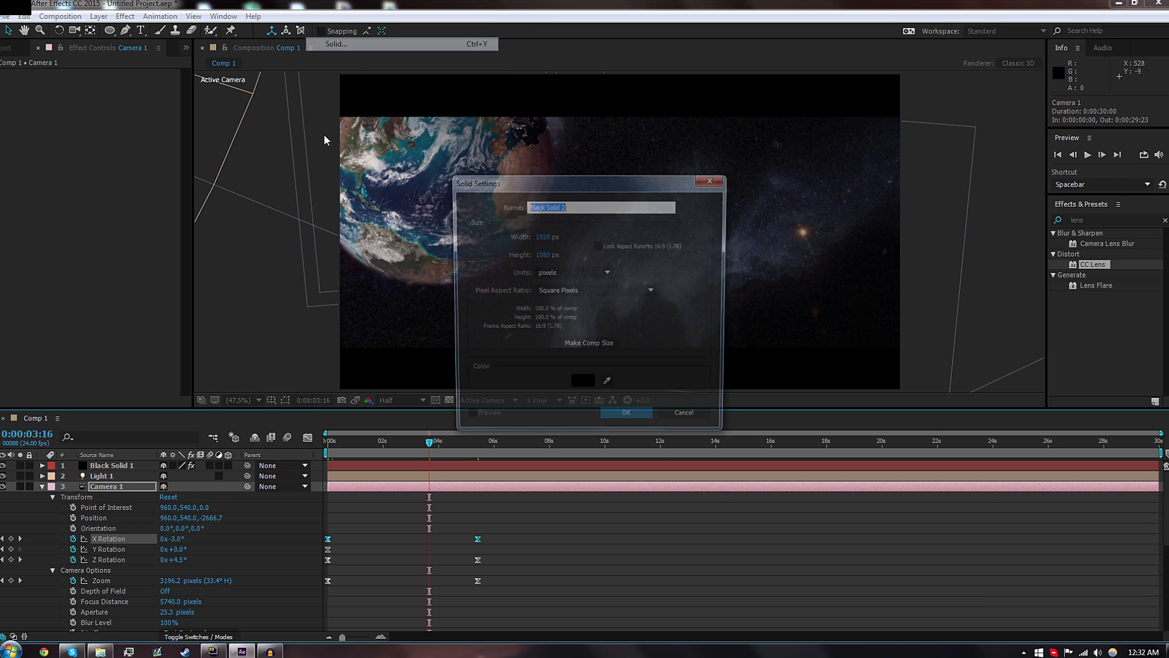
pyautogui.click(626, 413)
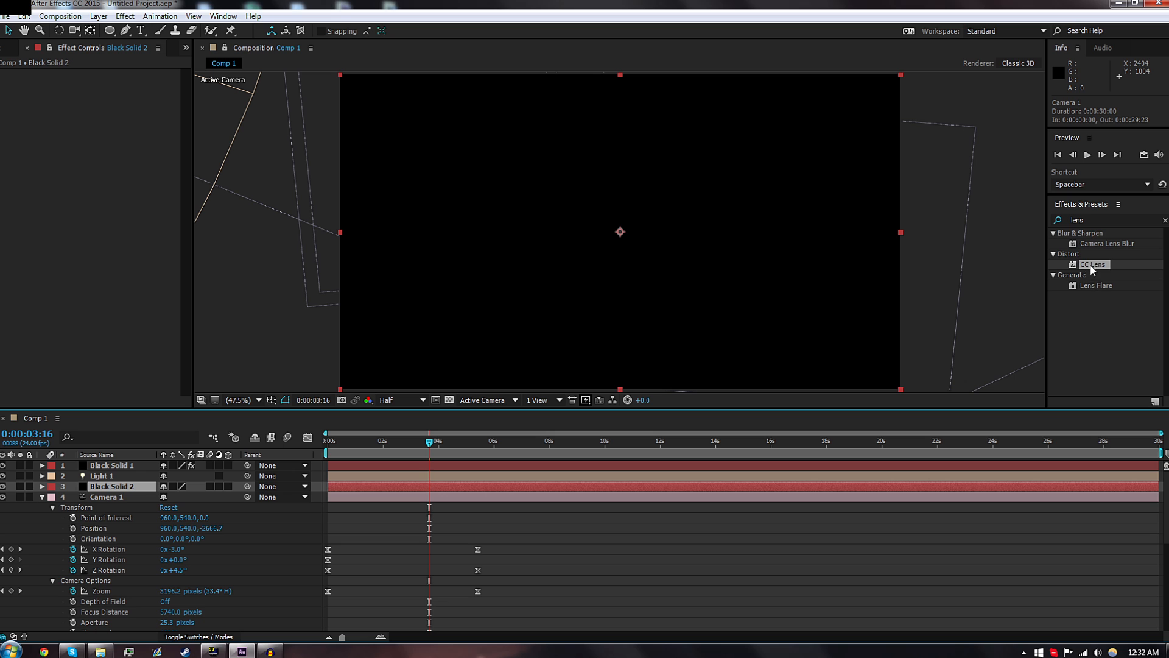
# Apply Lens Flare to Black Solid 2 with the 35mm Prime lens type and move its Flare Center to about 66.9, 187.8.
pyautogui.click(1103, 290)
pyautogui.click(1095, 266)
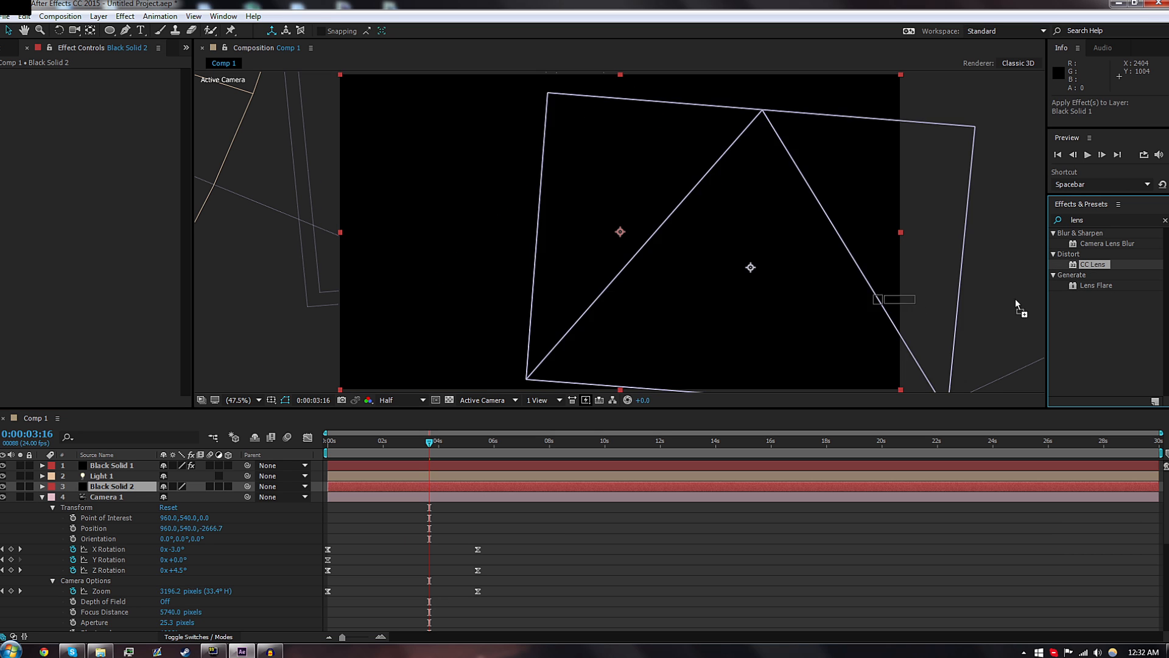
pyautogui.moveTo(1096, 286); pyautogui.dragTo(122, 484)
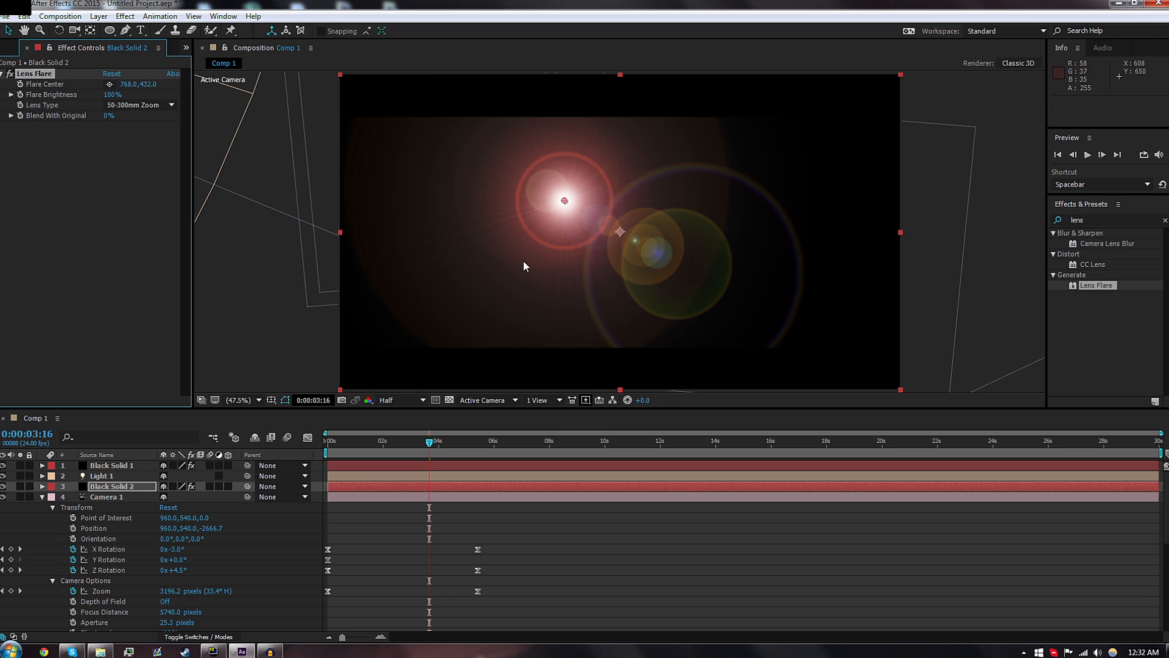
pyautogui.click(126, 105)
pyautogui.click(135, 129)
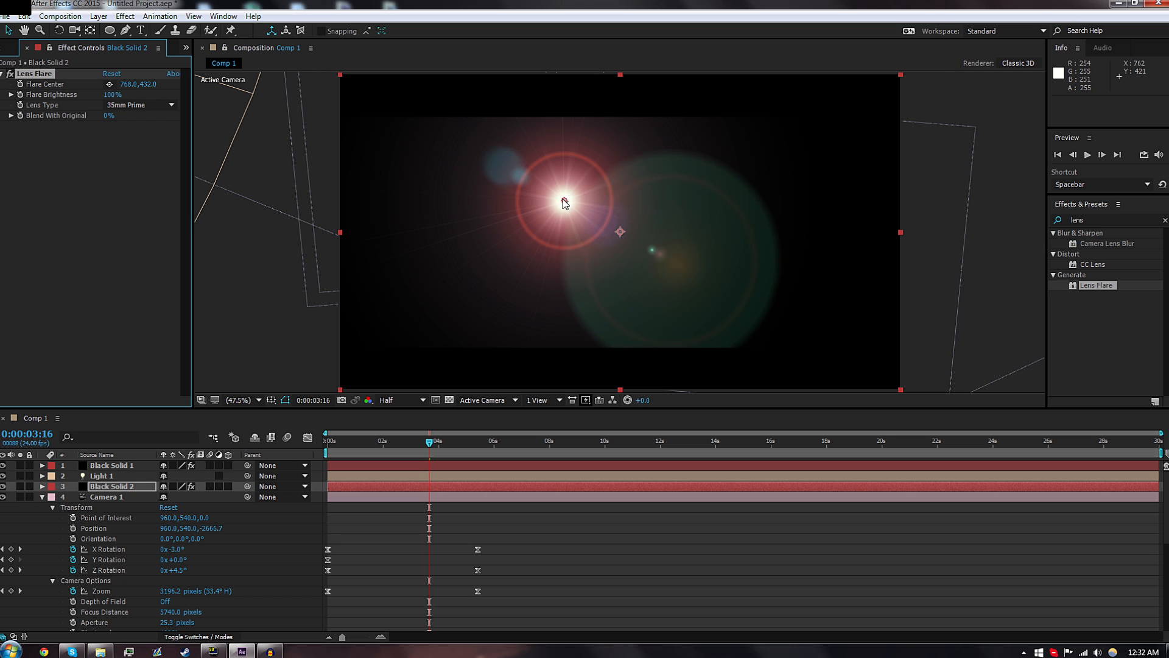
pyautogui.moveTo(564, 201); pyautogui.dragTo(280, 104)
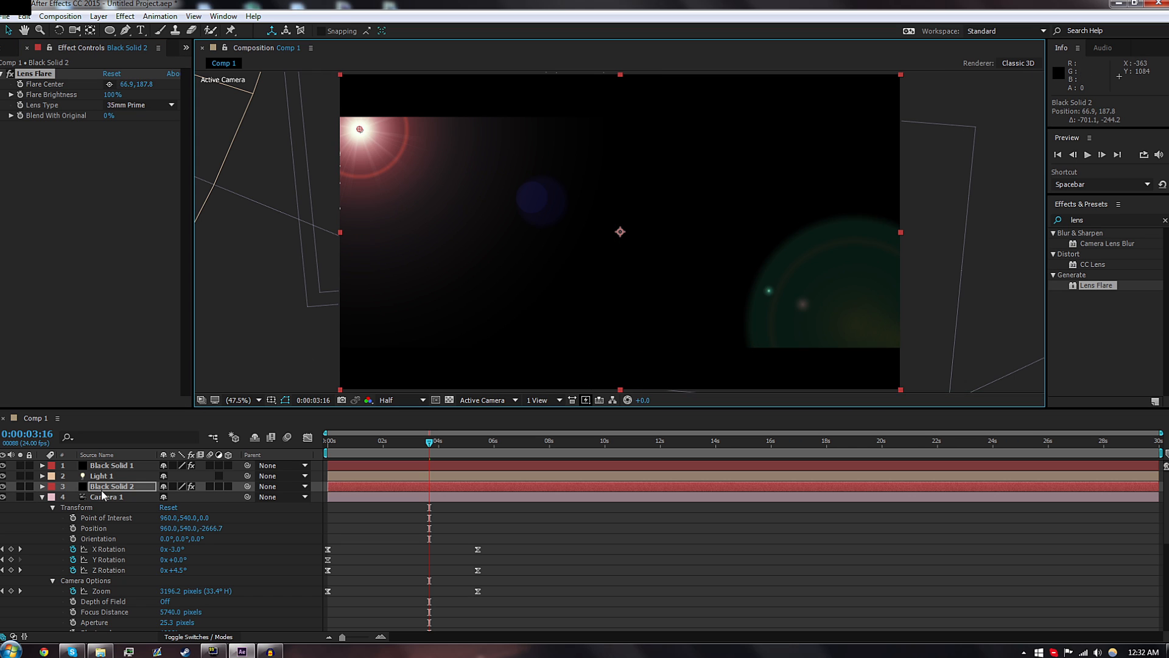
# Set Black Solid 2's blending mode to Add so the flare overlays the scene.
pyautogui.click(95, 487)
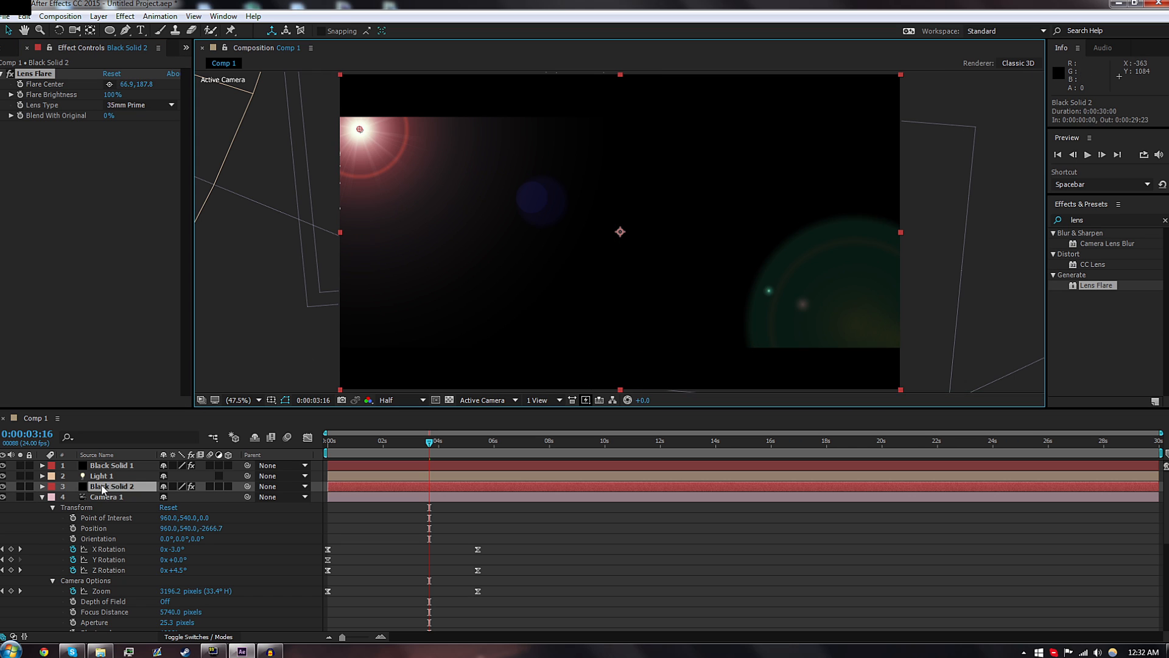
pyautogui.click(198, 636)
pyautogui.click(178, 487)
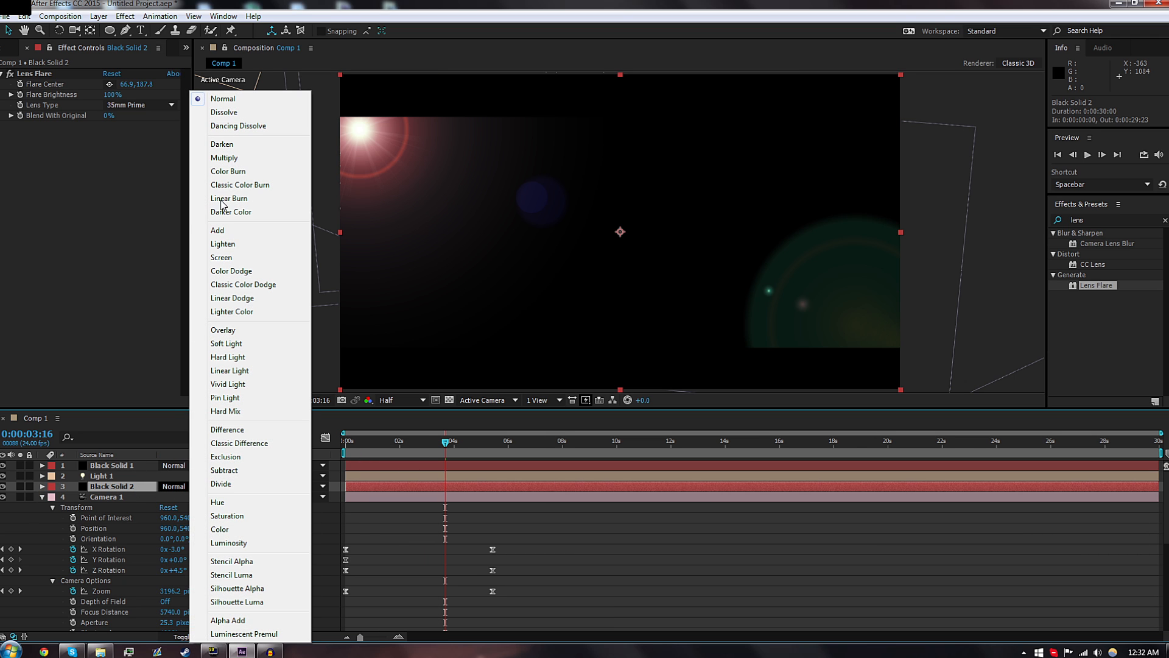
pyautogui.click(231, 234)
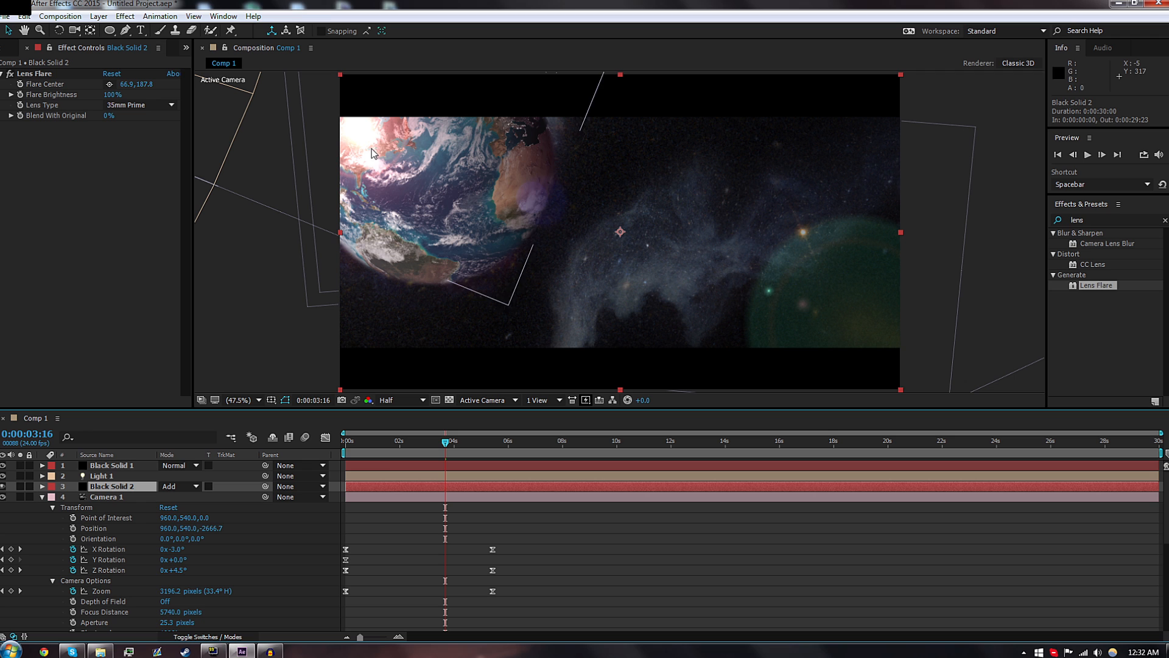
# Make Black Solid 2 a 3D layer and preview the flare with the camera move from 0:00:00:00.
pyautogui.moveTo(379, 455); pyautogui.dragTo(277, 457)
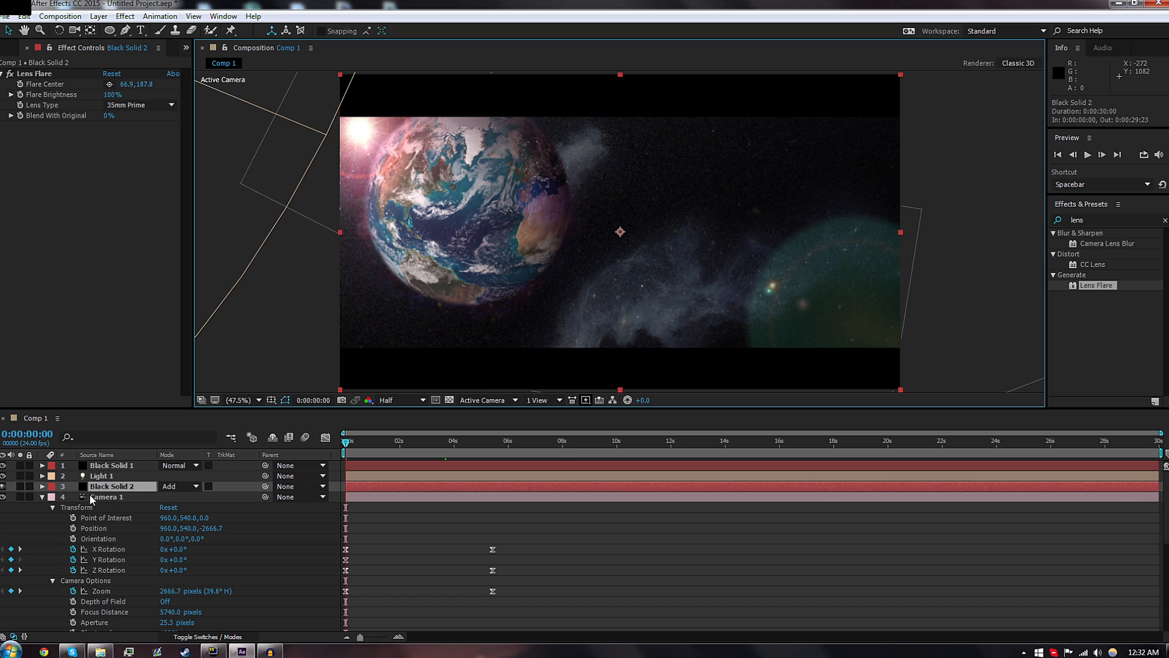
pyautogui.click(196, 636)
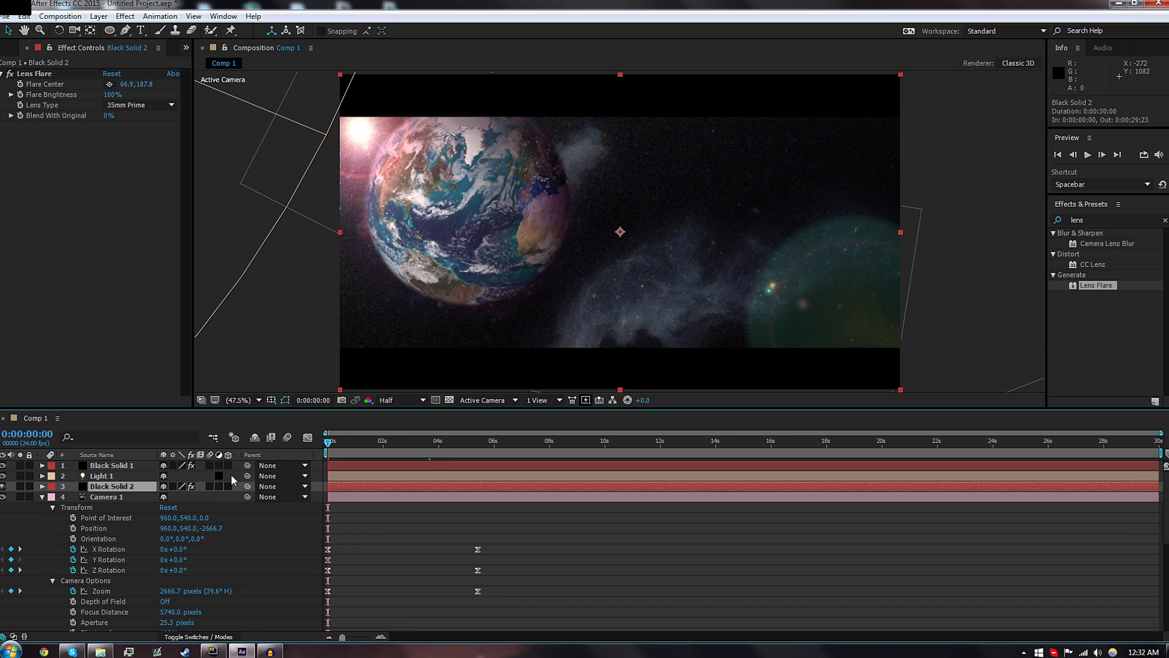
pyautogui.click(228, 486)
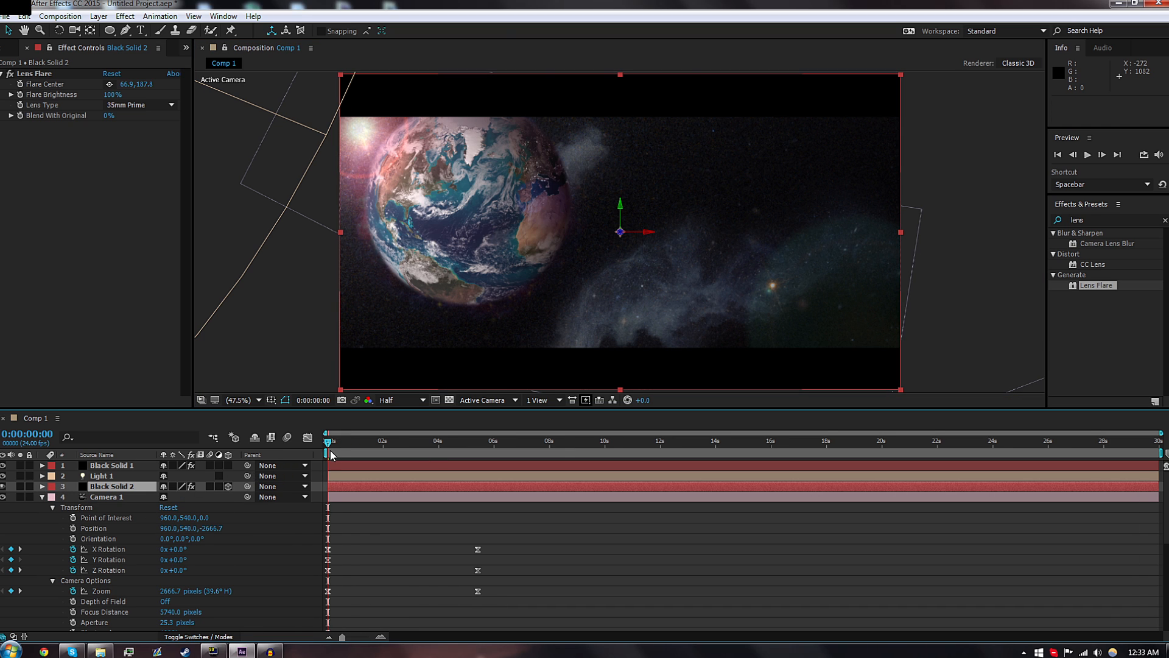
pyautogui.press('space')
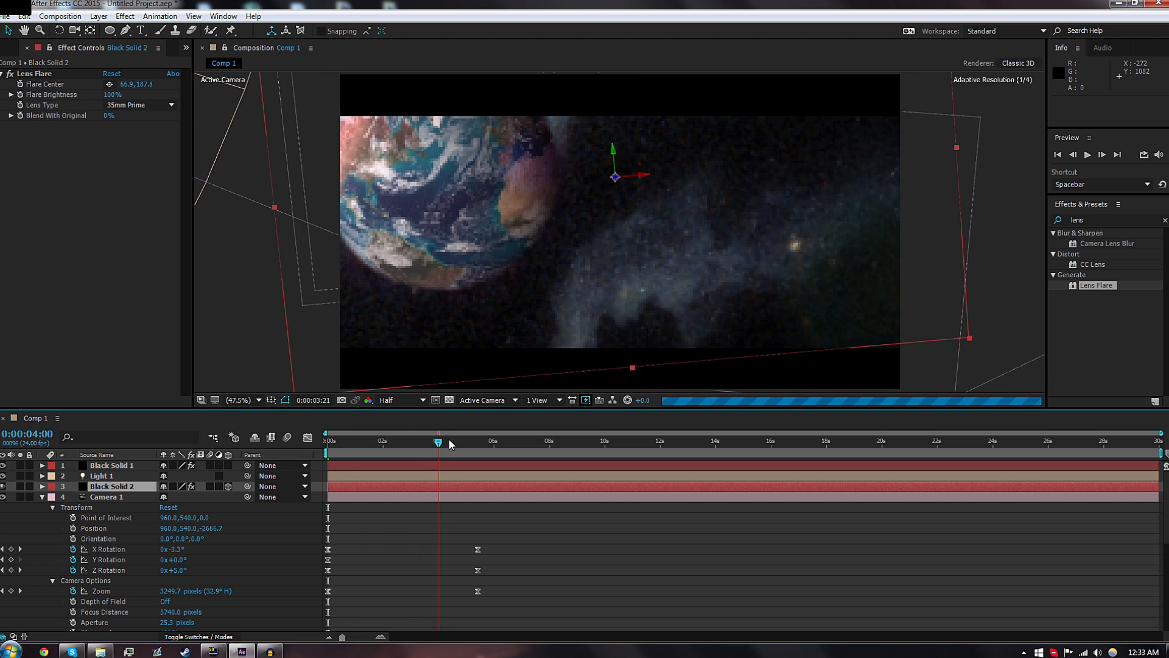
pyautogui.press('space')
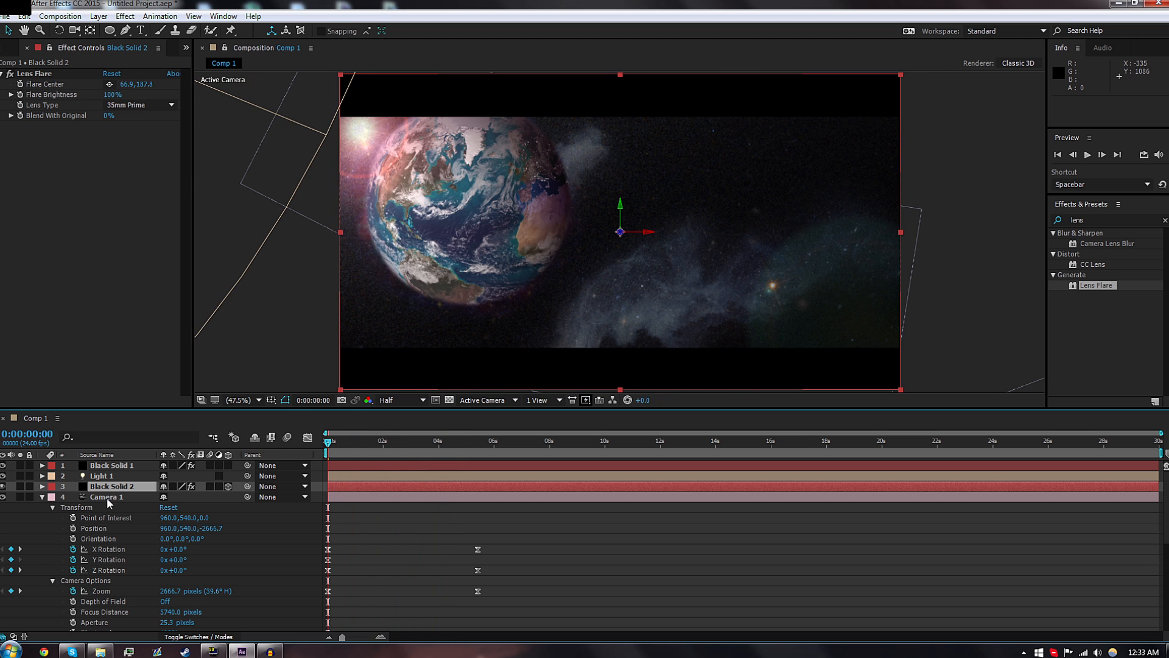
# Move the Lens Flare center on Black Solid 2 to about -120.4, 90.9 and scrub the camera move to check it.
pyautogui.click(34, 73)
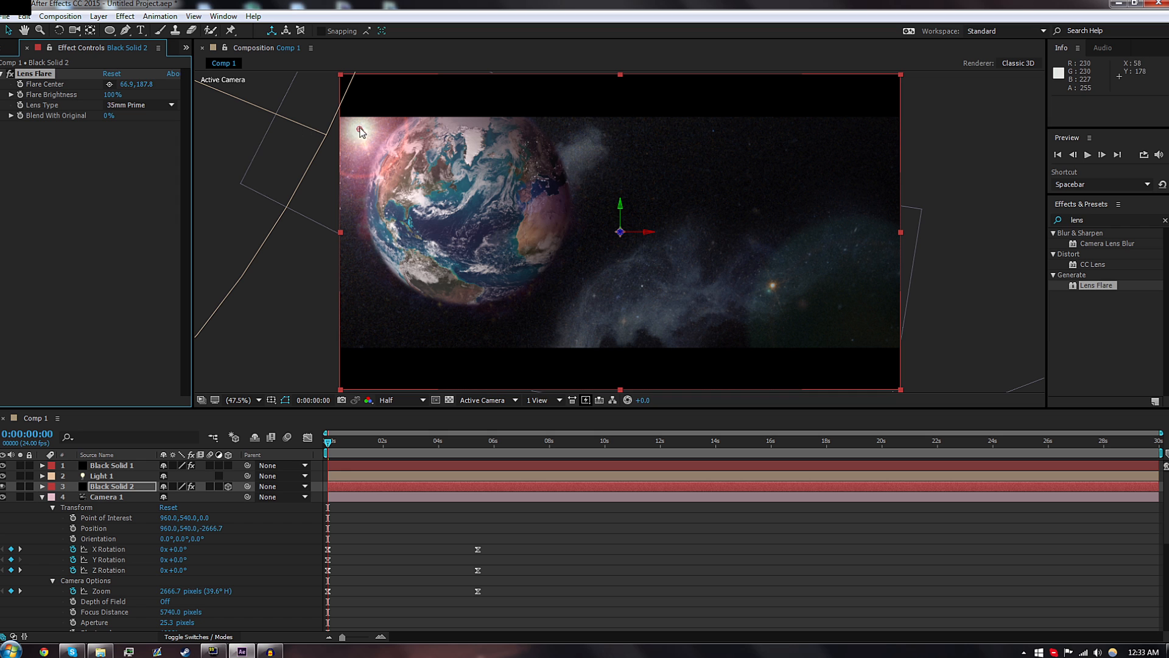
pyautogui.moveTo(357, 129); pyautogui.dragTo(303, 101)
pyautogui.click(996, 324)
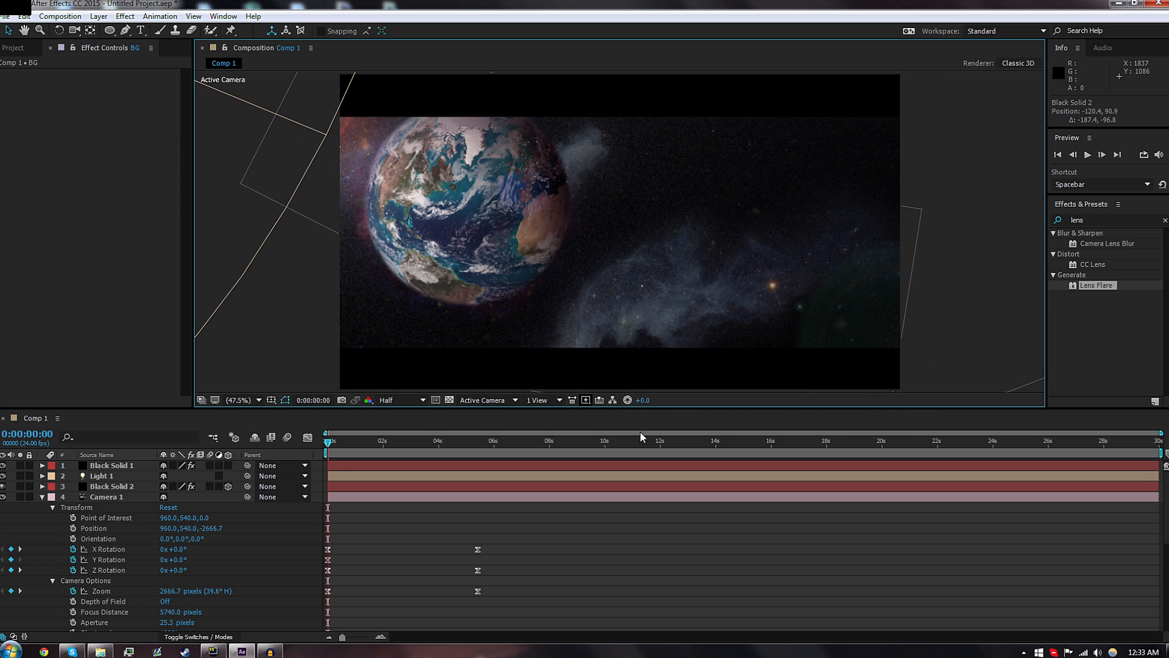
pyautogui.moveTo(328, 441); pyautogui.dragTo(484, 415)
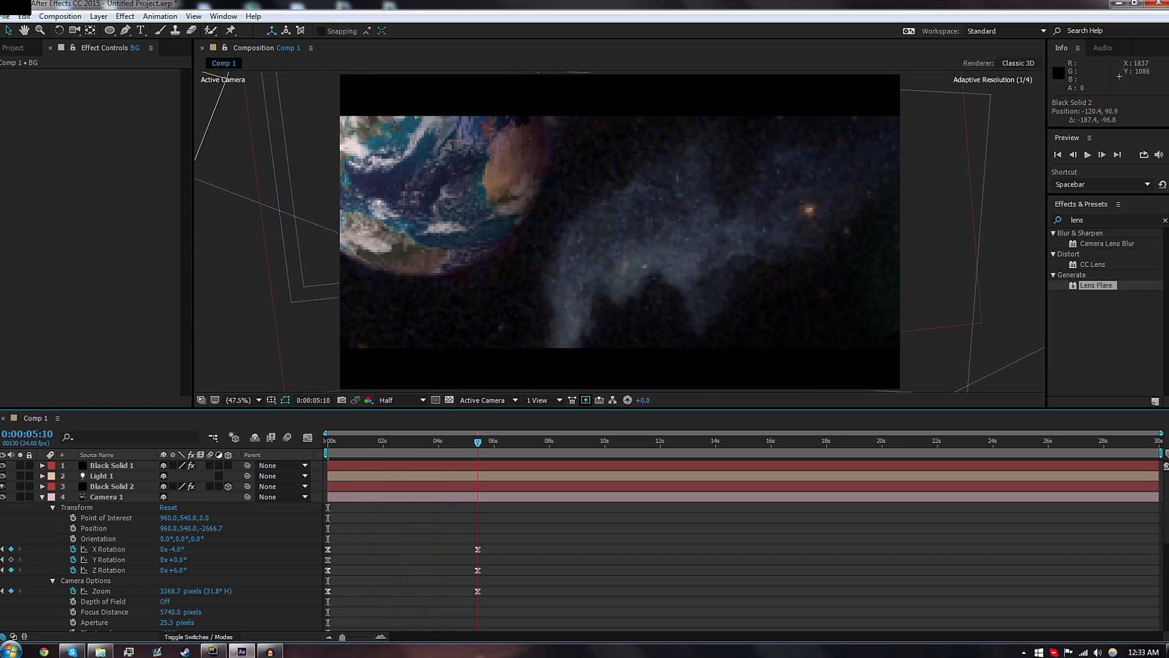
pyautogui.click(112, 485)
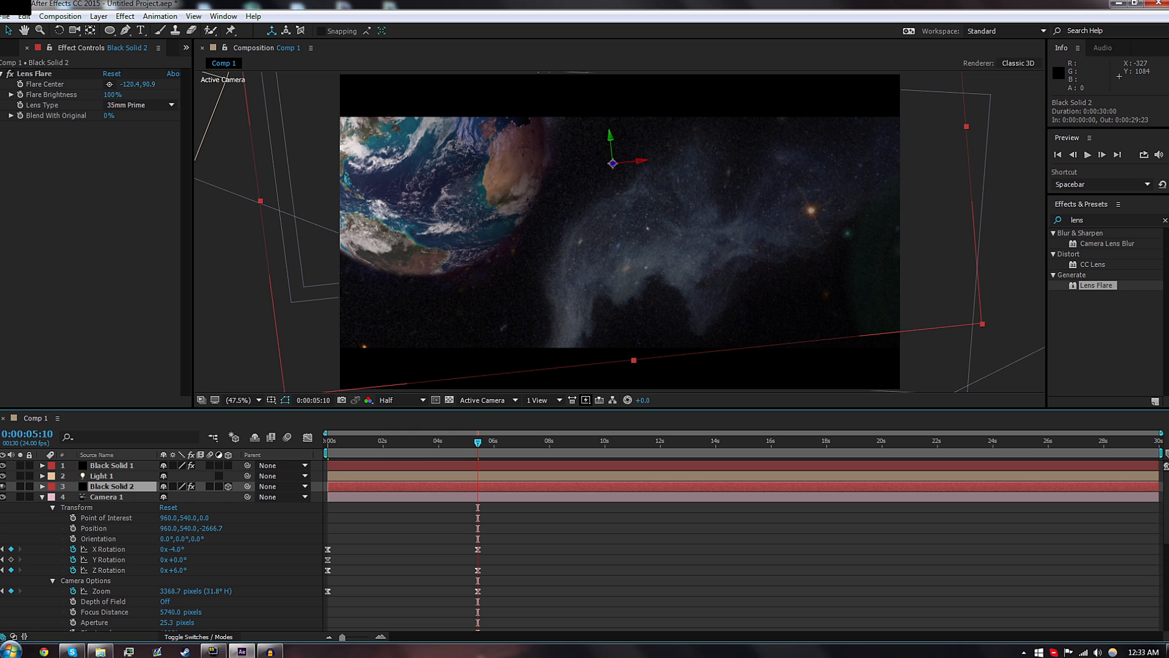
pyautogui.press('Home')
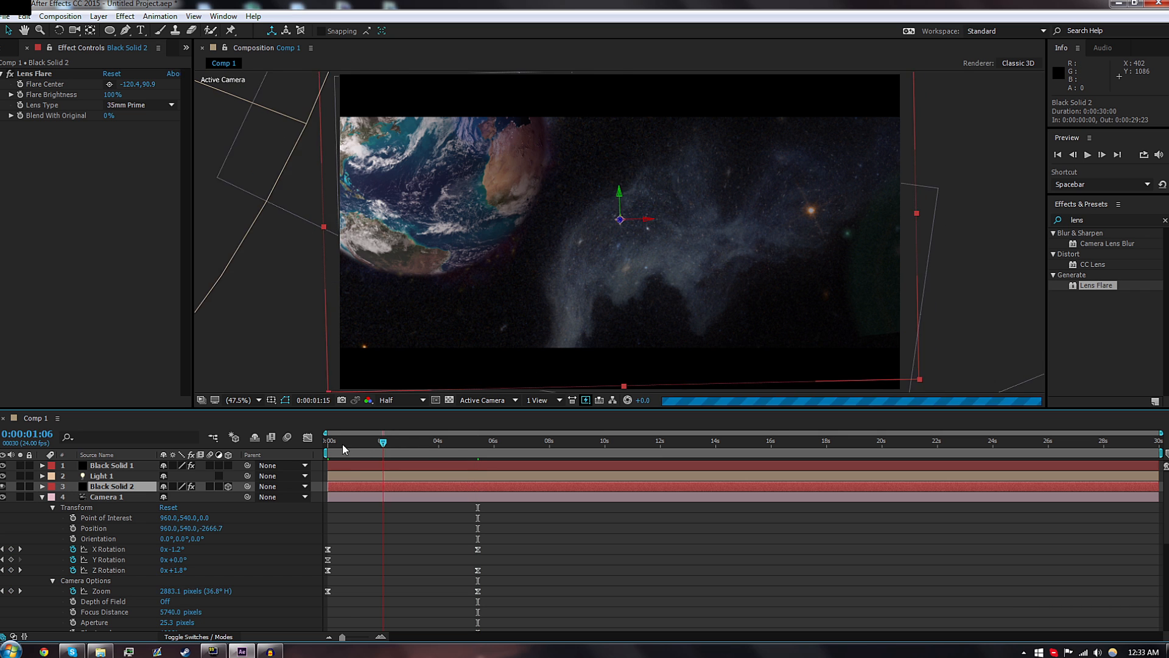
pyautogui.moveTo(413, 443); pyautogui.dragTo(470, 442)
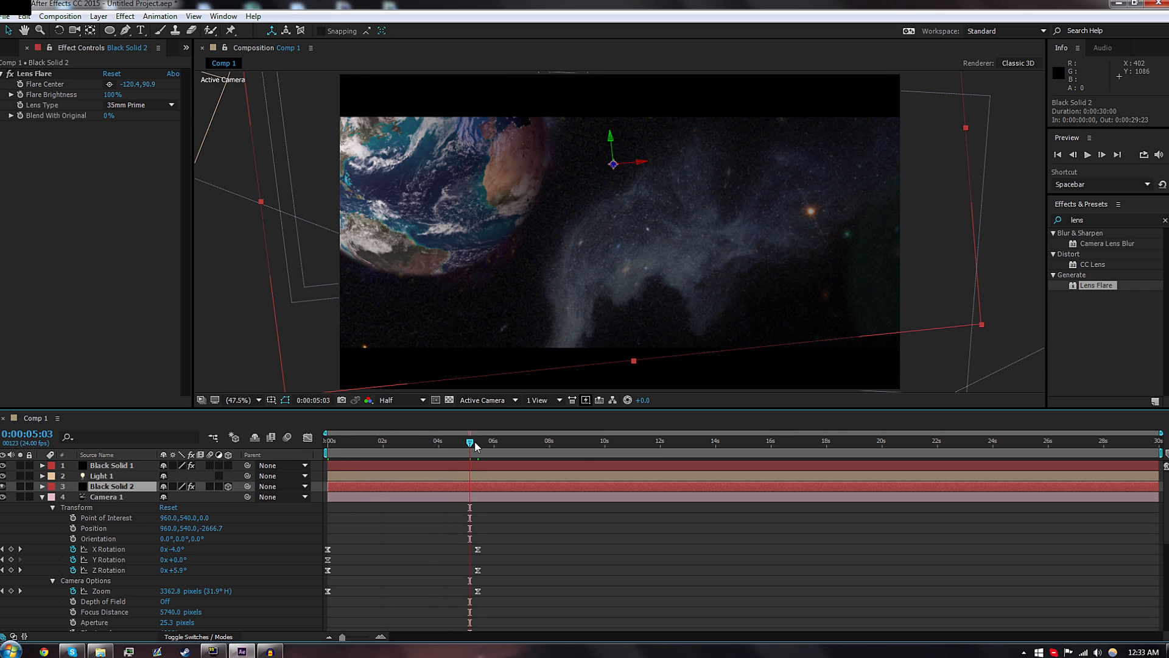
pyautogui.click(332, 441)
pyautogui.press('Home')
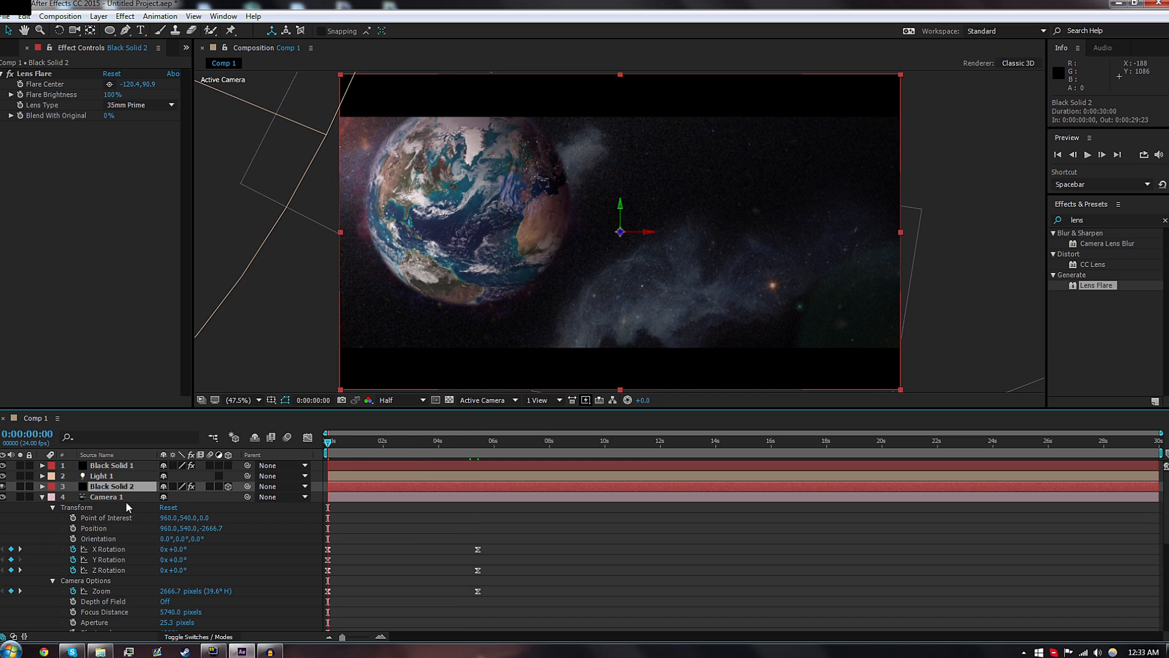
# Scale Black Solid 2 to 110% and check its coverage at 0:00:05:10 before returning to the start.
pyautogui.press('s')
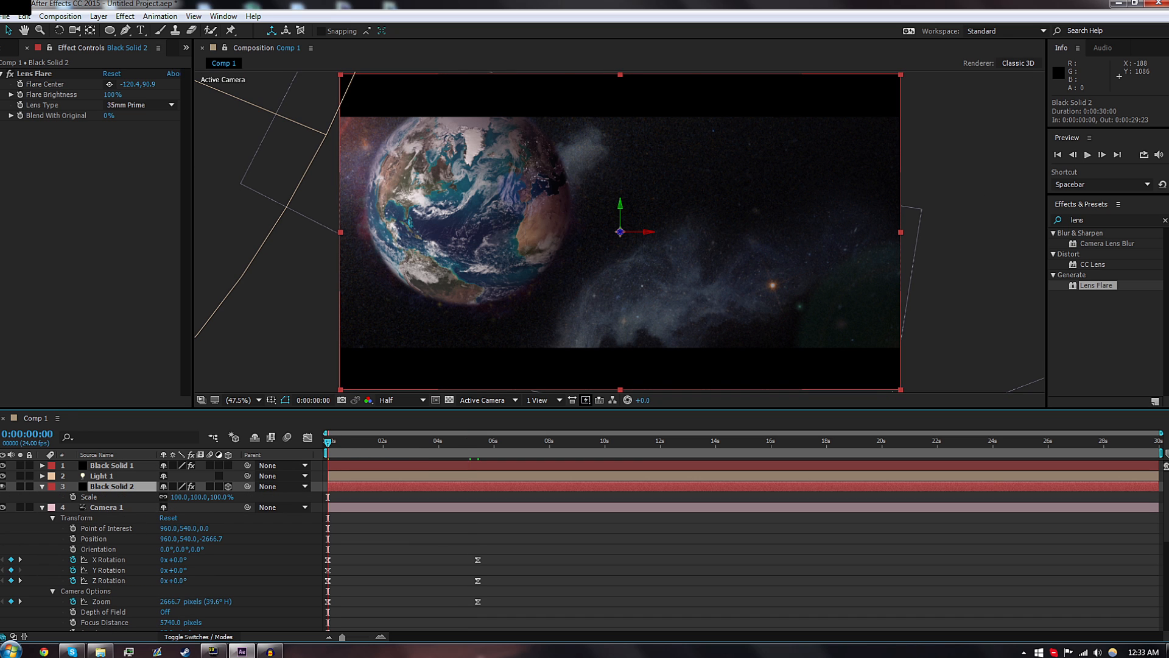
pyautogui.click(180, 496)
pyautogui.write('110')
pyautogui.press('Return')
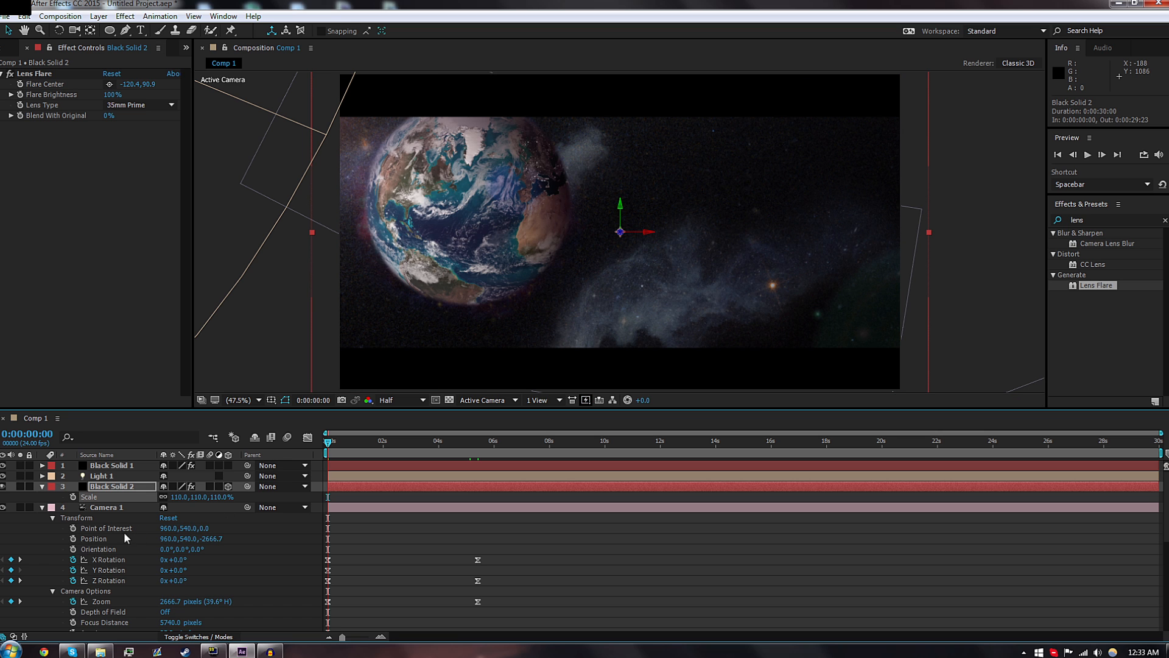
pyautogui.moveTo(330, 442); pyautogui.dragTo(477, 447)
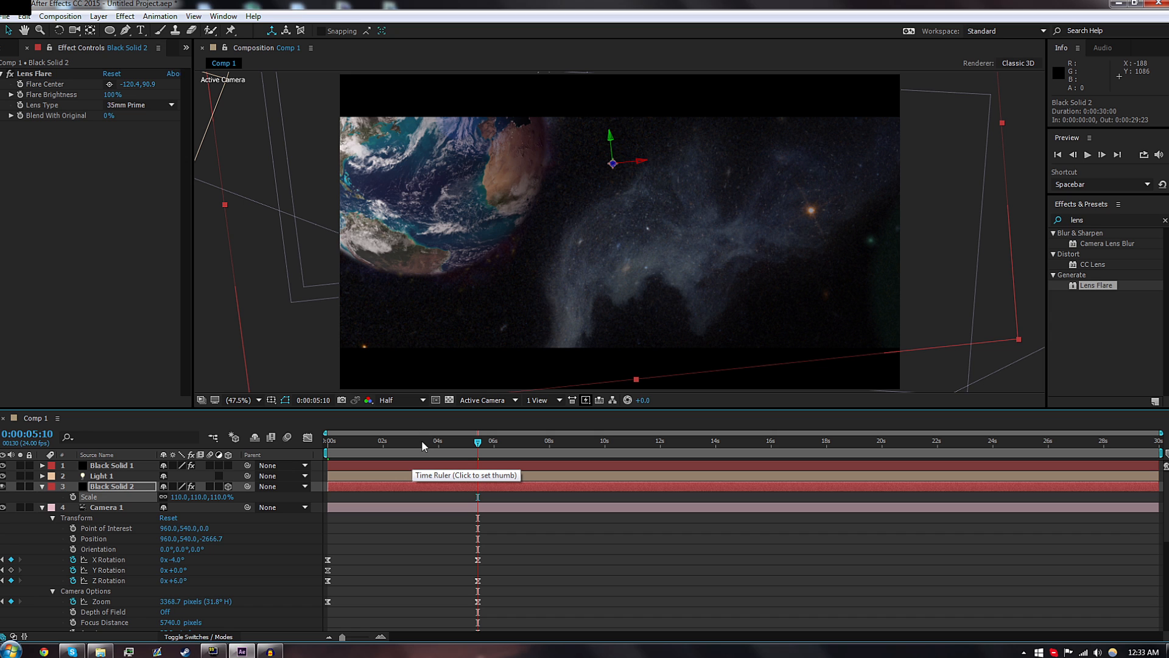
pyautogui.press('Home')
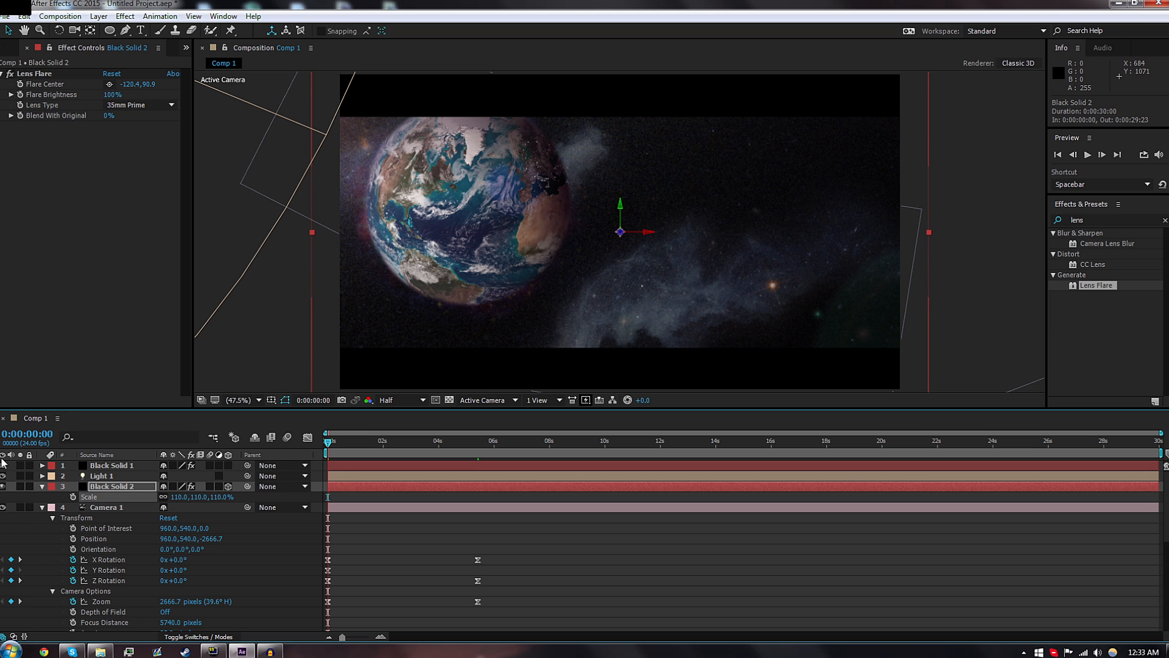
# Collapse the open layer properties and pre-compose the seven layers from Black Solid 2 through BG.
pyautogui.click(42, 485)
pyautogui.click(43, 496)
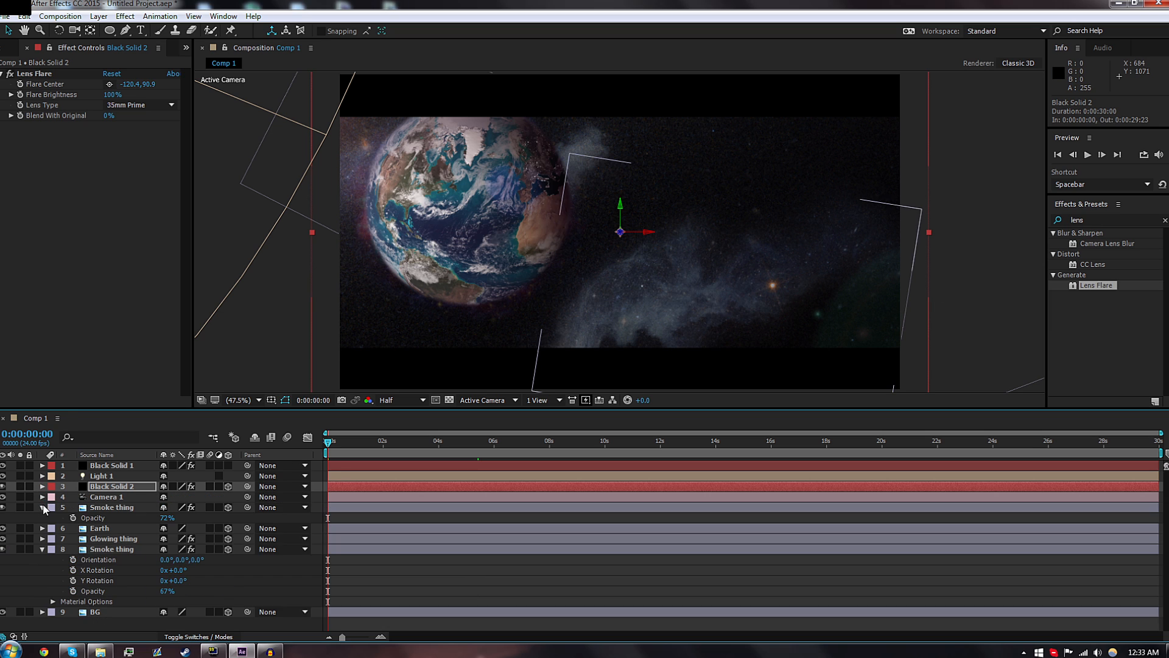
pyautogui.click(42, 507)
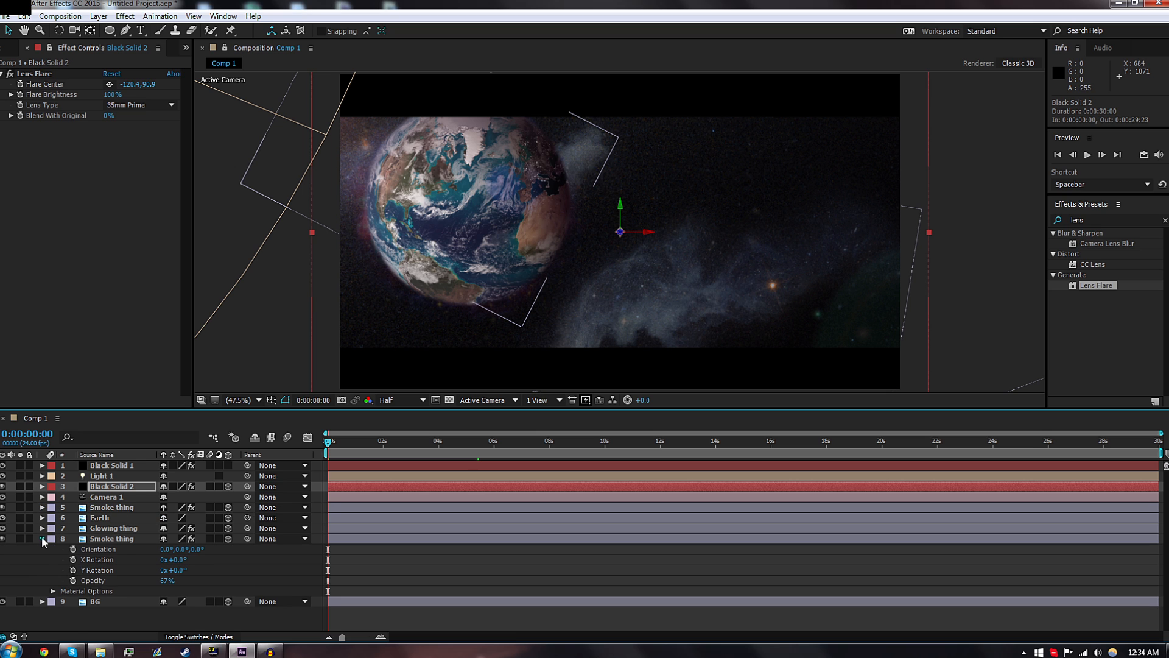
pyautogui.click(42, 538)
pyautogui.click(96, 486)
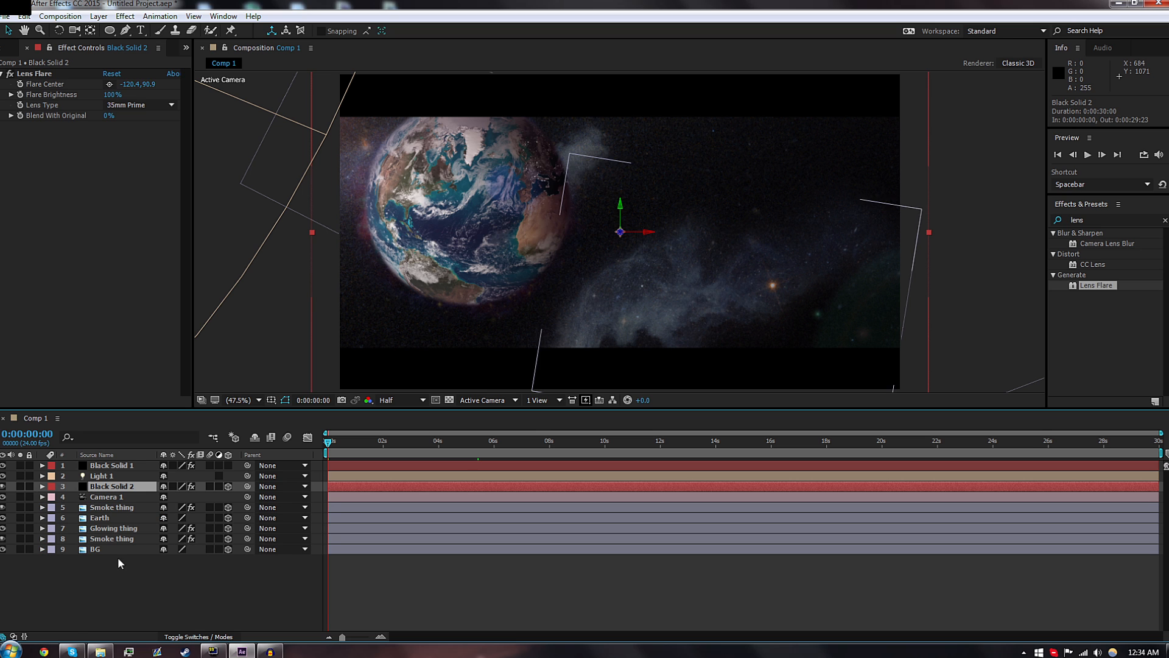
pyautogui.keyDown('shift'); pyautogui.click(100, 548); pyautogui.keyUp('shift')
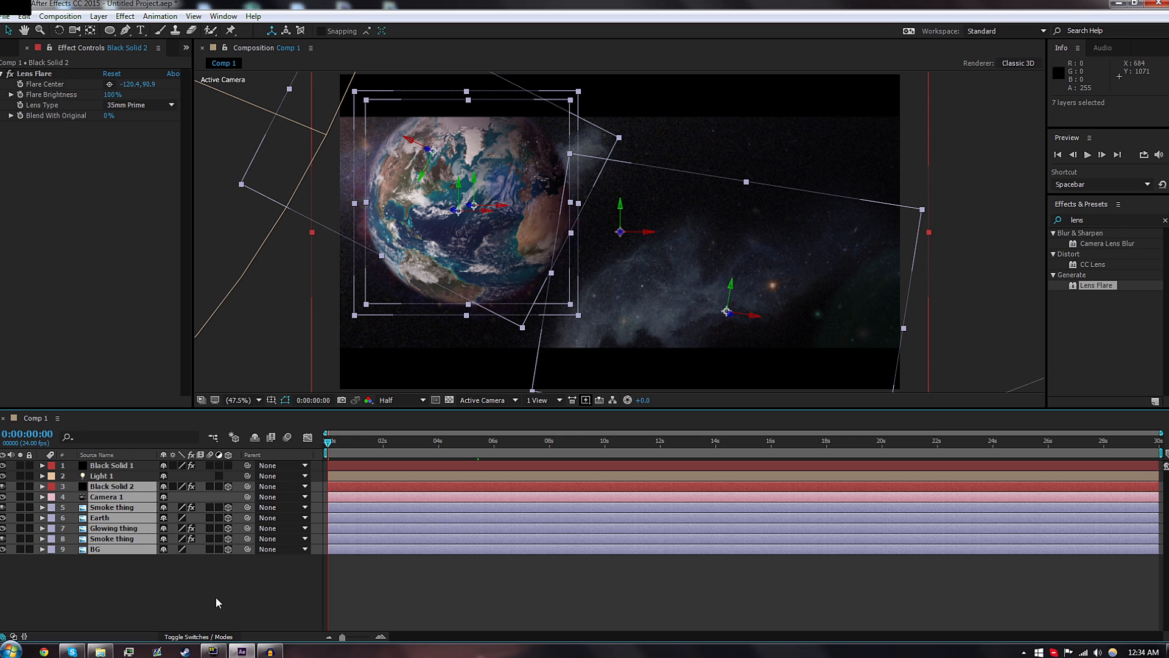
pyautogui.rightClick(106, 518)
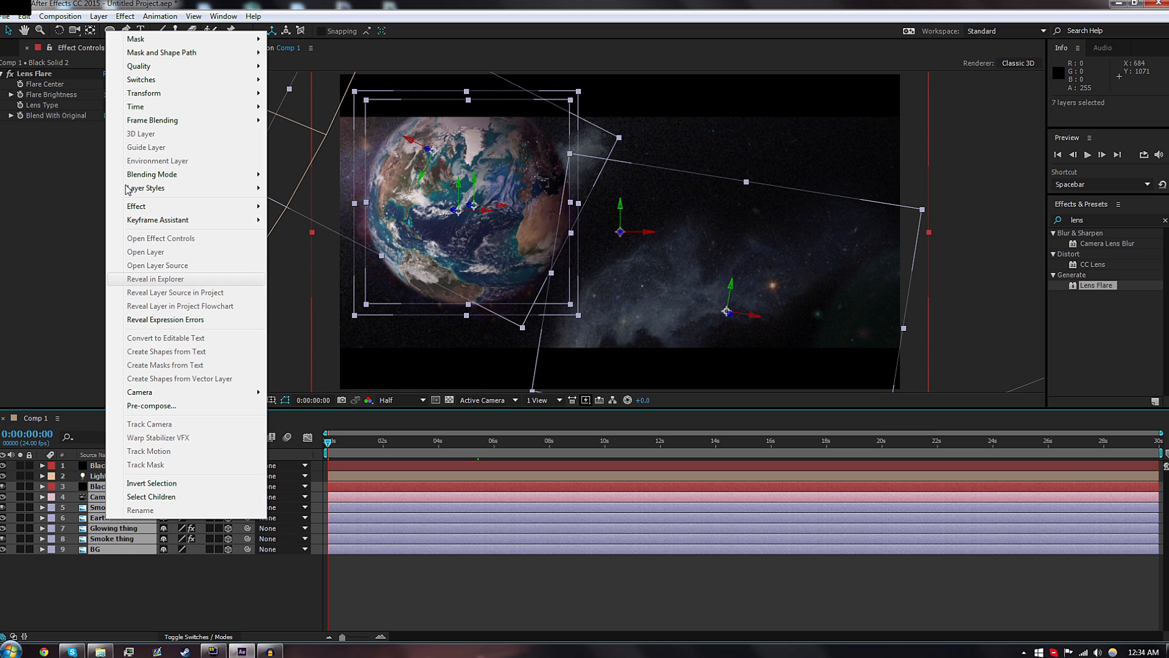
pyautogui.click(149, 405)
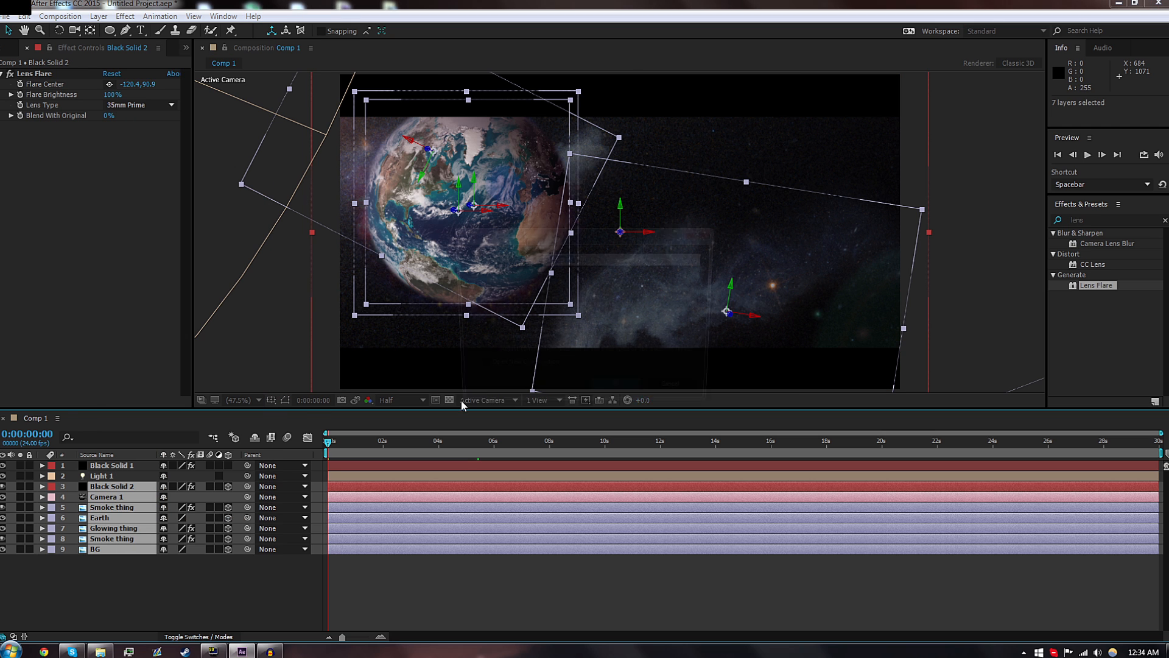
pyautogui.click(618, 393)
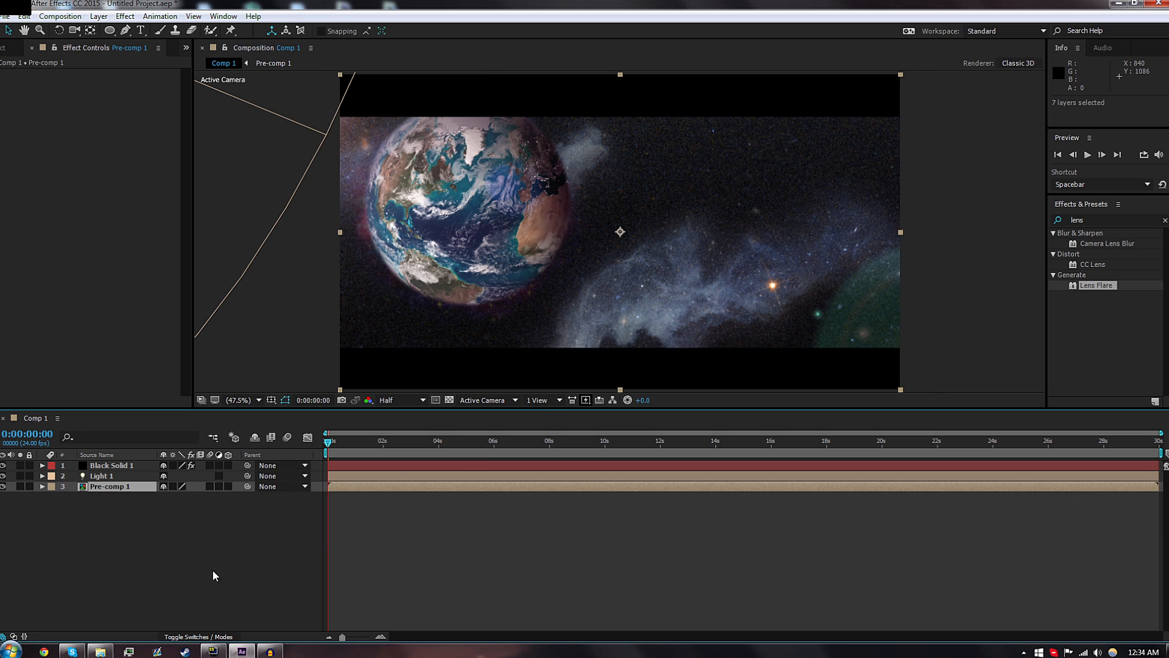
pyautogui.click(170, 549)
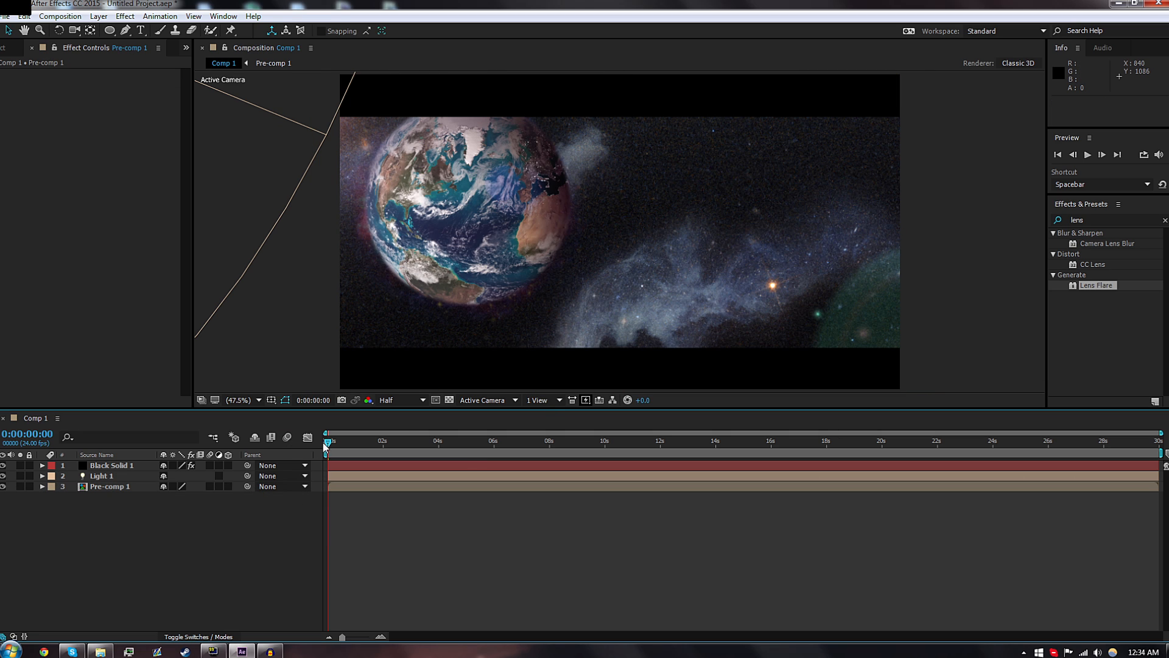
# Search the effects for "wigg", apply the medium-range OrganicWiggle user preset to Pre-comp 1 and preview the camera shake.
pyautogui.hotkey('ctrl', '5')
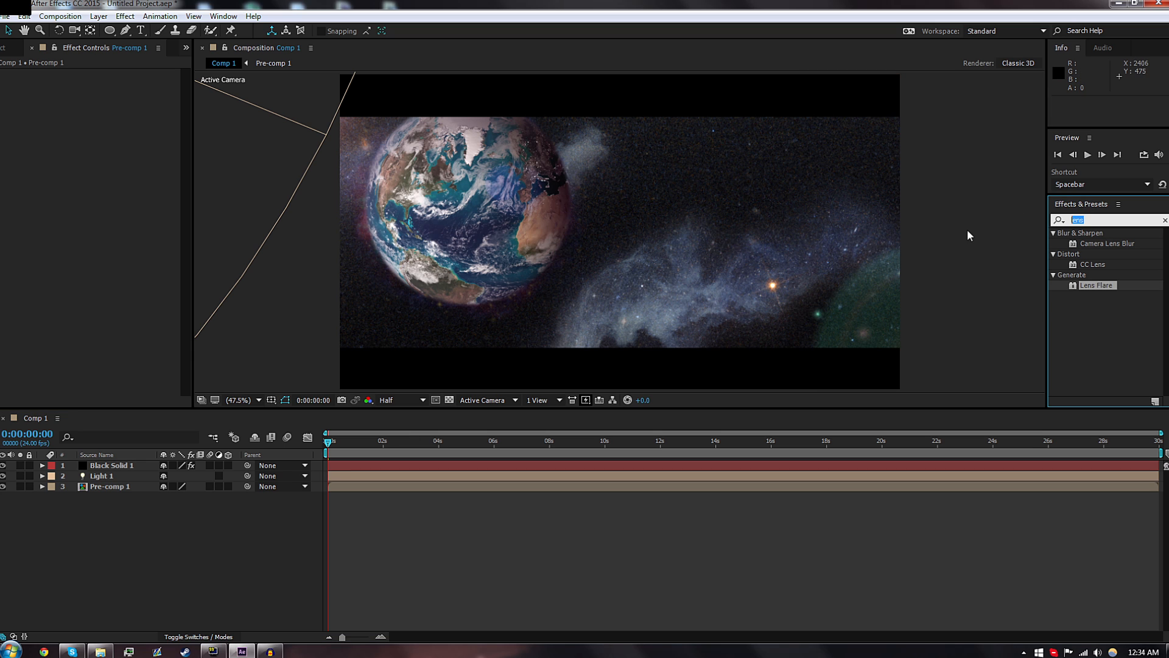
pyautogui.write('wigg')
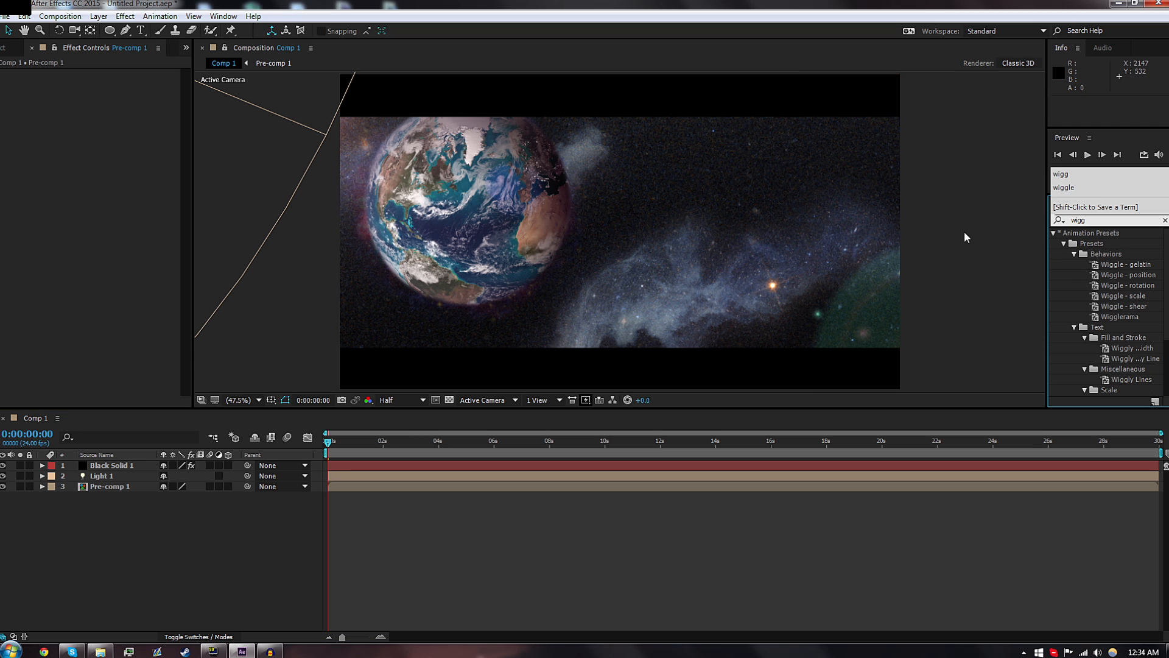
pyautogui.scroll(-3, 1094, 339)
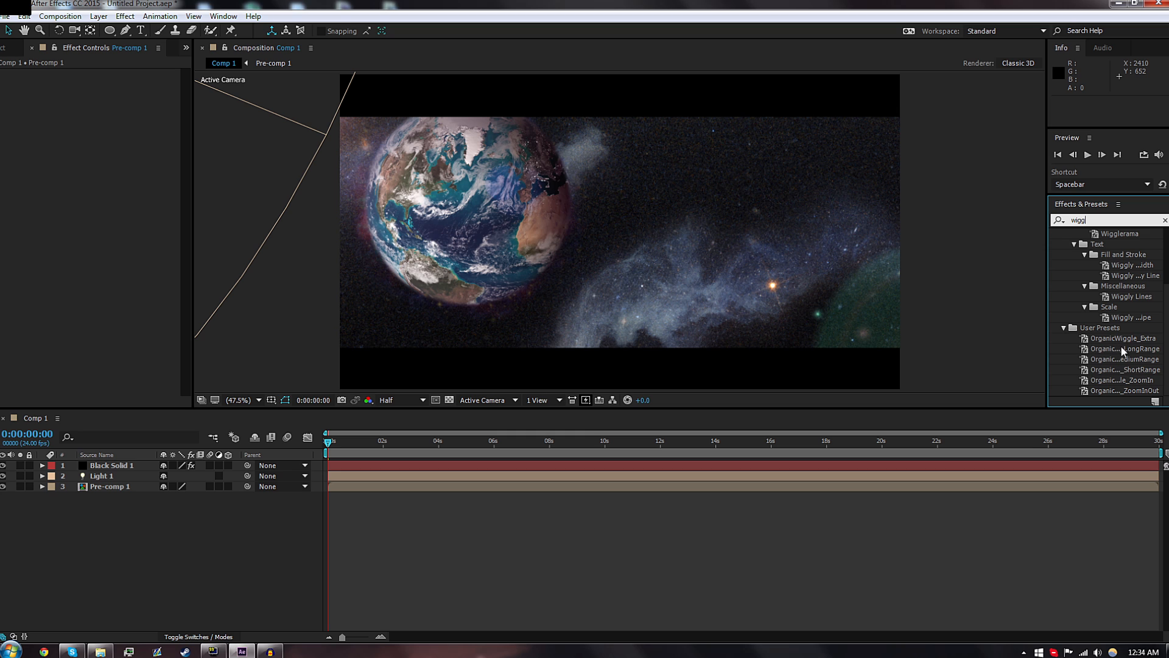
pyautogui.moveTo(1123, 358); pyautogui.dragTo(112, 492)
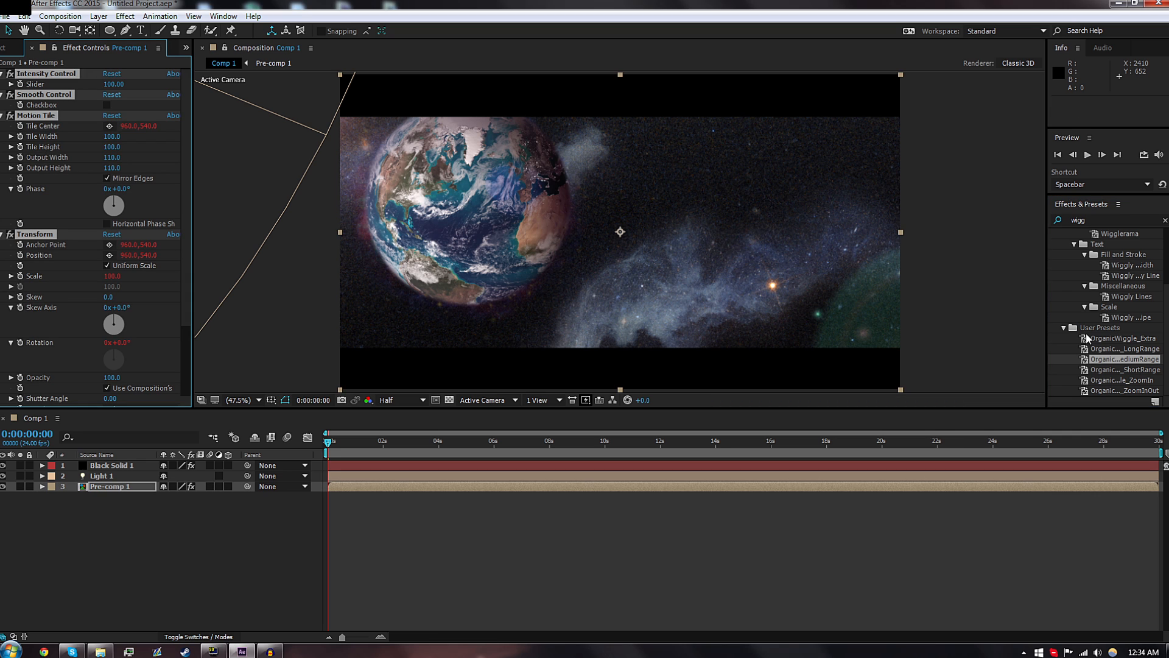
pyautogui.press('space')
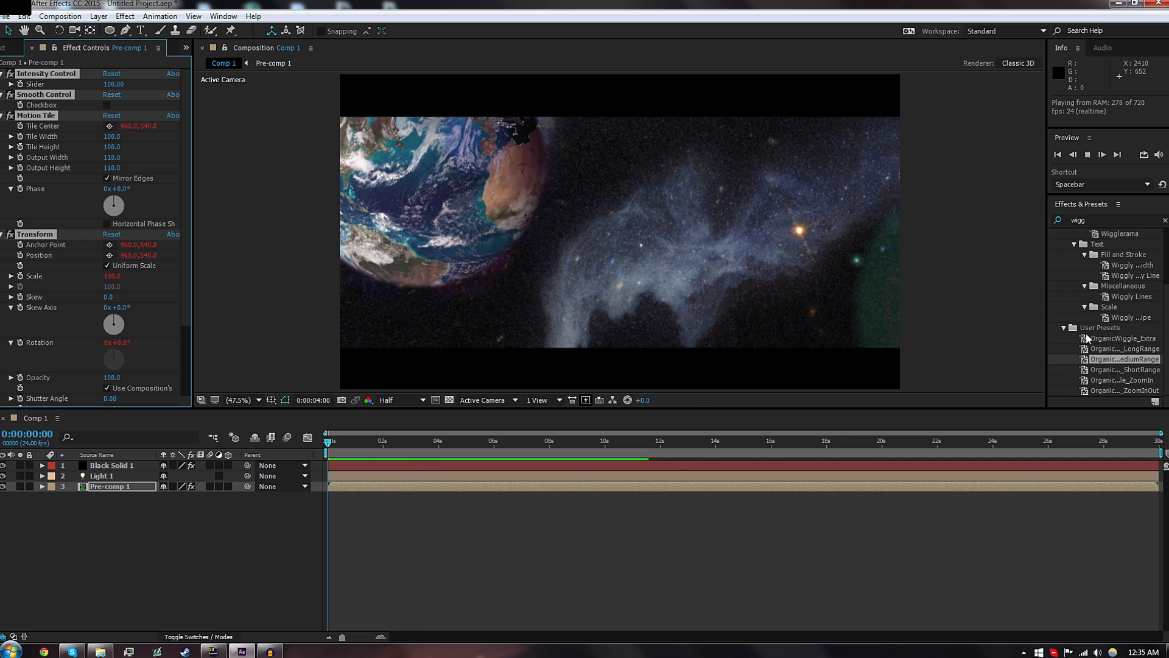
pyautogui.press('space')
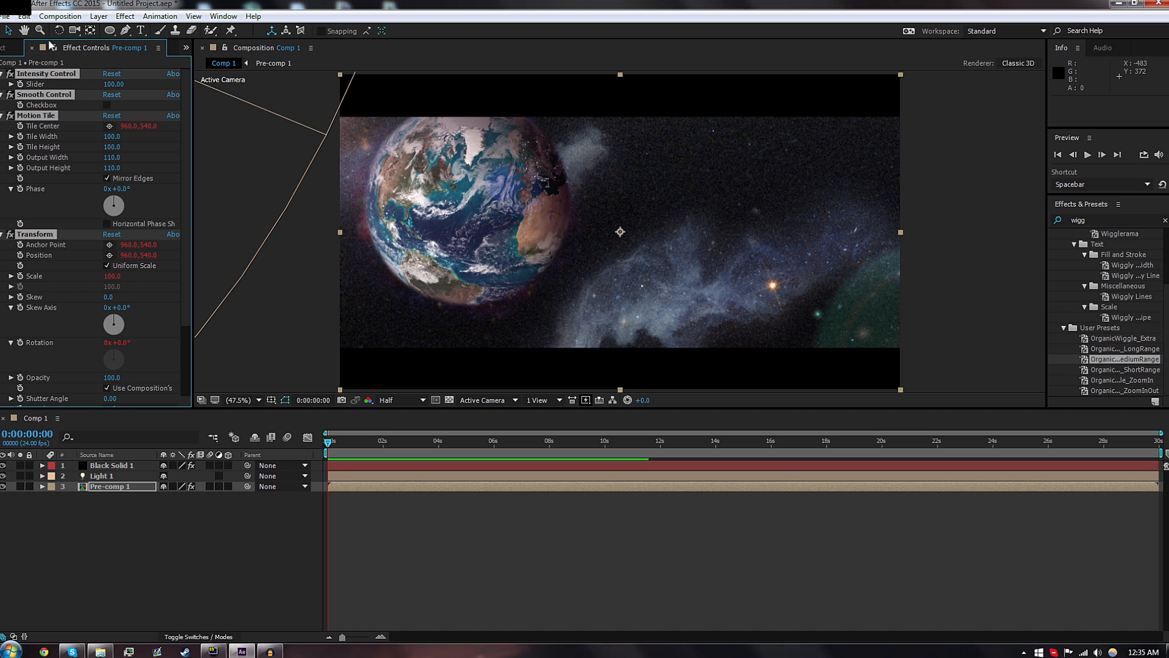
# Change Comp 1's frame rate to 59.94 frames per second in the composition settings.
pyautogui.click(60, 16)
pyautogui.click(91, 48)
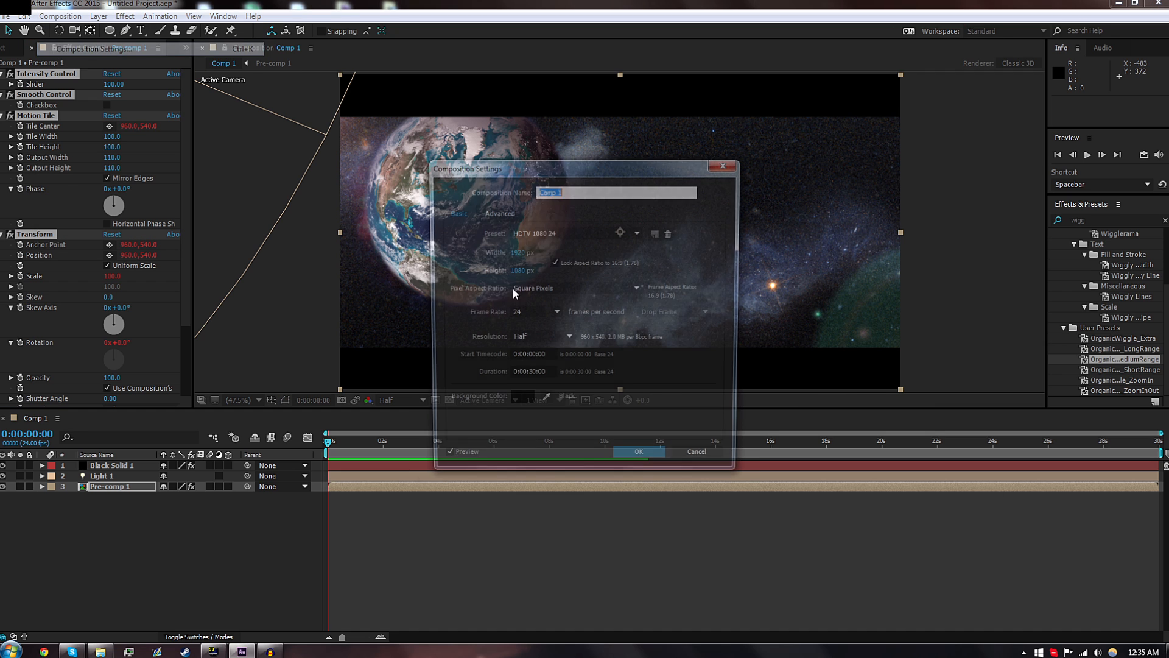
pyautogui.click(556, 314)
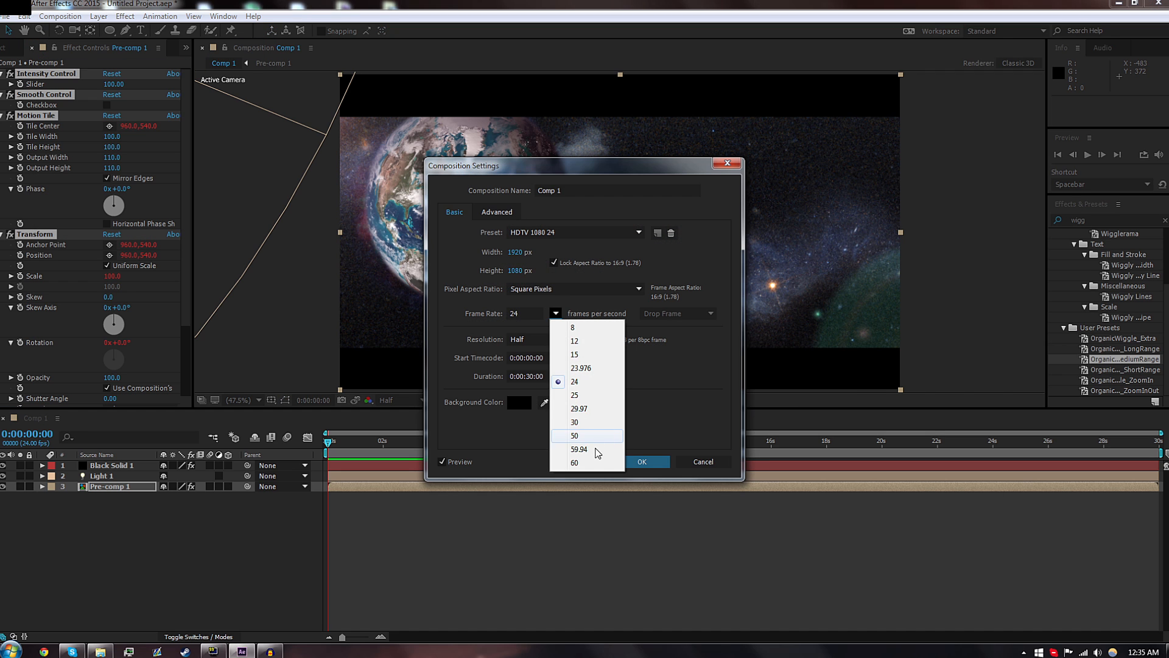
pyautogui.click(636, 464)
pyautogui.click(649, 467)
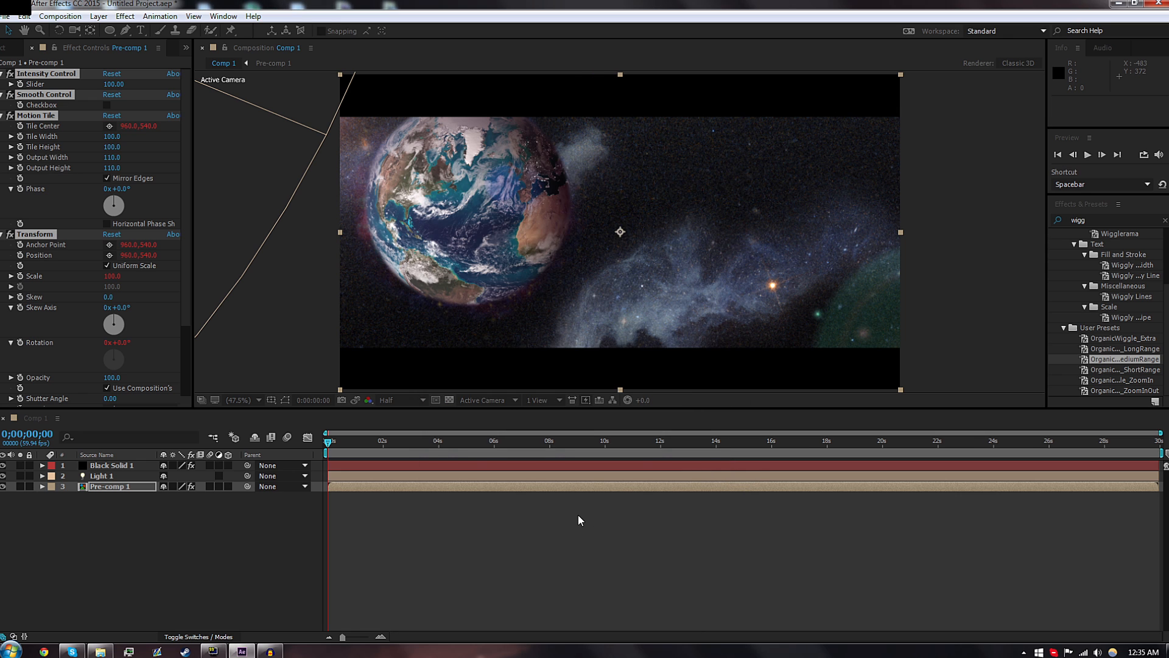
# Preview Comp 1's wiggling camera move at the new frame rate and return to the first frame.
pyautogui.press('space')
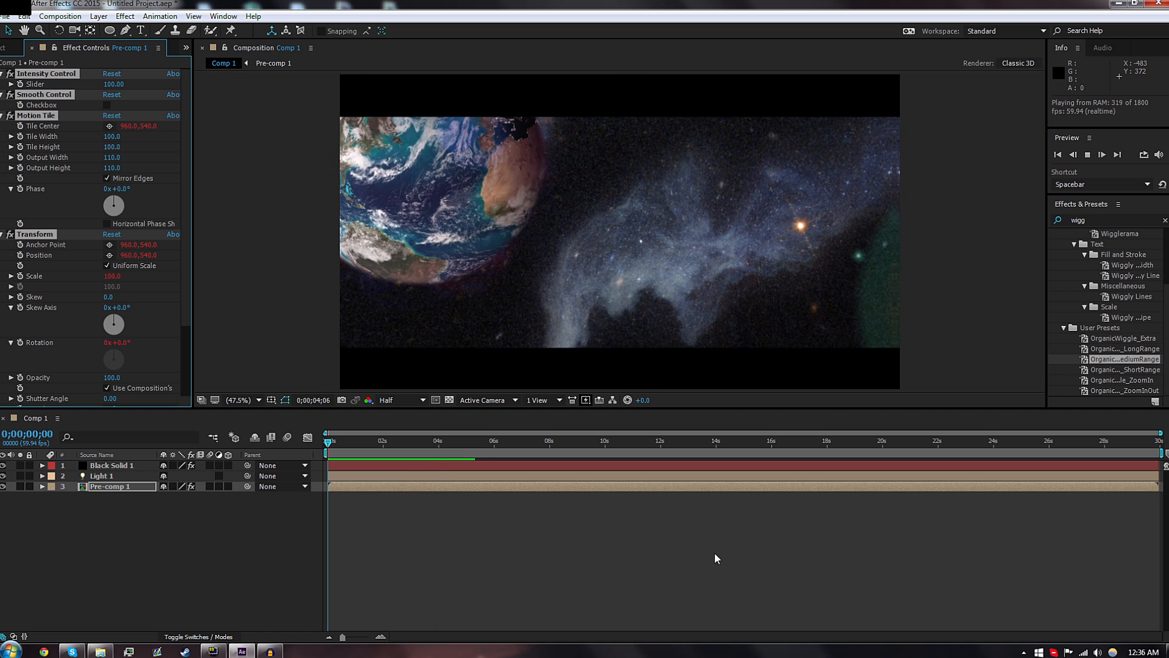
pyautogui.press('space')
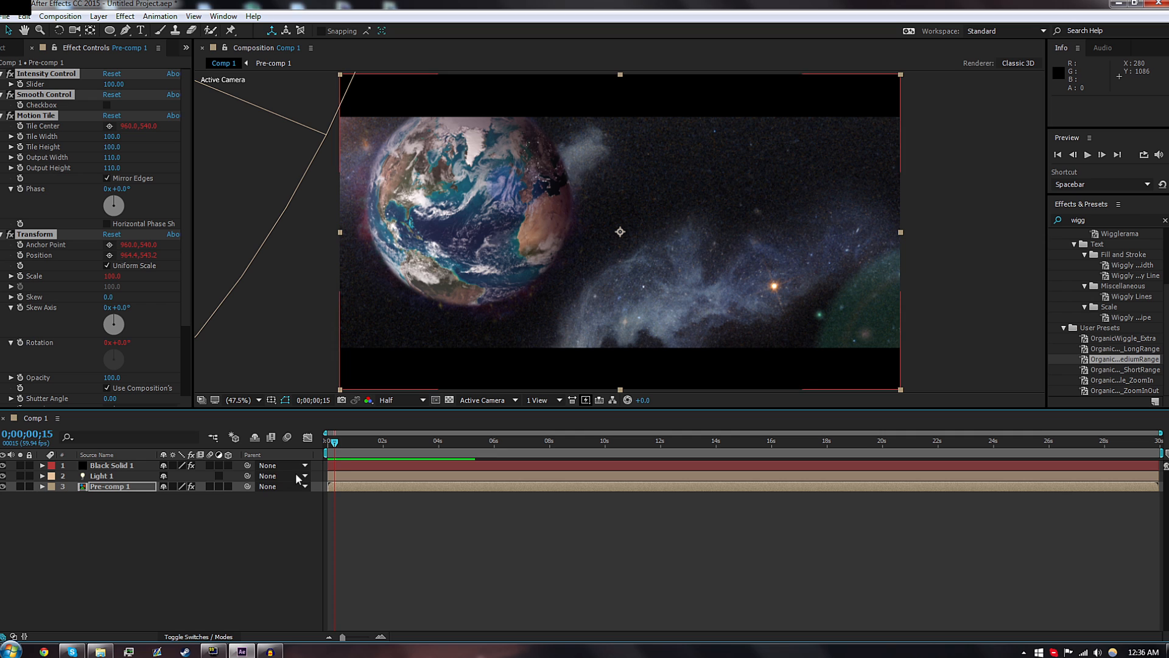
pyautogui.hotkey('shift', 'pagedown')
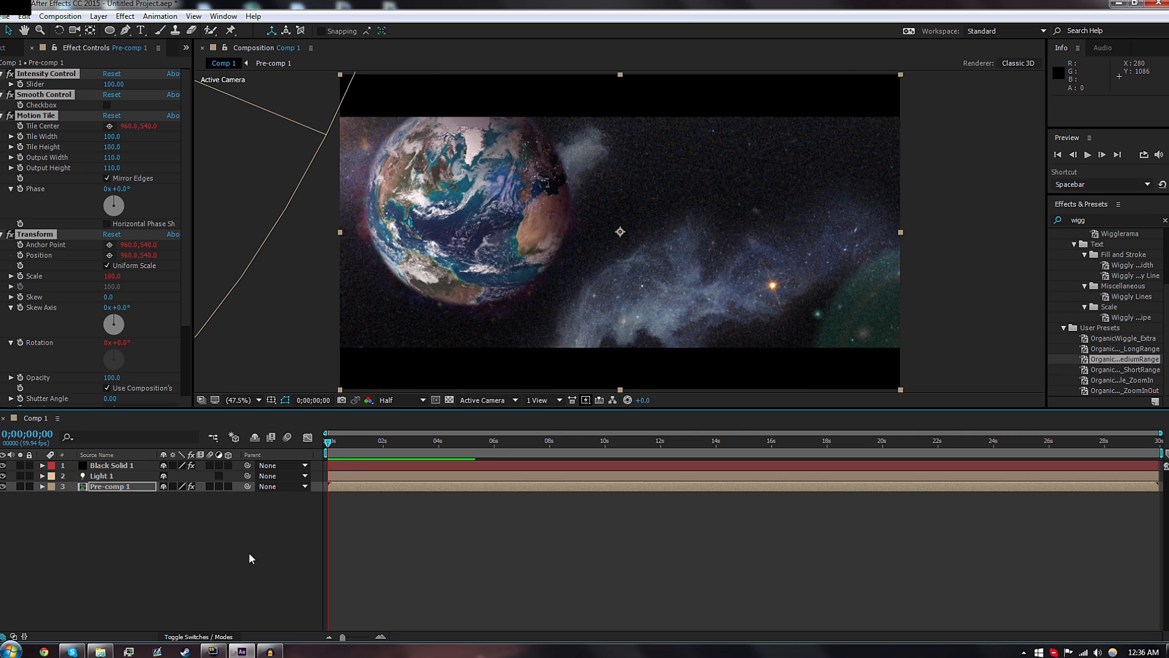
pyautogui.click(269, 652)
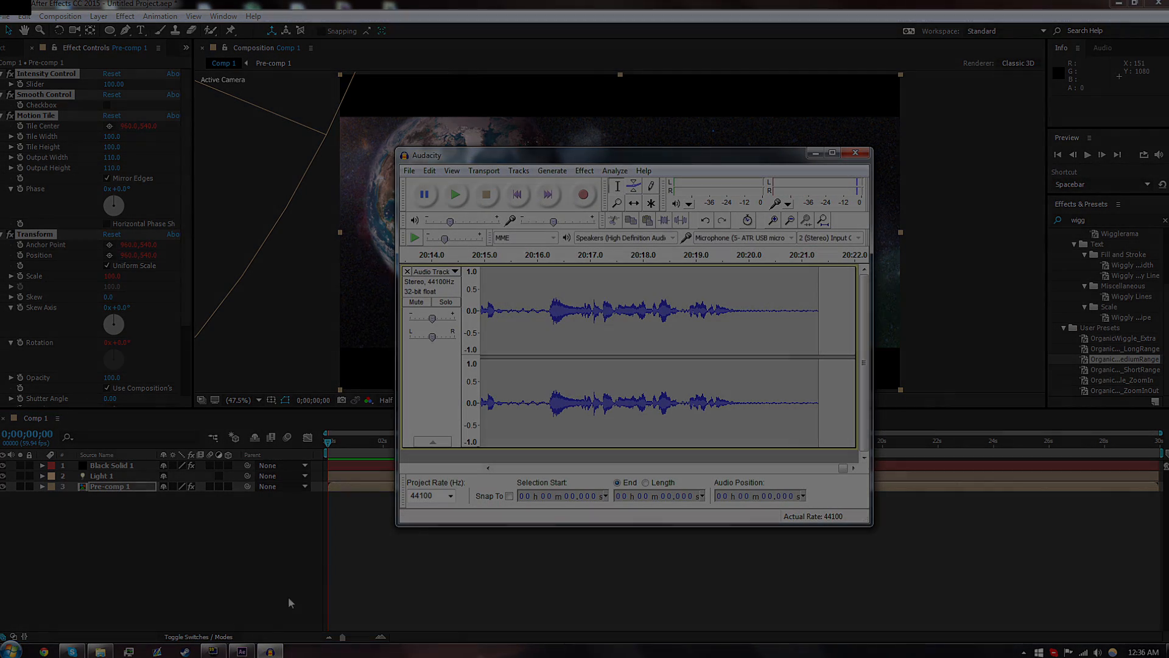